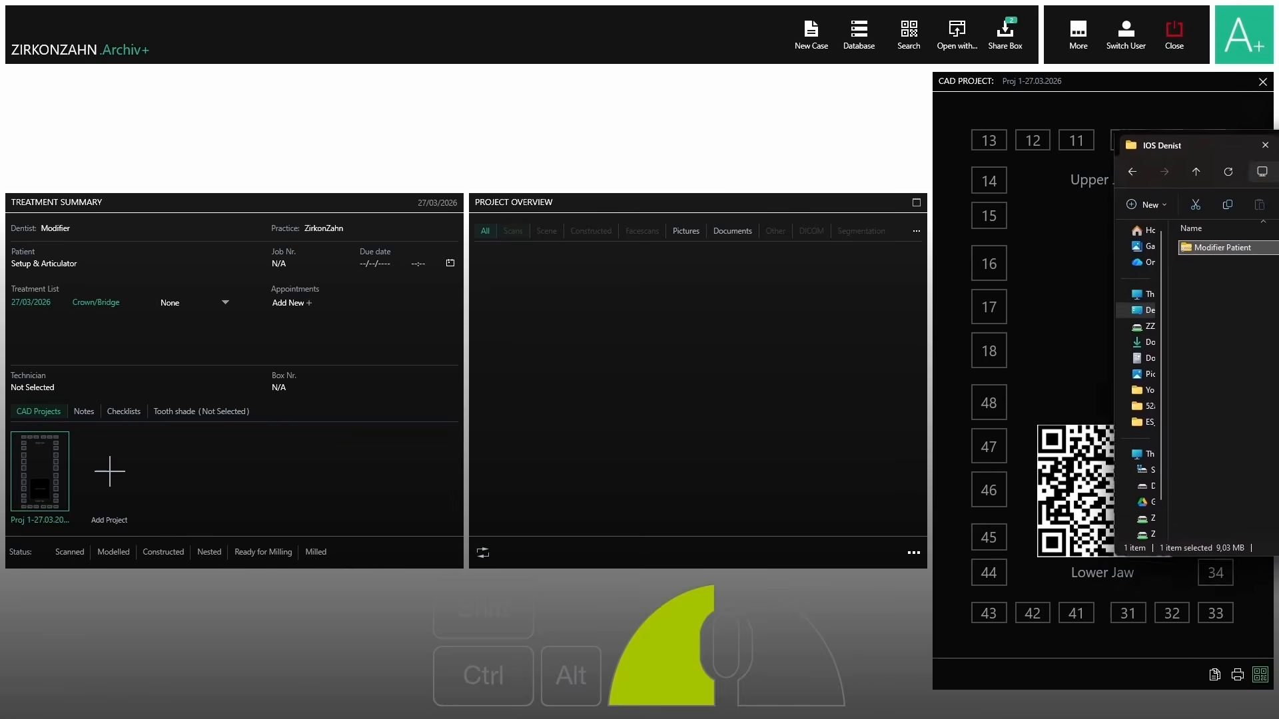
Load the zipped Modifier Patient folder from the IOS Denist folder into the project overview for import.
drag(1278, 123, 1177, 122)
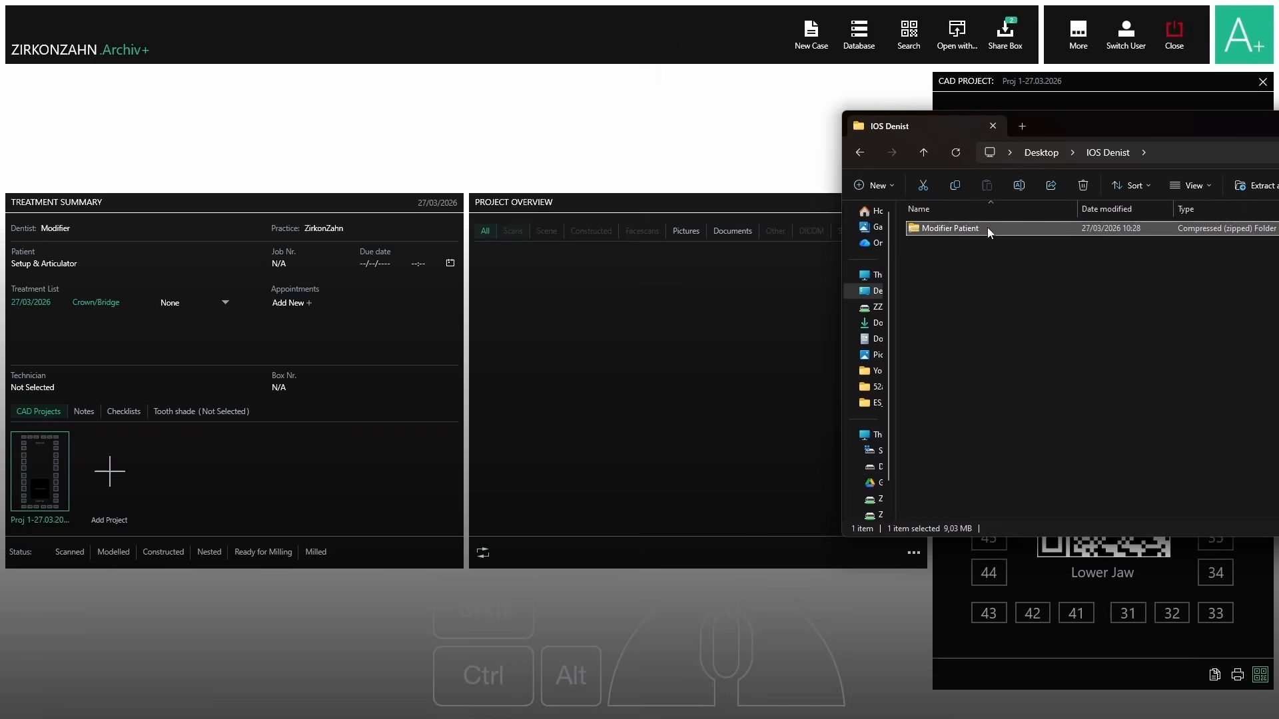
click(941, 230)
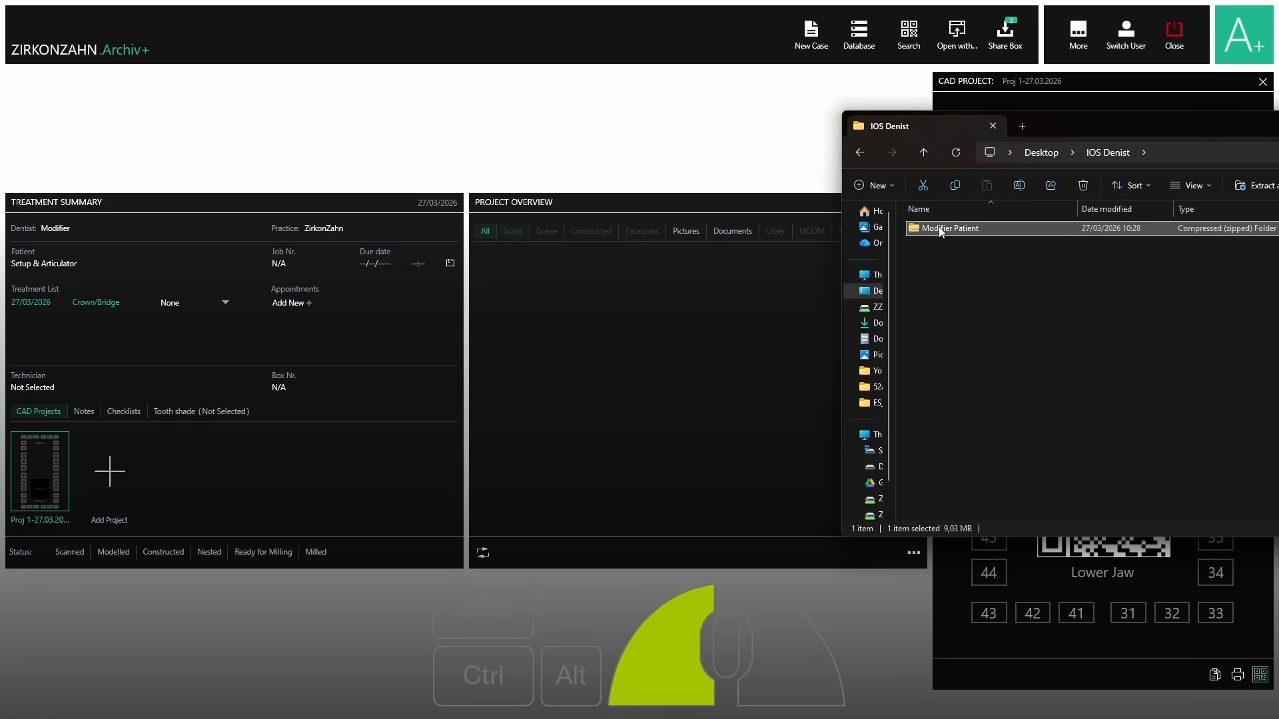
drag(940, 230, 729, 308)
drag(662, 342, 661, 343)
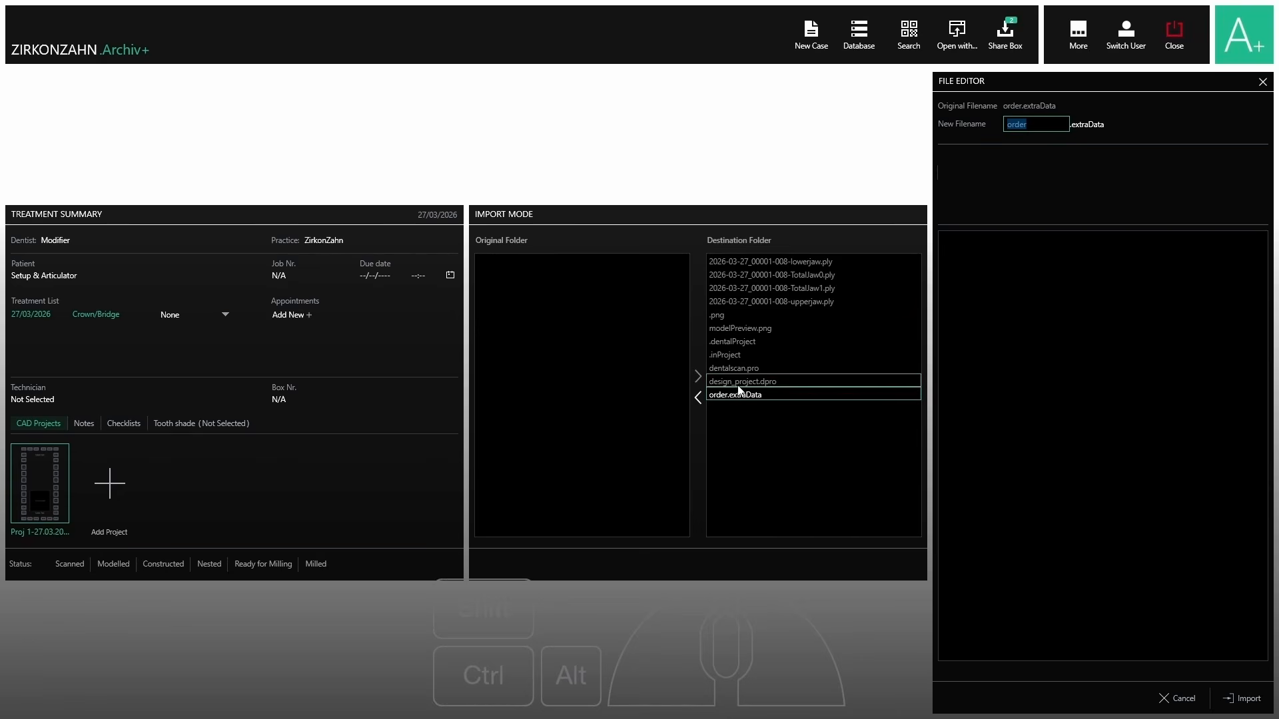
Remove the TotalJaw0 and TotalJaw1 scans and all non-PLY files from the destination folder, leaving only the lowerjaw and upperjaw scans.
click(787, 276)
ctrl+click(786, 289)
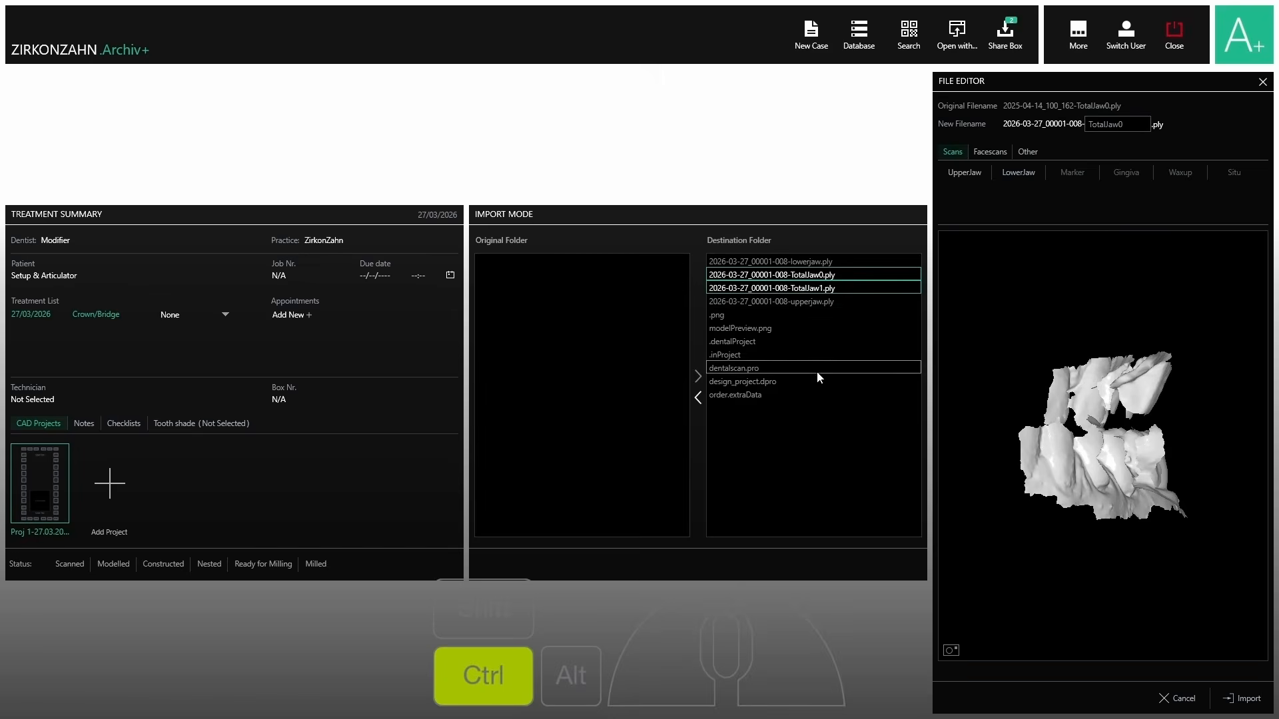
ctrl+click(745, 317)
shift+click(735, 395)
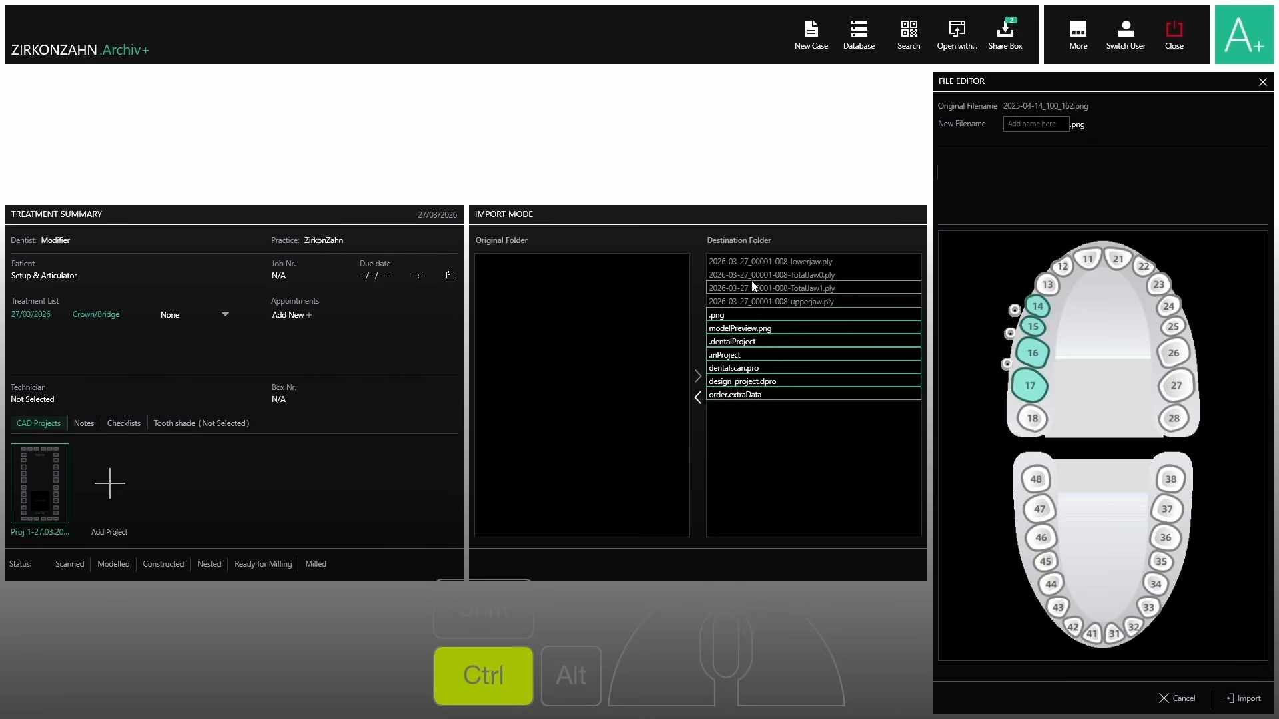
click(697, 398)
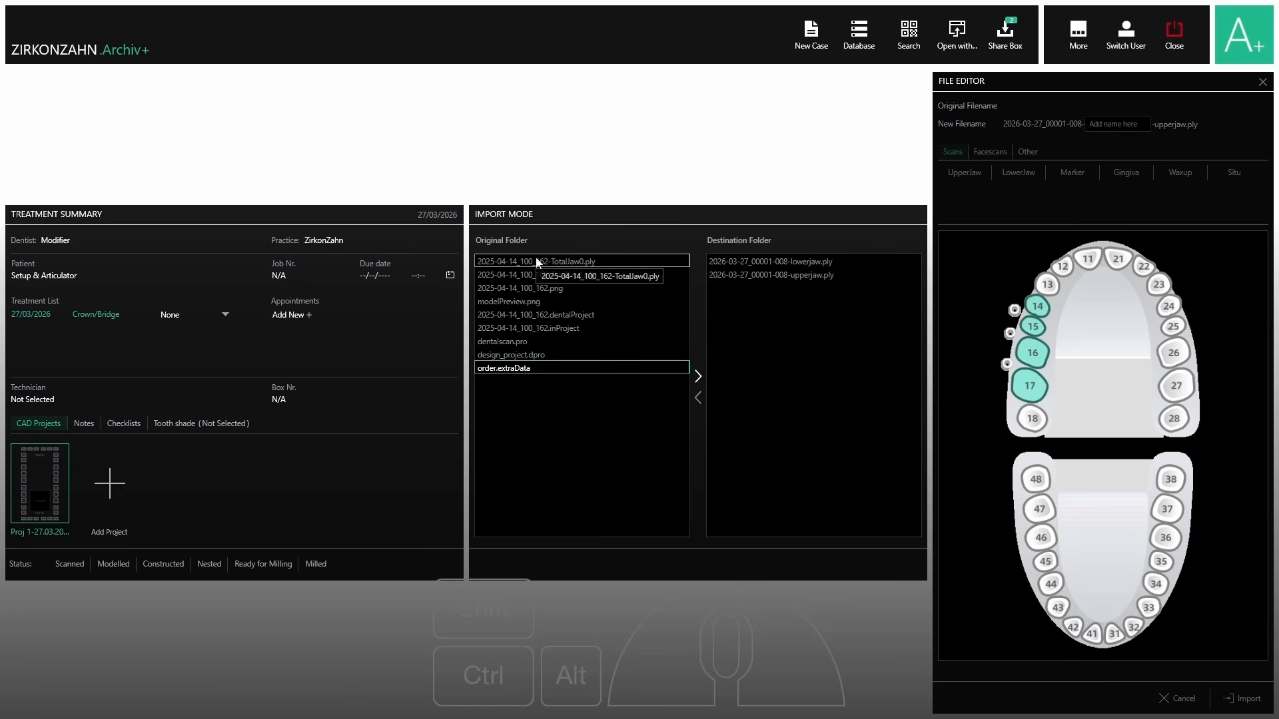
Check the previews of the lowerjaw and upperjaw scans and import both into the project.
click(800, 278)
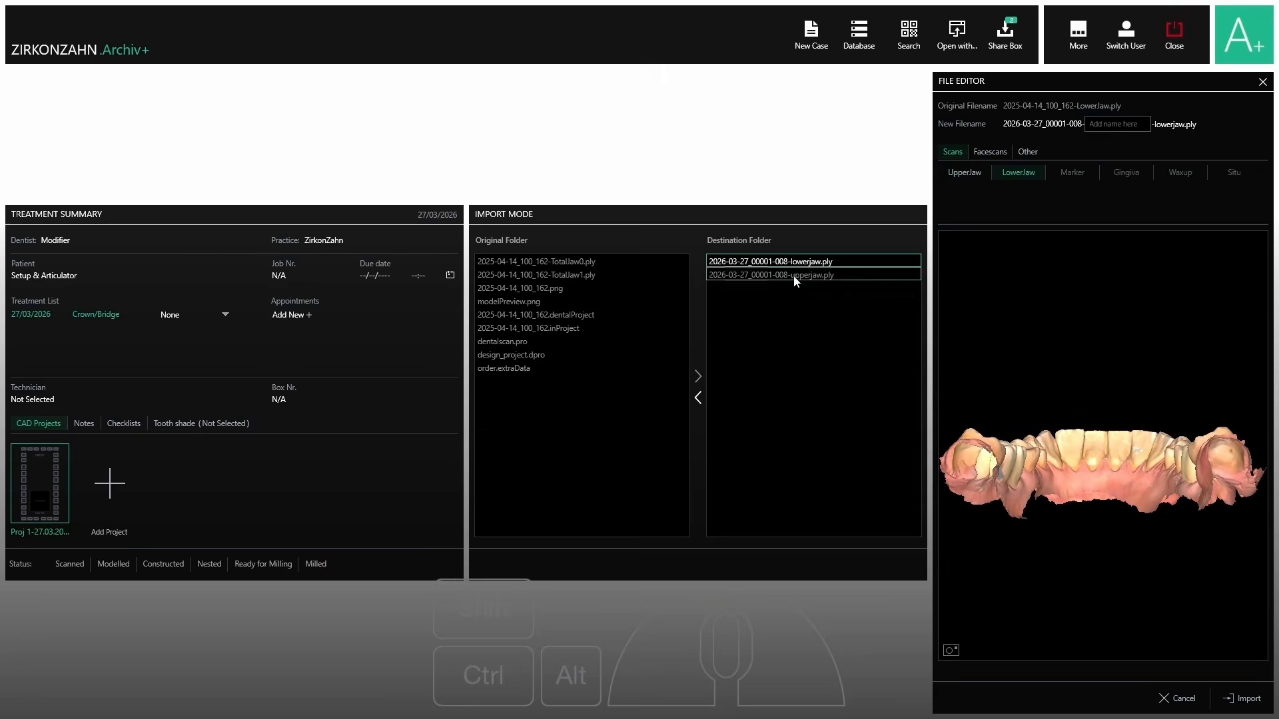
click(796, 277)
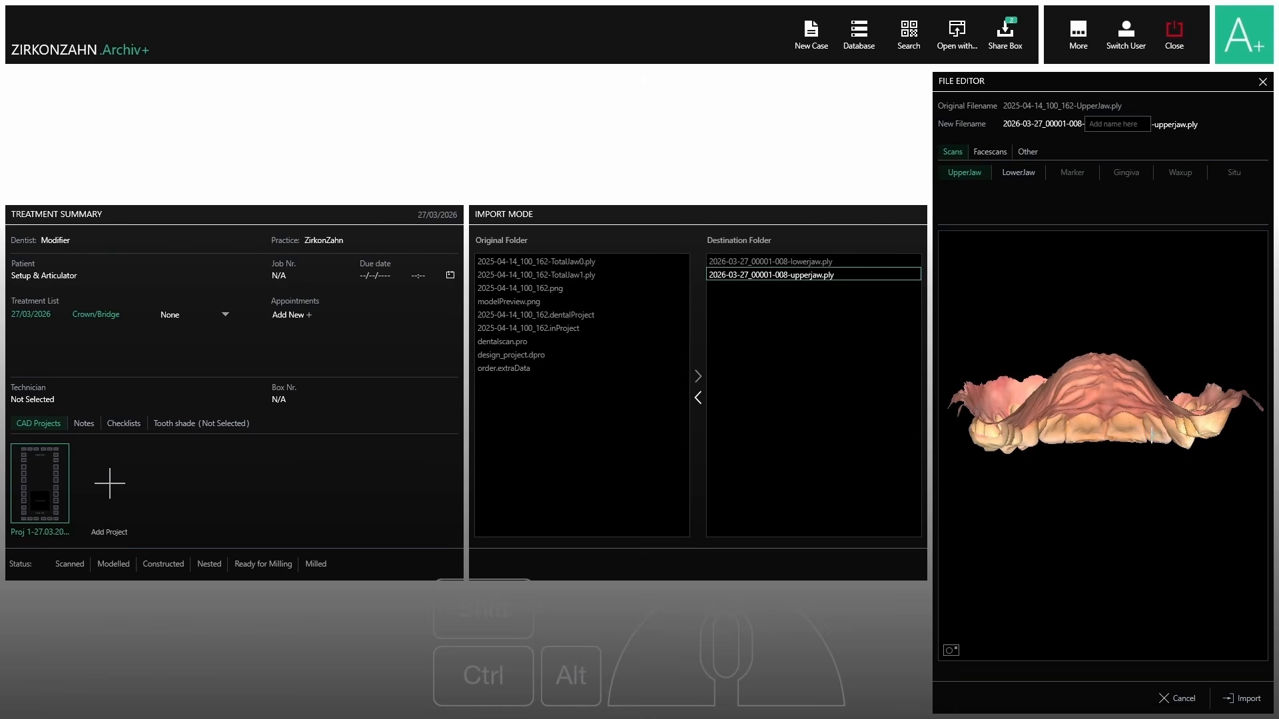
mouse_move(1131, 457)
right_down()
mouse_move(1132, 523)
mouse_move(1159, 486)
mouse_move(1119, 426)
mouse_move(1106, 439)
mouse_move(1139, 456)
right_up()
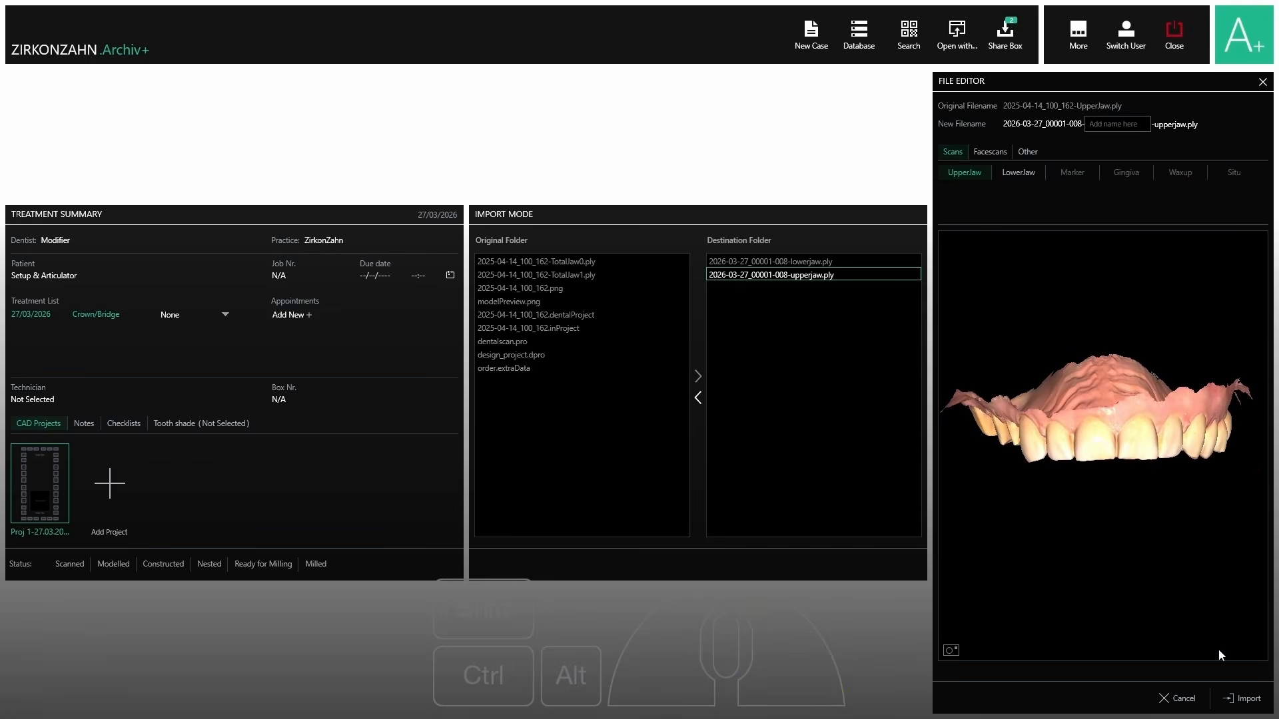
click(1241, 700)
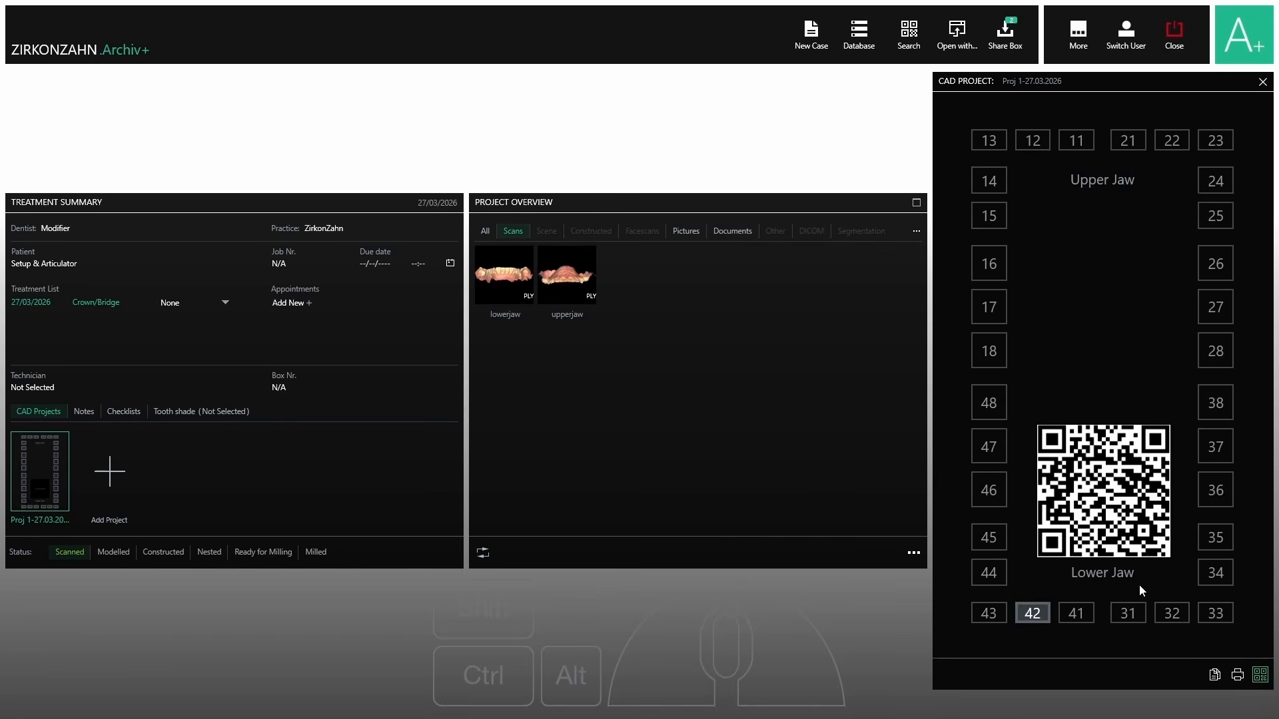
Define tooth 42 as antagonist and assign anatomic crowns to teeth 17, 15 and 14.
click(293, 278)
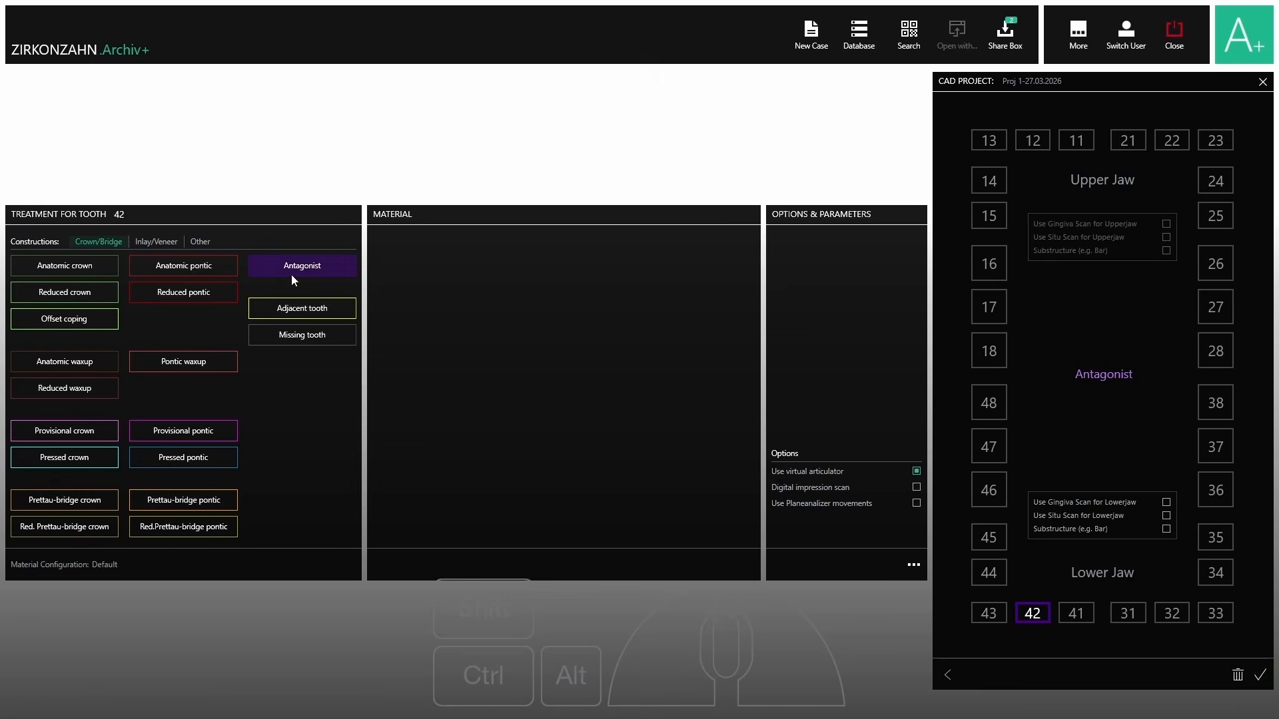
click(998, 309)
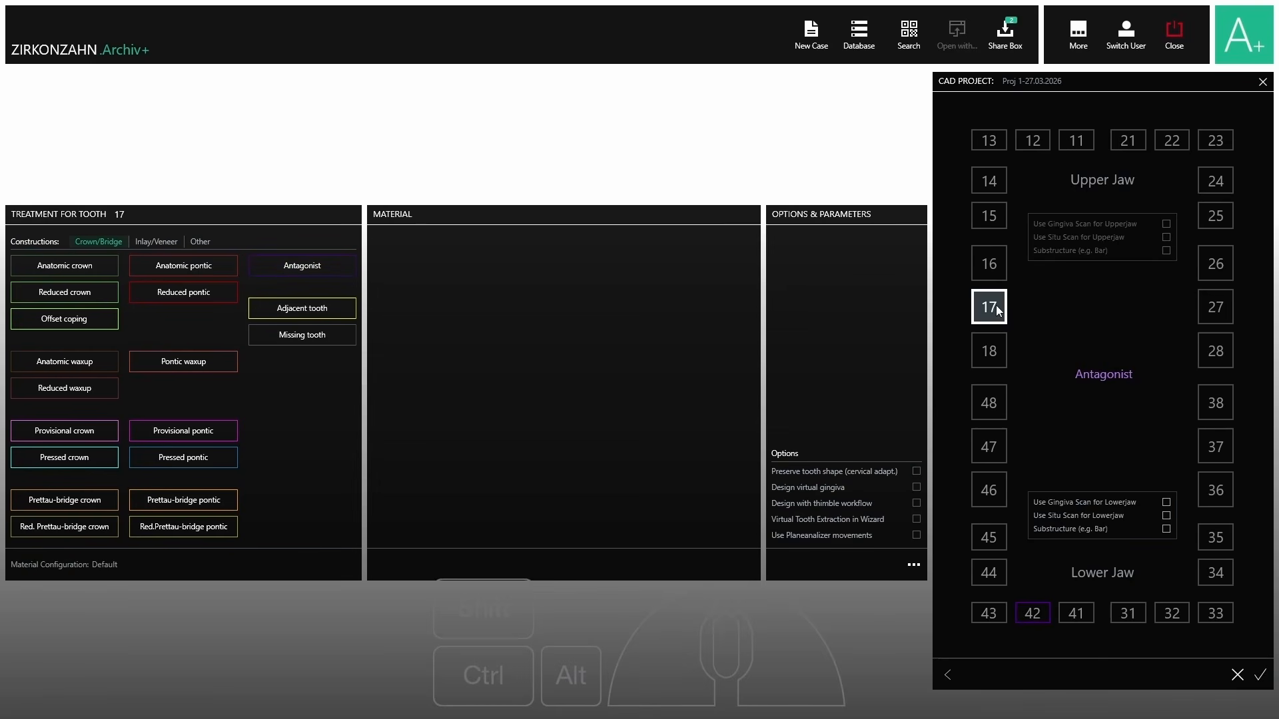
click(92, 268)
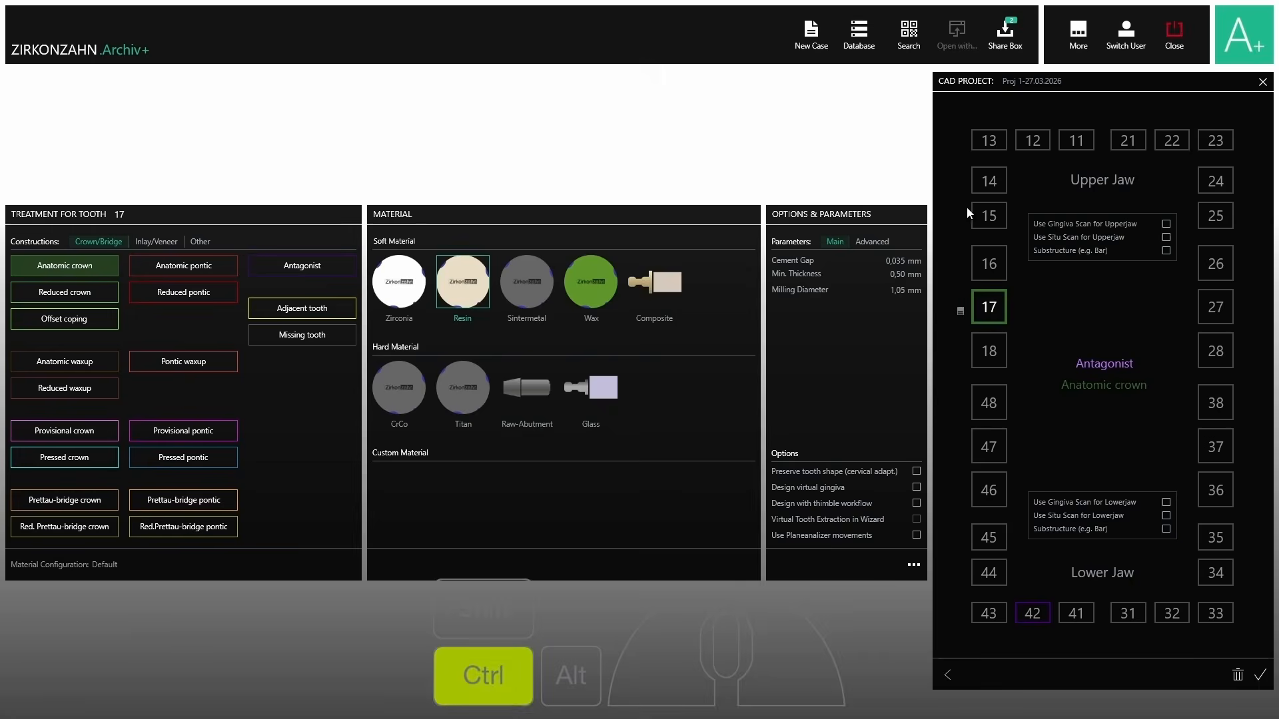
ctrl+click(992, 215)
ctrl+click(991, 185)
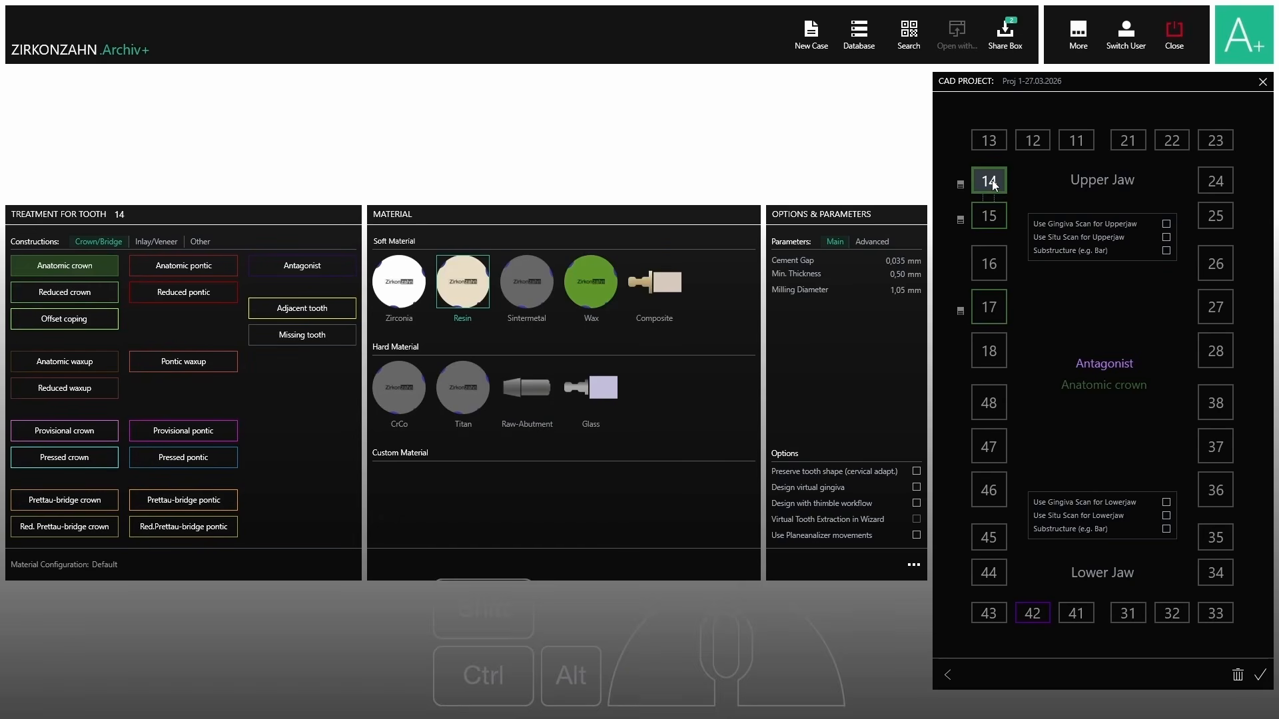
Assign an anatomic pontic to tooth 16 and confirm the treatment definition.
click(989, 261)
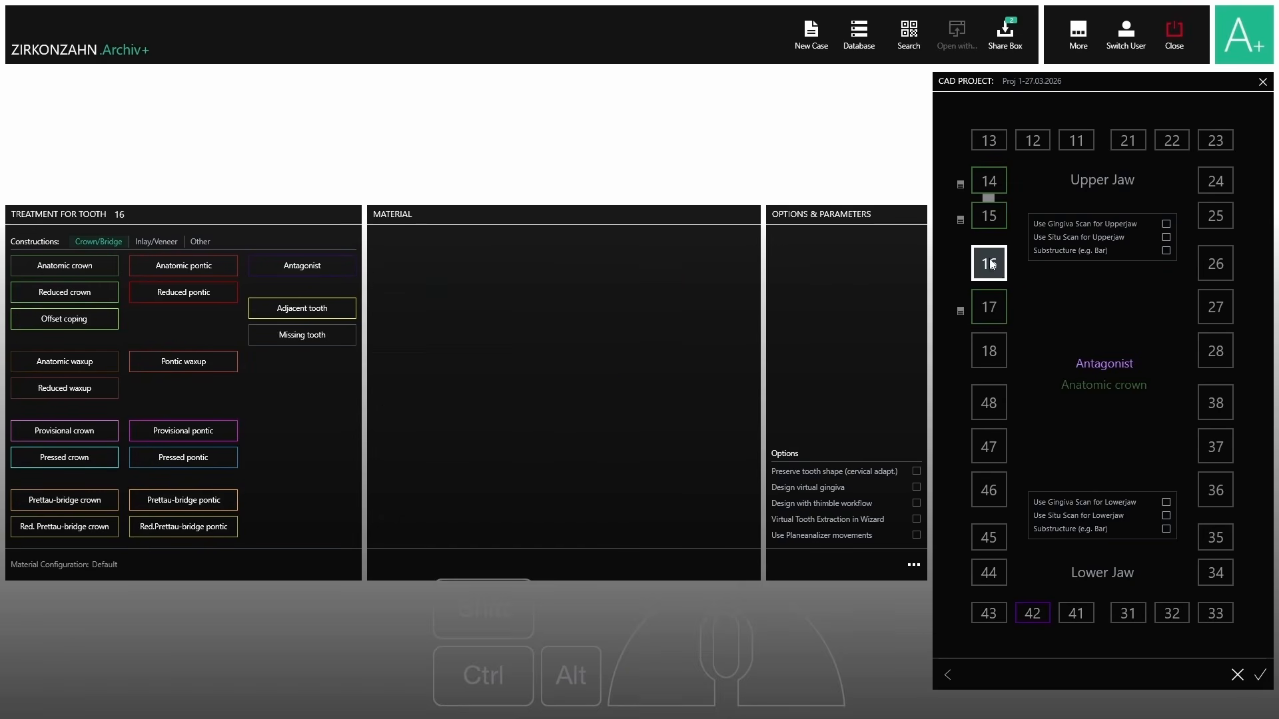
click(188, 267)
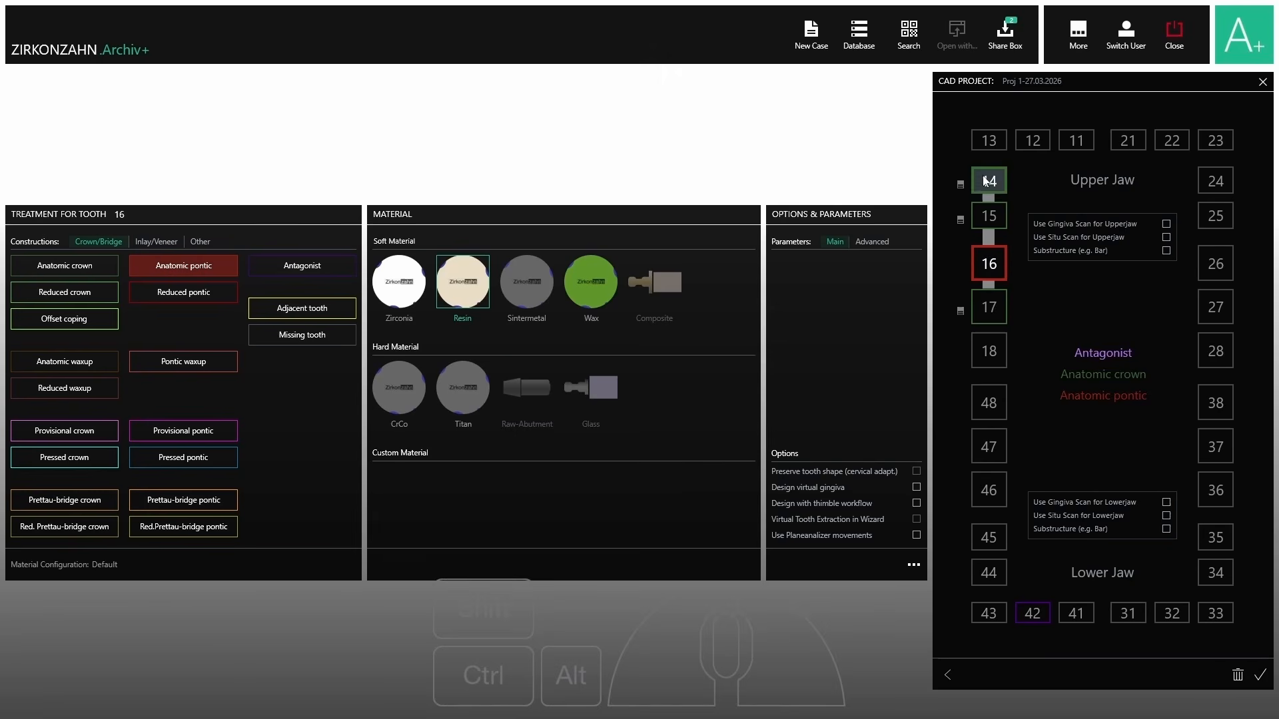
click(1259, 677)
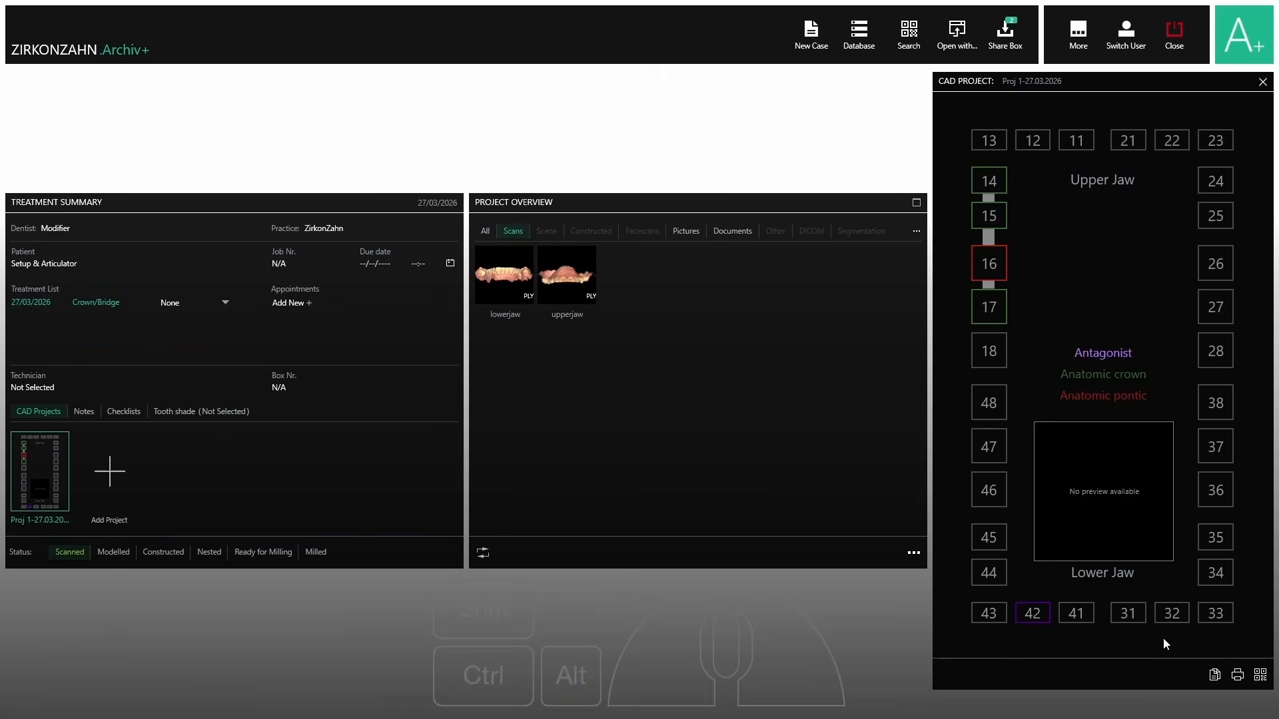
Open the project in Zirkonzahn.Modifier with the signed-in user and the Modifier license.
click(956, 48)
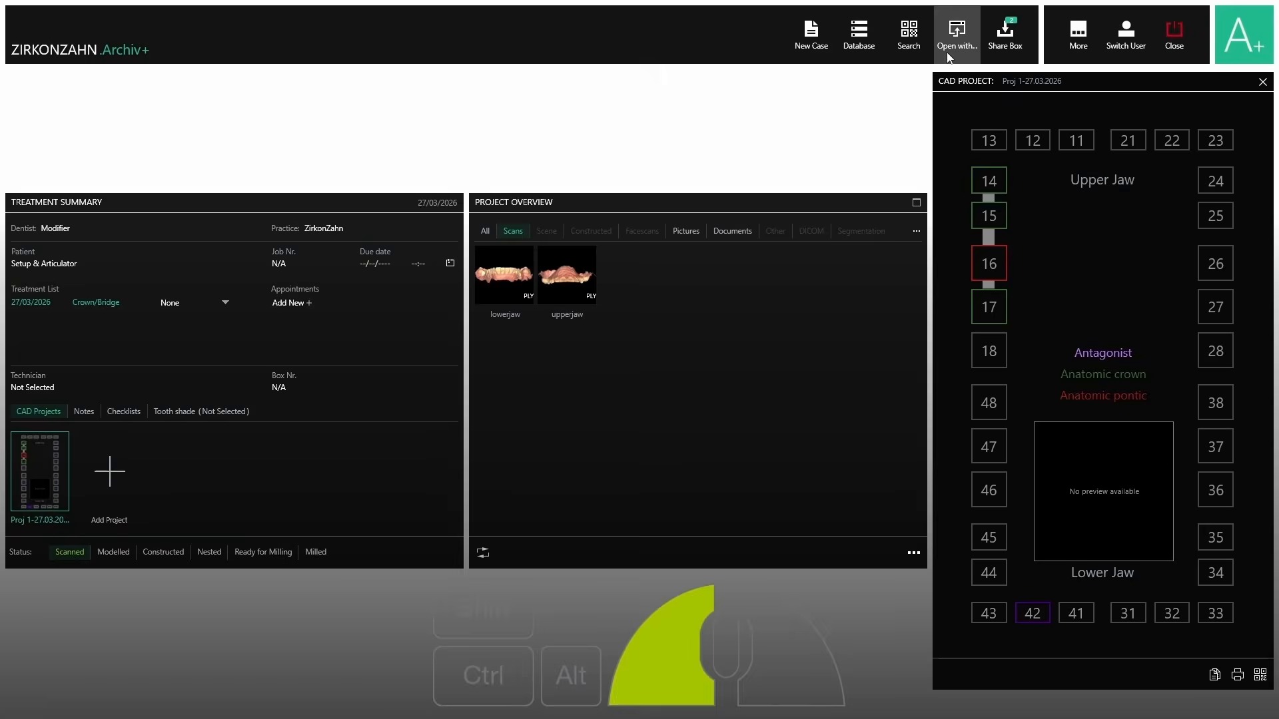
click(693, 393)
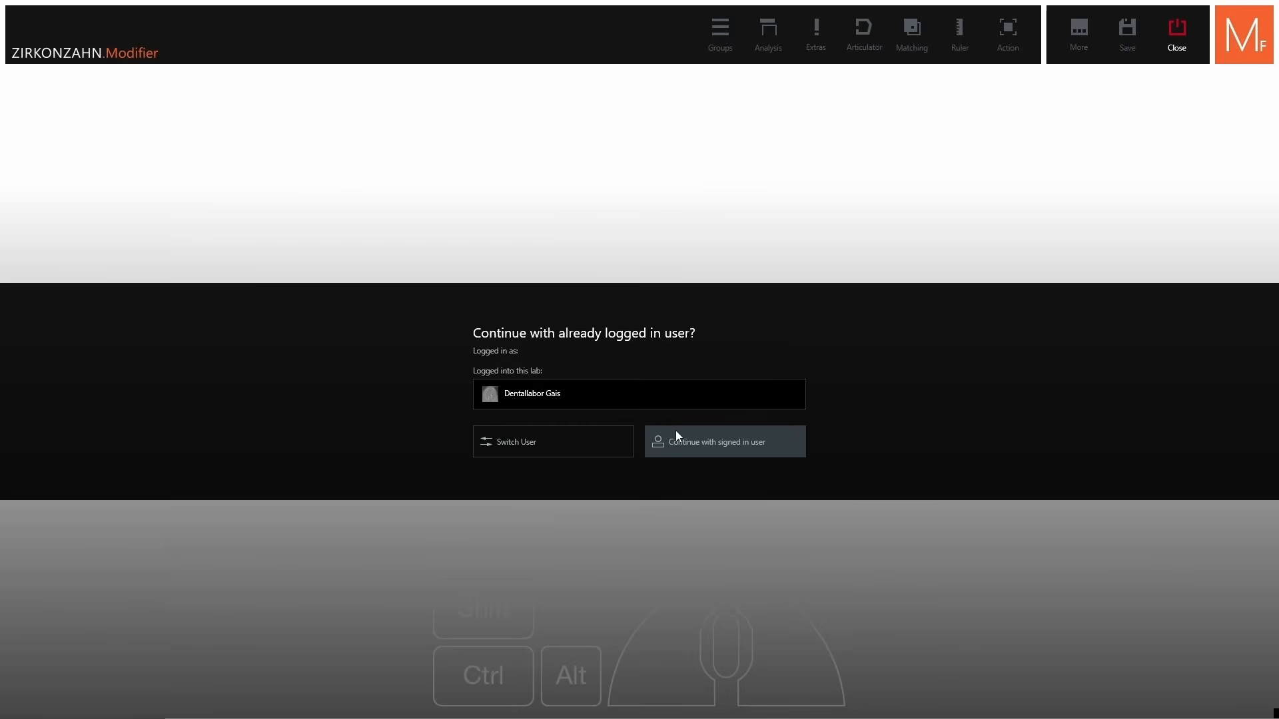
click(704, 451)
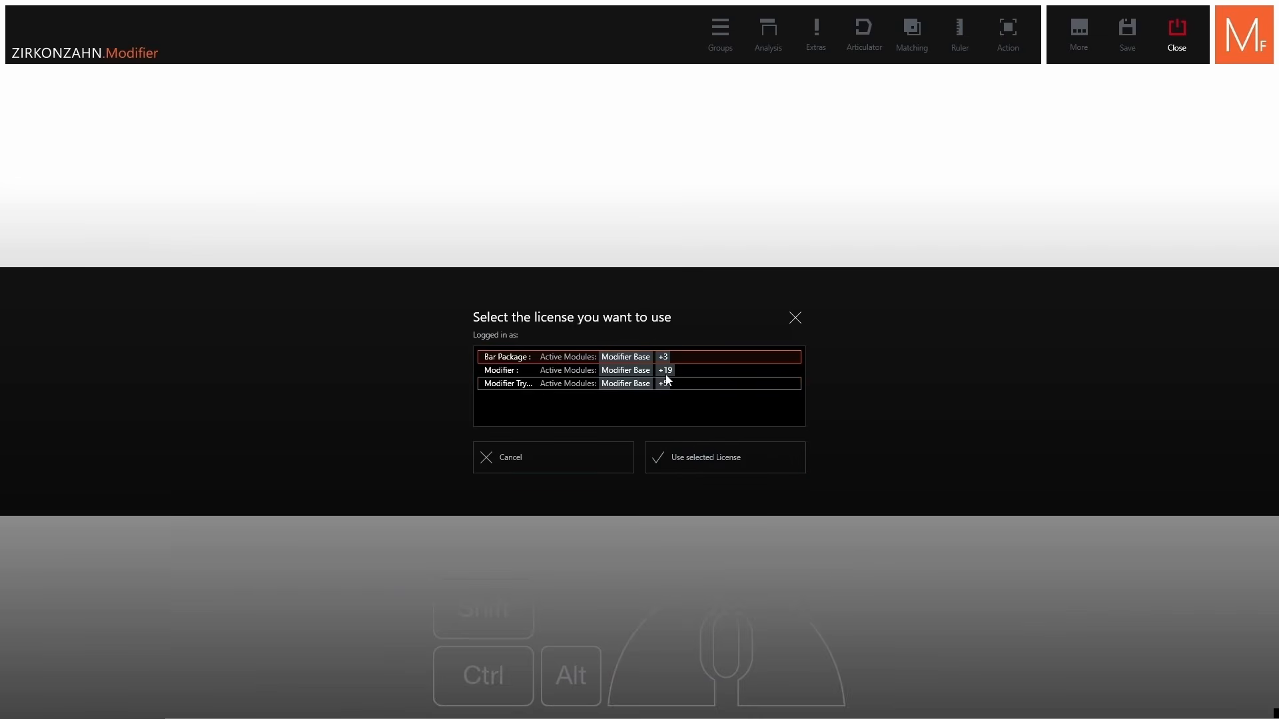
click(670, 371)
click(701, 457)
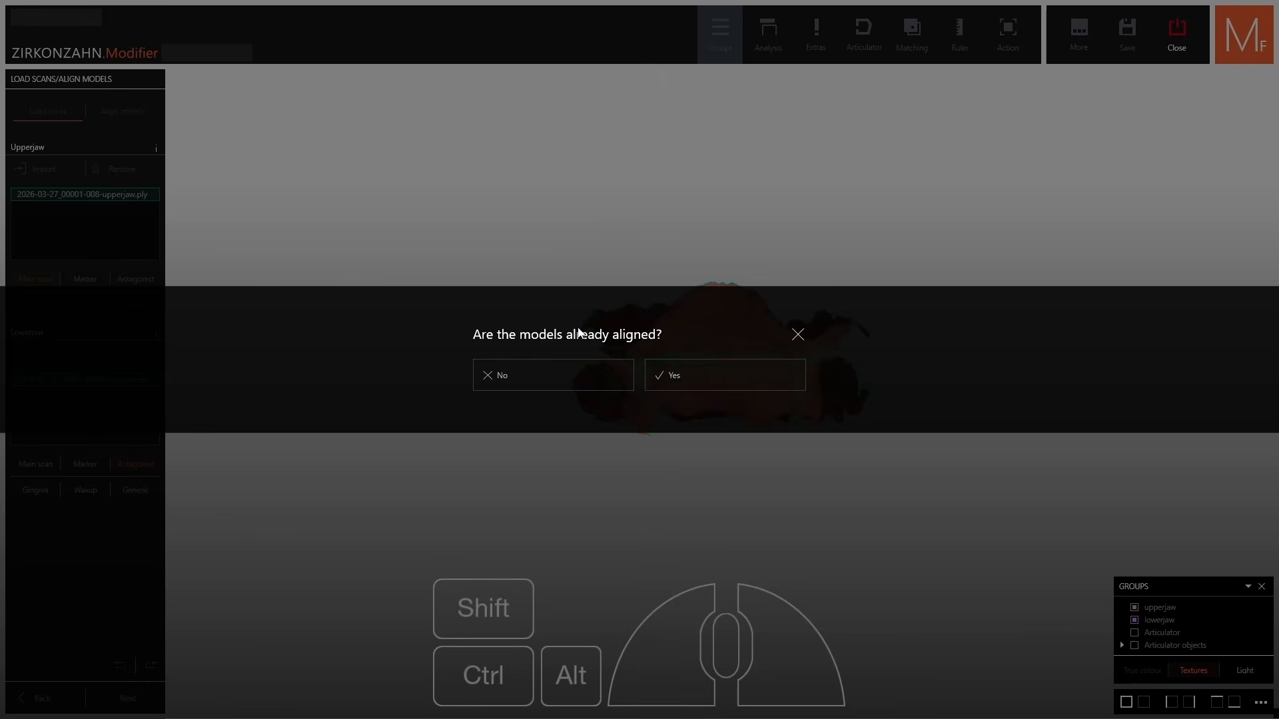
Declare the models as not yet aligned and show the Zirkonzahn PS1 articulator in the side view.
click(527, 380)
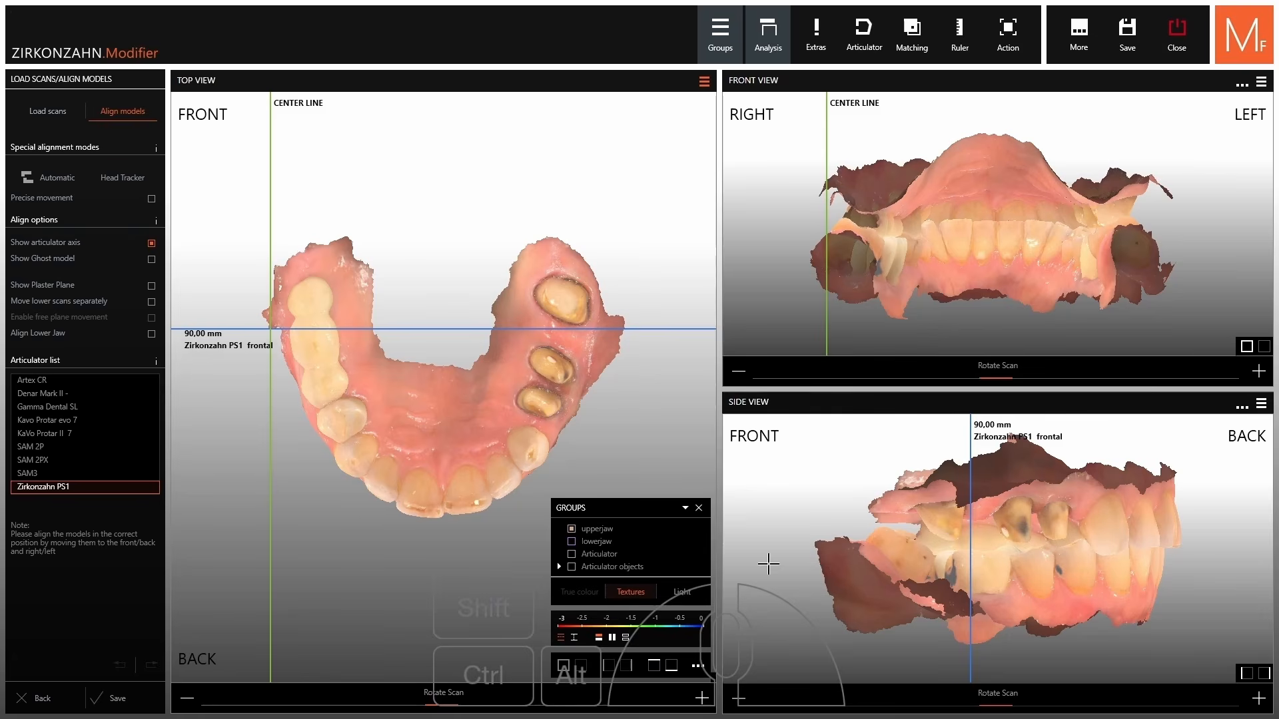
scroll(893, 528, down, 5)
drag(851, 526, 874, 586)
click(1261, 405)
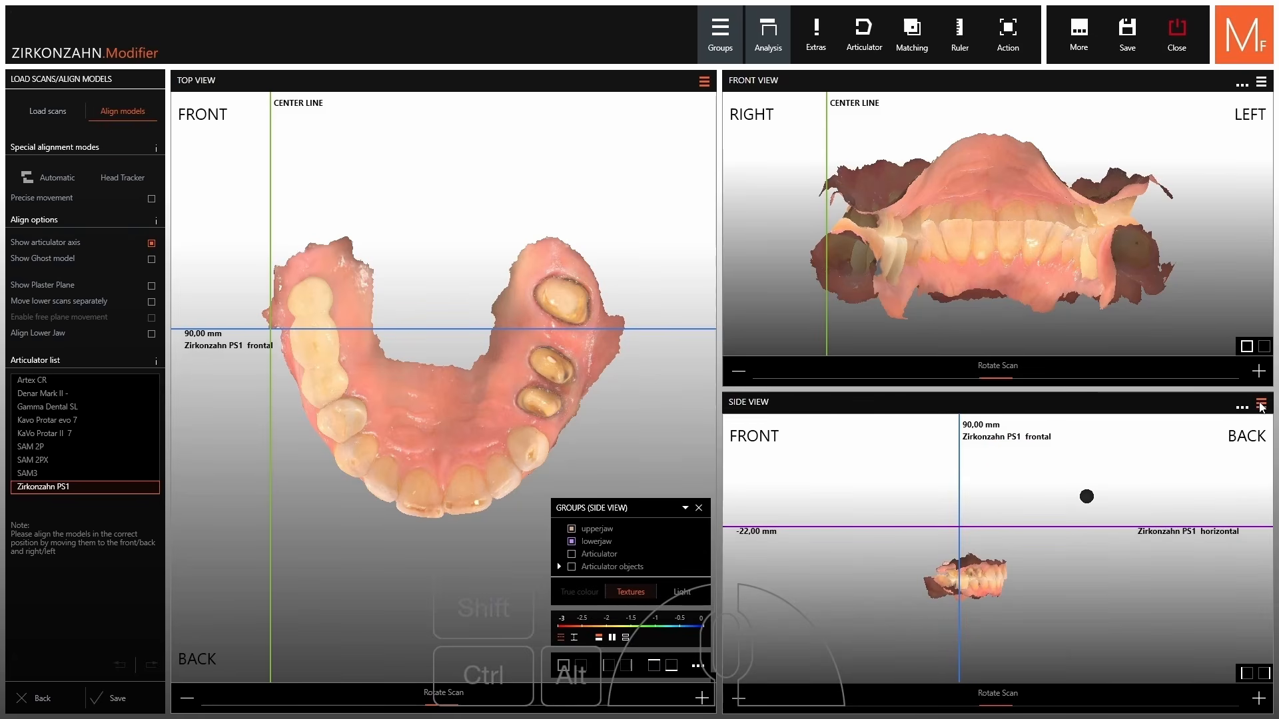
click(571, 555)
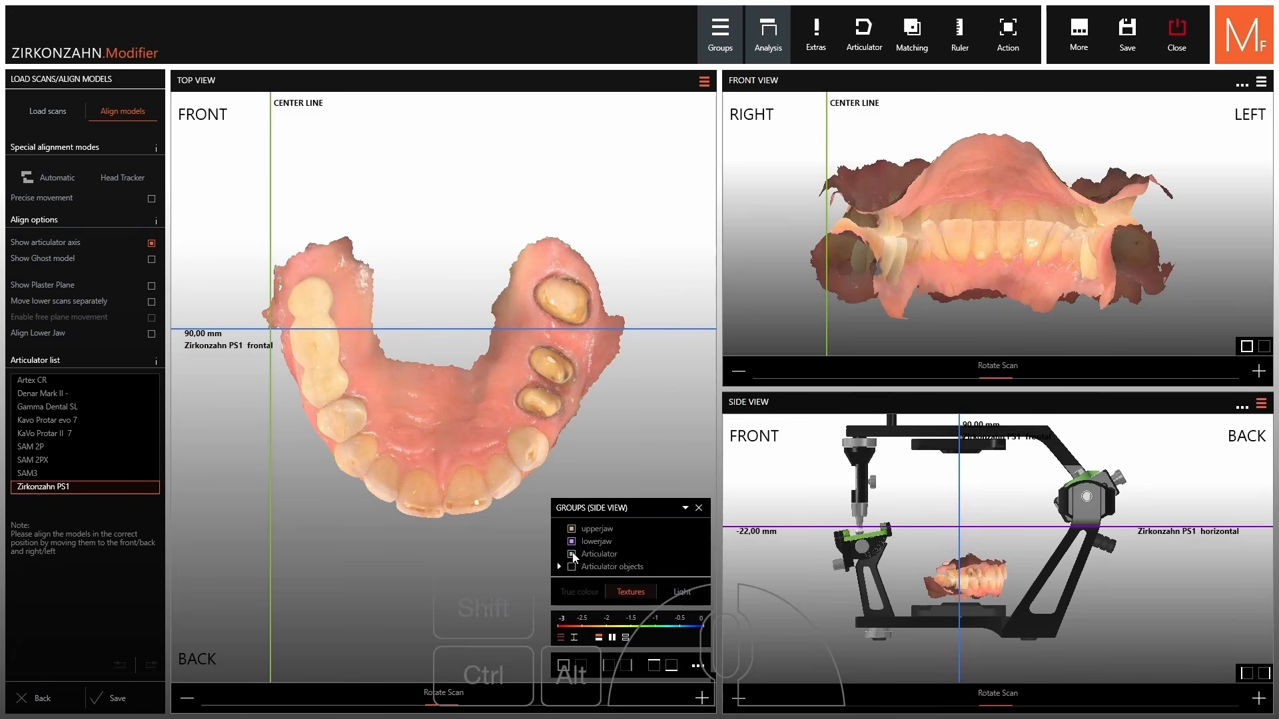
Align the models automatically to the Zirkonzahn PS1 articulator and display the articulator around them in the side view.
click(57, 179)
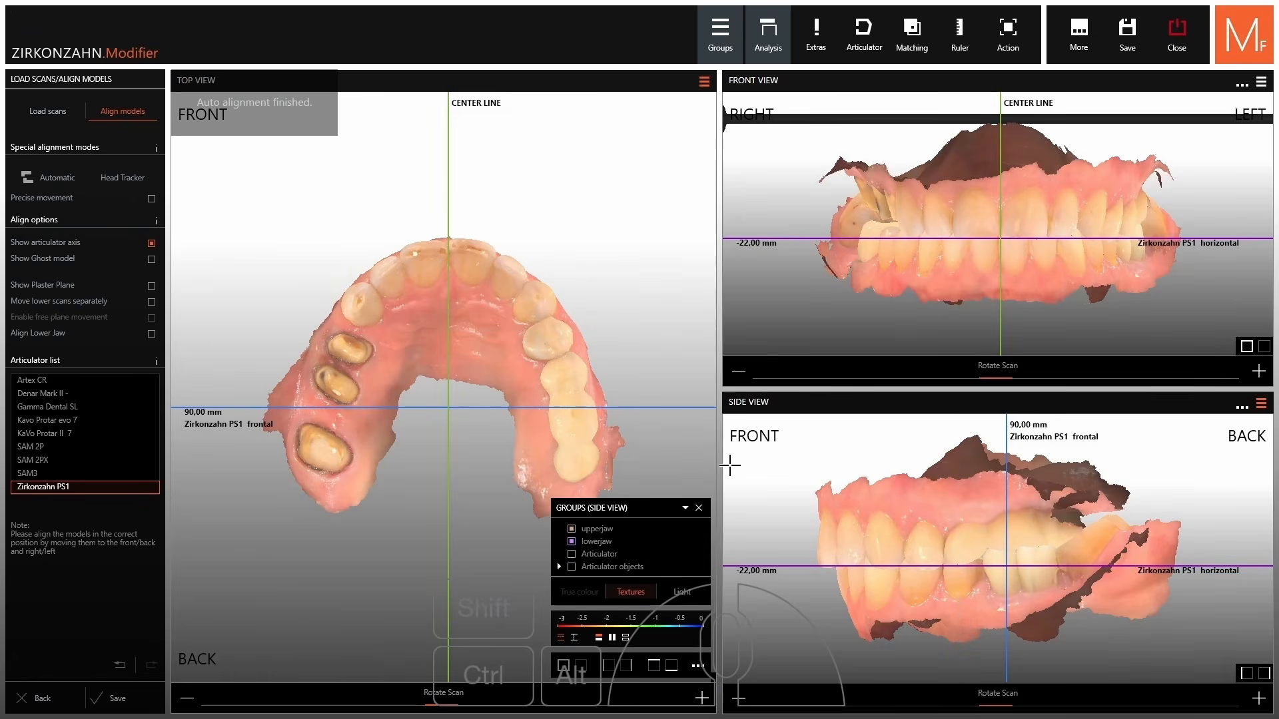
scroll(812, 503, down, 5)
drag(812, 503, 900, 531)
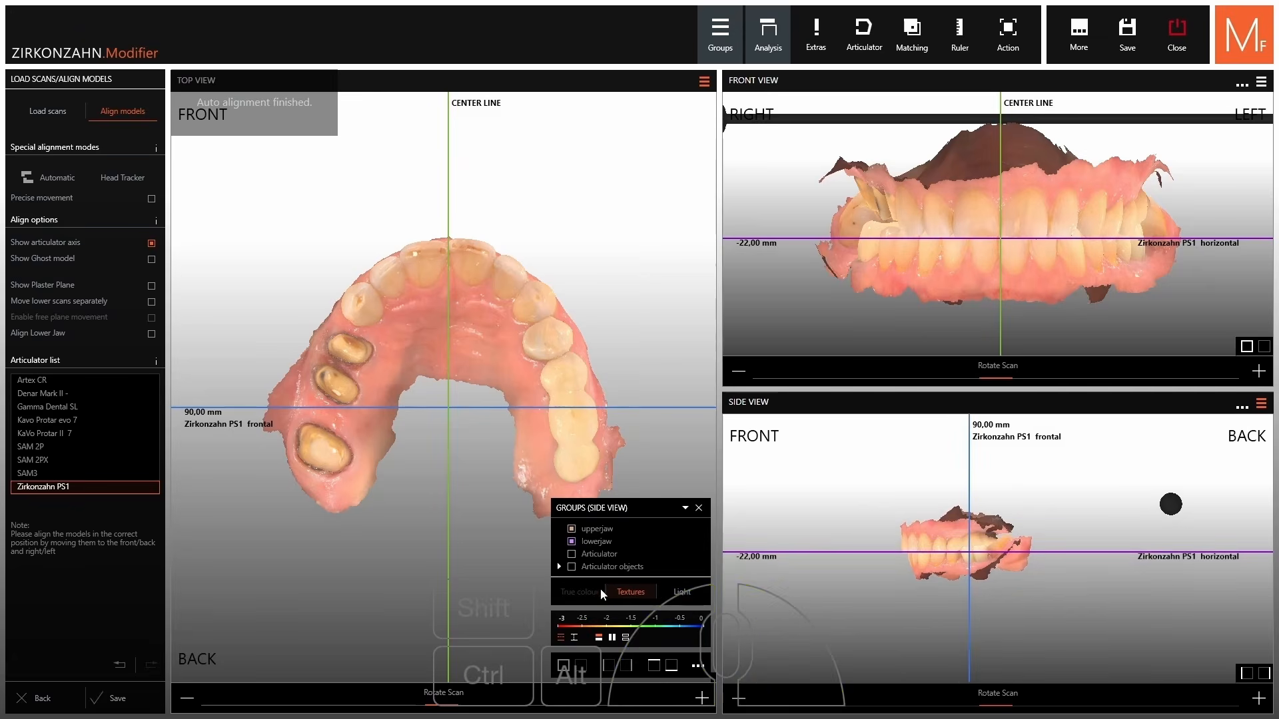
click(571, 554)
drag(820, 491, 777, 501)
scroll(830, 489, down, 1)
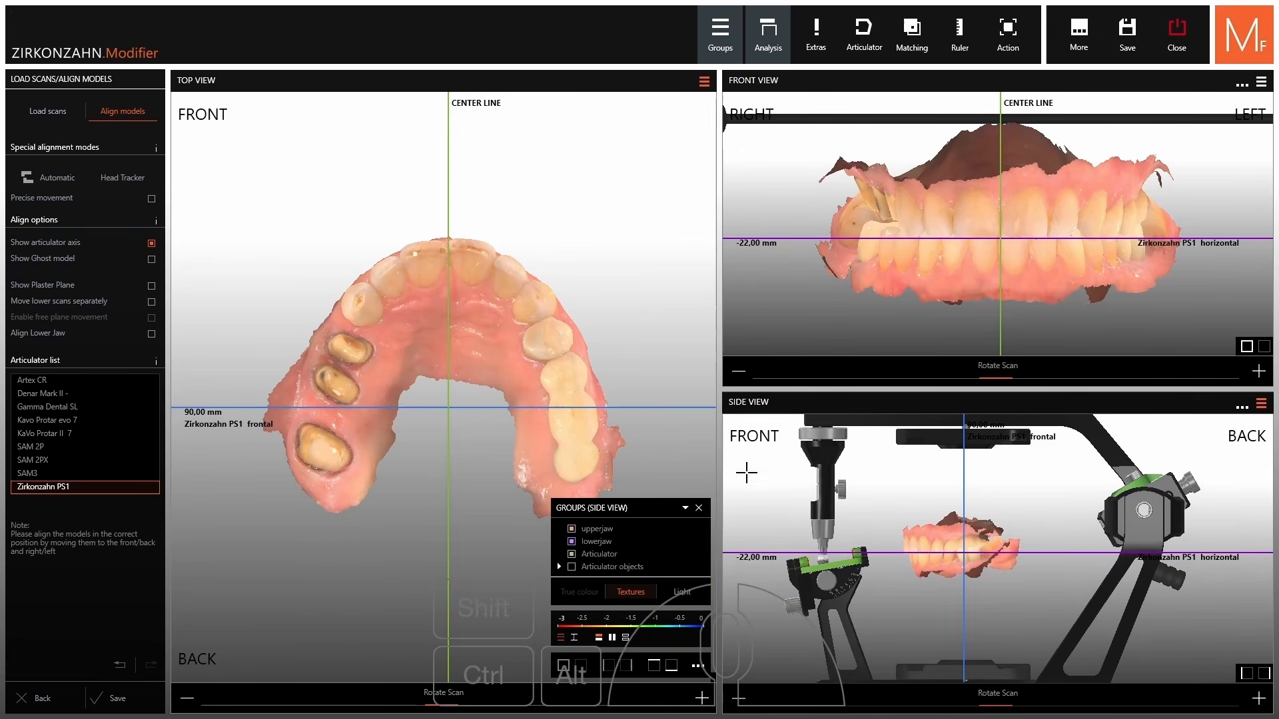
Switch to the Artex CR articulator, align the models to it automatically and display the articulator in the side view.
click(23, 381)
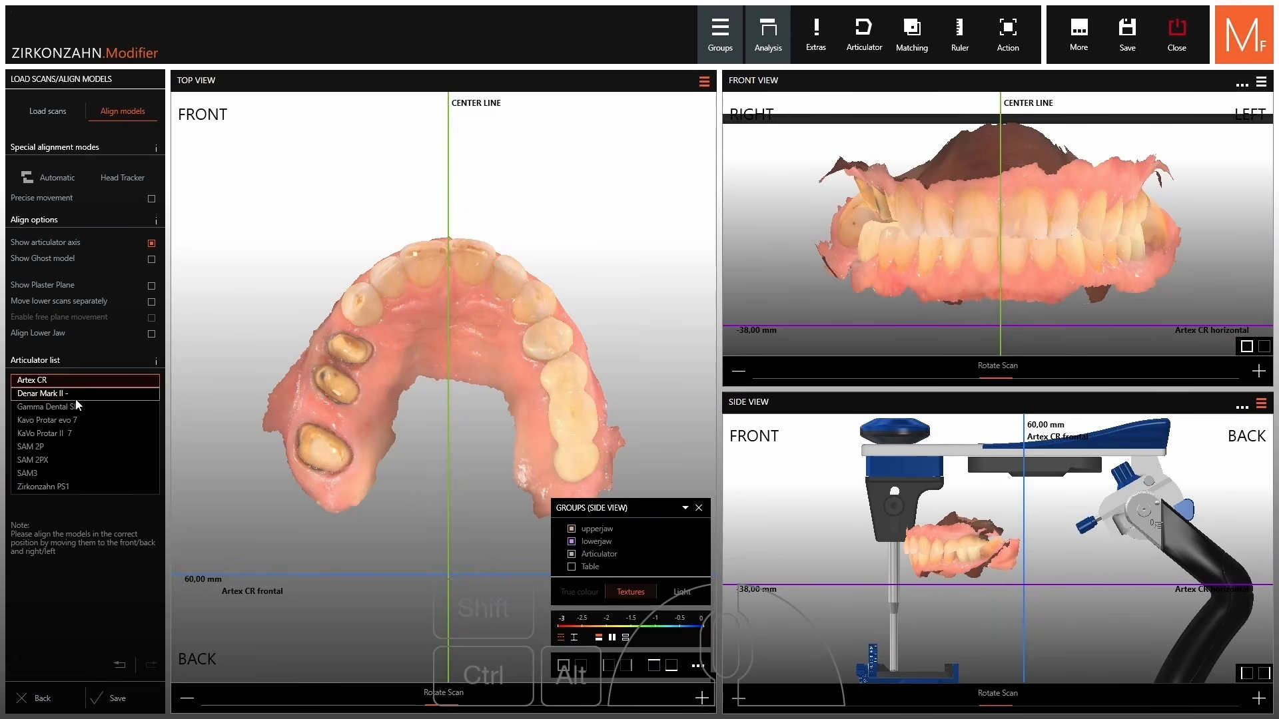
scroll(796, 514, down, 3)
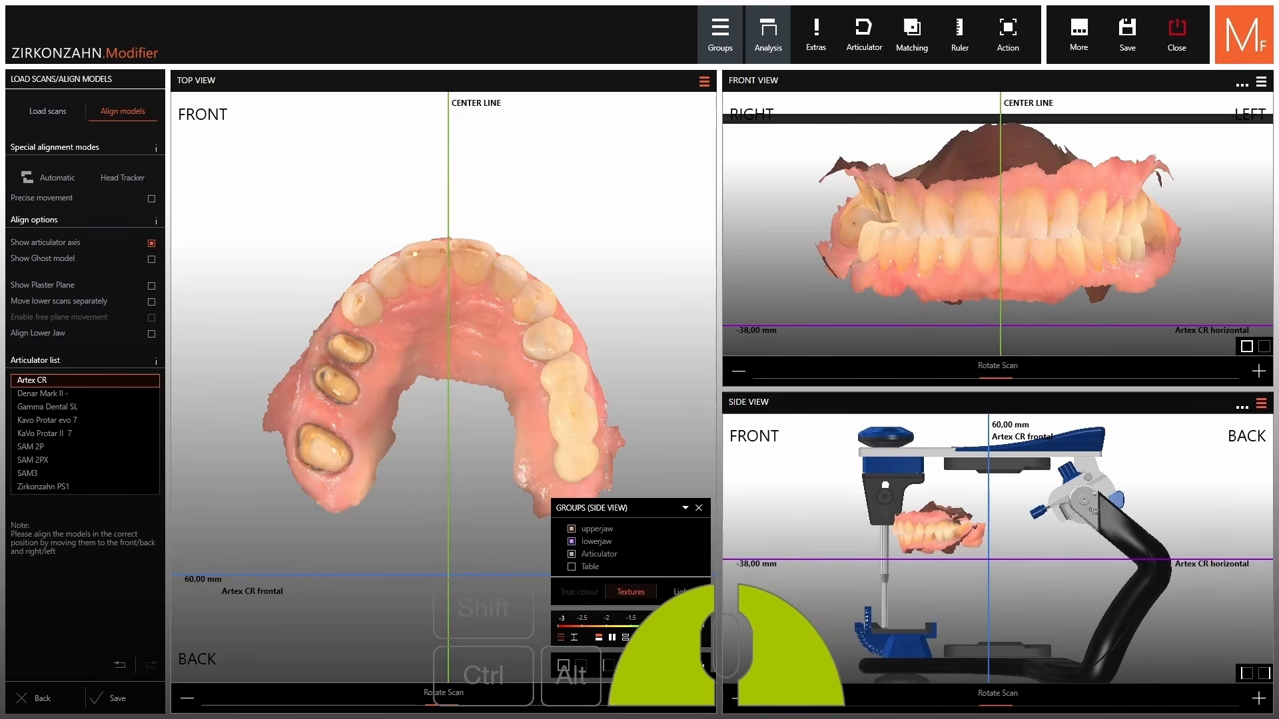
click(48, 178)
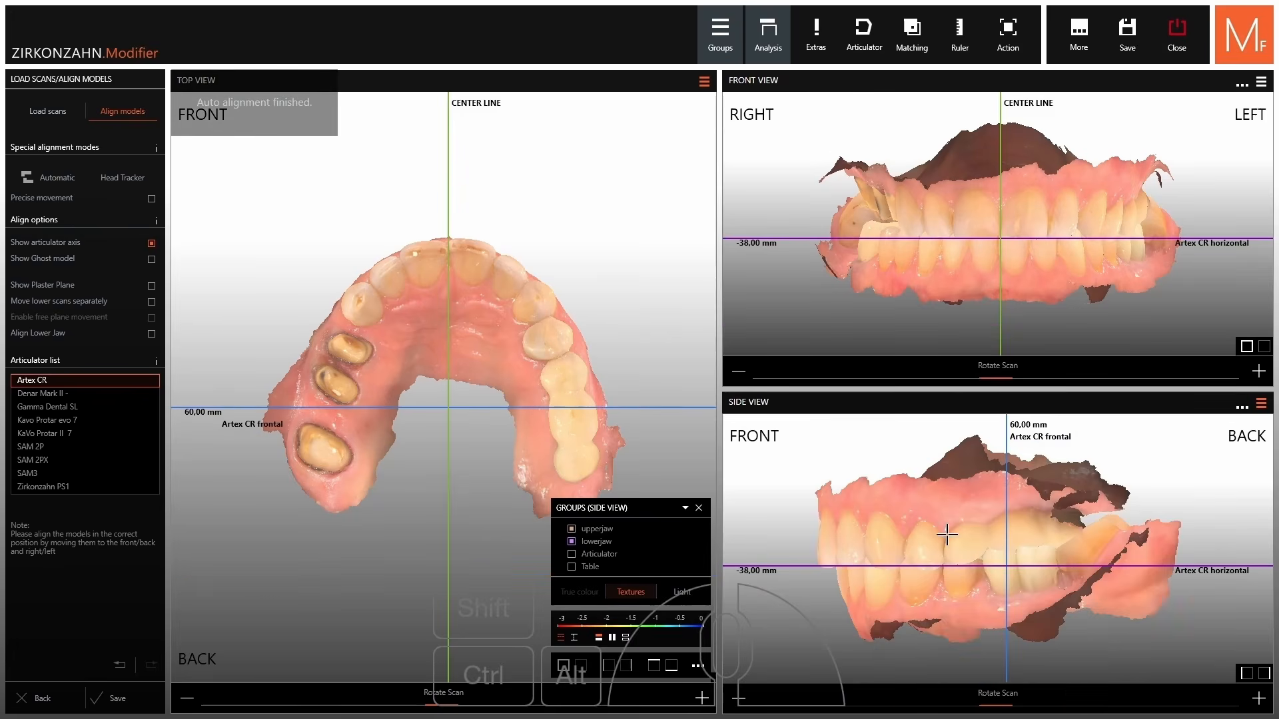
click(572, 555)
click(572, 555)
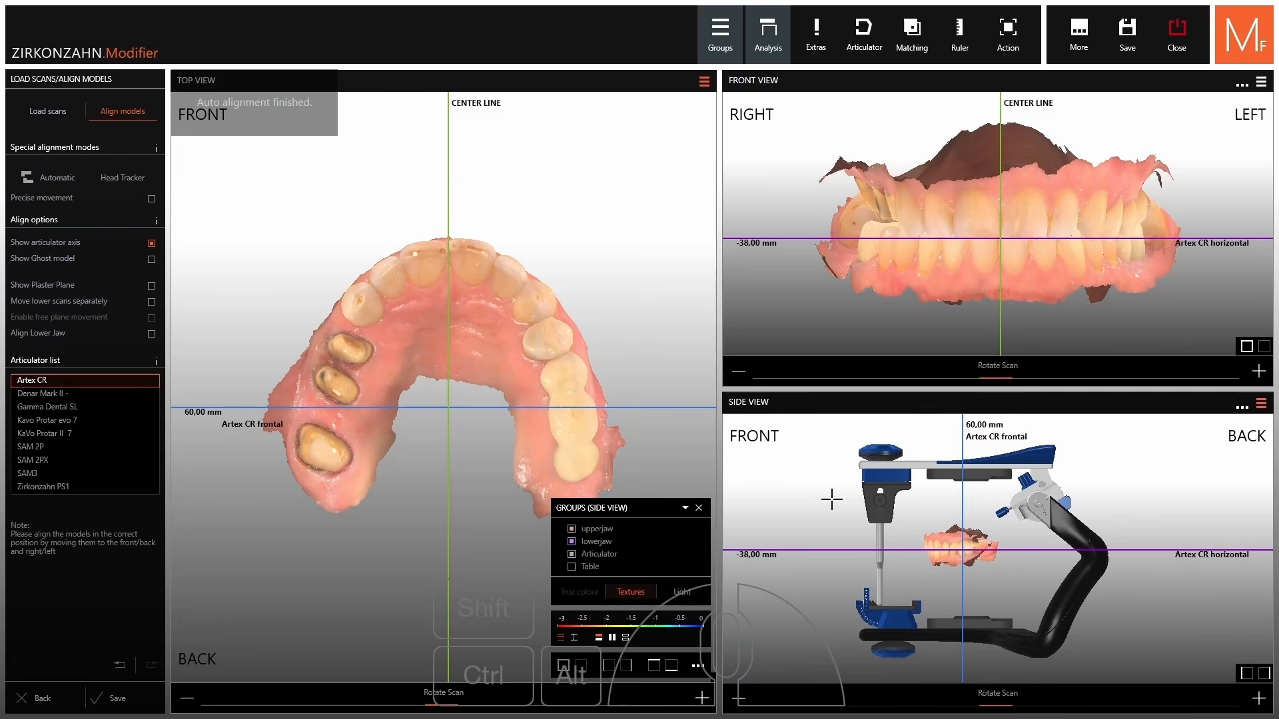
Switch to the SAM3 articulator, align the models to it automatically and display the articulator in the side view.
click(35, 475)
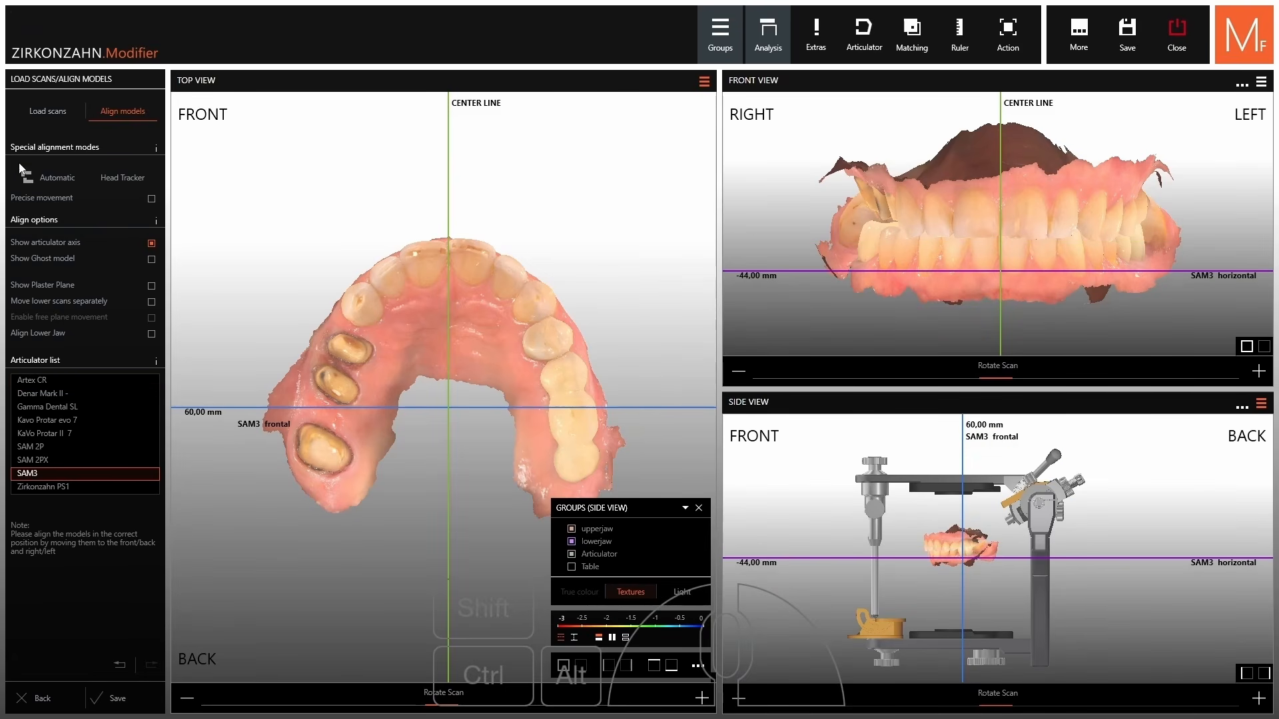
click(35, 177)
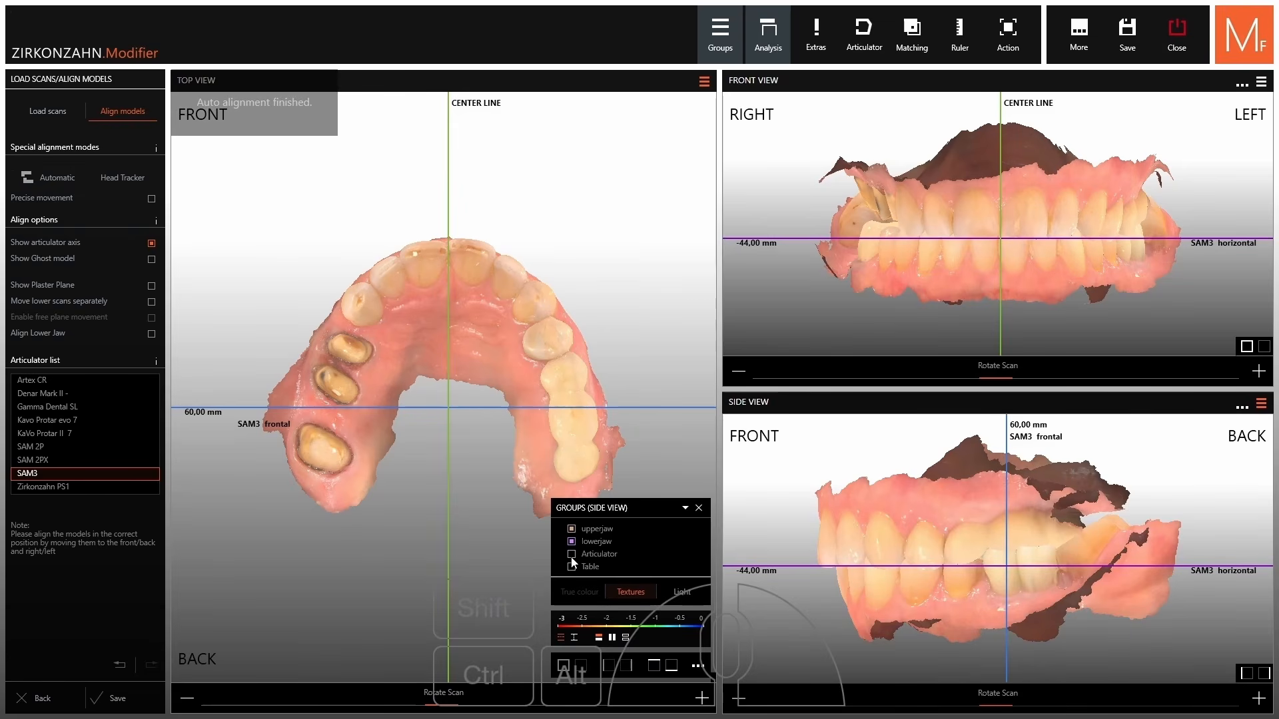
scroll(848, 483, down, 5)
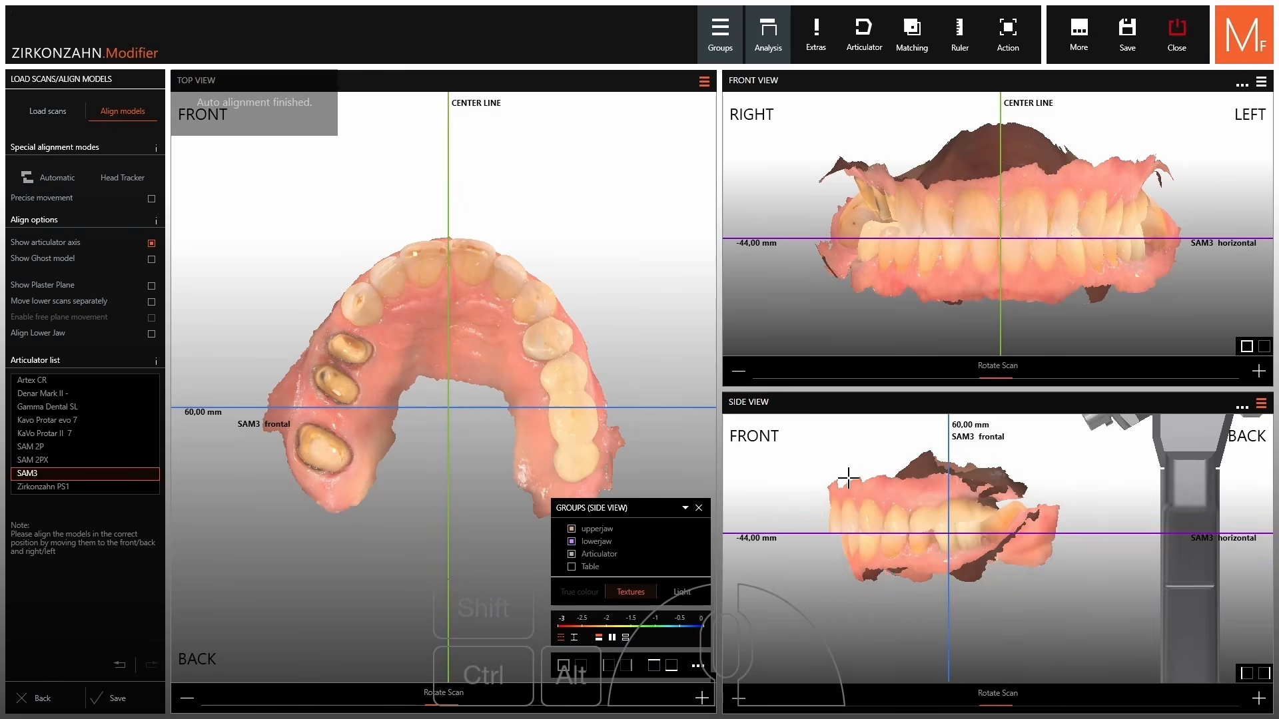
scroll(823, 479, down, 5)
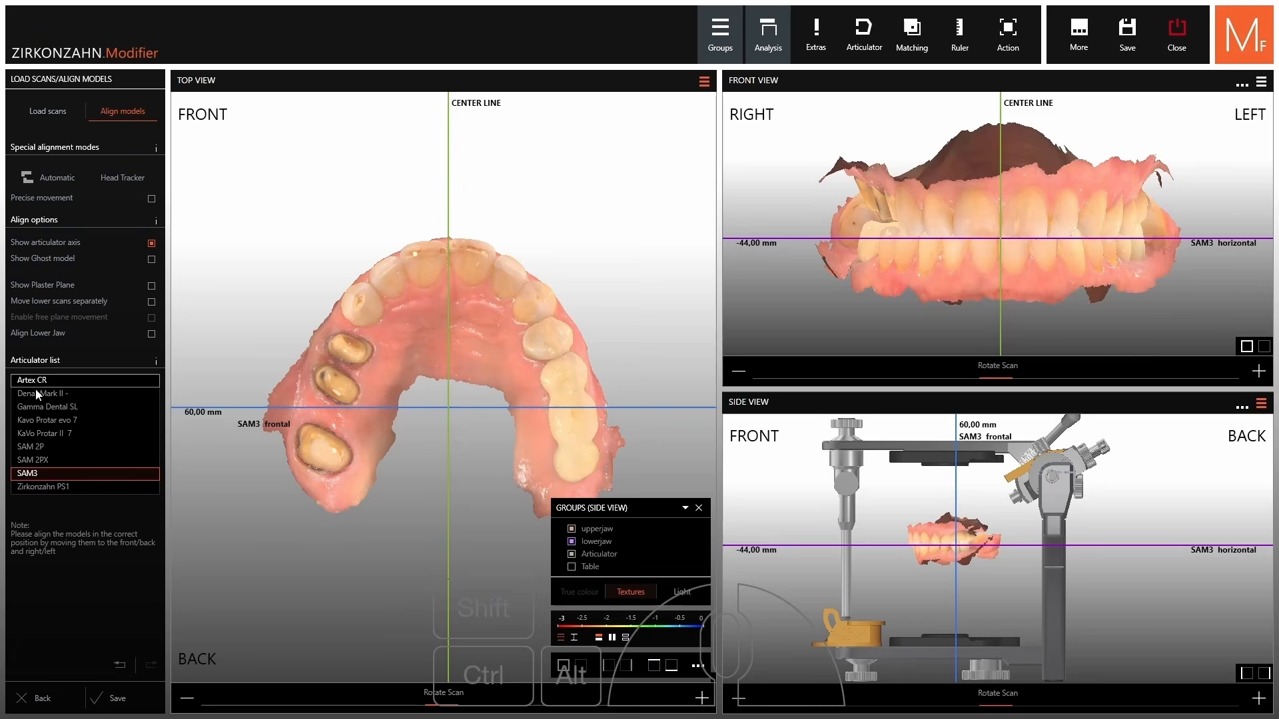
Switch to the Zirkonzahn PS1 articulator, align the models to it automatically and display the articulator in the side view.
click(39, 487)
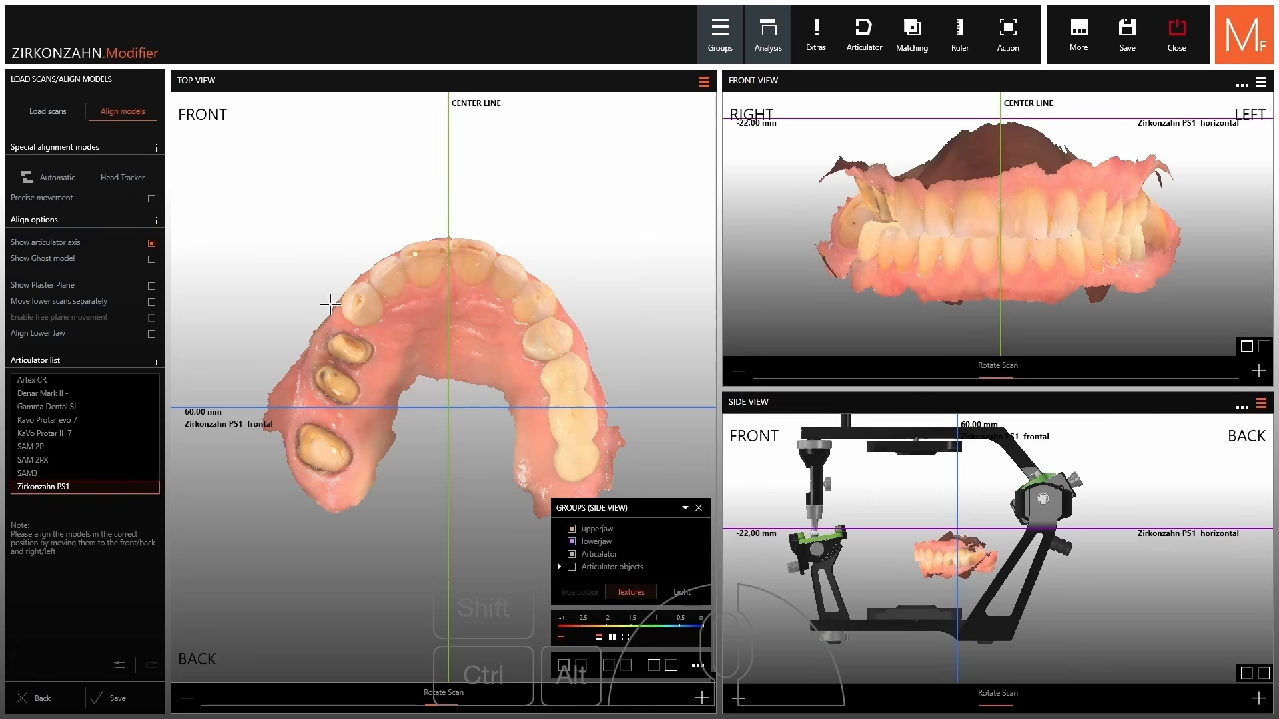
click(56, 174)
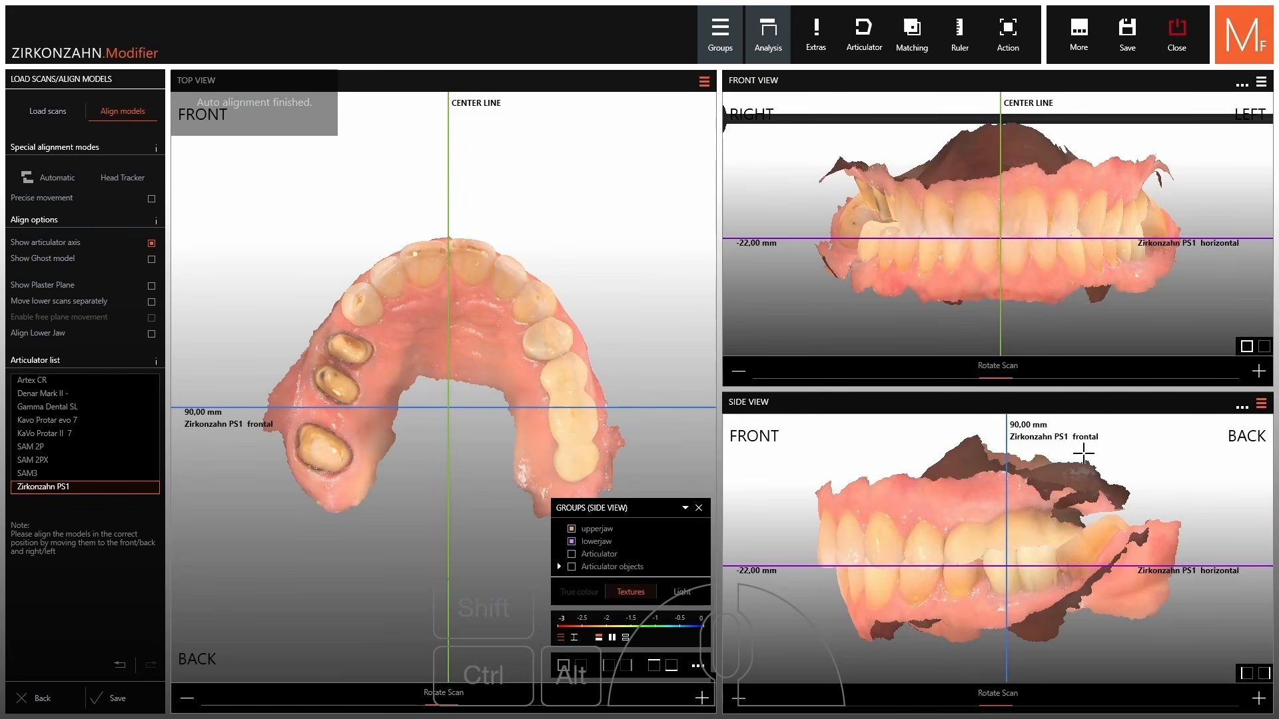
scroll(1159, 460, down, 5)
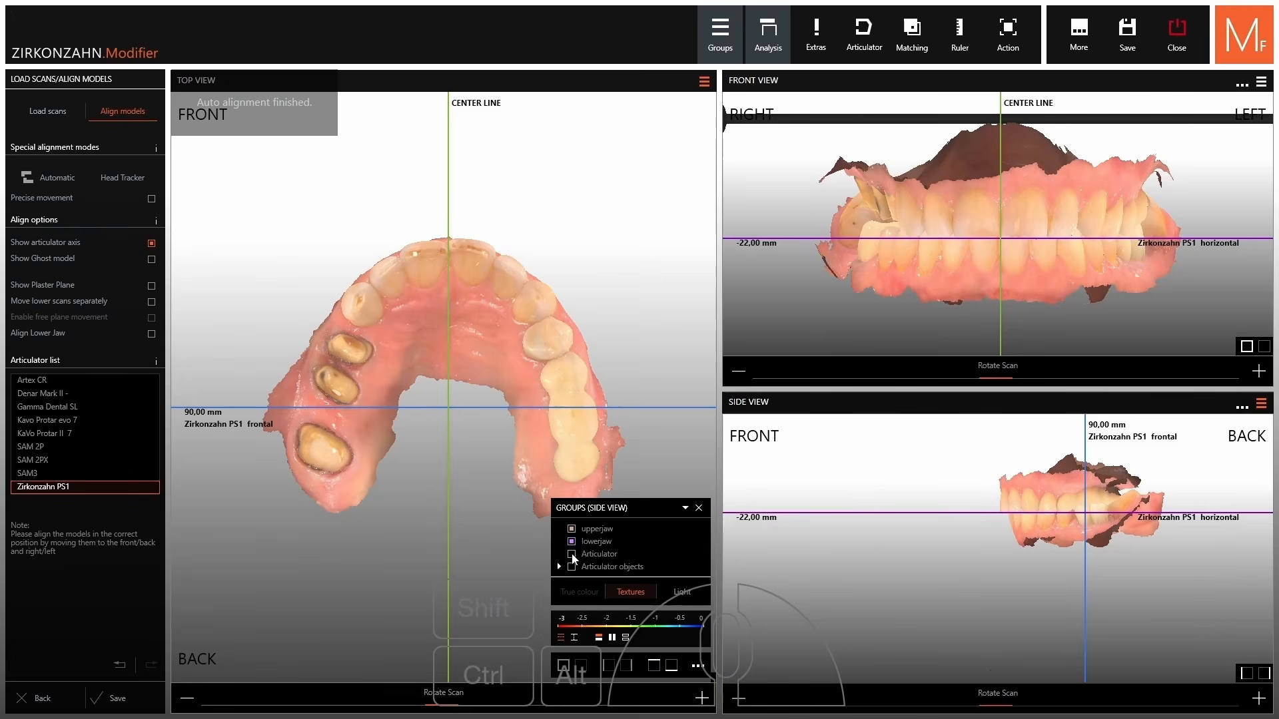
click(572, 554)
scroll(1037, 560, up, 3)
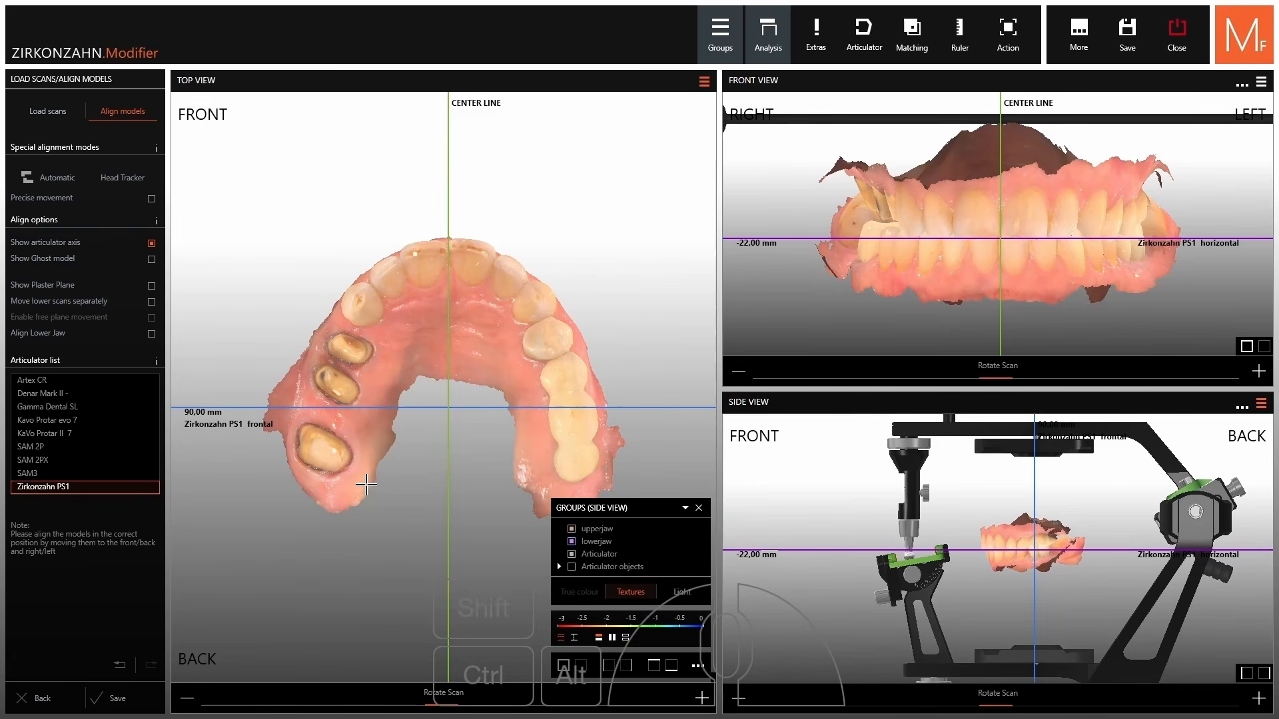
Show the ghost models over the jaw scans and load the Small size.
click(44, 259)
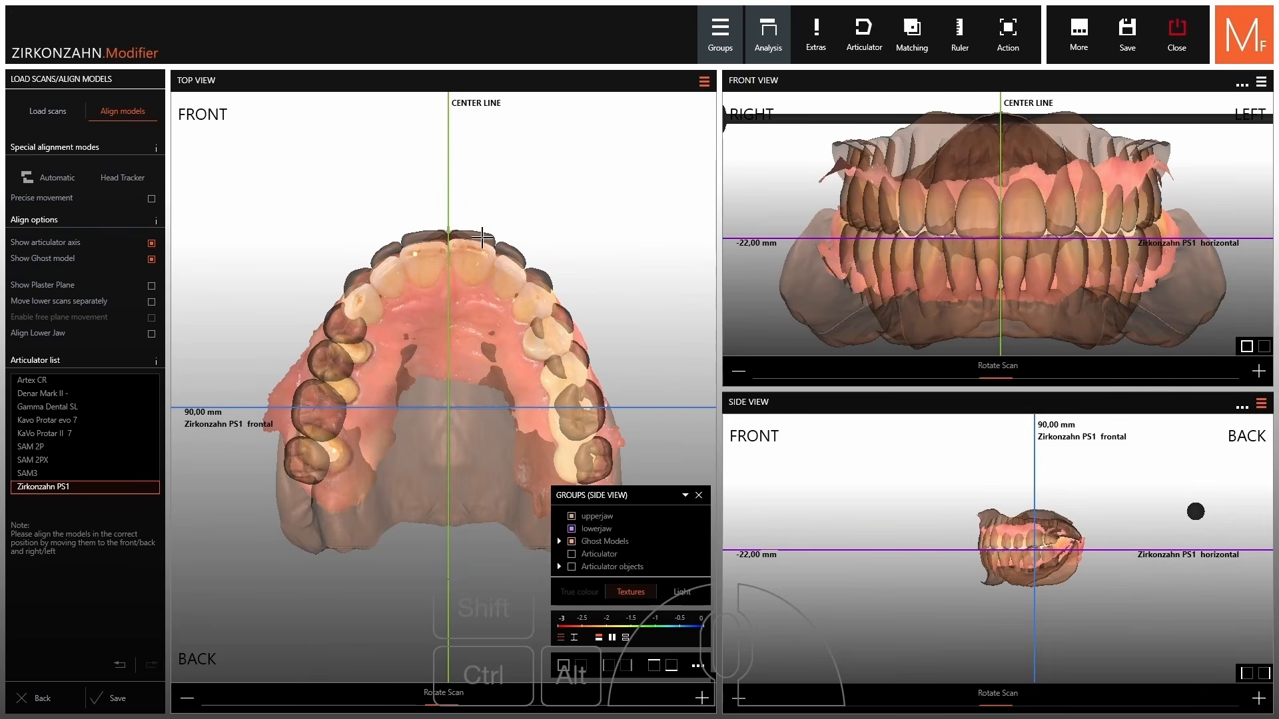
right_click(479, 438)
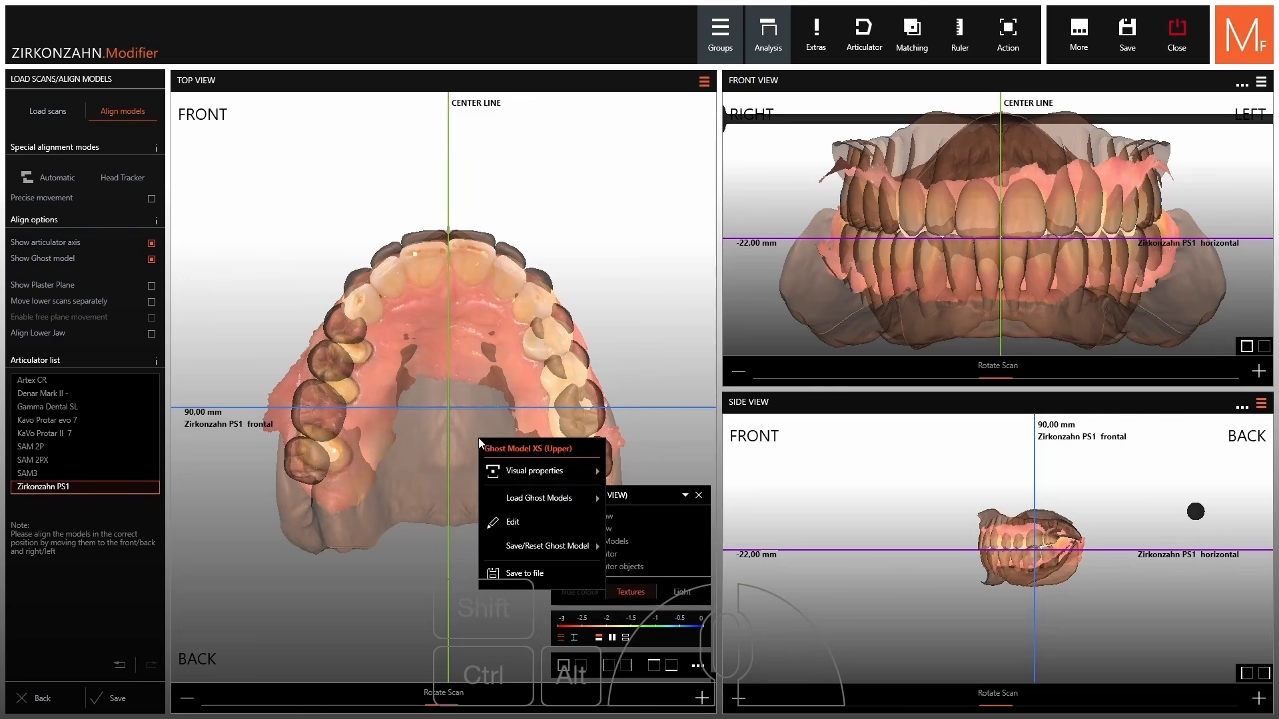
mouse_move(533, 501)
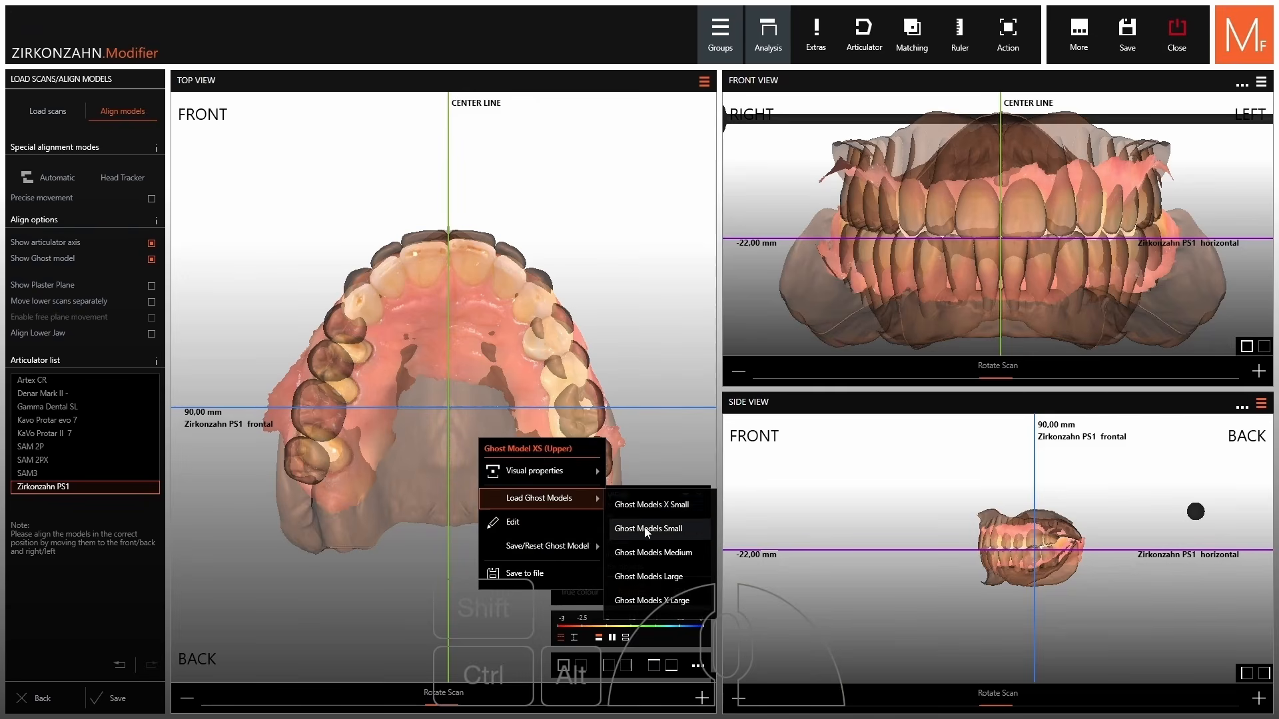
click(644, 529)
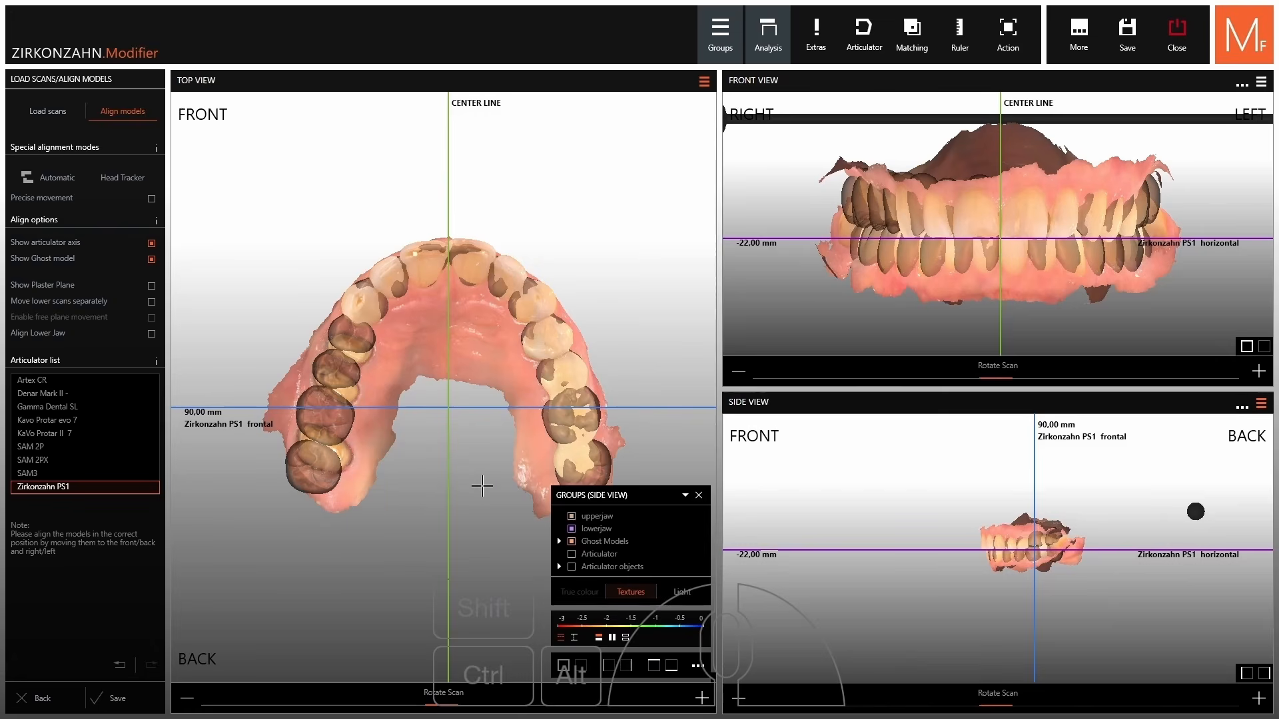
Shift the jaw scans slightly forward in the top view relative to the ghost teeth.
drag(486, 450, 470, 341)
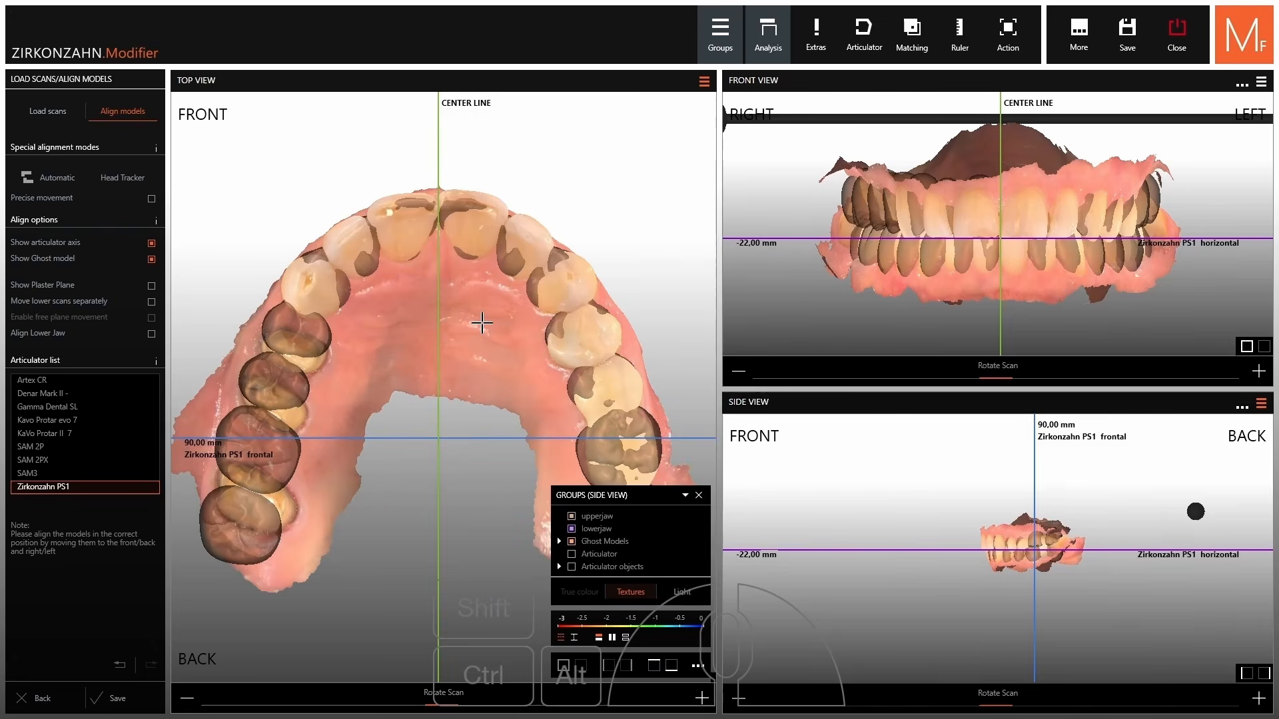
drag(464, 285, 467, 277)
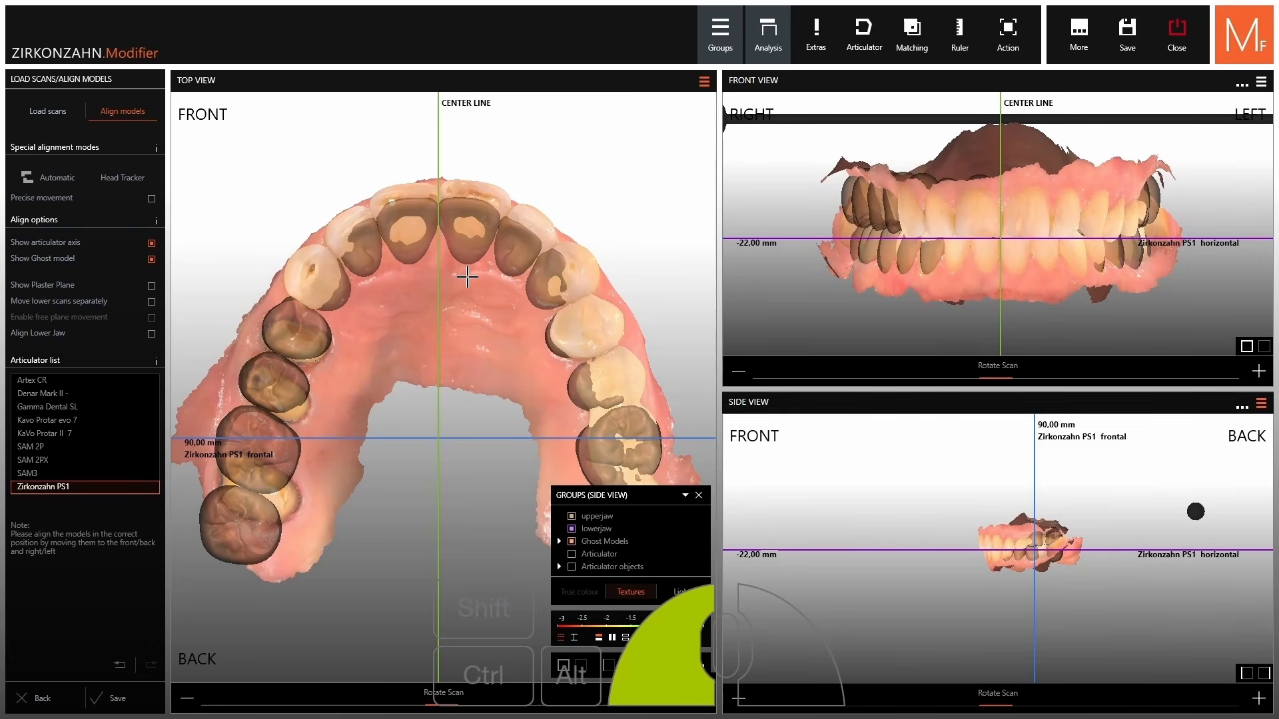
drag(468, 278, 466, 277)
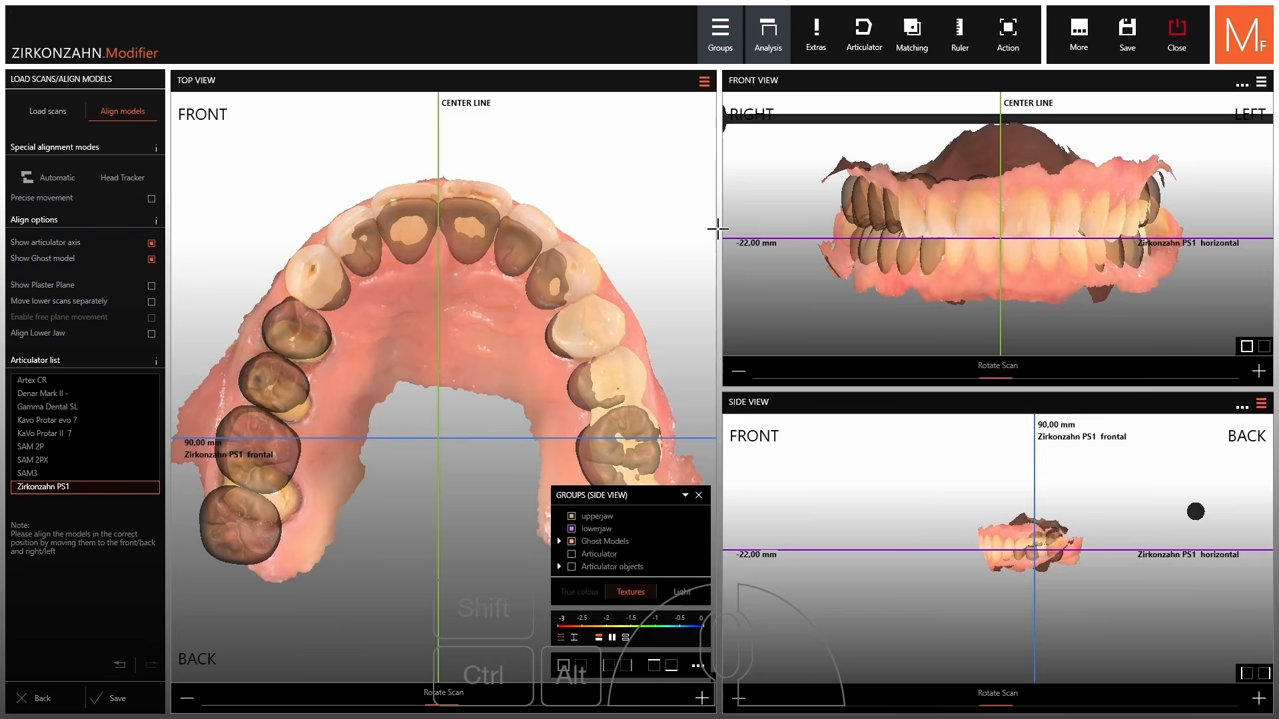
Switch the side view to the right side and hide the lower ghost model there.
scroll(1059, 224, up, 3)
click(1066, 591)
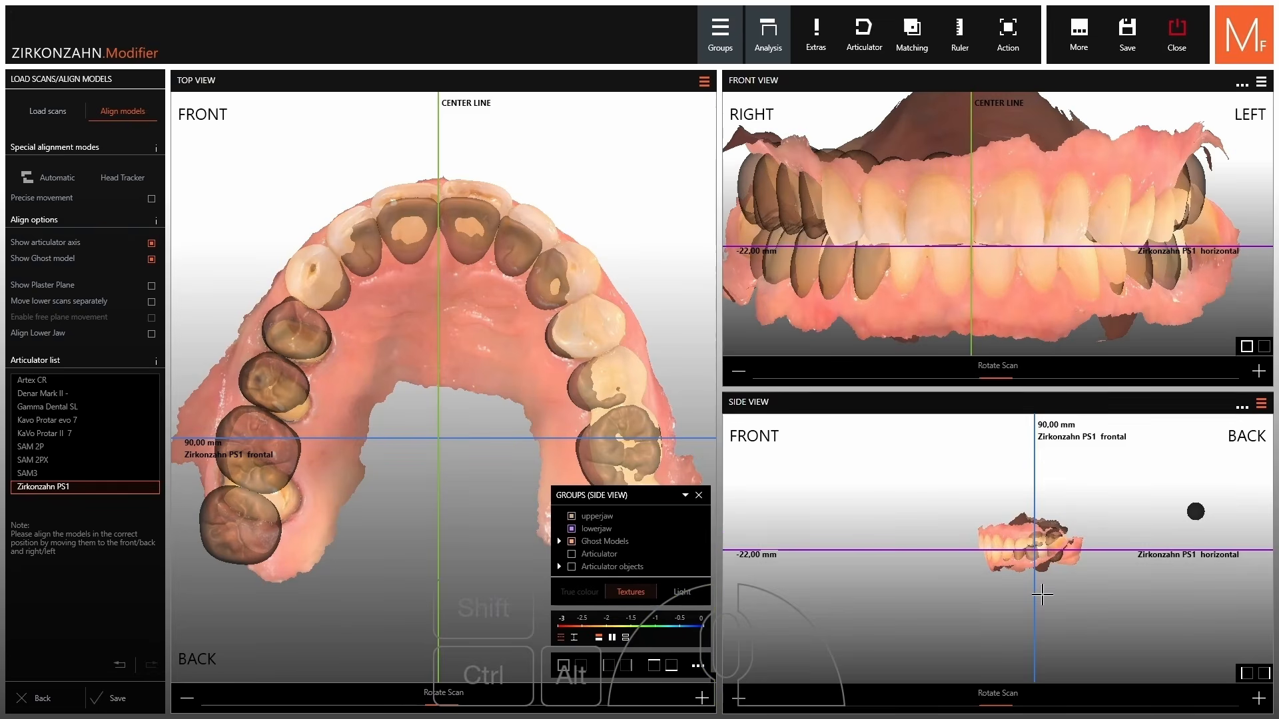
scroll(1092, 553, up, 5)
scroll(1252, 672, up, 2)
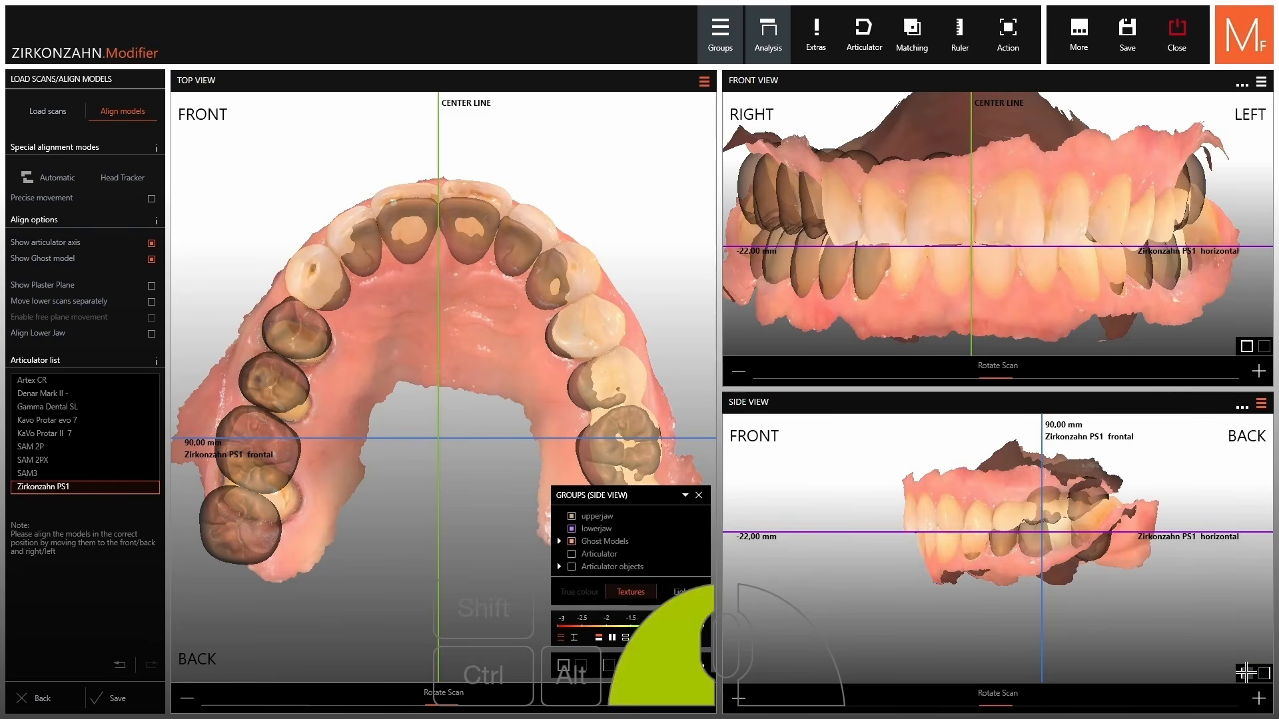
click(1260, 674)
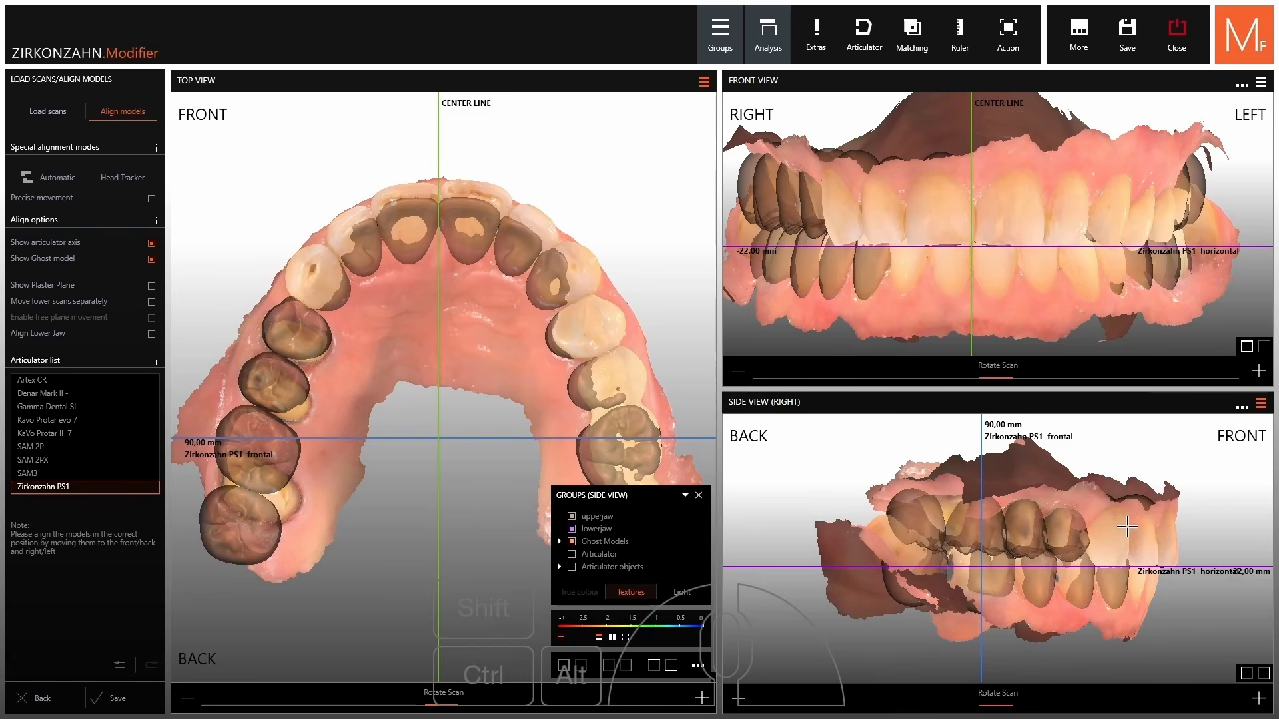
scroll(1033, 601, up, 4)
key(ctrl)
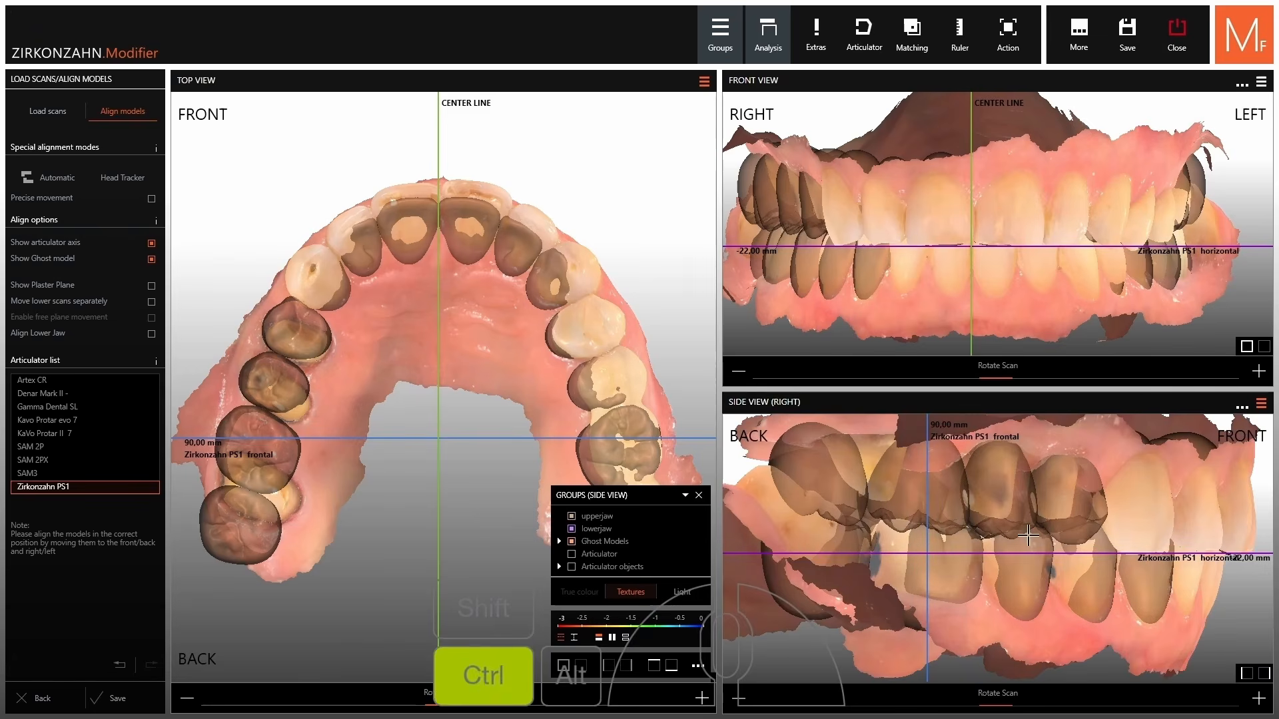
ctrl+click(1010, 603)
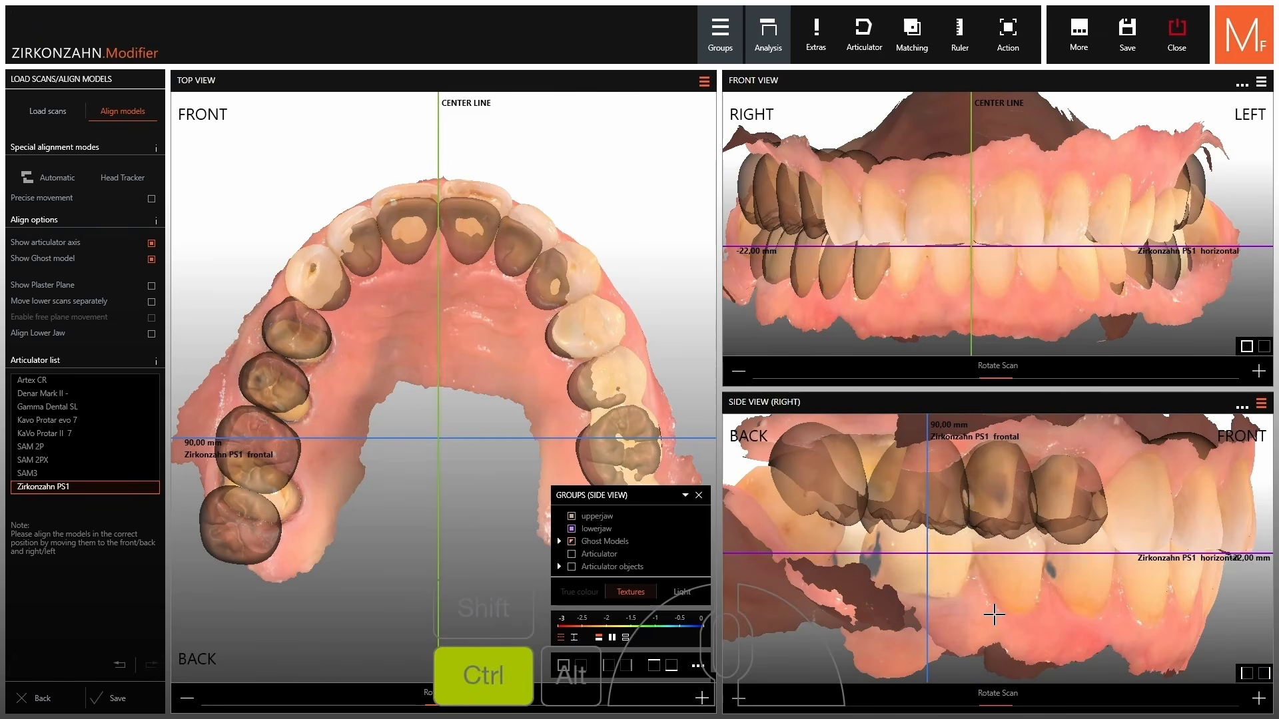
Tilt and nudge the jaw scans to fit the upper ghost teeth, making the upper ghost model opaque.
ctrl+drag(995, 614, 1006, 607)
ctrl+drag(1107, 617, 1112, 614)
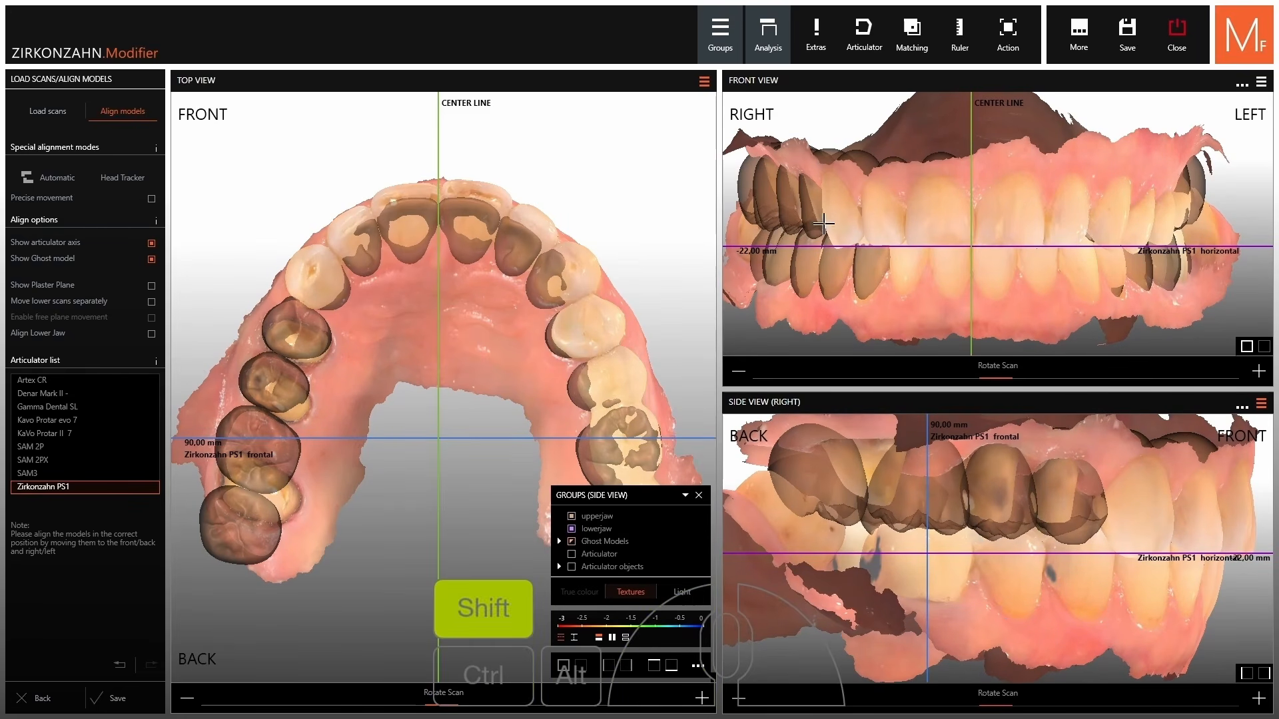
key(shift)
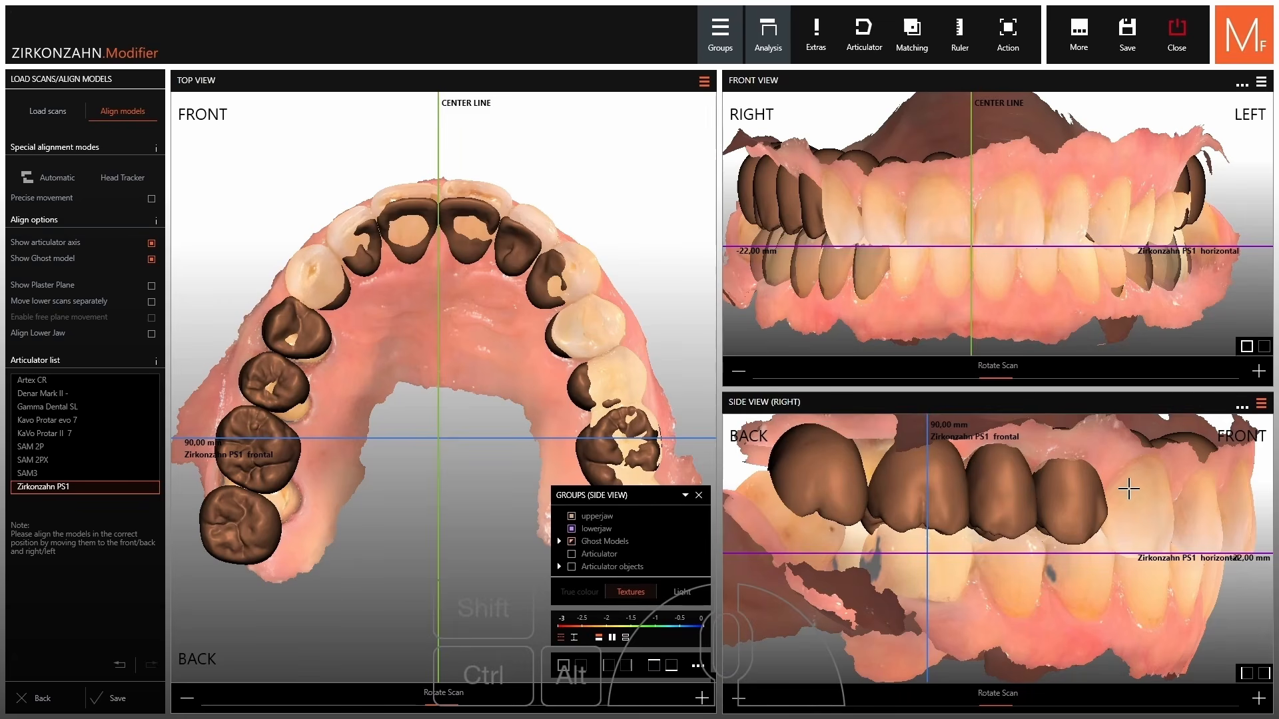
drag(1128, 490, 1128, 477)
drag(482, 292, 477, 296)
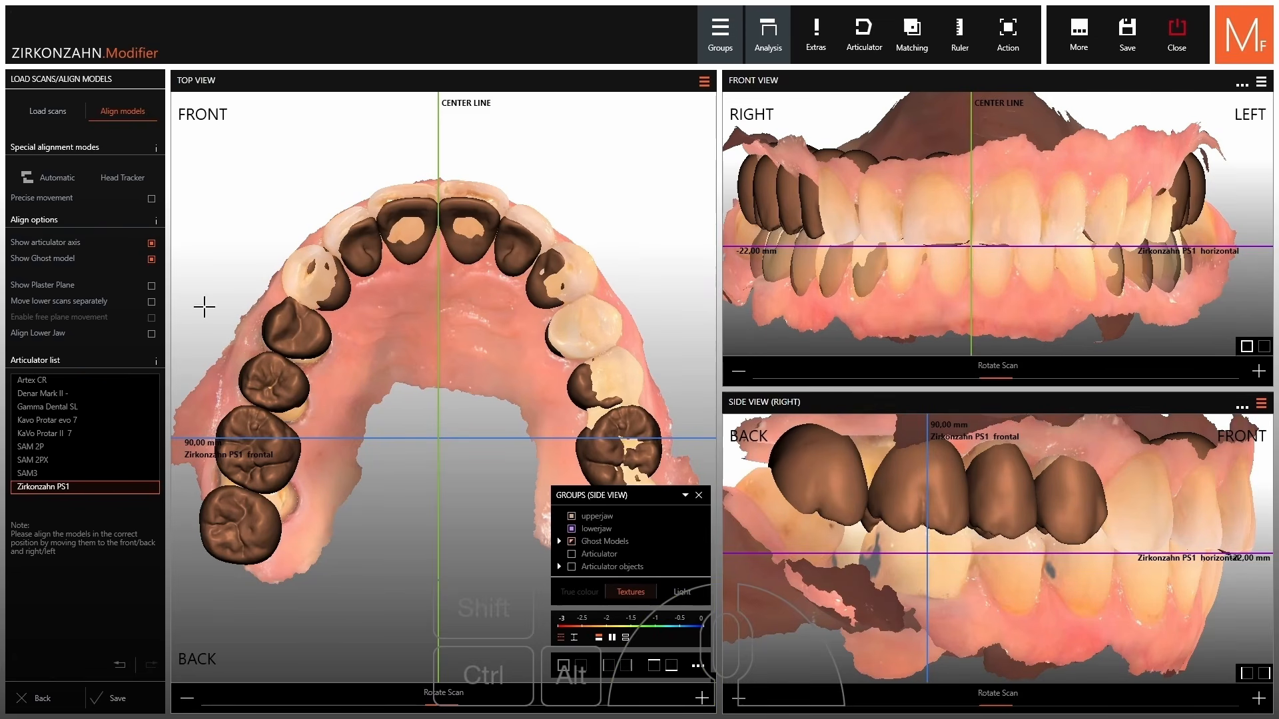
Show the plaster plane with the 7.0-8 dimension and save the model alignment.
click(49, 288)
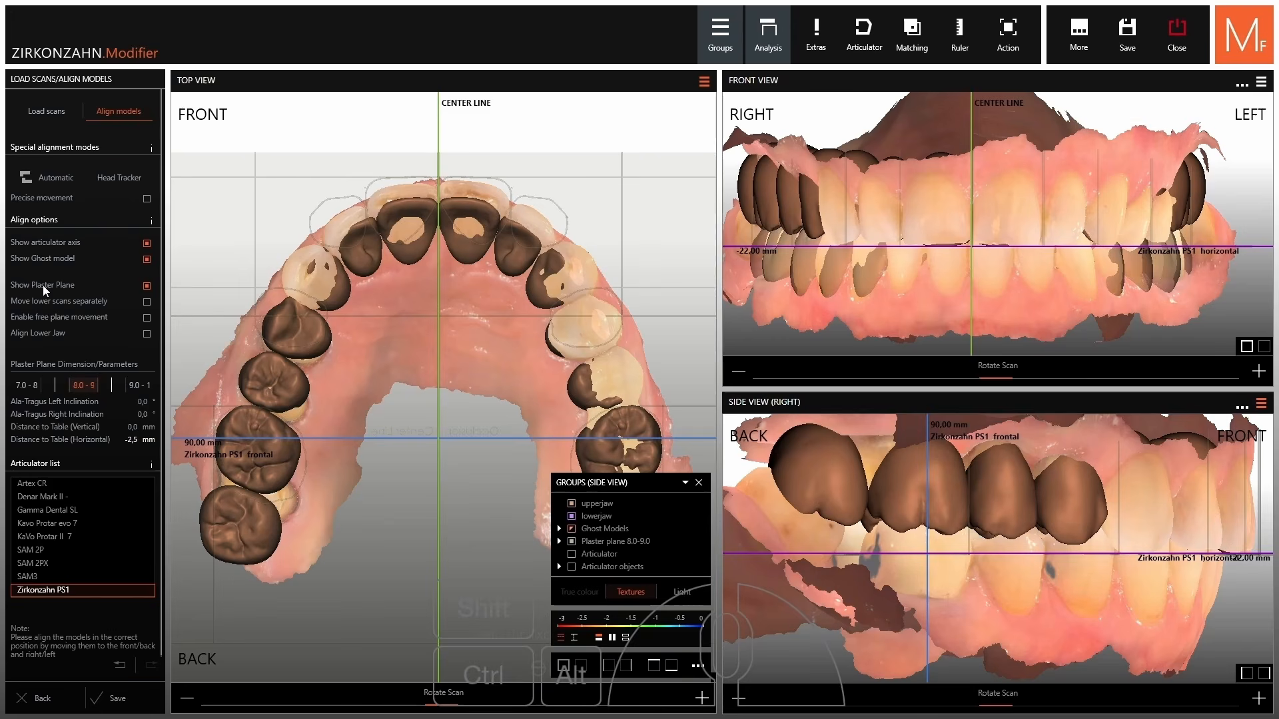
click(33, 385)
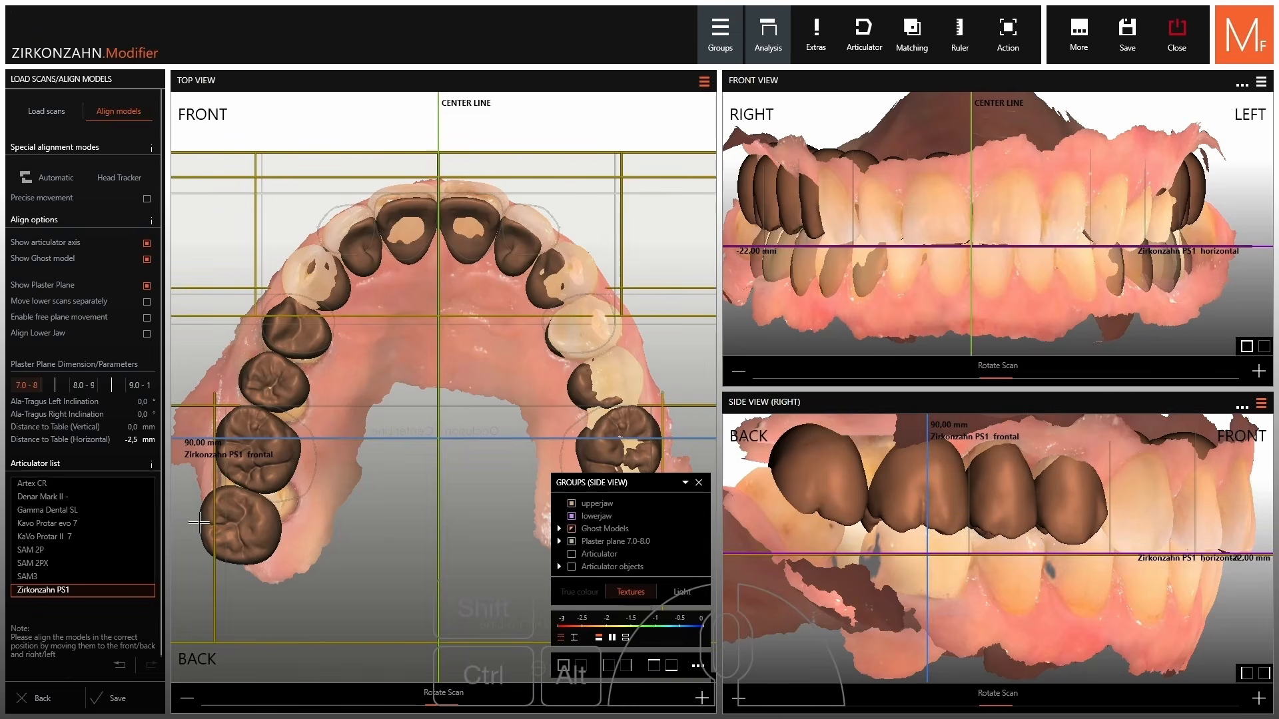
click(129, 708)
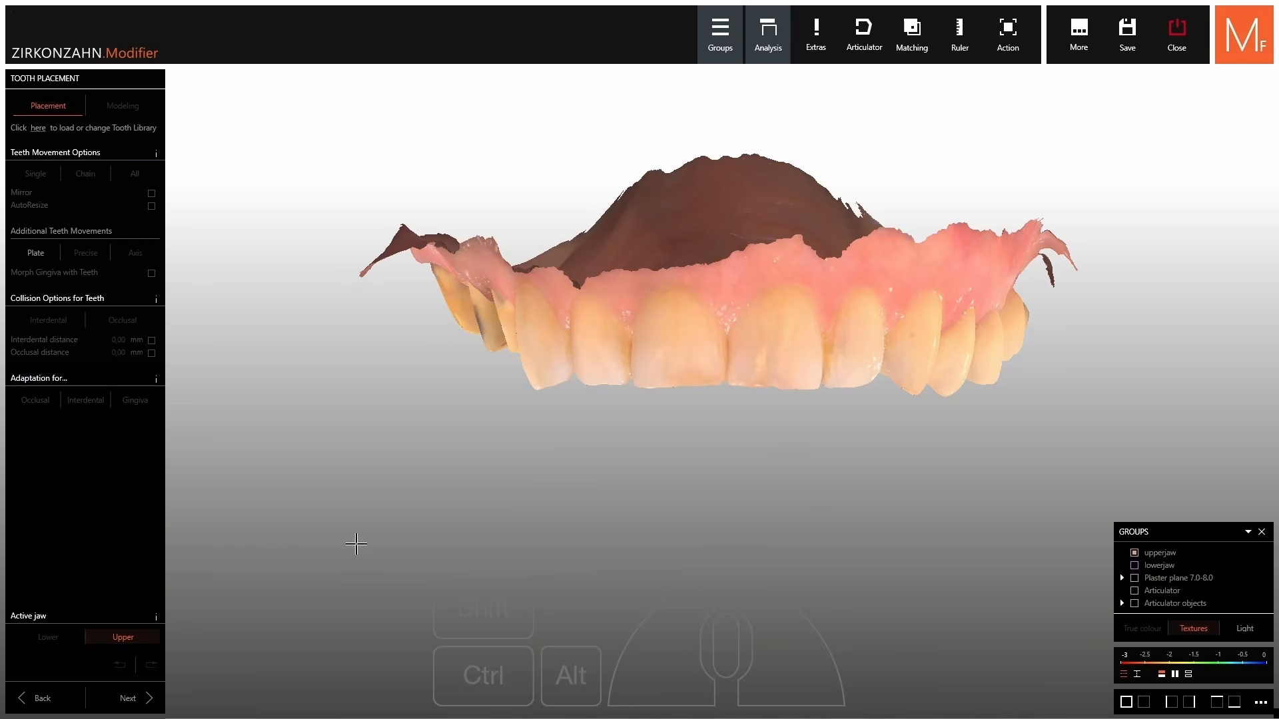
Display the lower jaw with the upper jaw and inspect both from the right side, with and without the articulator.
scroll(586, 495, down, 1)
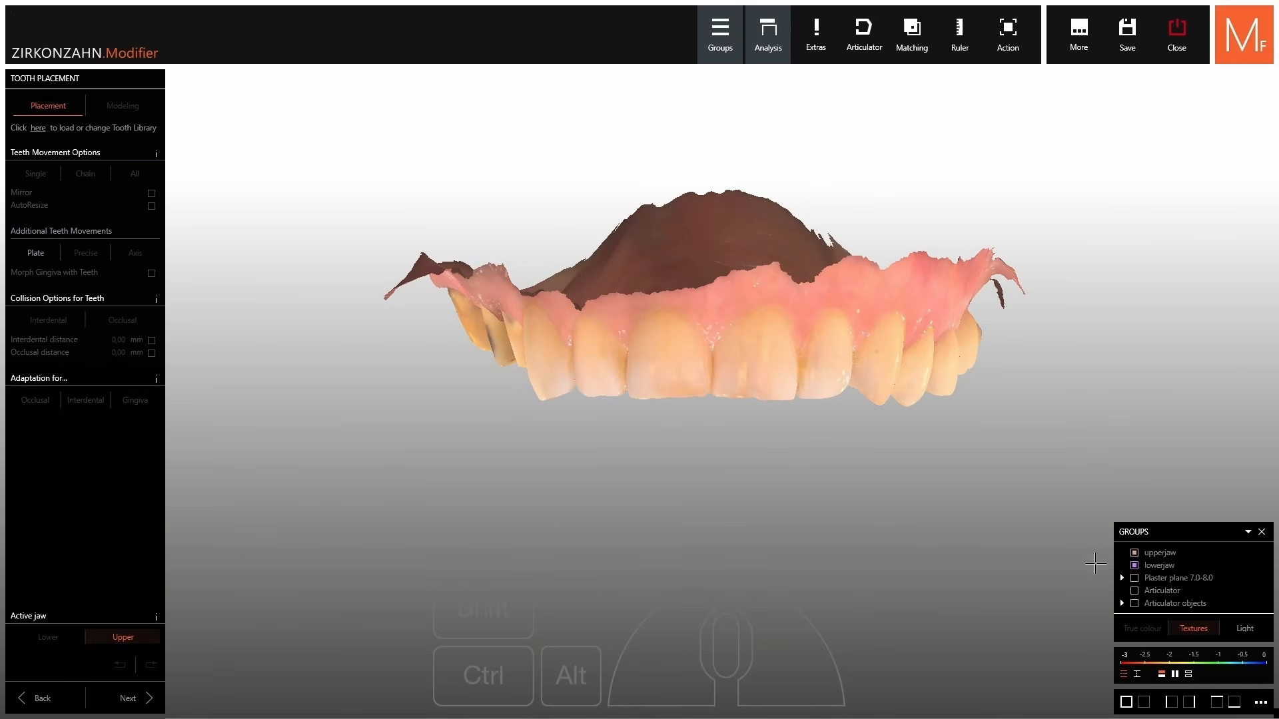
right_drag(831, 557, 1079, 604)
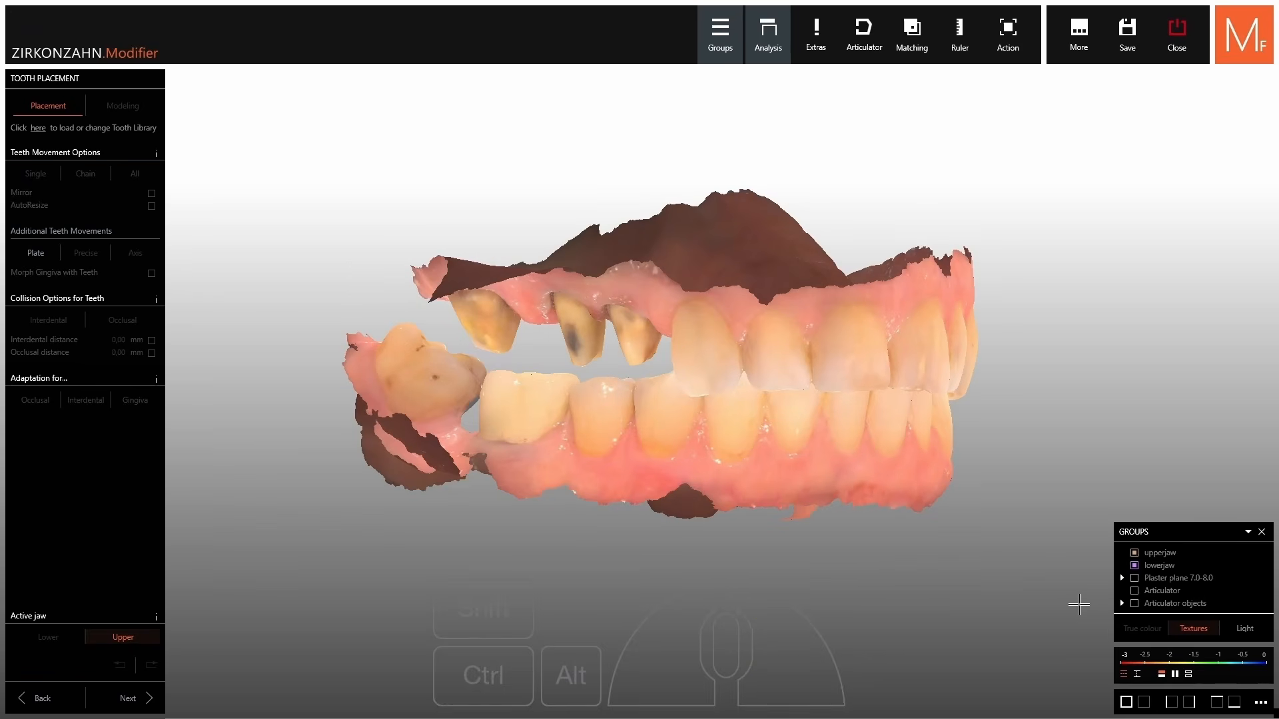
scroll(857, 491, down, 3)
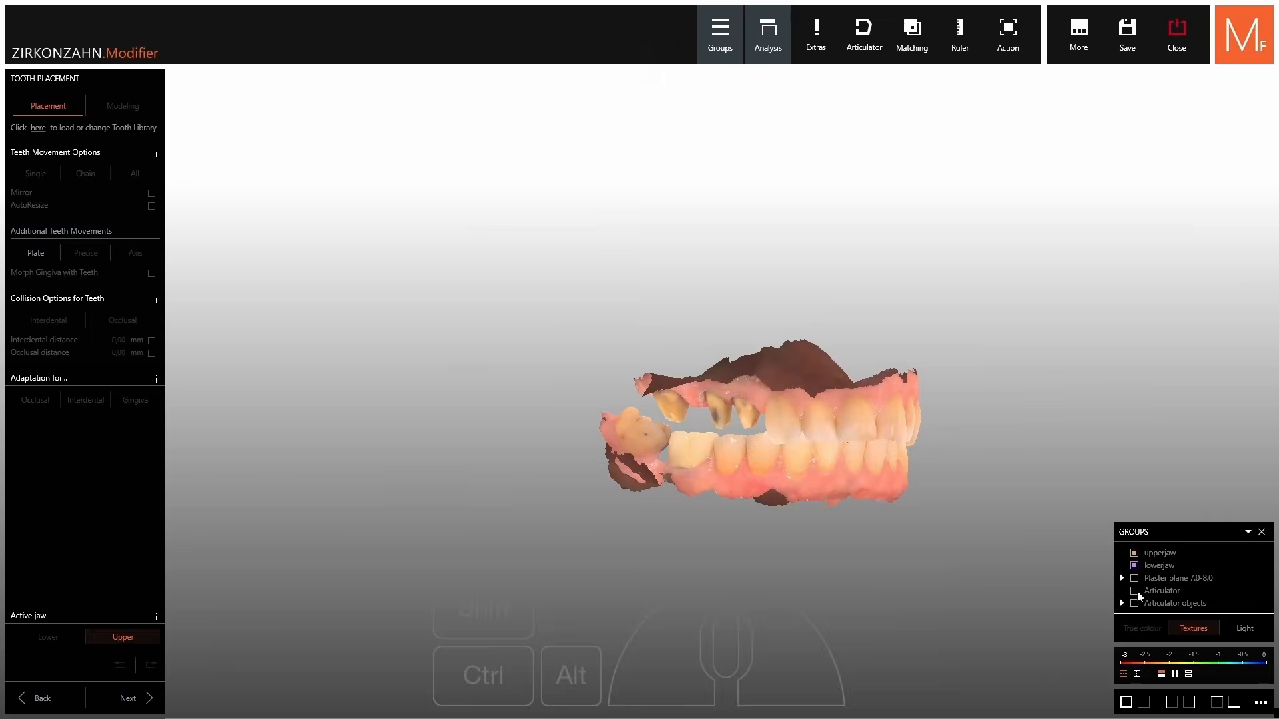
click(1137, 592)
right_drag(1039, 403, 984, 363)
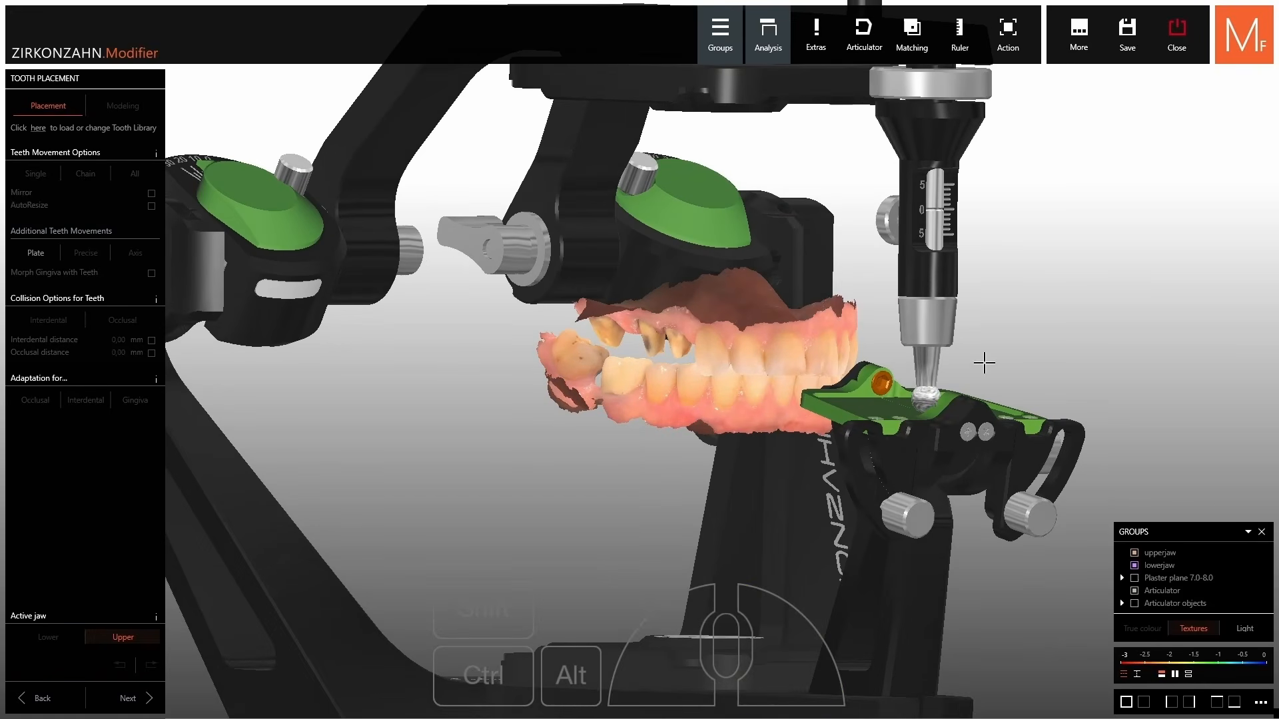
click(1137, 592)
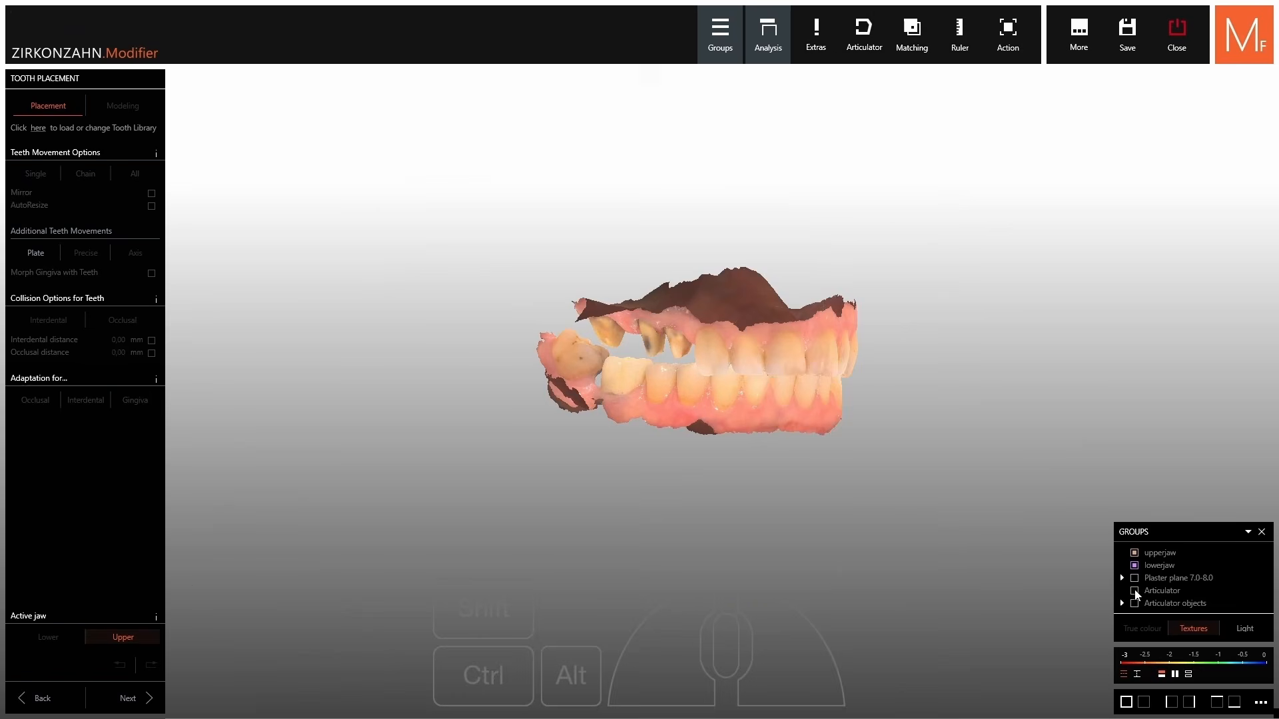
scroll(757, 400, up, 5)
right_drag(864, 421, 894, 414)
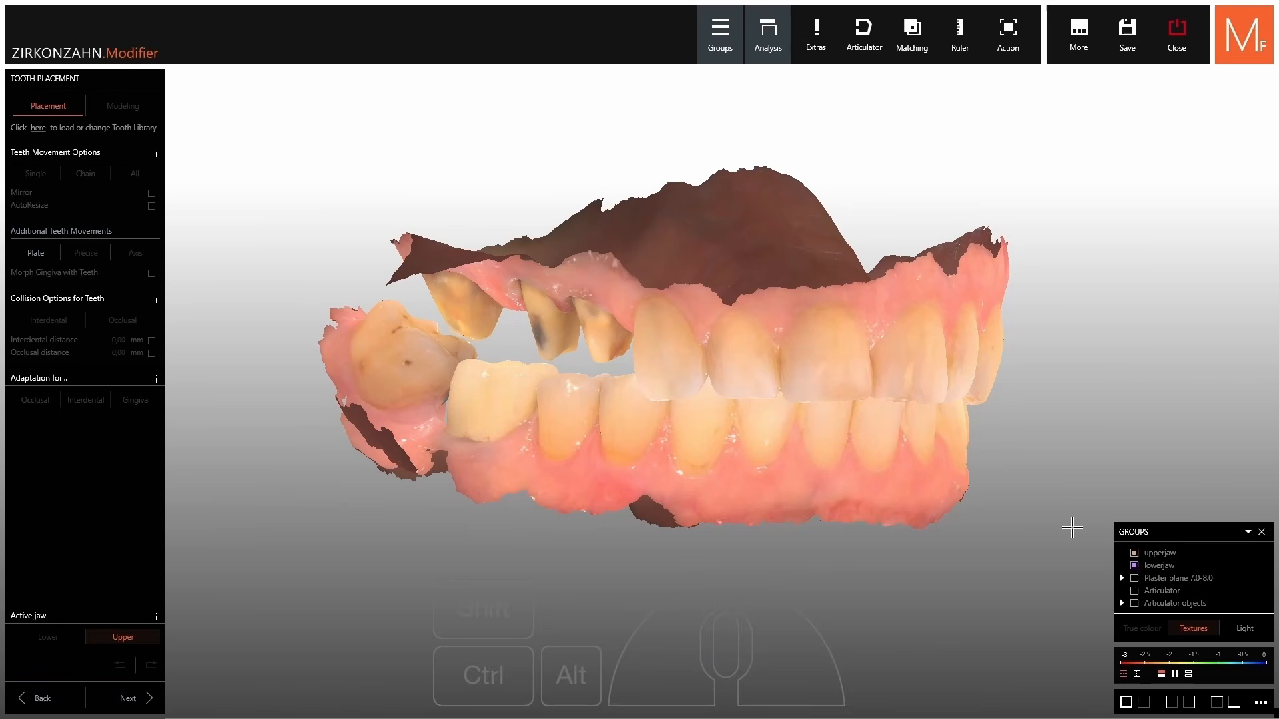
Compare the jaw scans with and without textures and view the lower jaw's object options without applying any.
click(1194, 633)
click(1194, 633)
click(1194, 630)
click(1194, 630)
right_click(1157, 568)
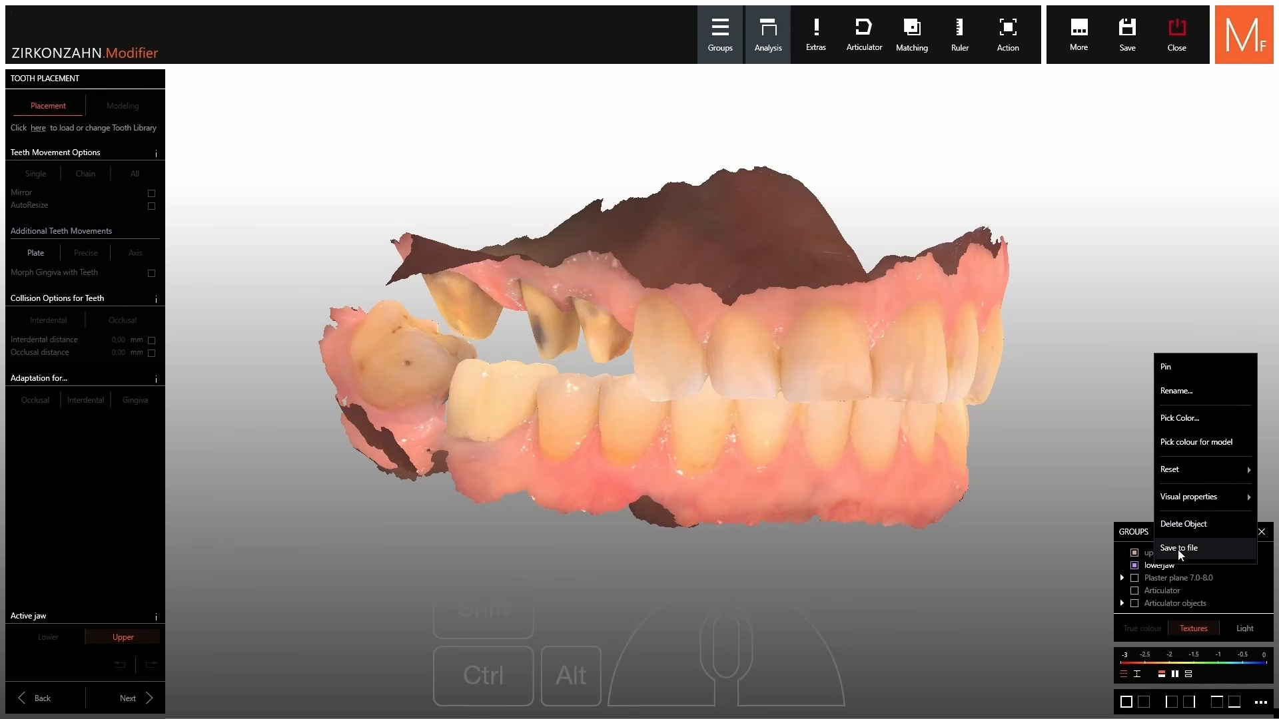
click(1065, 474)
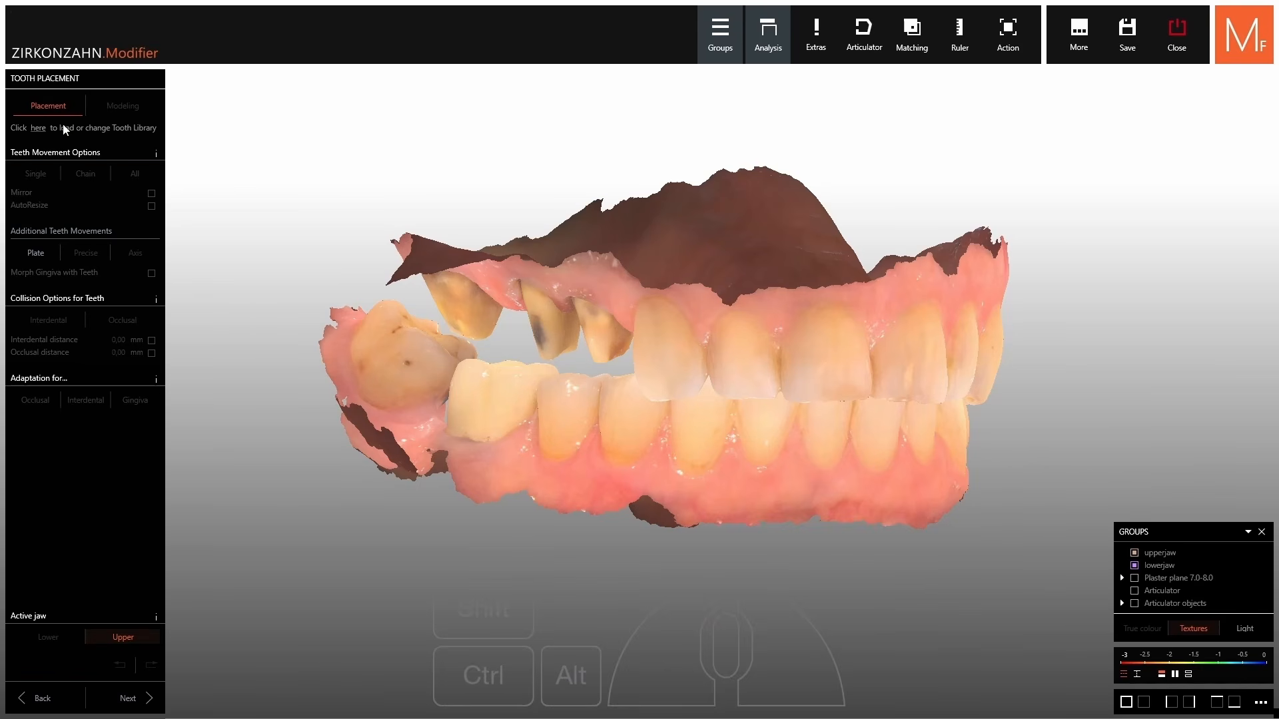
Open the tooth library for the bridge on teeth 14–17 and hide the upper jaw scan.
click(38, 130)
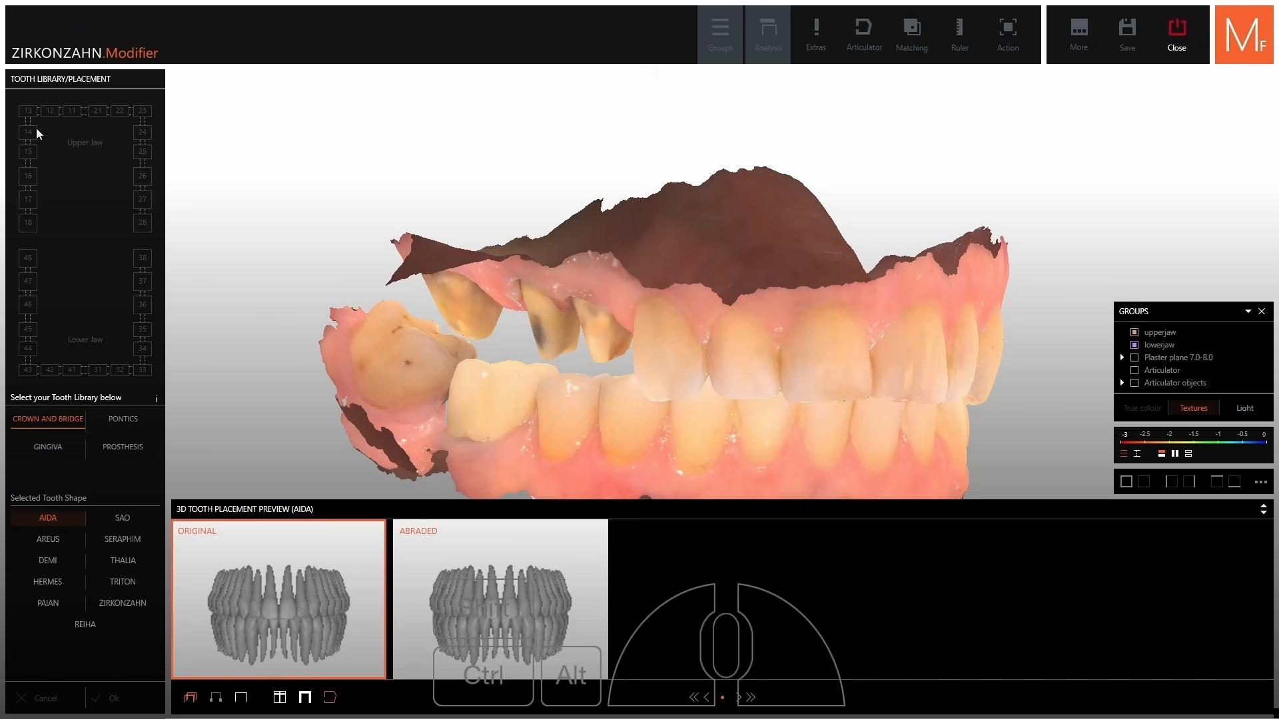
scroll(586, 237, down, 5)
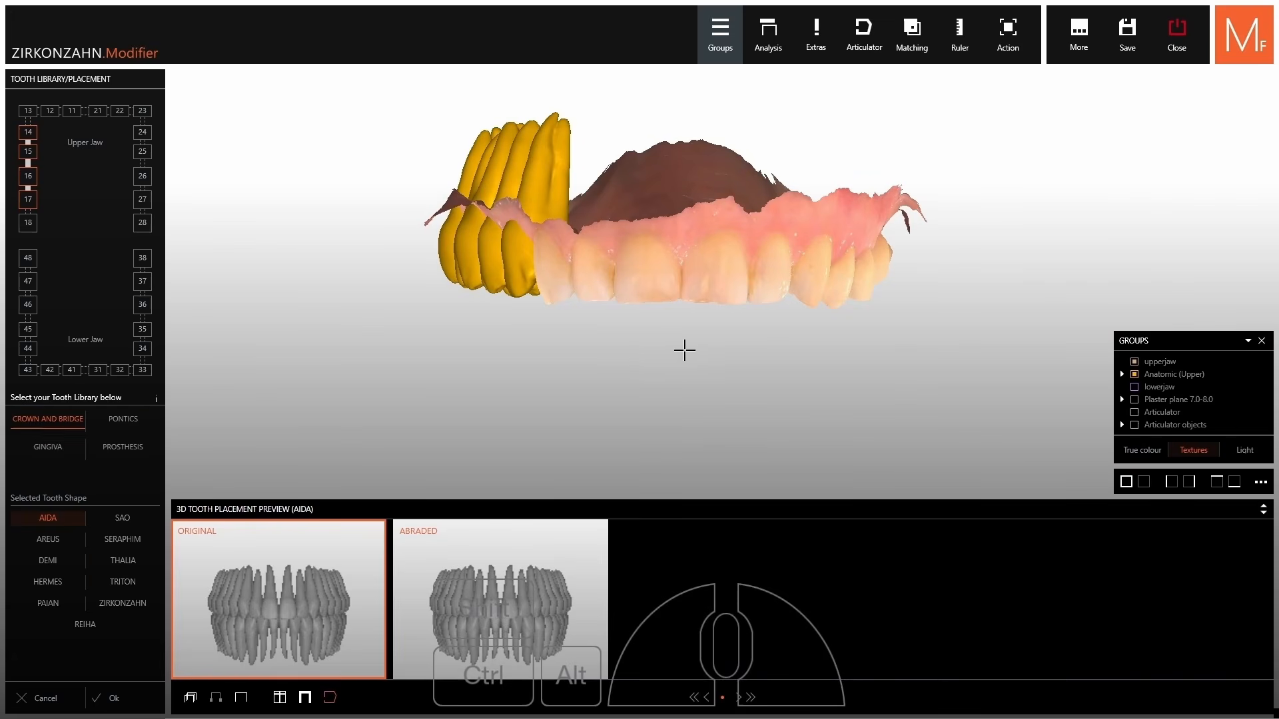
click(1134, 361)
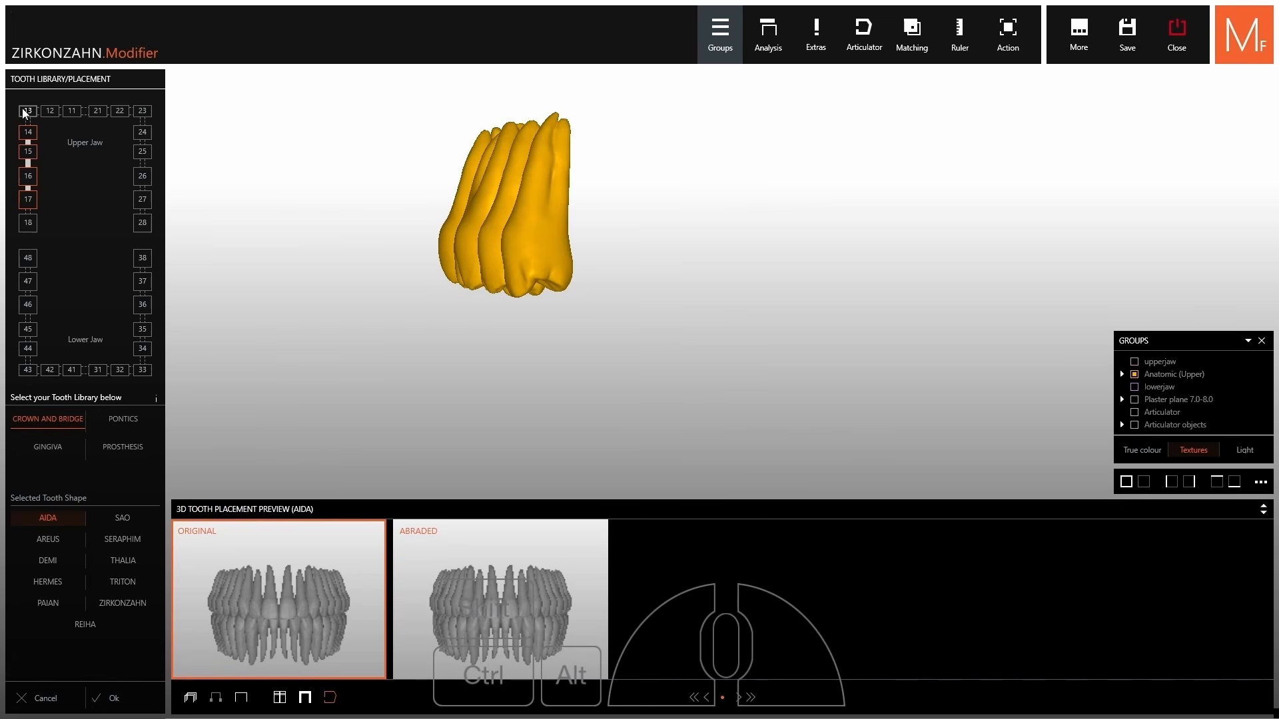
Extend the selection to teeth 17–27 and 37–47 and preview the Areus, Demi, Hermes, Paian, Sao and Seraphim shapes.
mouse_move(25, 114)
mouse_down()
mouse_move(142, 118)
mouse_move(126, 291)
mouse_move(140, 381)
mouse_move(30, 373)
mouse_move(28, 293)
mouse_move(79, 284)
mouse_up()
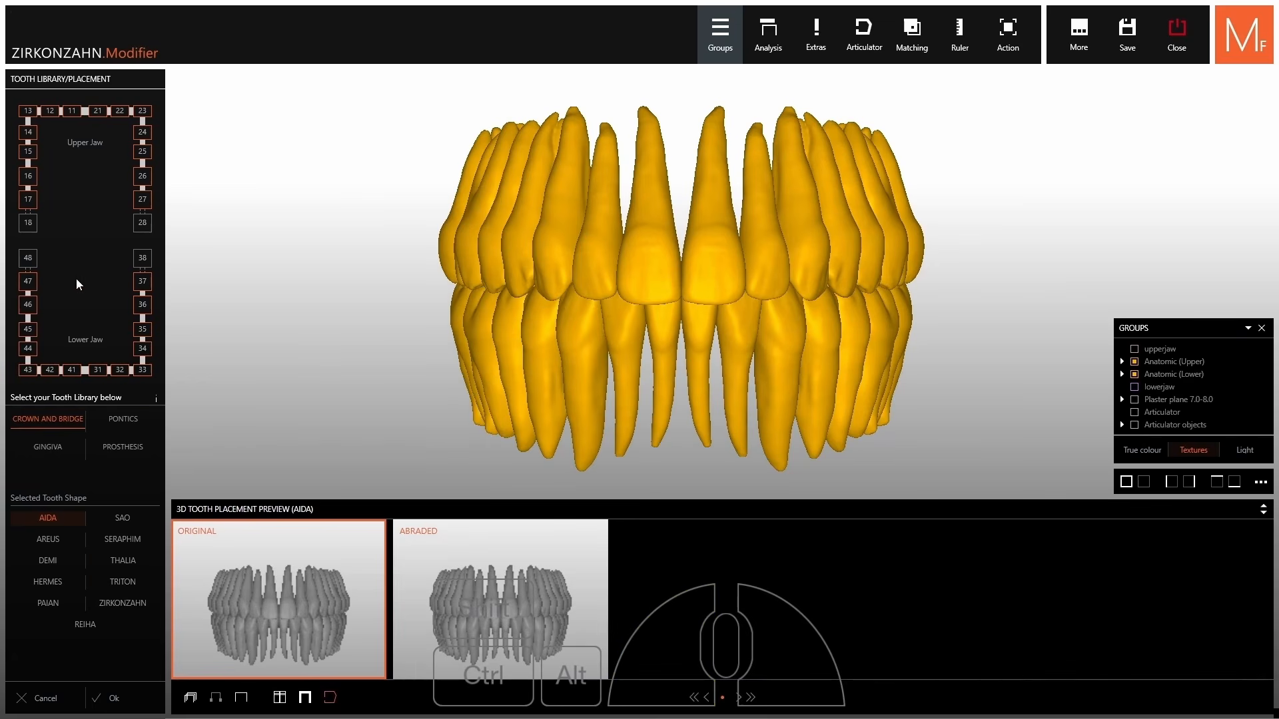
click(48, 538)
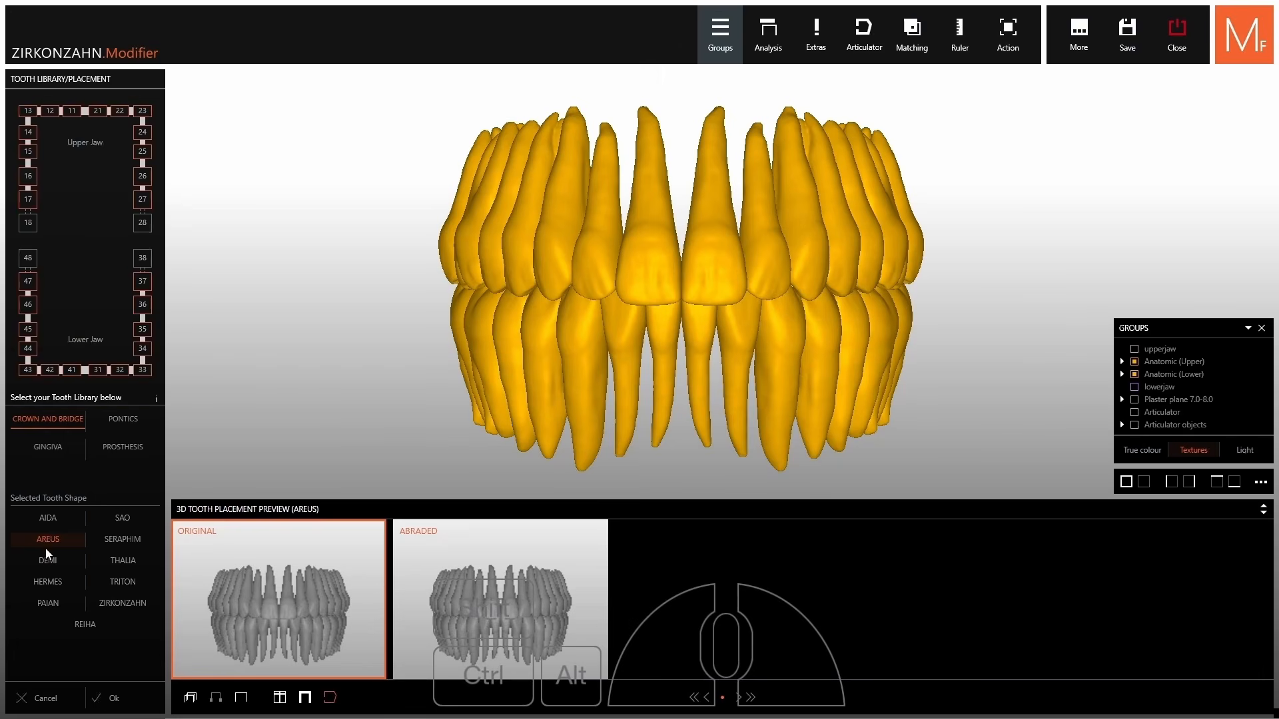
click(45, 559)
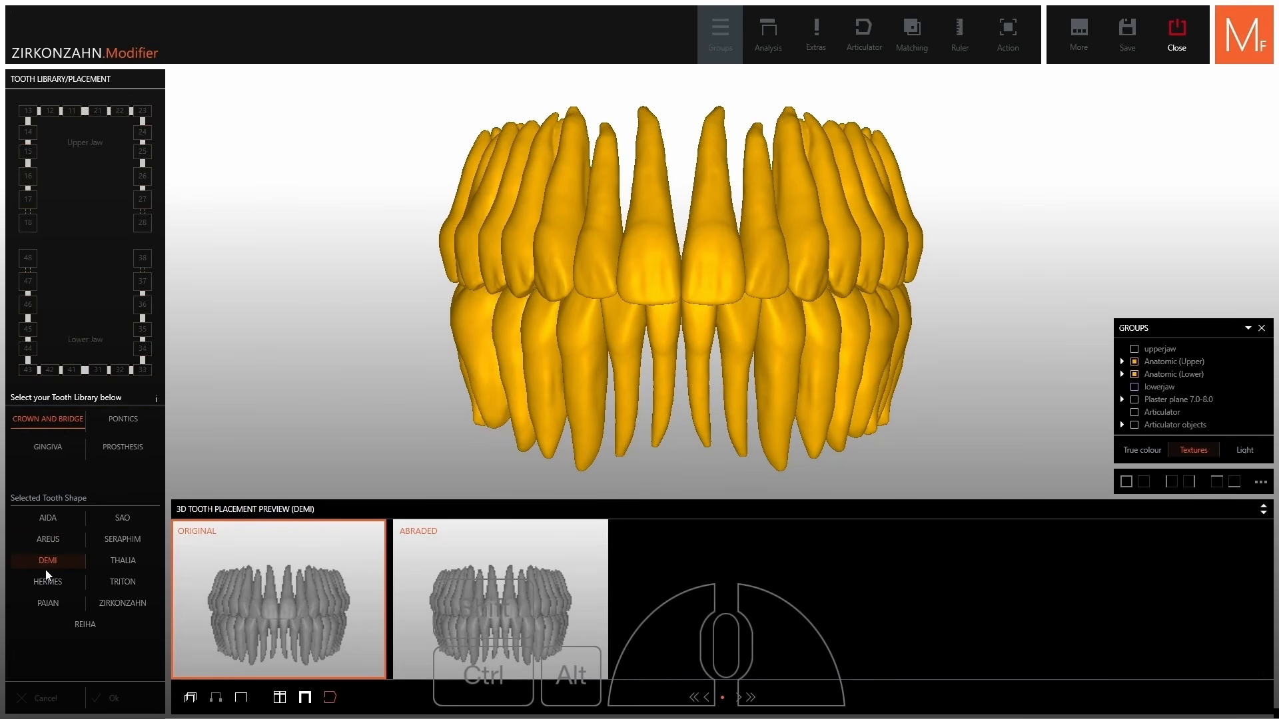
click(44, 580)
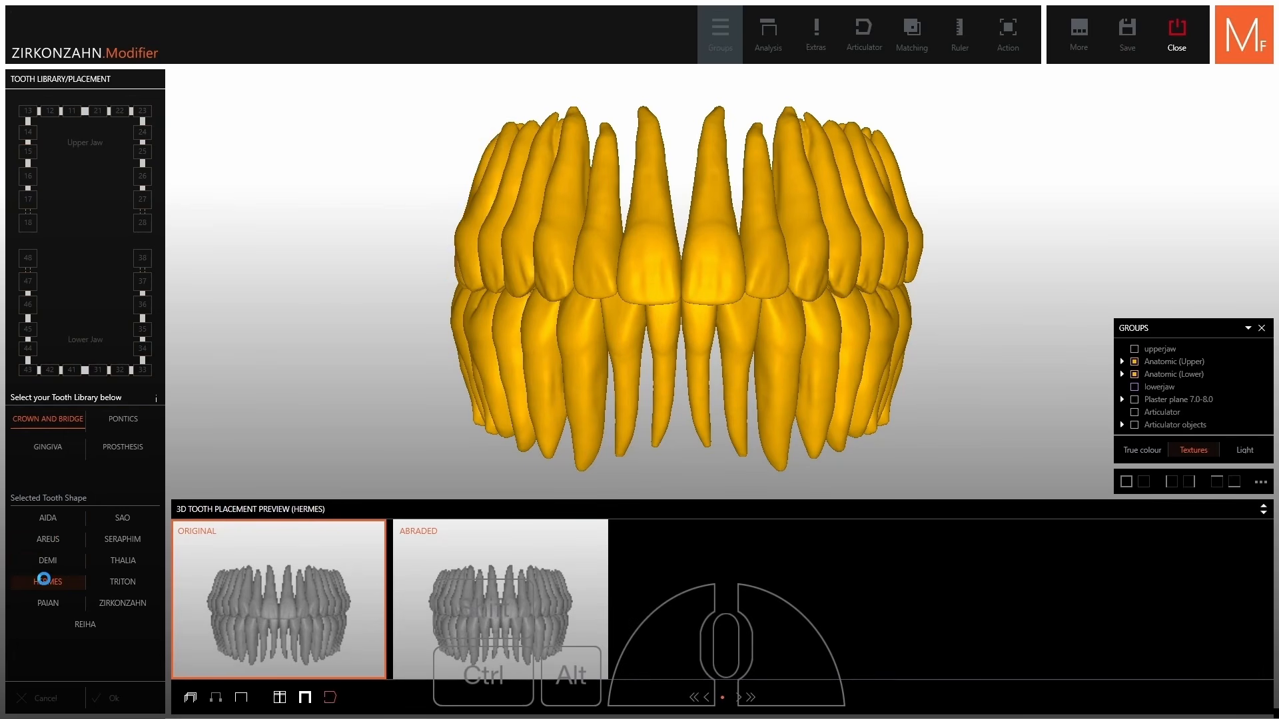
click(44, 601)
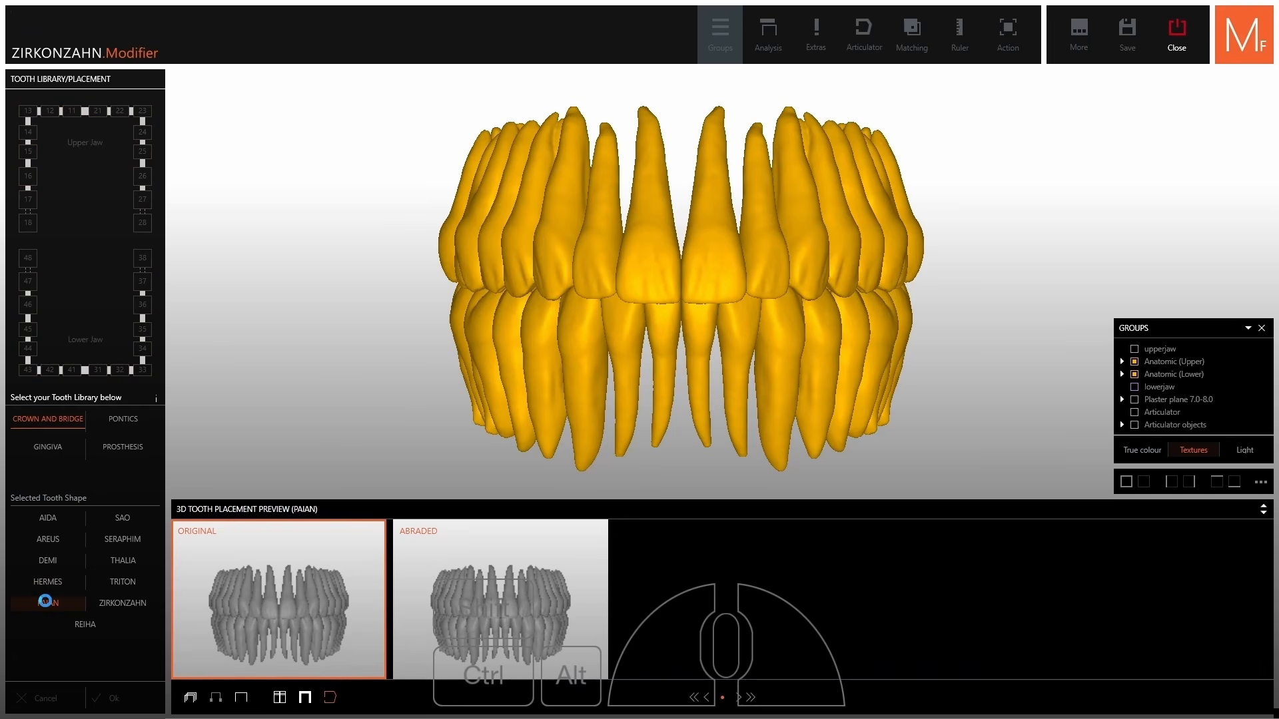
click(118, 518)
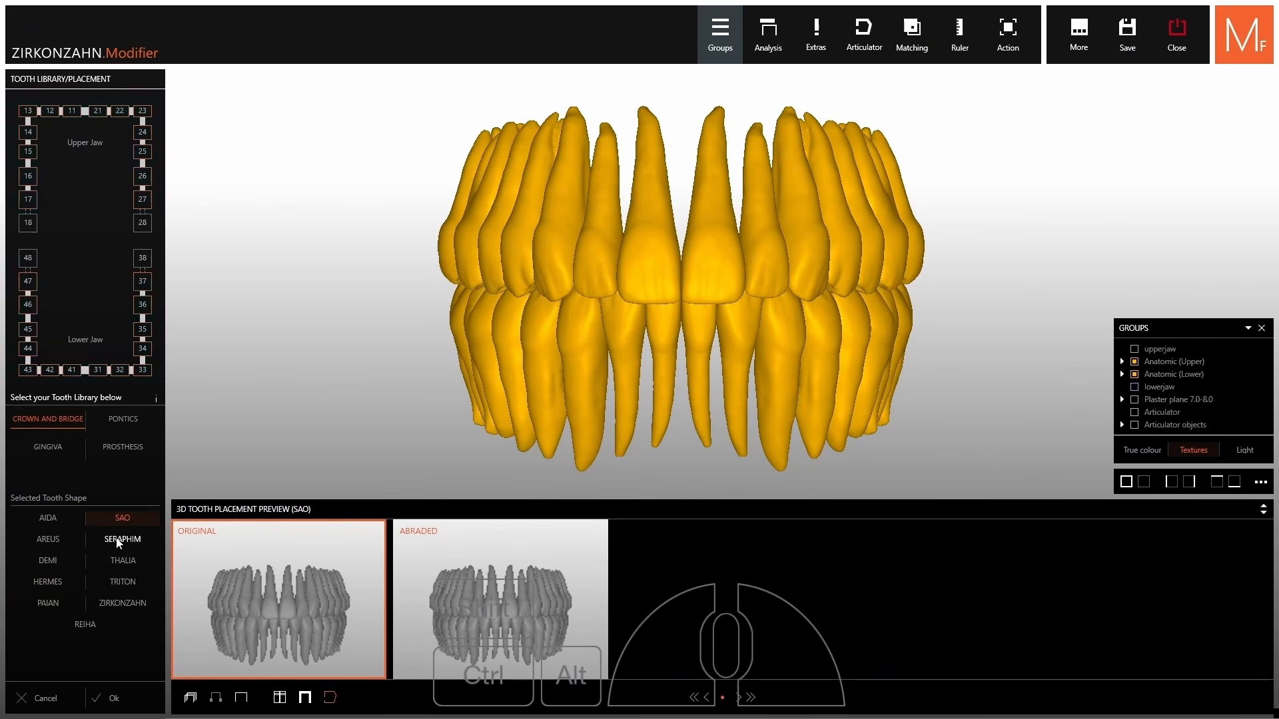
click(118, 540)
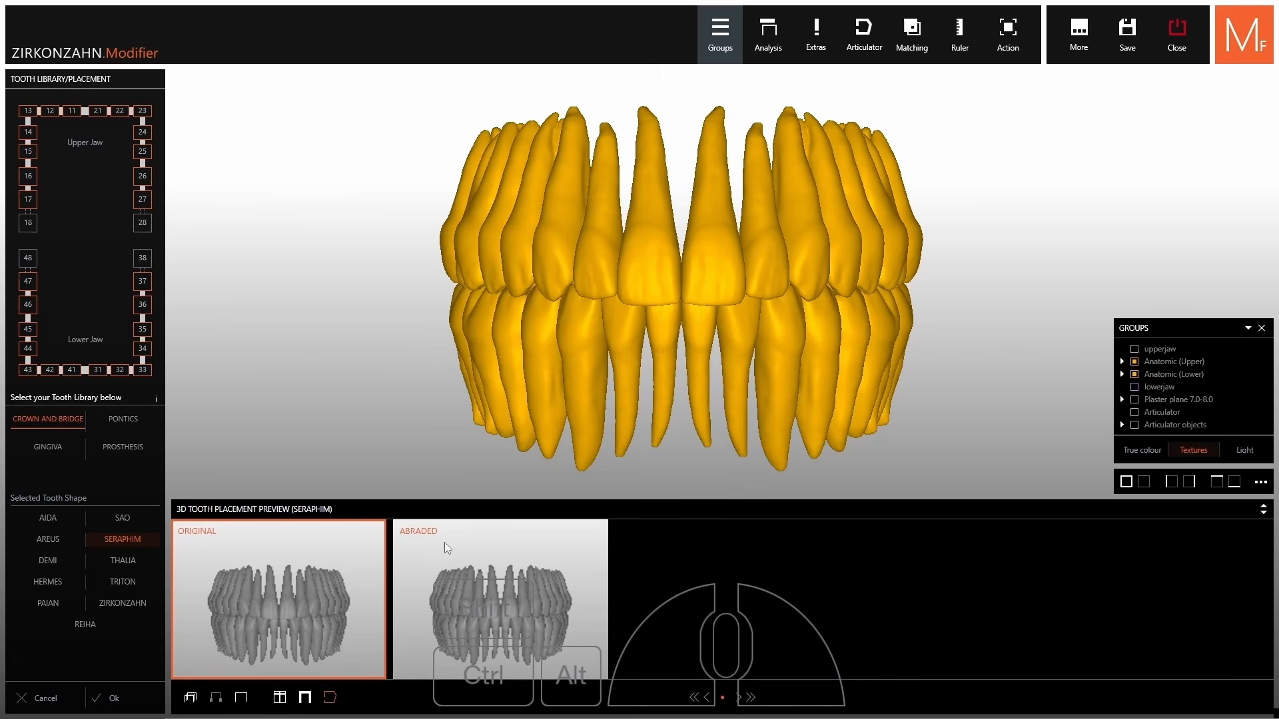
Hide the lower library teeth and view the Seraphim upper arch from the occlusal side in its Abraded variant.
ctrl+middle_drag(920, 329, 467, 347)
right_drag(597, 394, 597, 353)
right_drag(627, 552, 633, 446)
click(559, 564)
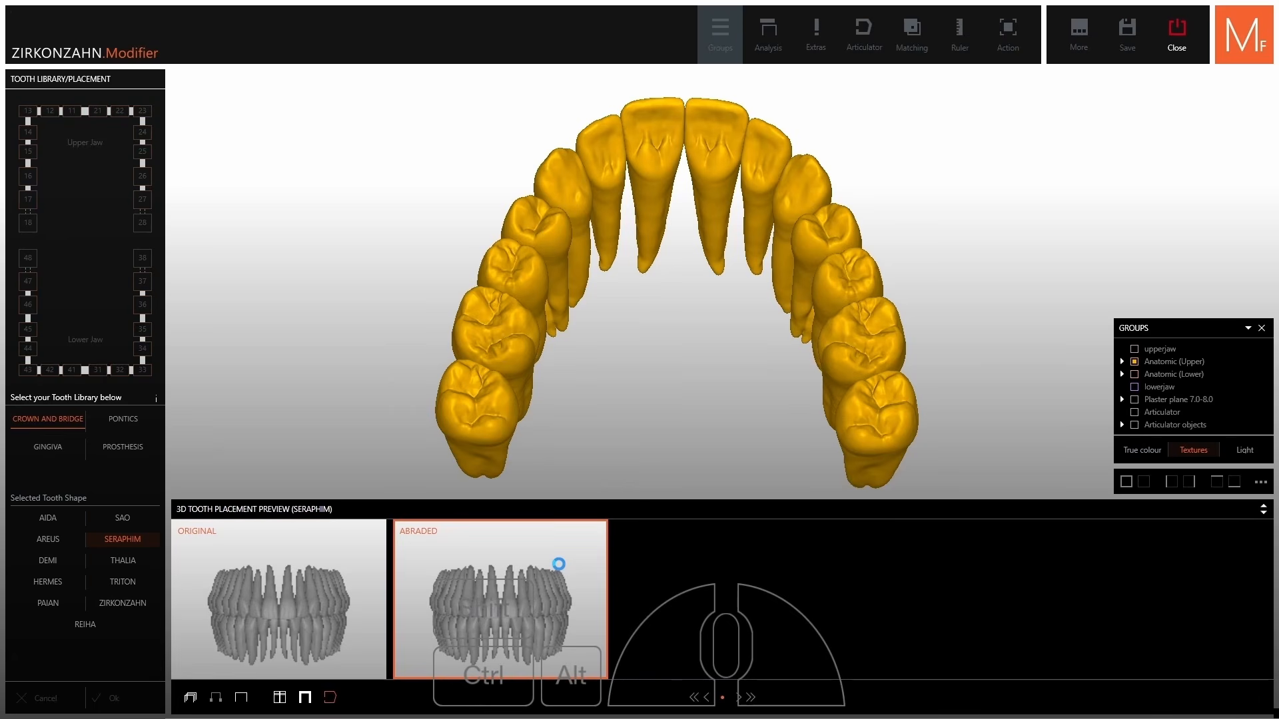
right_drag(604, 357, 656, 354)
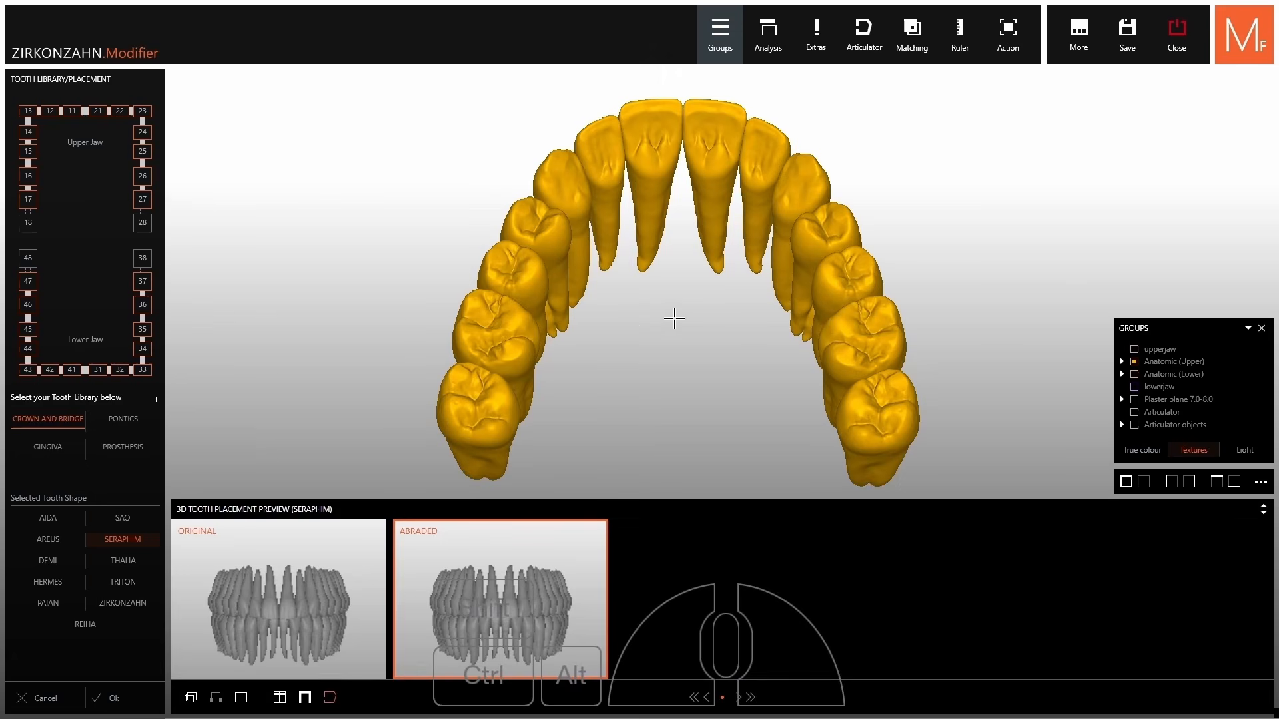
Analyse the contacts on the abraded upper arch with scale maximums of 0.3, 0.2 and 0.1, and turn the analysis off.
click(765, 48)
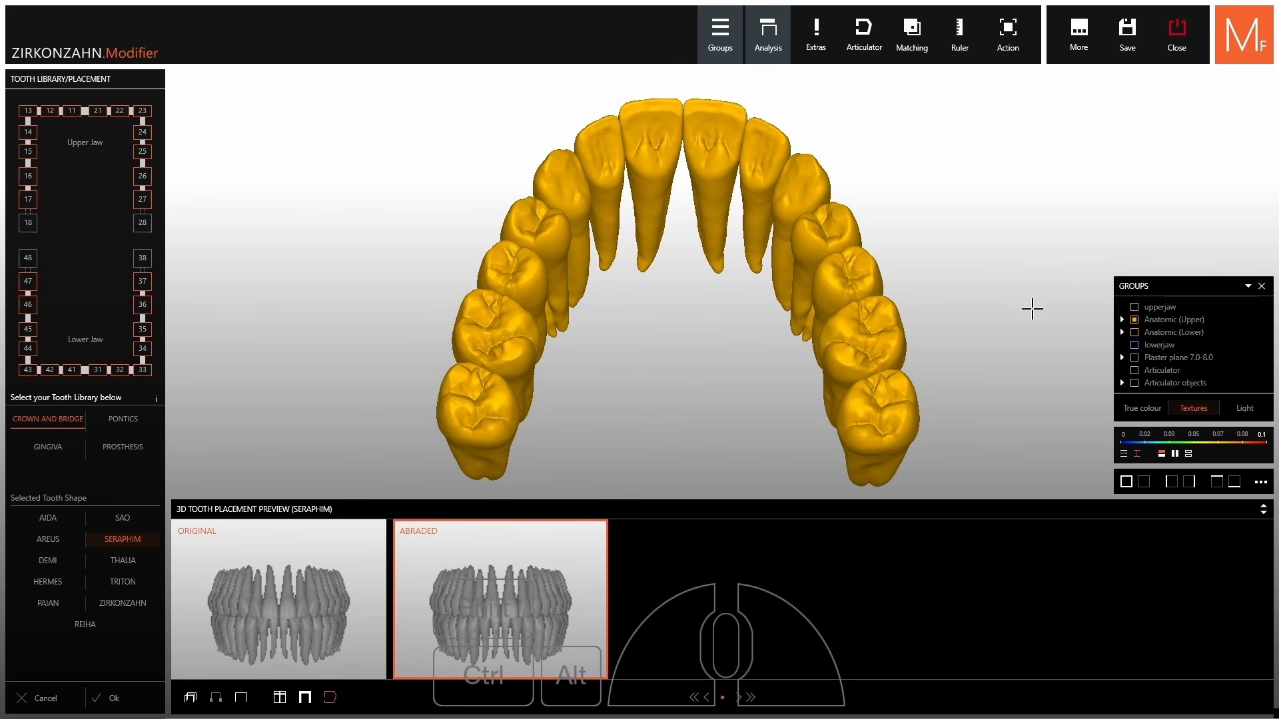
scroll(1162, 450, up, 2)
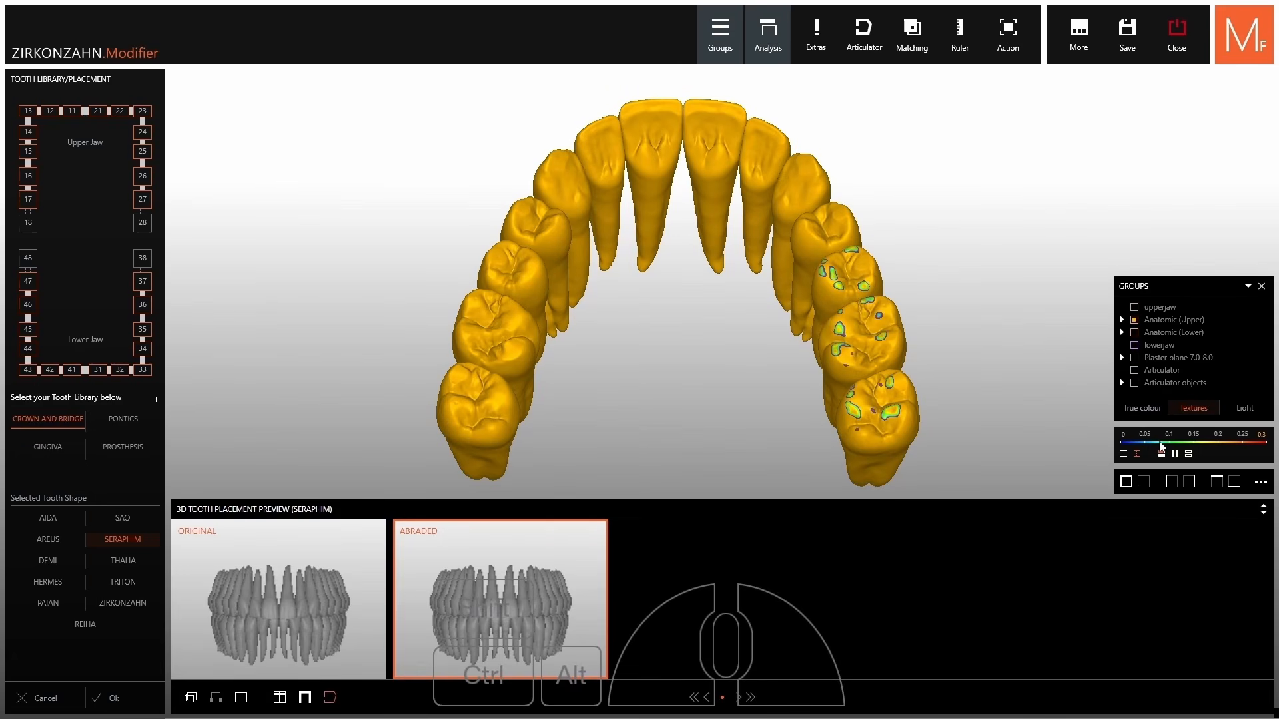
scroll(1162, 448, down, 1)
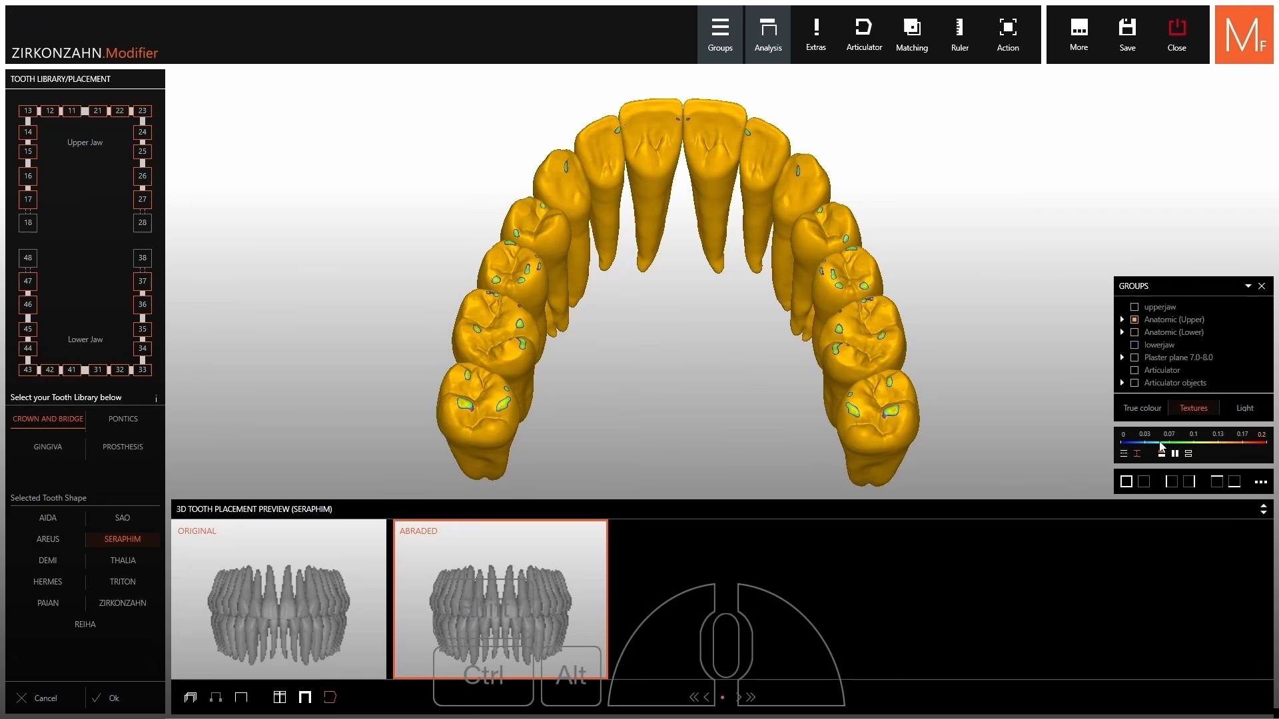
scroll(1163, 448, down, 1)
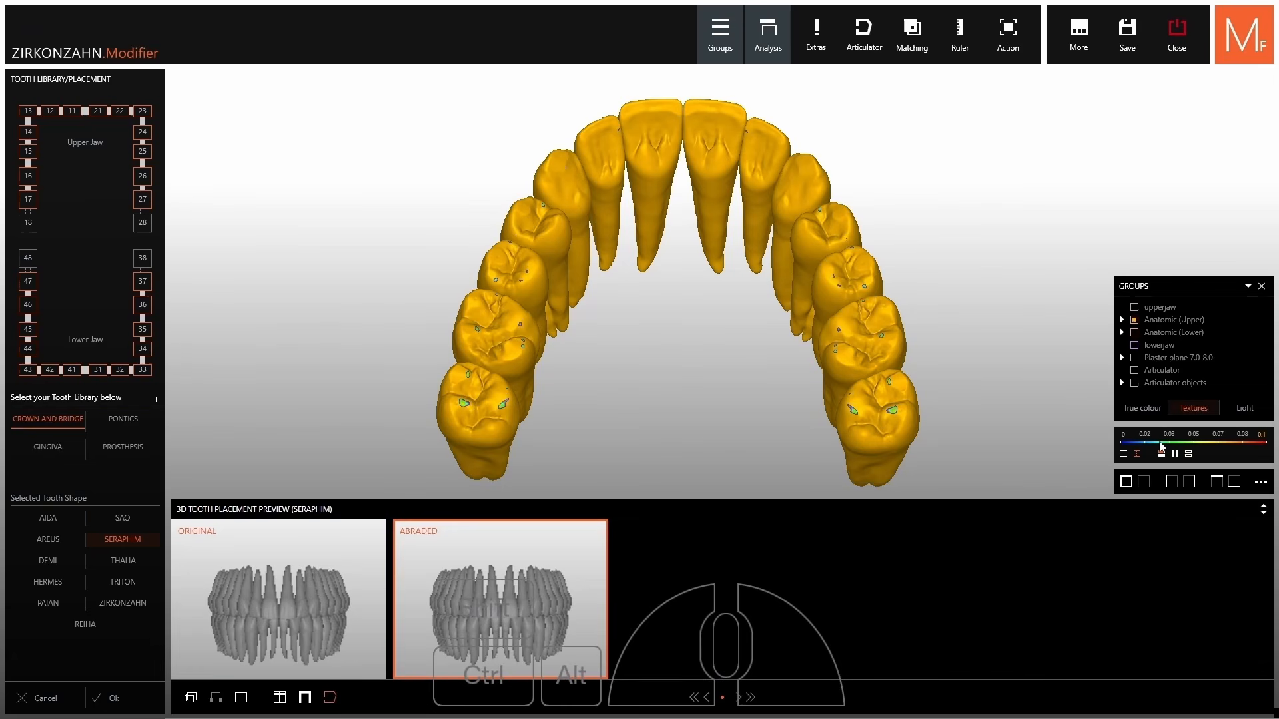
right_drag(664, 287, 665, 284)
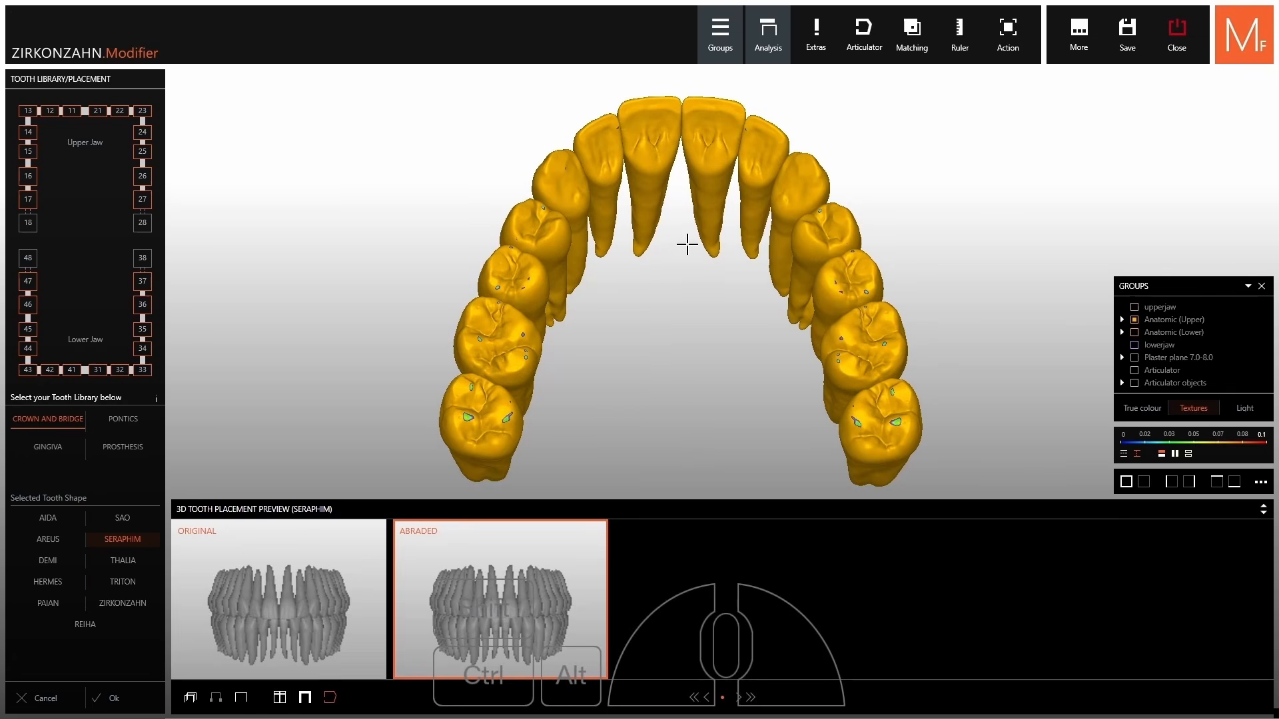
click(768, 30)
Show the lower library teeth again and examine the abraded Seraphim occlusion up close from the side.
right_drag(685, 138, 687, 233)
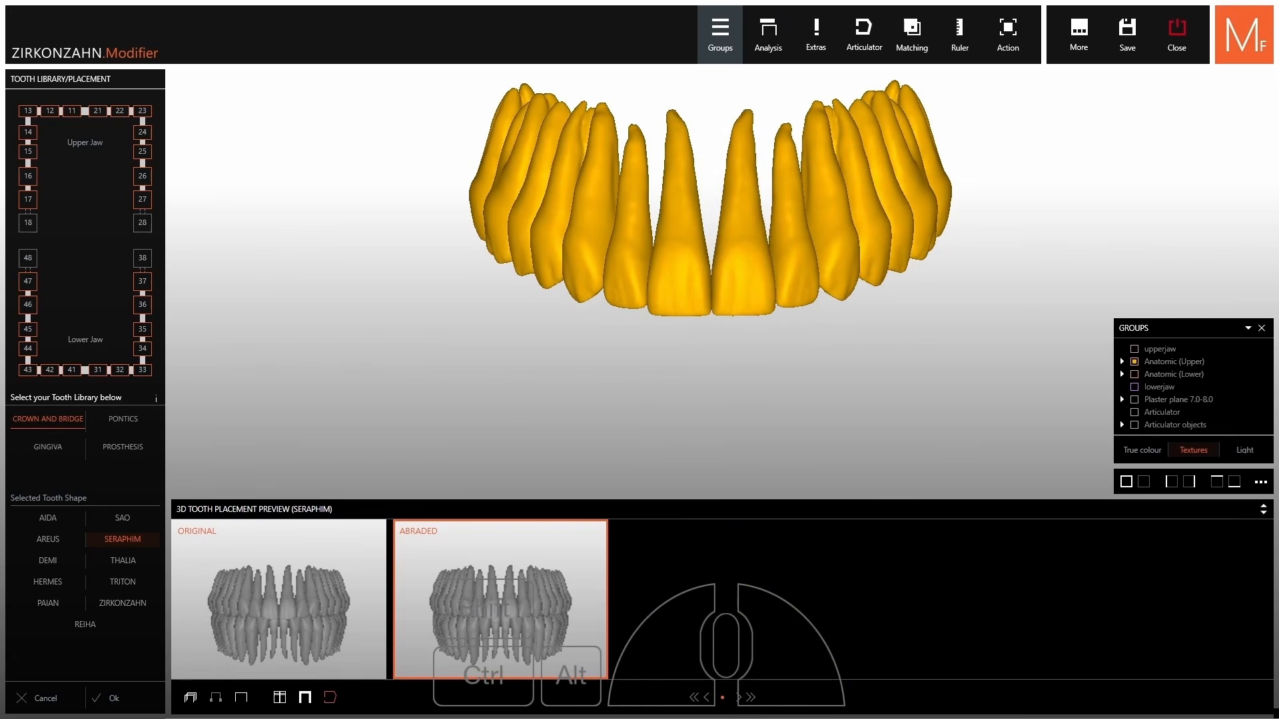
click(1135, 374)
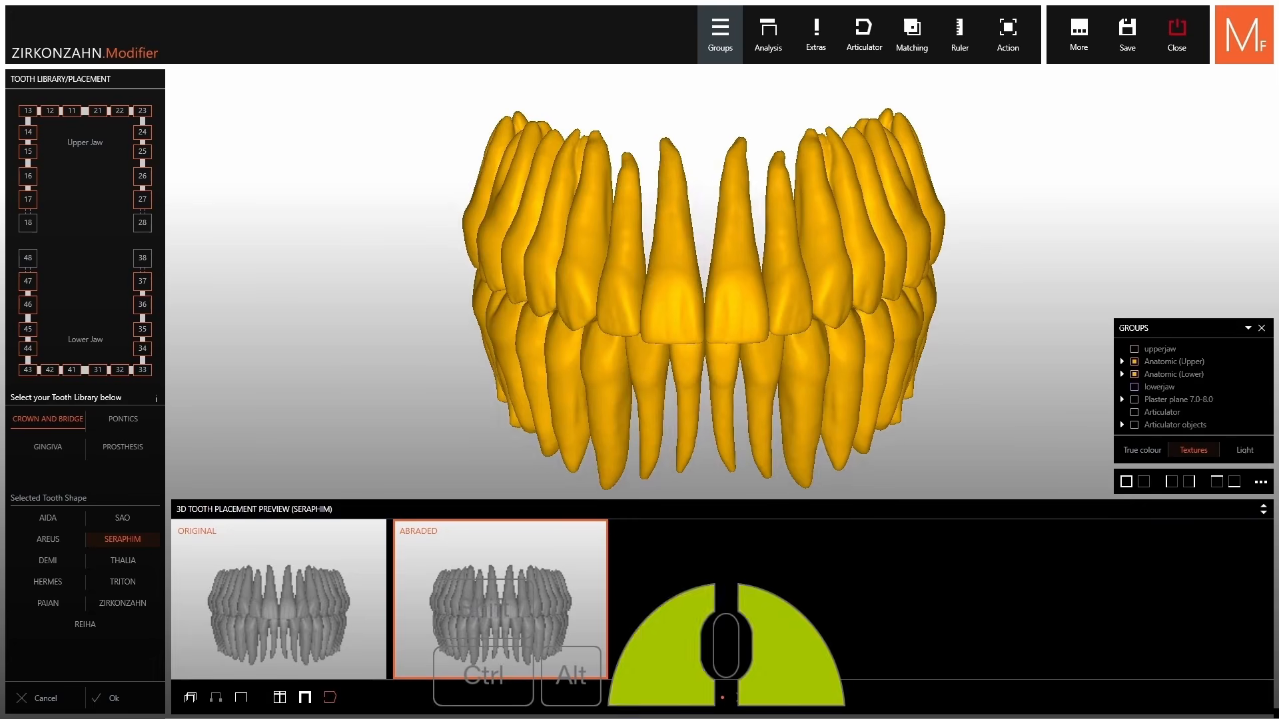
right_drag(927, 339, 926, 316)
scroll(837, 340, up, 5)
right_drag(837, 339, 726, 353)
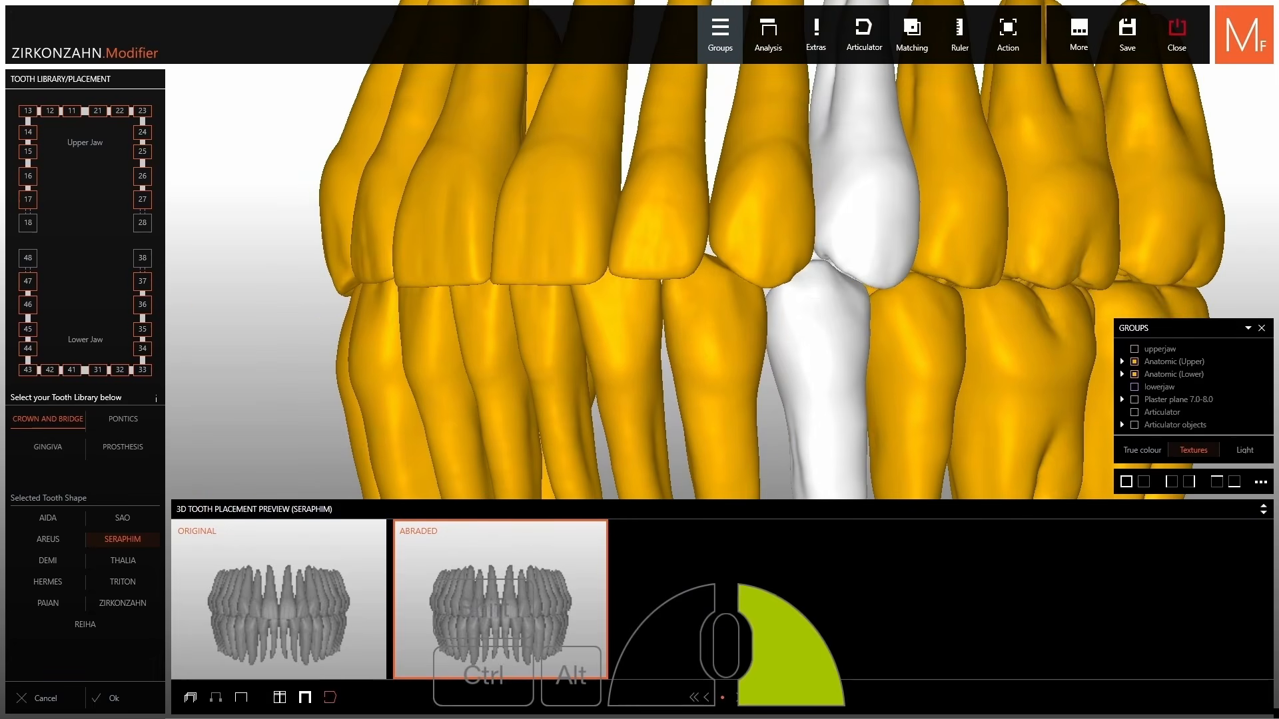
Switch Seraphim to the Original variant and inspect both arches from the side, back and front.
click(245, 598)
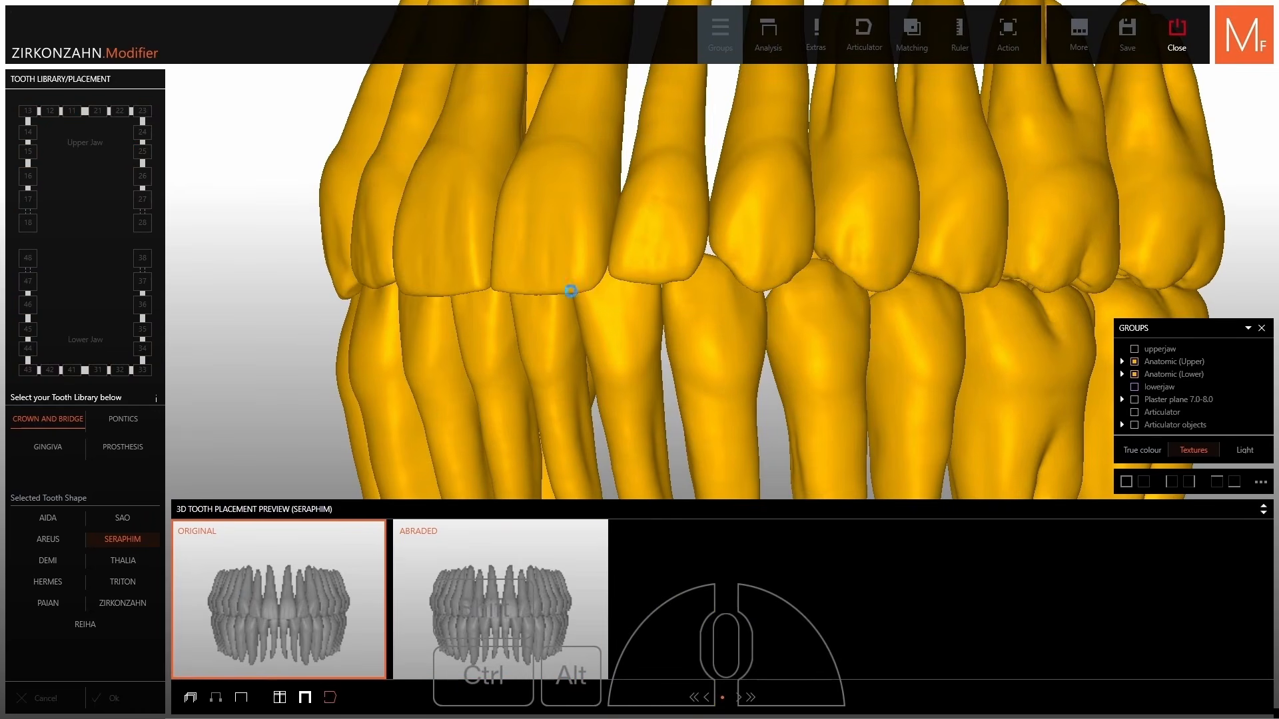
right_drag(637, 294, 500, 283)
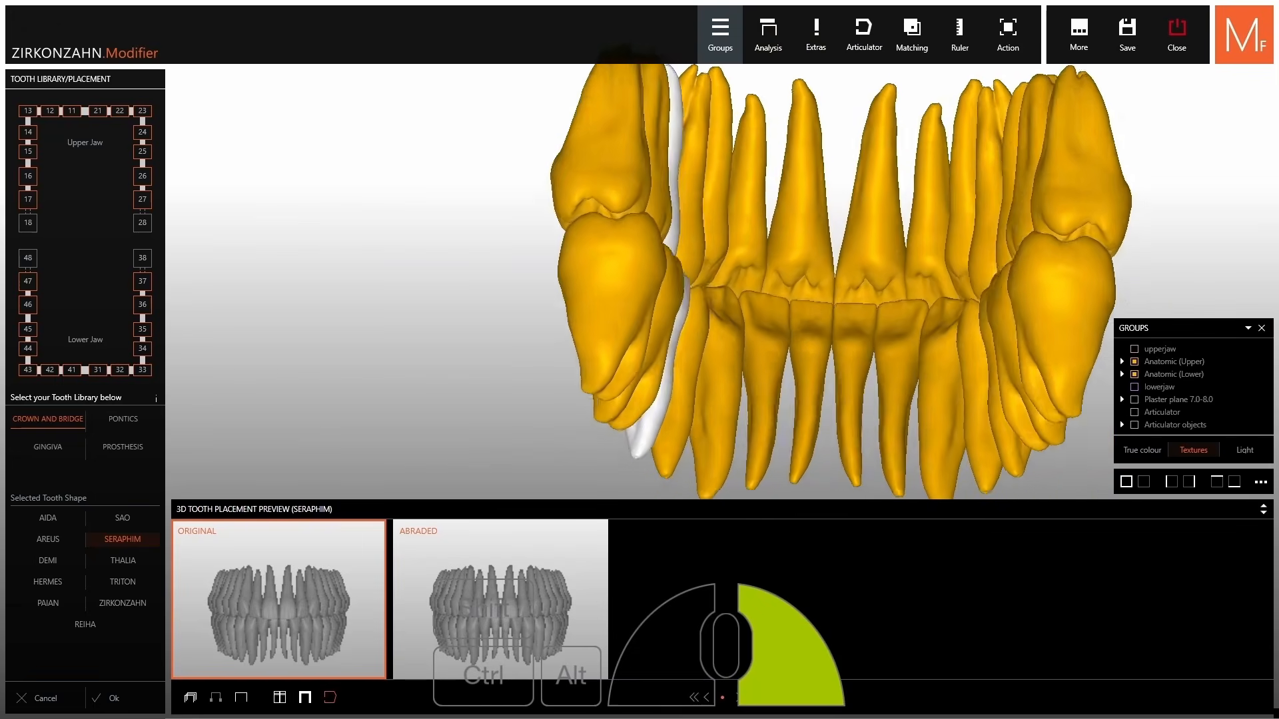
right_drag(666, 233, 773, 324)
scroll(773, 327, down, 1)
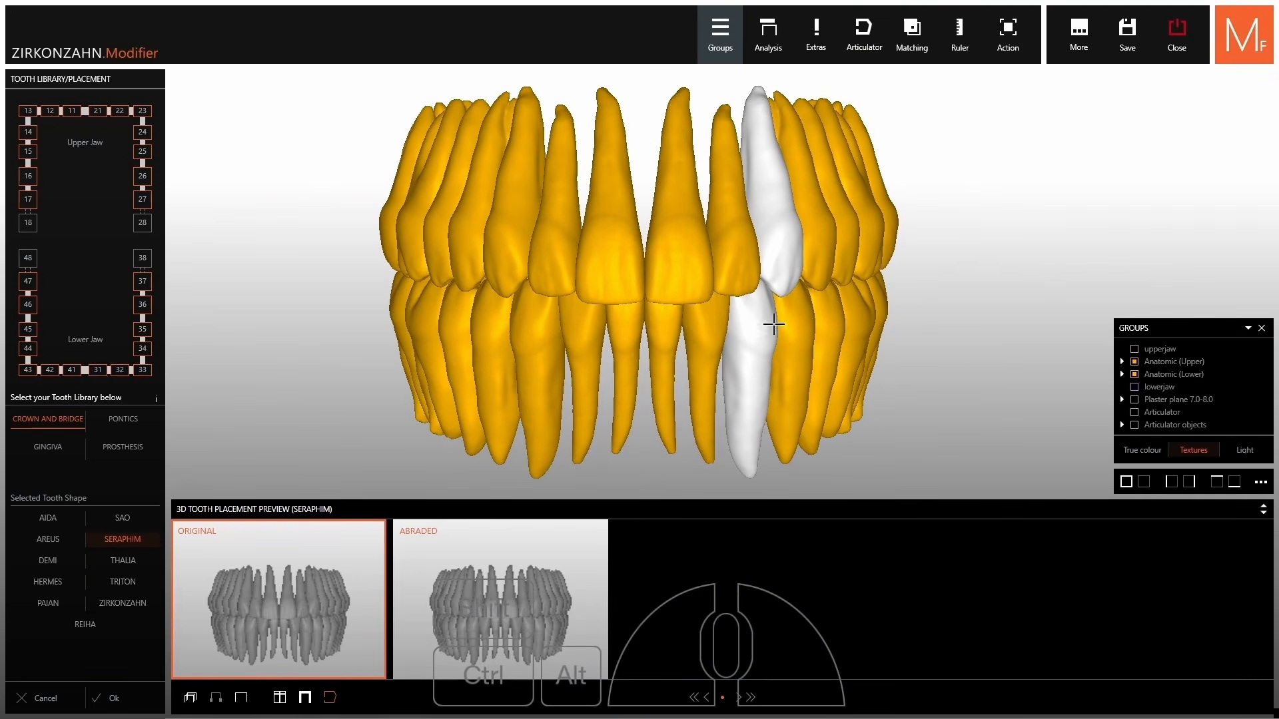
Preview the pontic shapes Aida Ovate in its Abraded and Original variants, Areus Ovate and Demi Ovate.
click(131, 420)
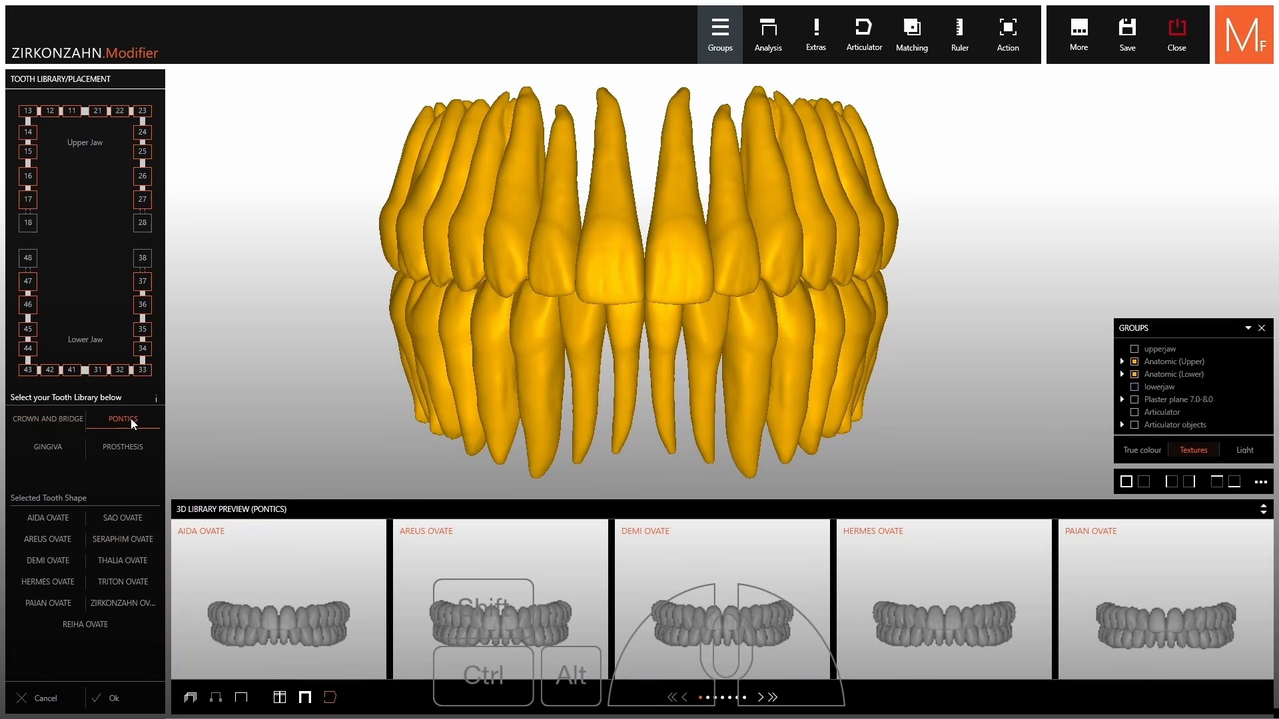
click(43, 525)
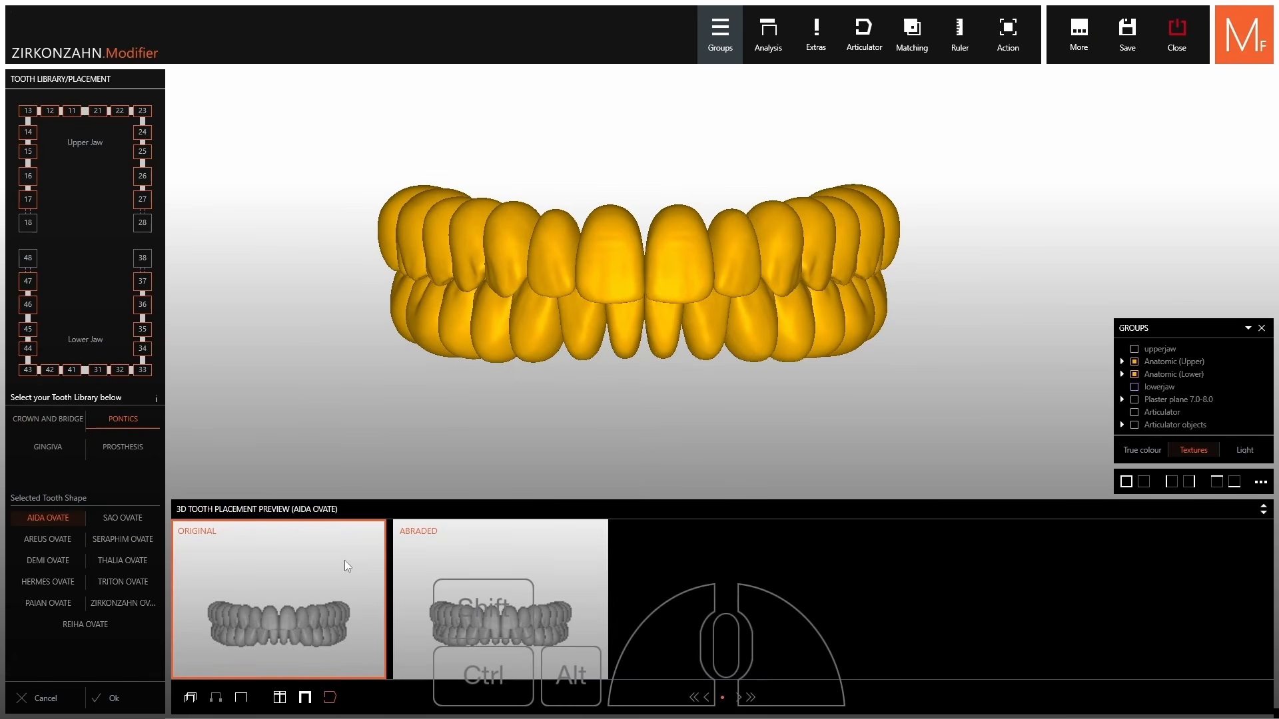
click(457, 559)
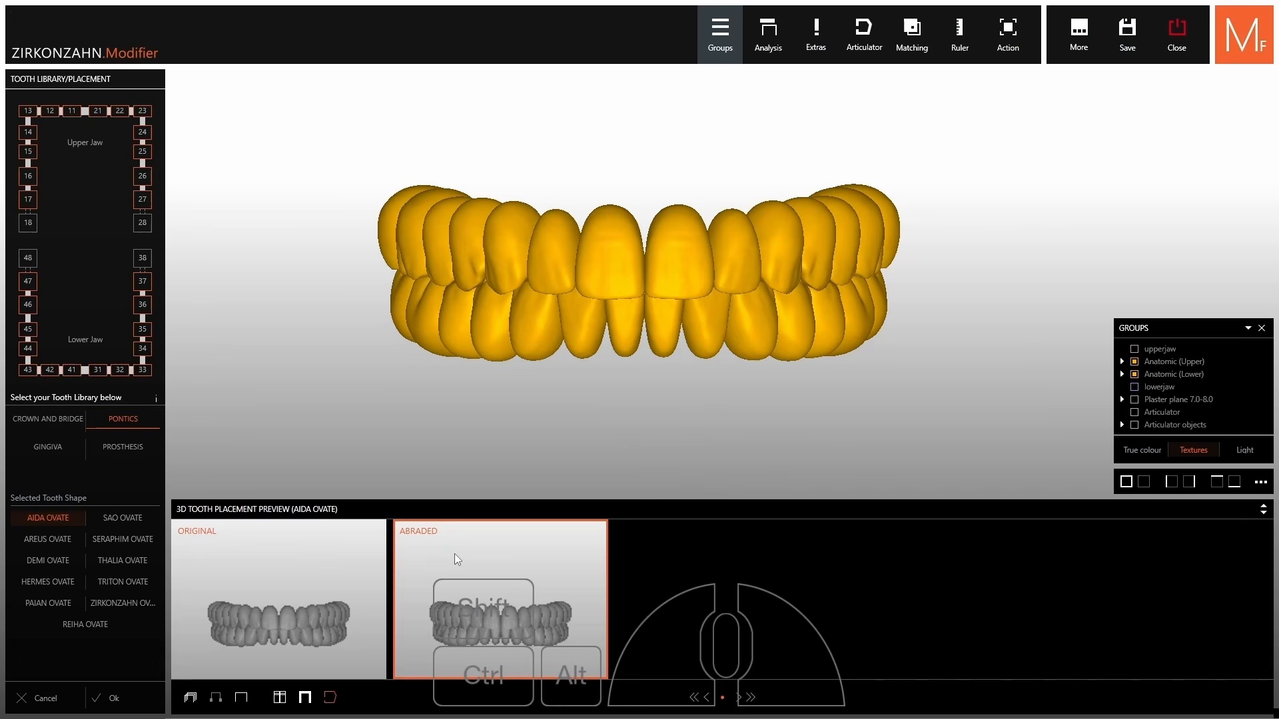
click(328, 571)
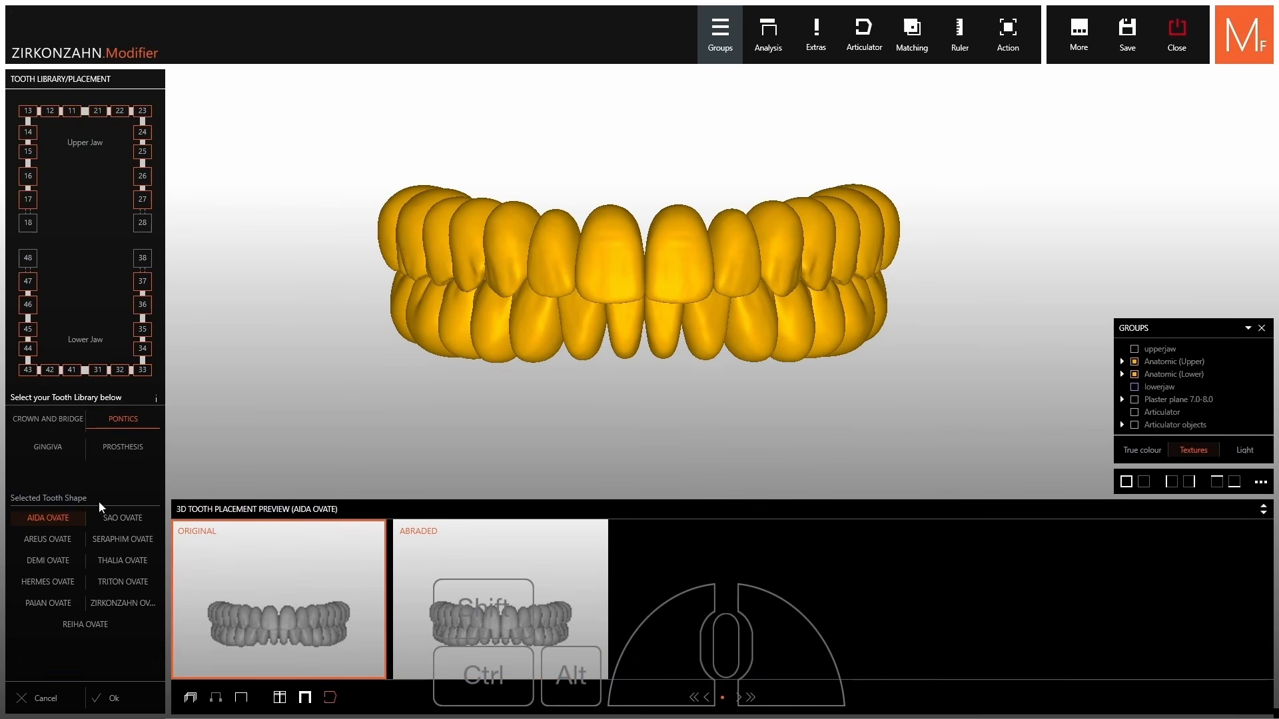
click(50, 539)
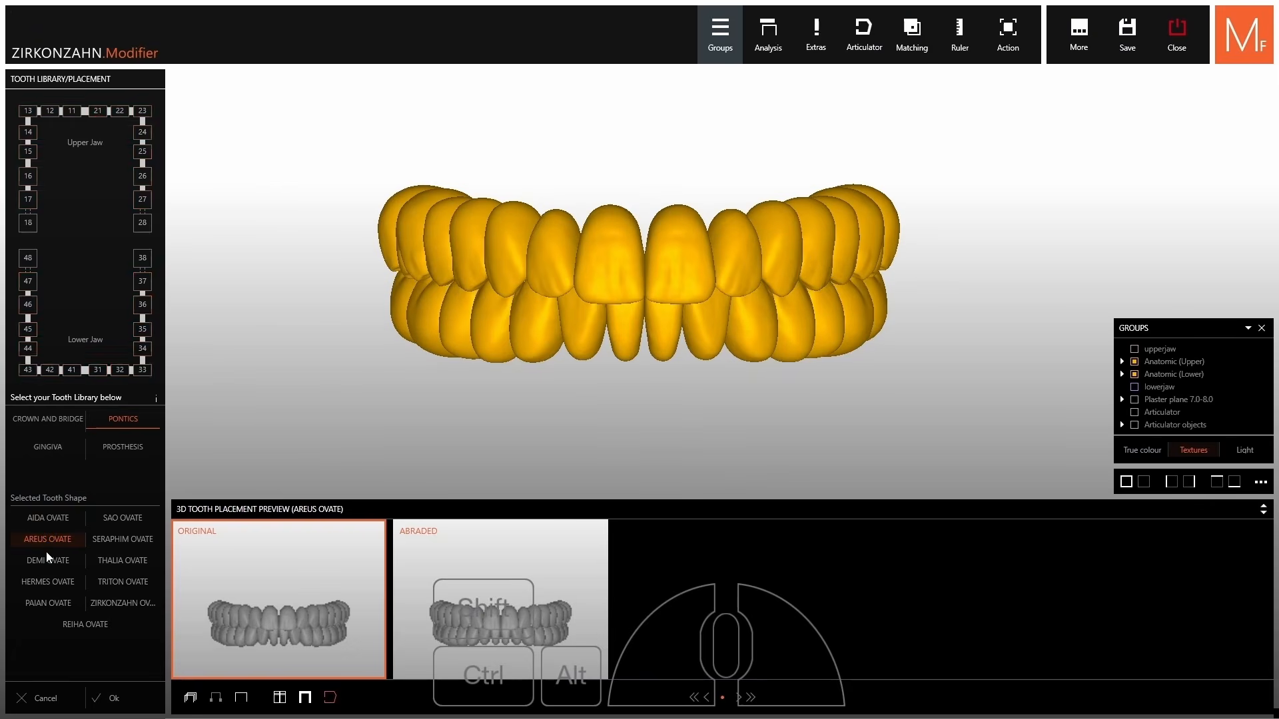
click(40, 560)
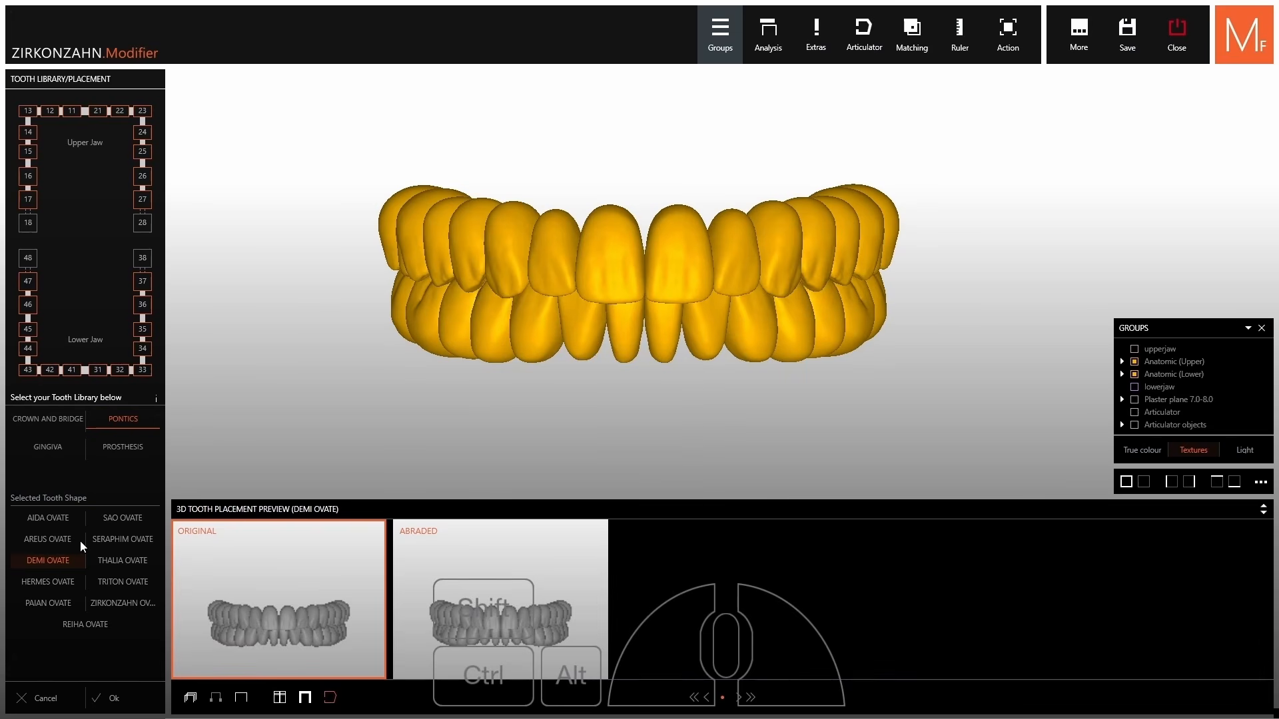
Load the Full Arch Gingiva from the gingiva library and display it opaque around the teeth with FP 1 Connector.
click(39, 449)
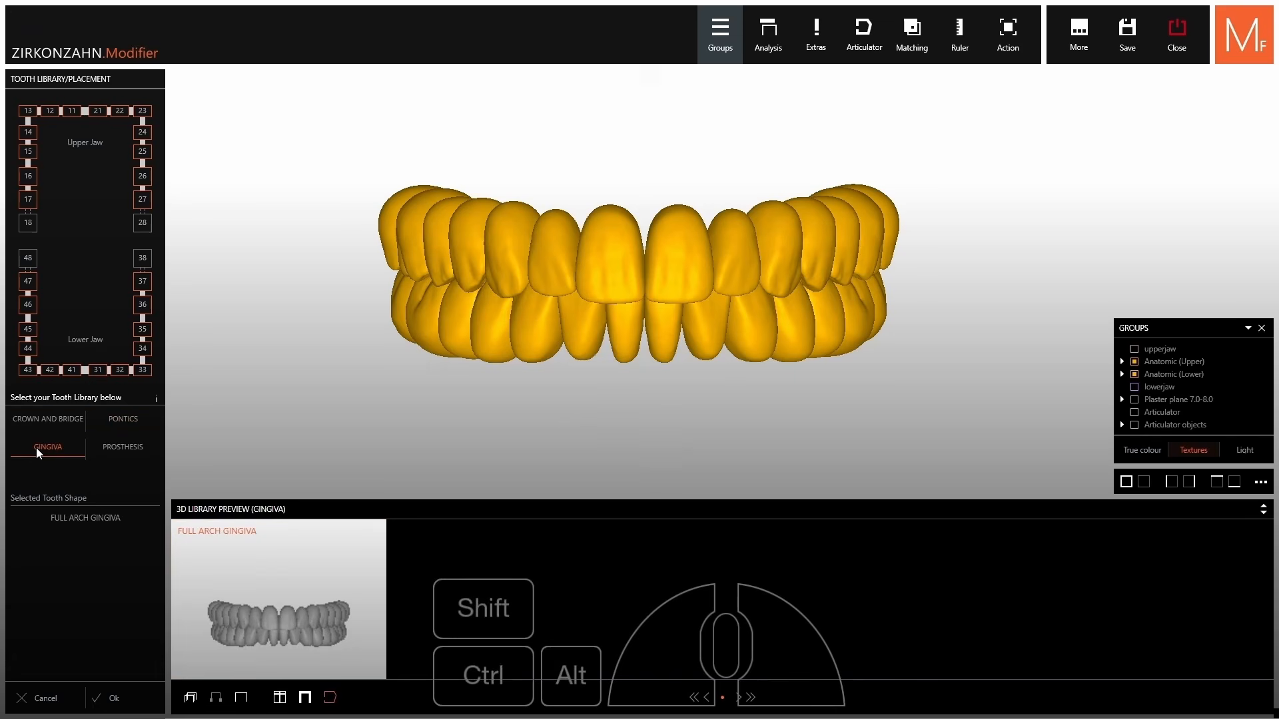
click(50, 517)
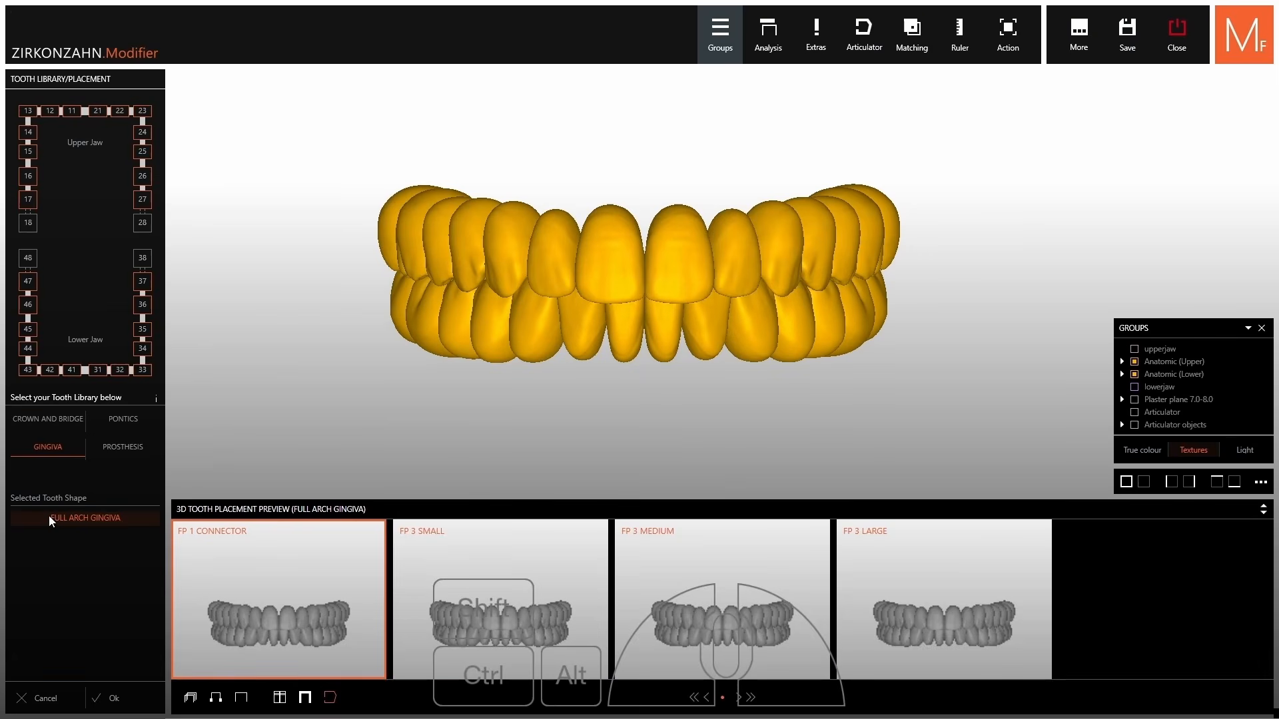
click(216, 699)
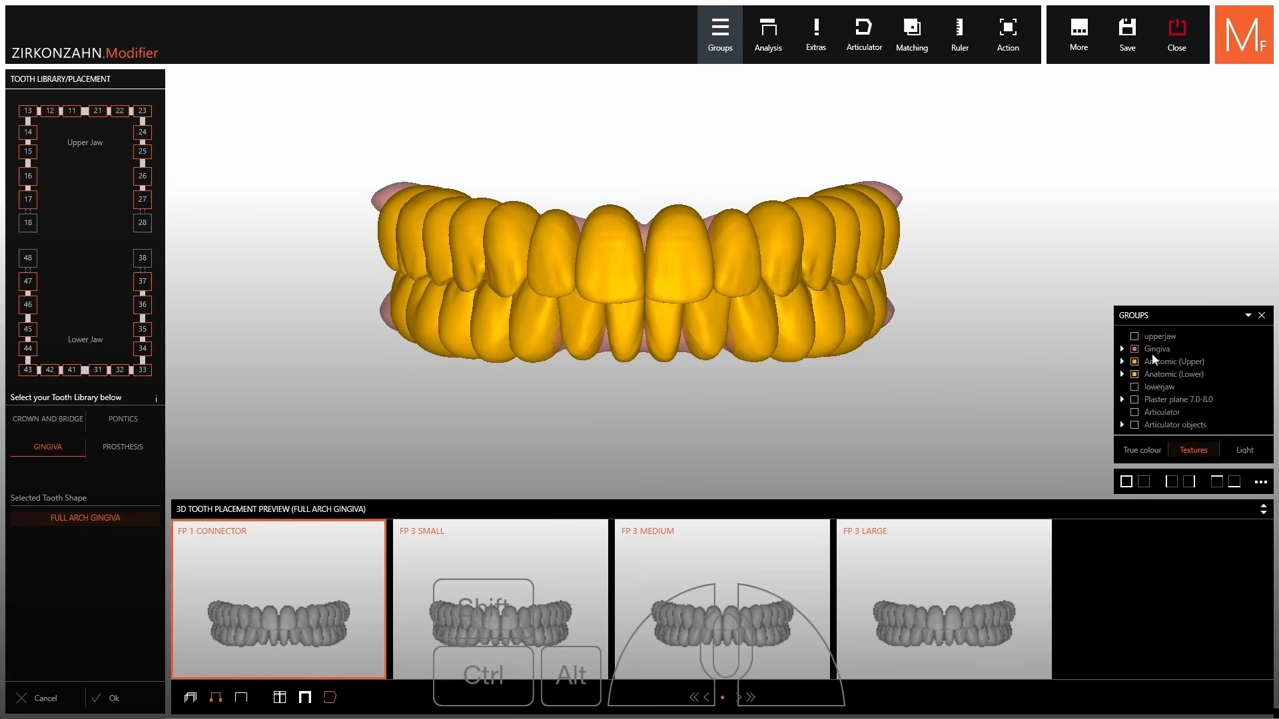
click(1244, 354)
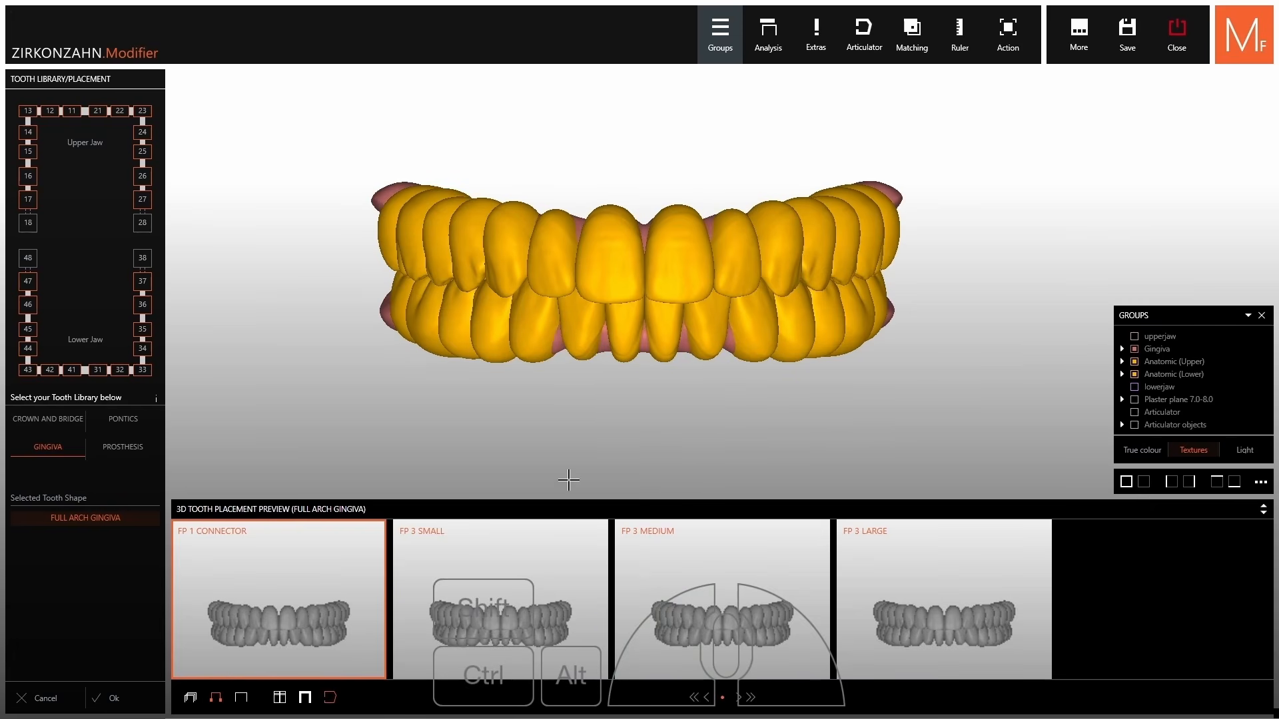
Preview the gingiva variants FP 3 Small, FP 3 Medium and FP 3 Large, and hide the gingiva.
click(486, 566)
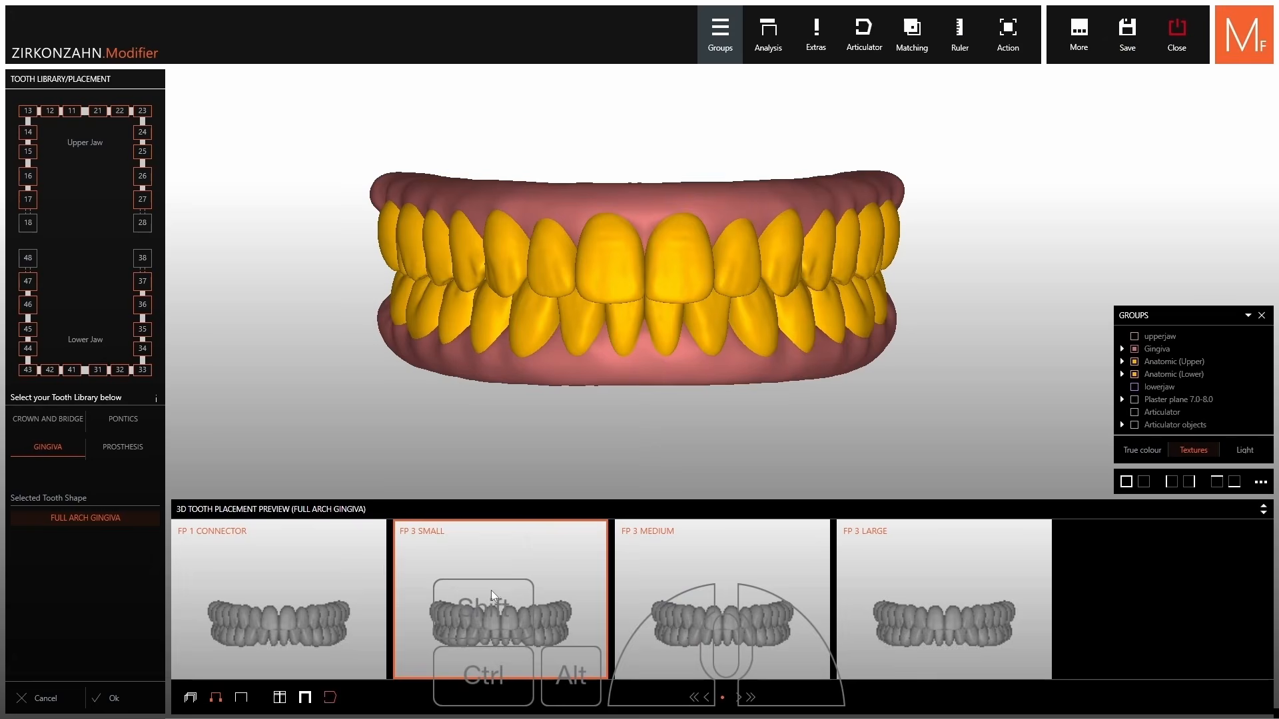
click(676, 583)
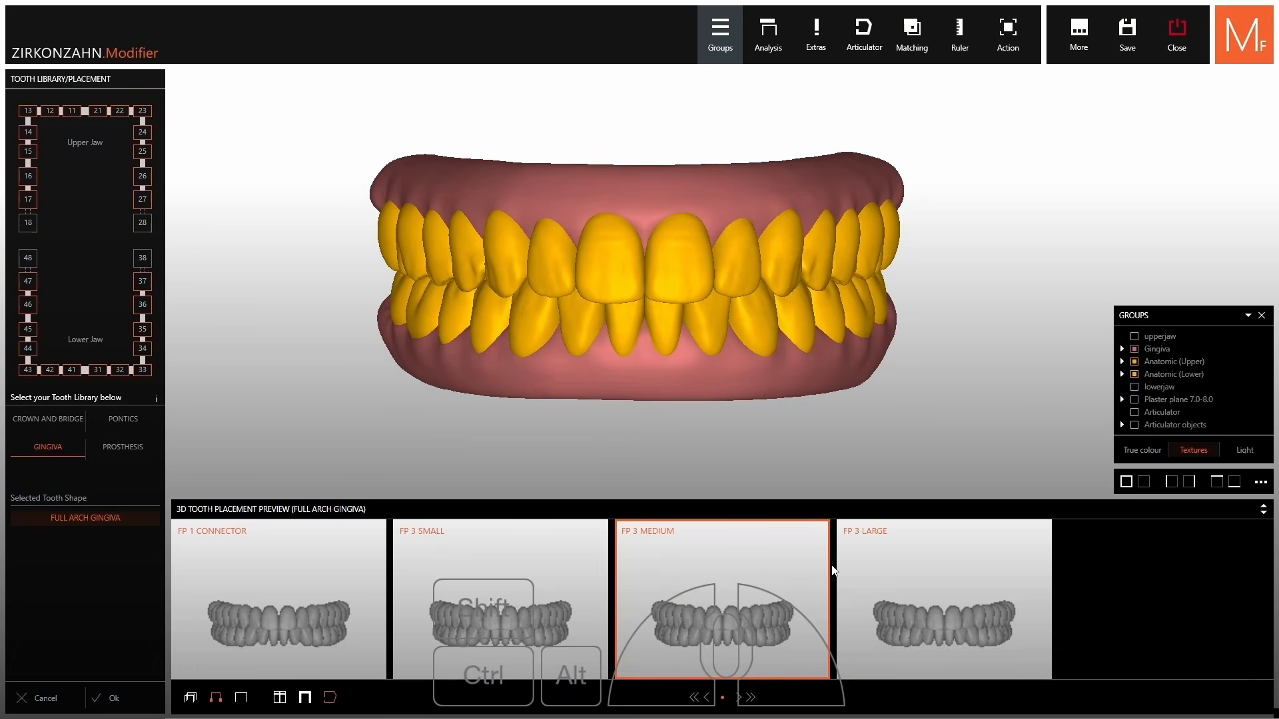
click(855, 563)
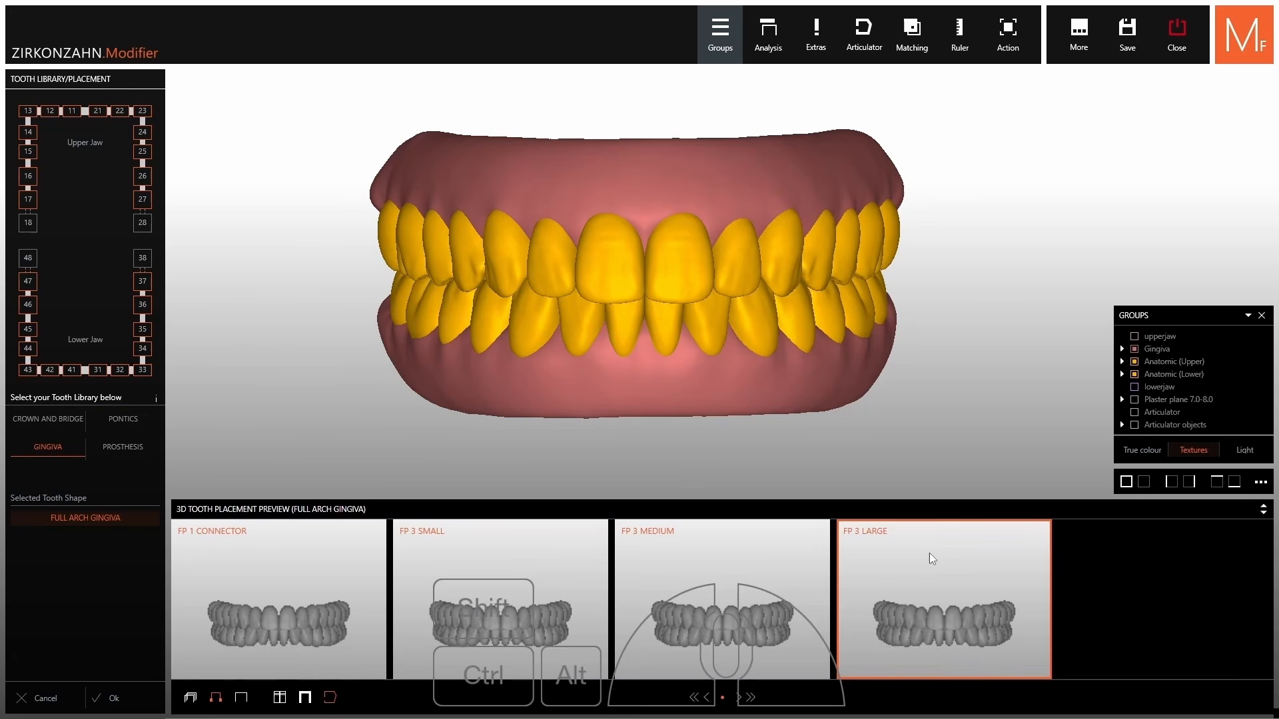
click(217, 701)
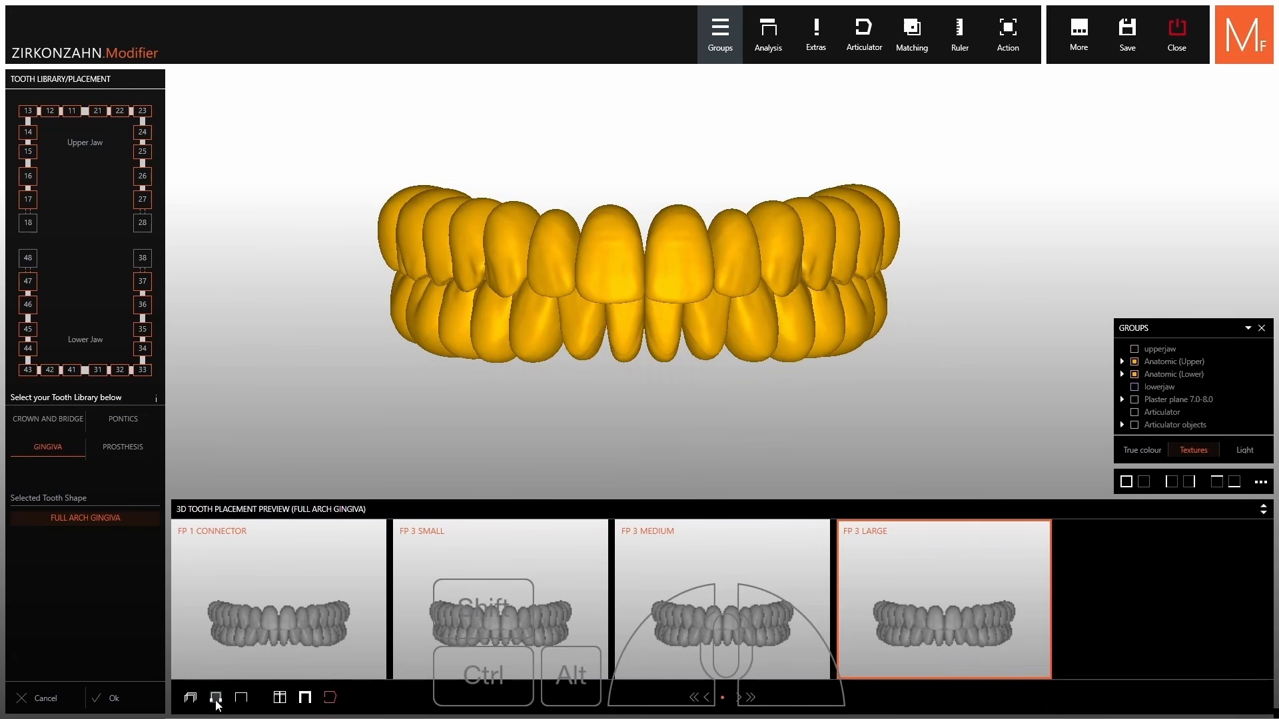
Open the prosthesis library and preview the shapes Aida Denture, Areus Denture and Demi Denture.
click(126, 456)
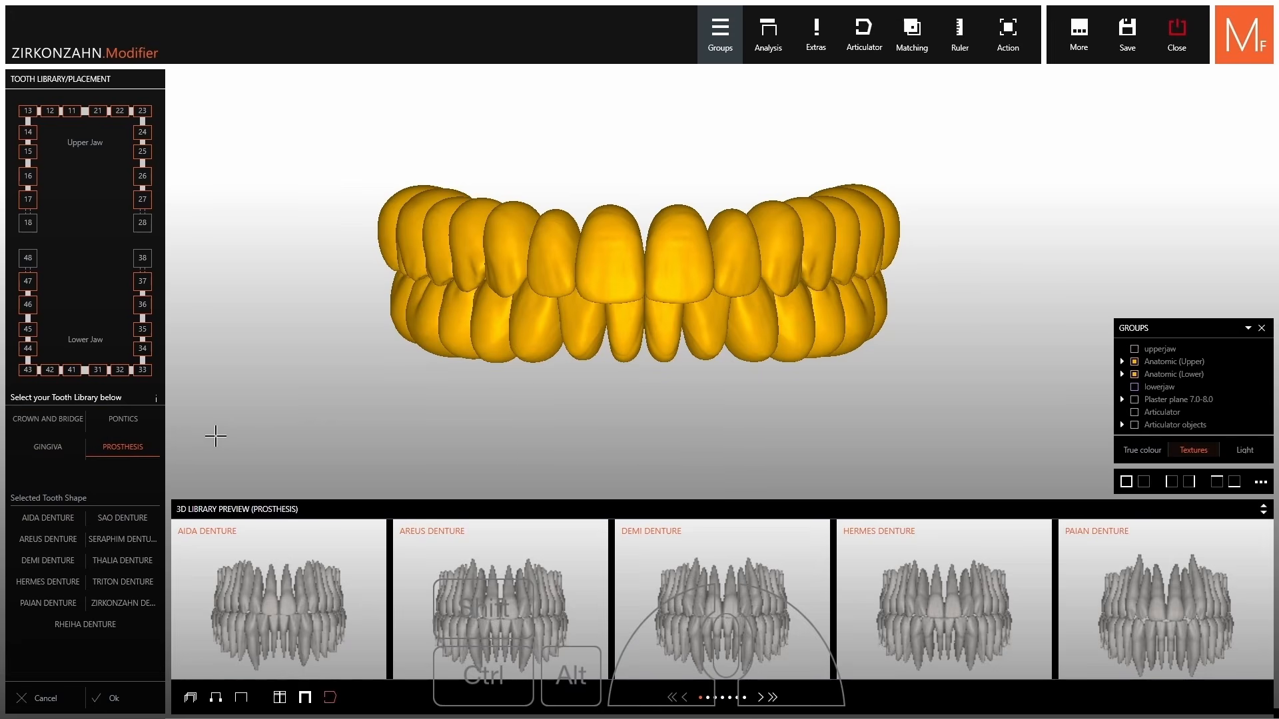
click(66, 517)
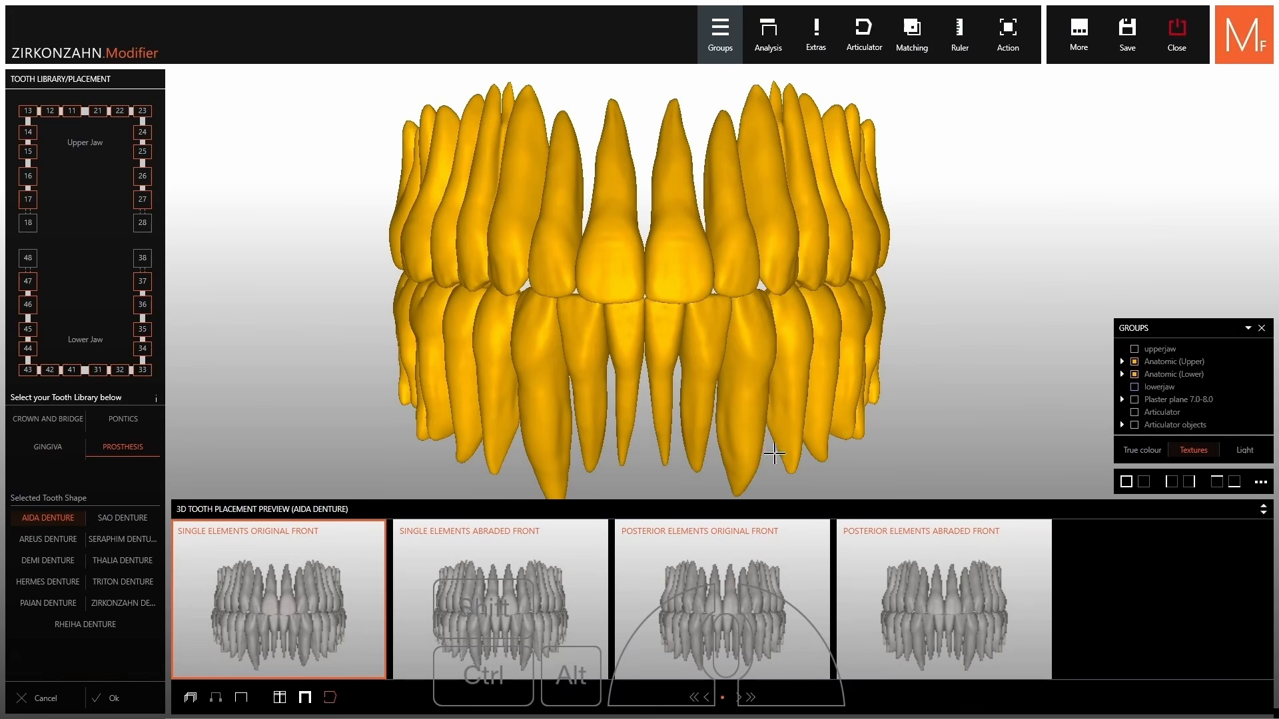
right_drag(979, 354, 1099, 353)
right_drag(946, 379, 983, 357)
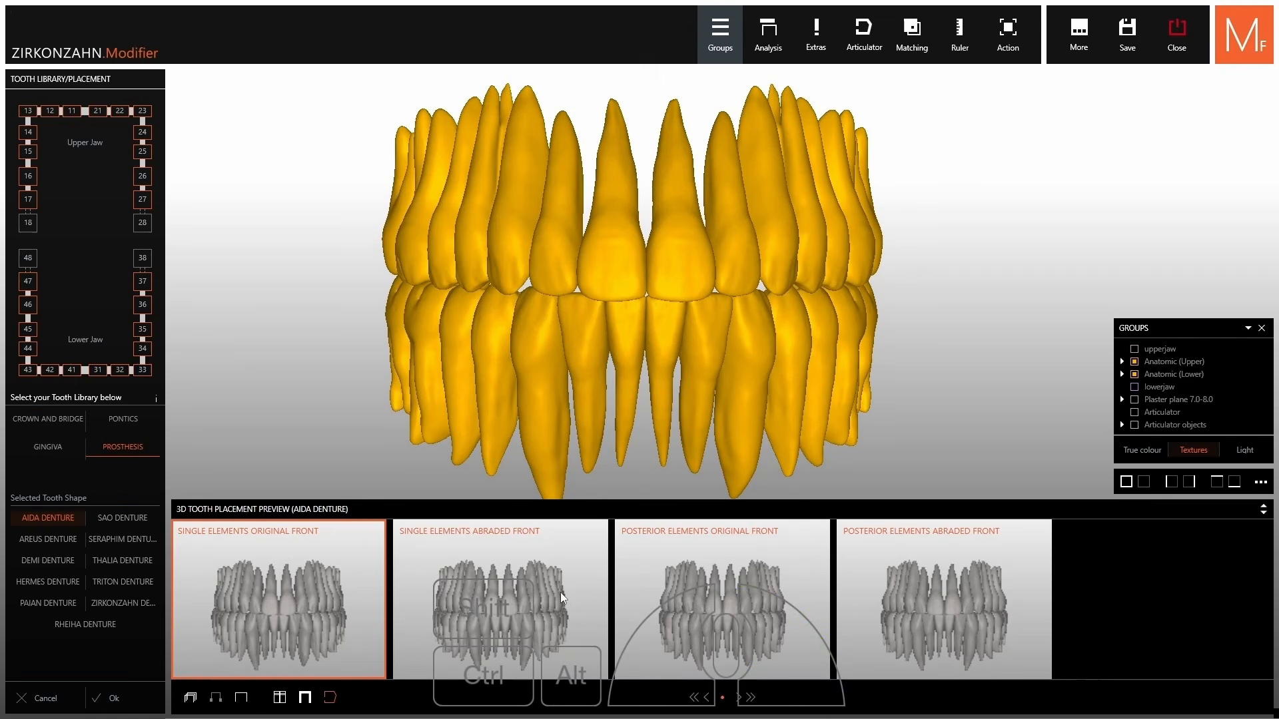
click(45, 539)
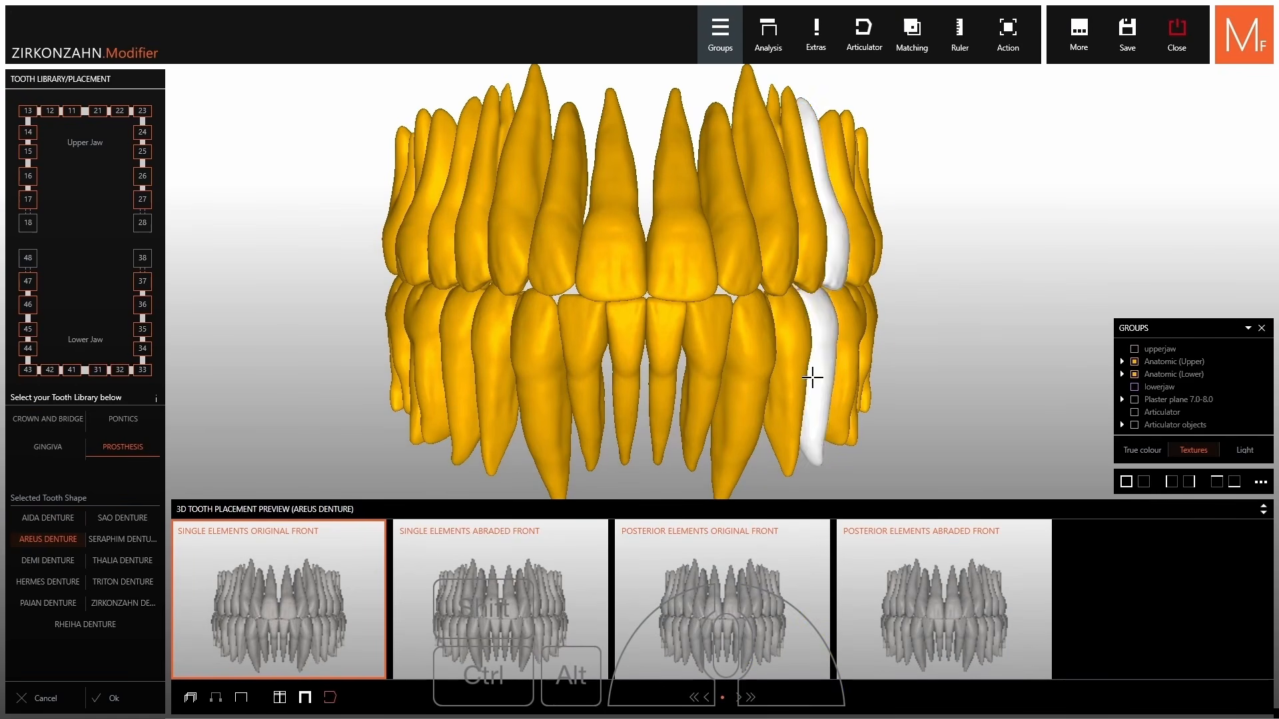
click(47, 563)
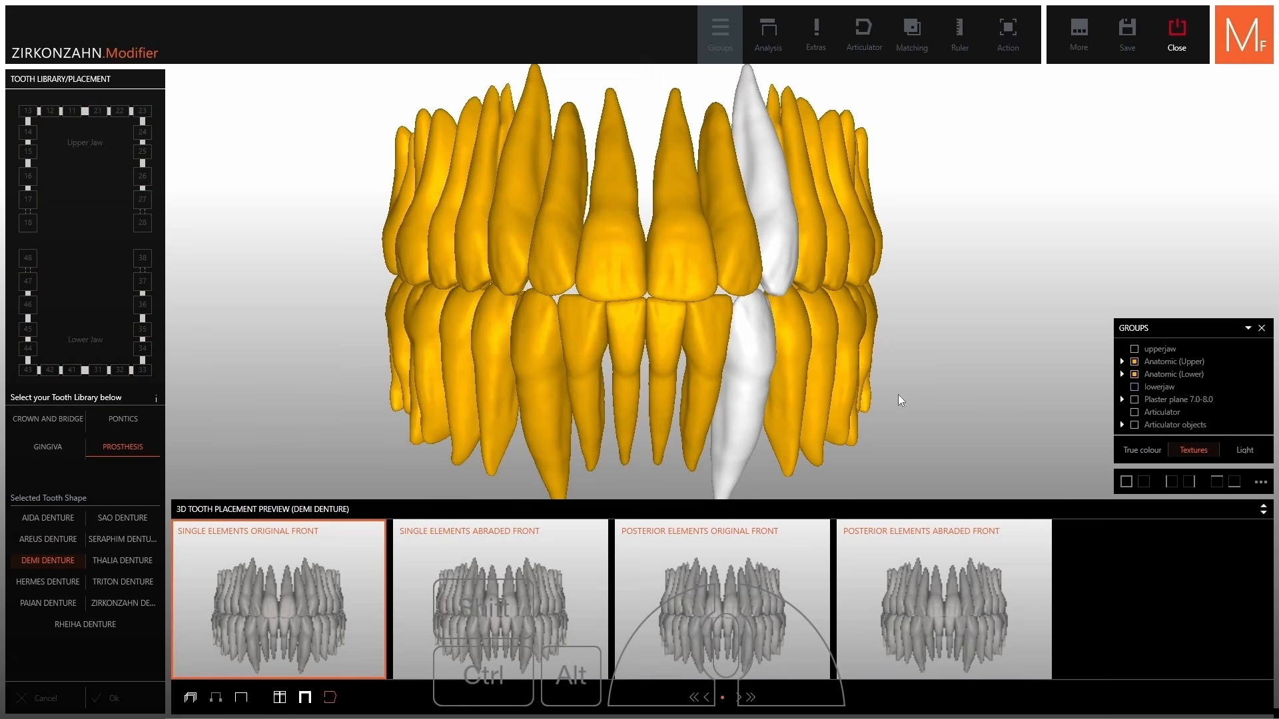
Preview the Demi Denture variants Single Elements Abraded Front, Posterior Elements Original Front and Posterior Elements Abraded Front from the side.
mouse_move(981, 363)
right_down()
mouse_move(978, 350)
mouse_move(974, 366)
mouse_move(839, 365)
mouse_move(836, 386)
mouse_move(840, 367)
mouse_move(1049, 367)
mouse_move(961, 368)
right_up()
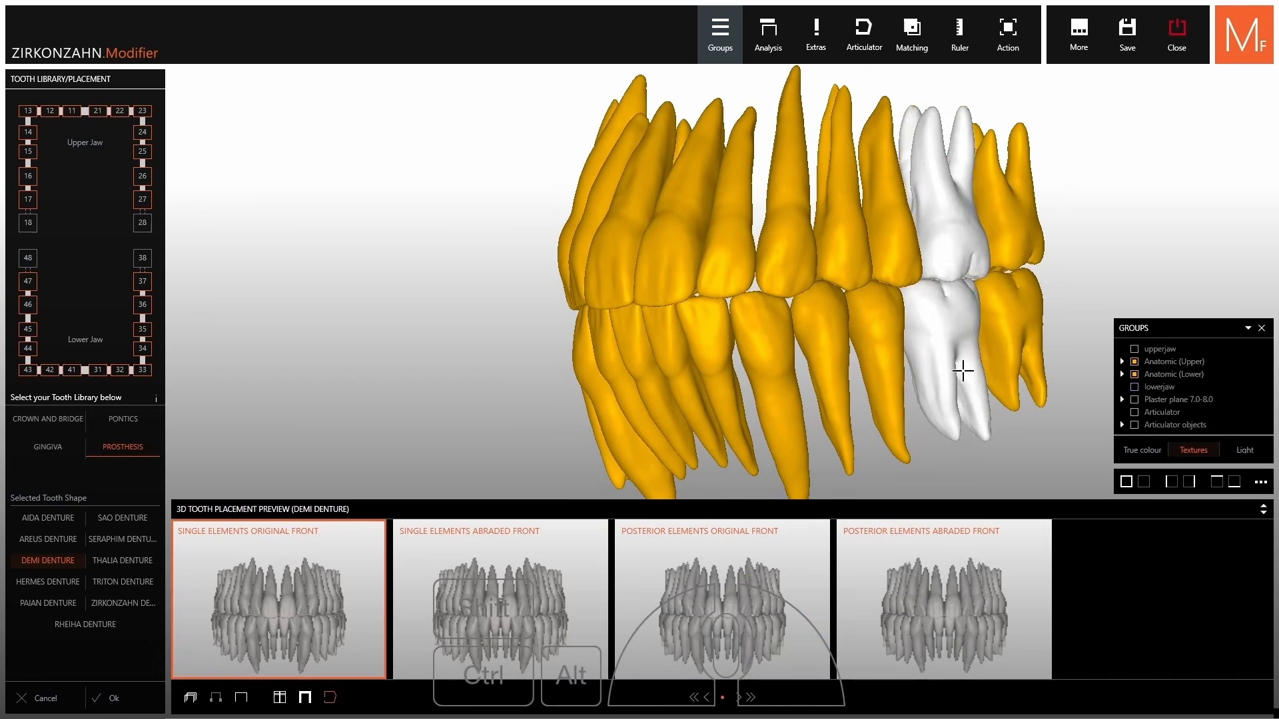
right_drag(842, 351, 771, 354)
click(490, 560)
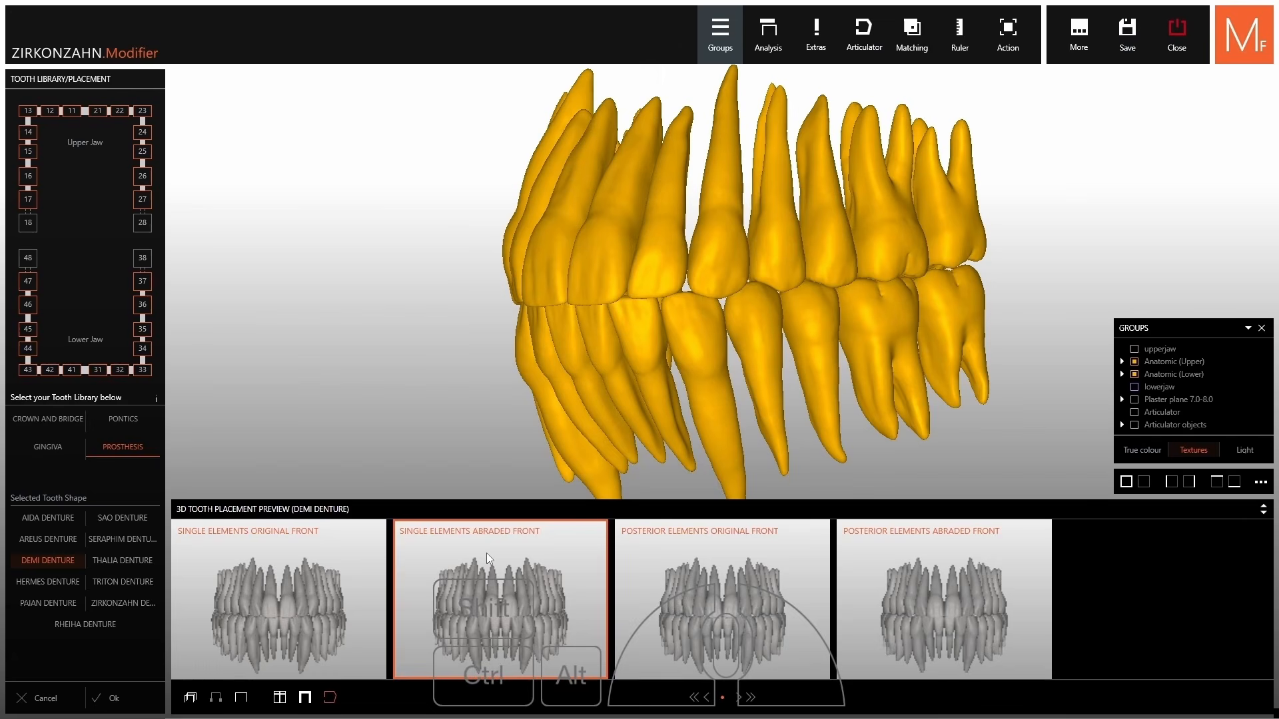
click(723, 561)
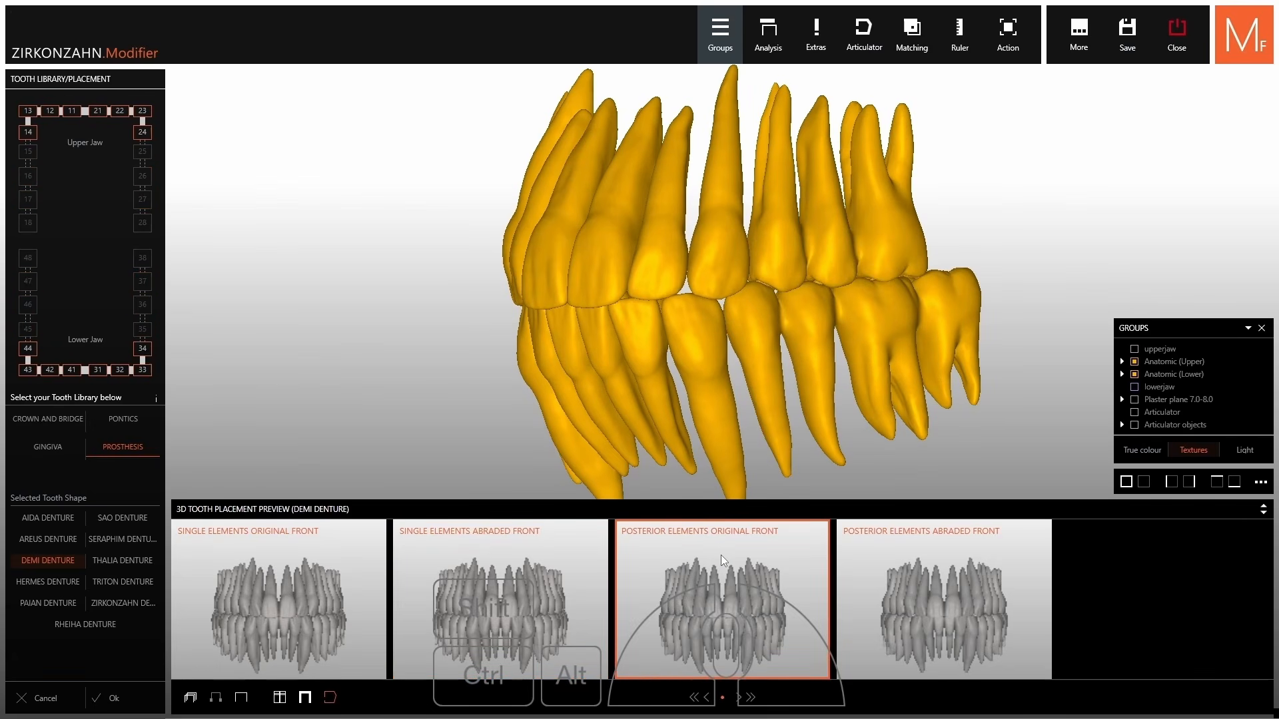
click(870, 559)
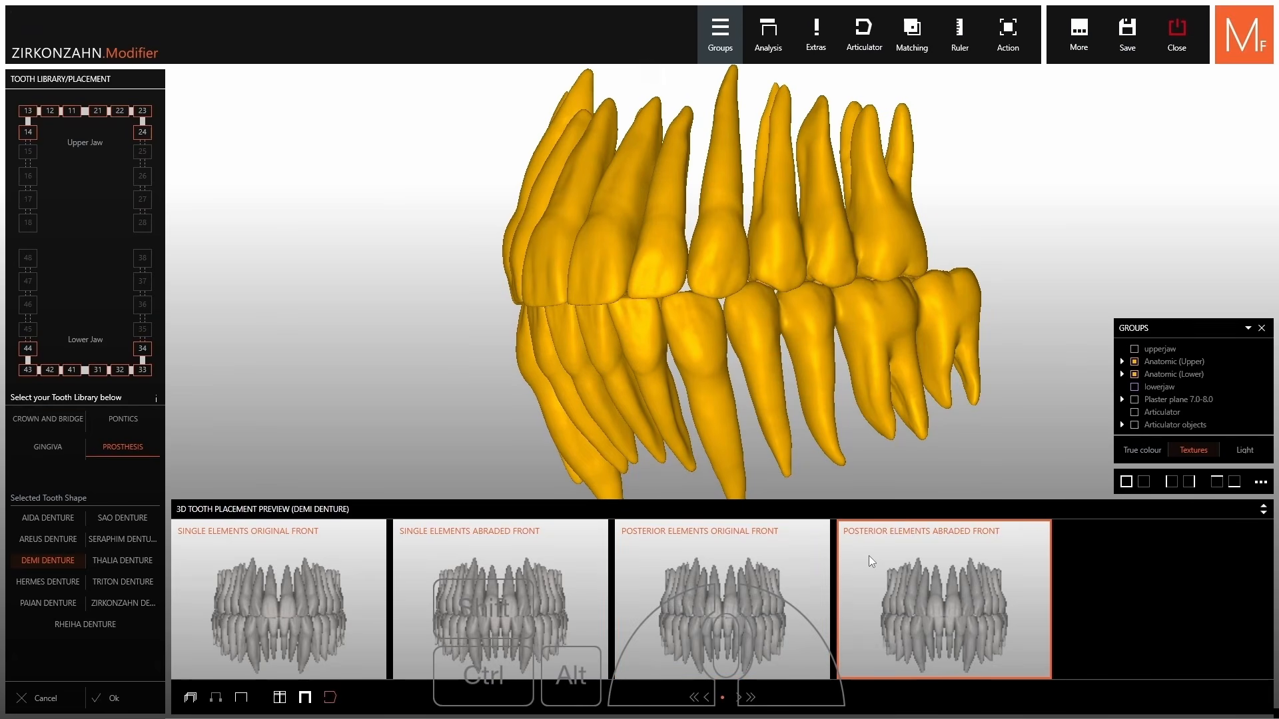
Examine the joined Demi Denture posterior teeth up close from the side and front, checking positions 24 and 34.
right_drag(1082, 224, 1077, 233)
scroll(1079, 215, up, 4)
scroll(1085, 221, down, 3)
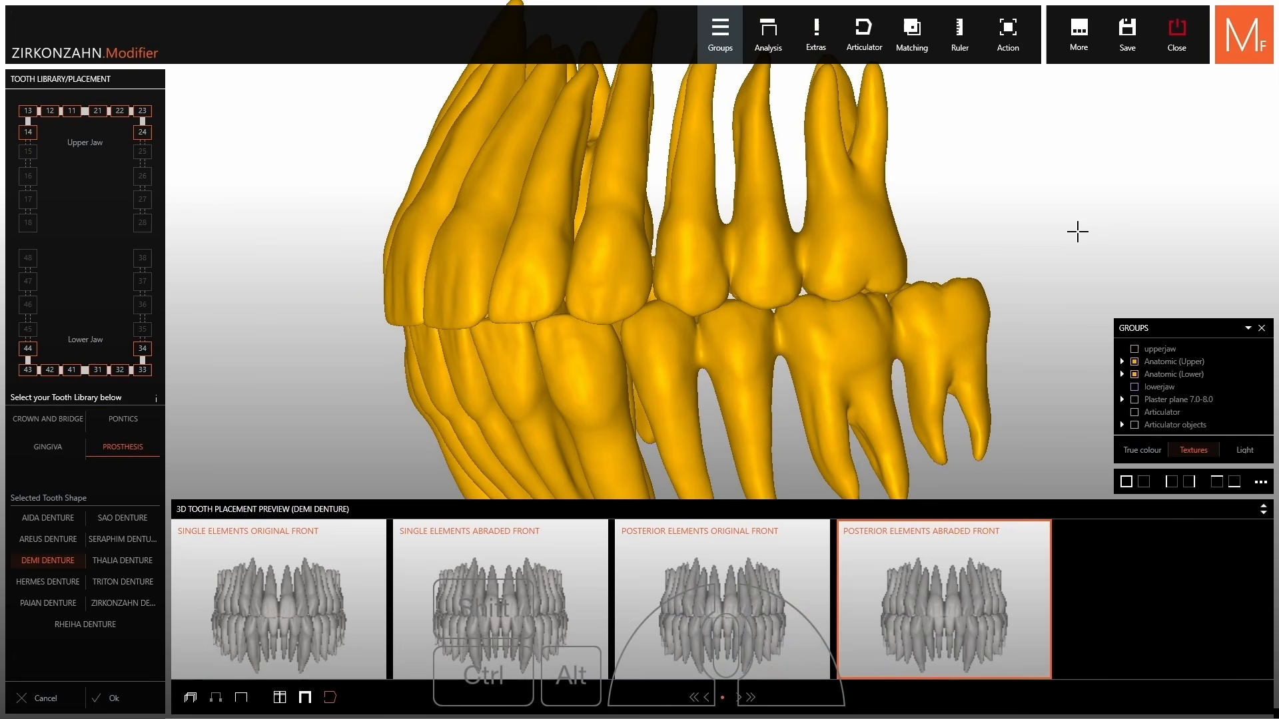
click(142, 138)
click(142, 136)
click(142, 347)
click(142, 347)
scroll(307, 283, down, 5)
right_drag(307, 284, 548, 290)
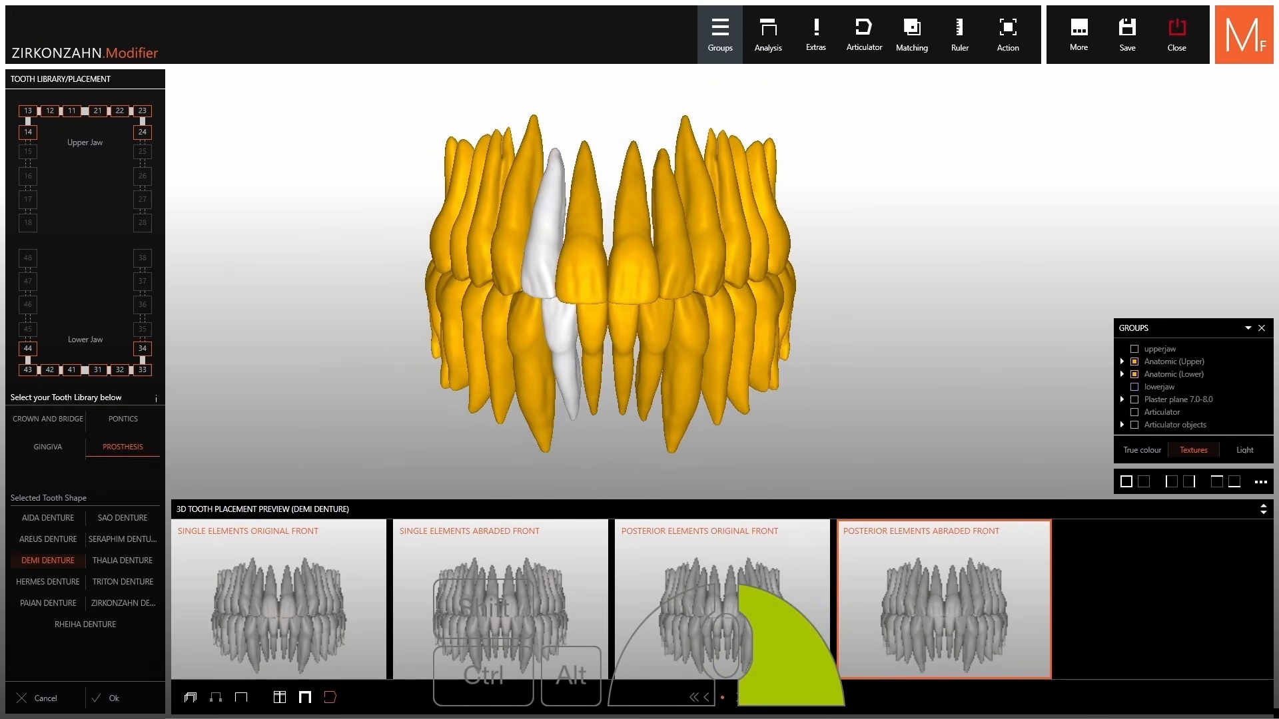
Load the Paian shape from the crown and bridge library and add upper teeth 15, 16 and 17.
click(64, 420)
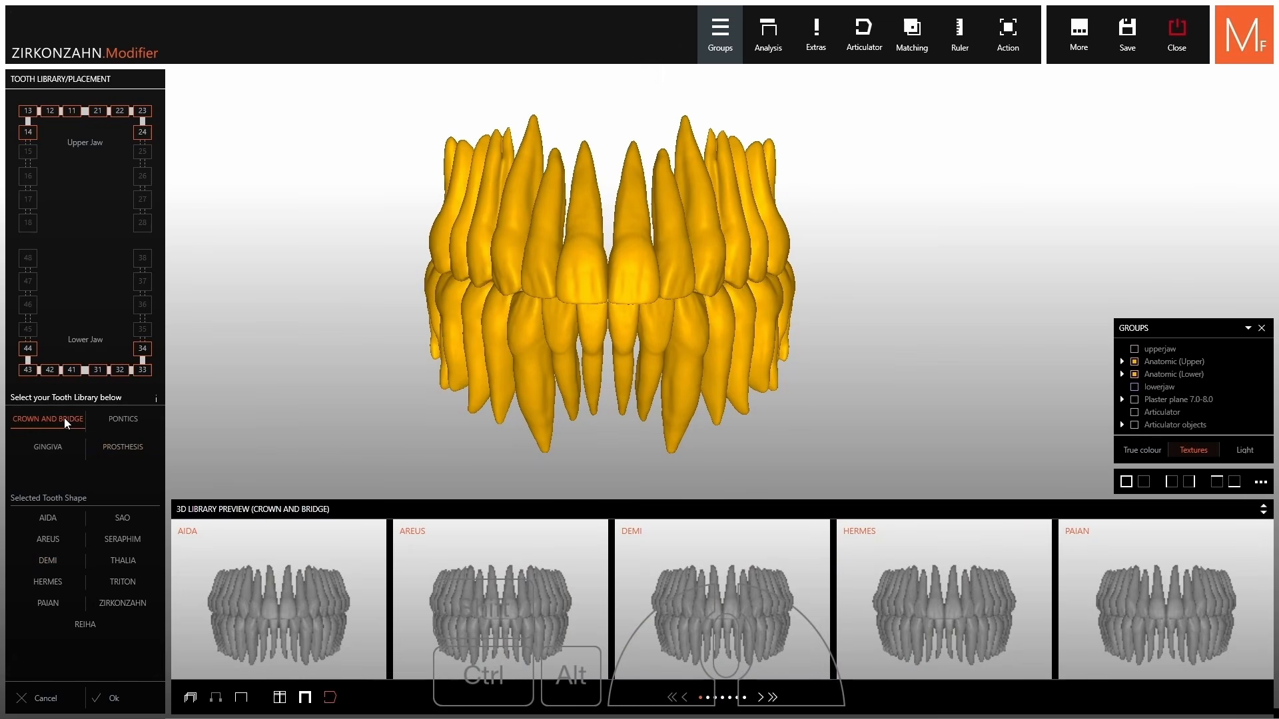
click(49, 608)
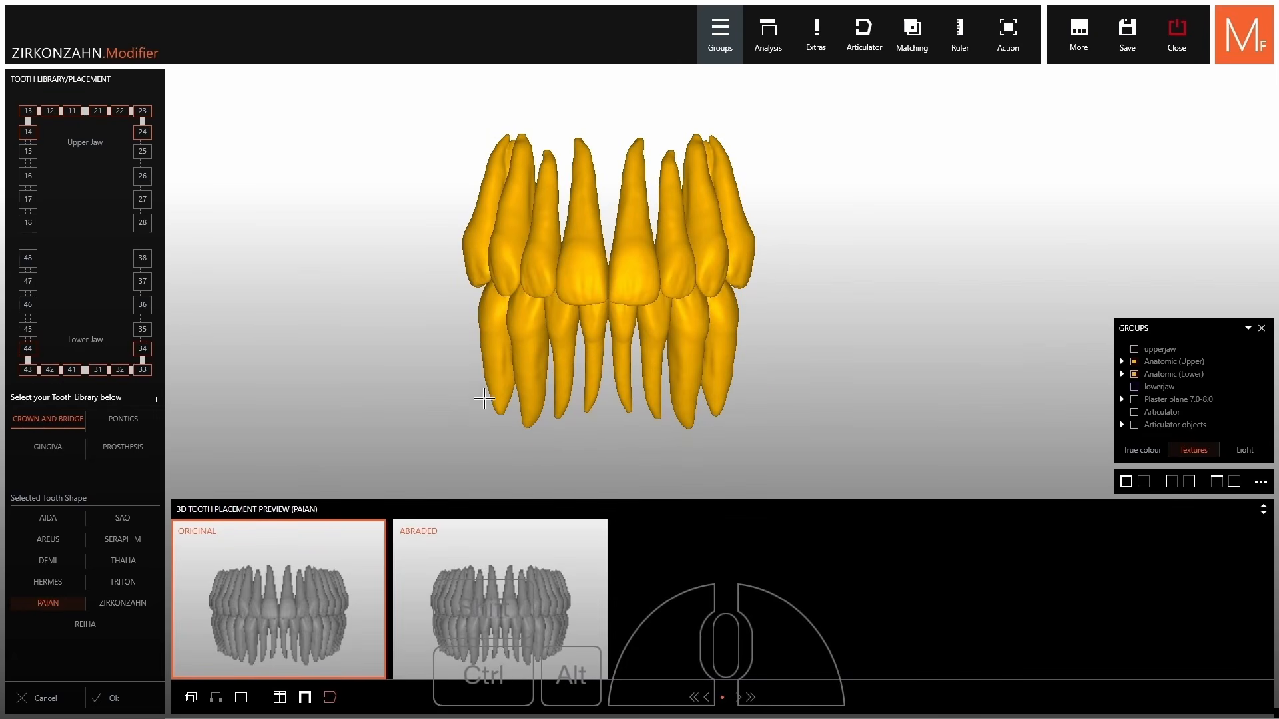
right_drag(483, 400, 484, 405)
click(28, 163)
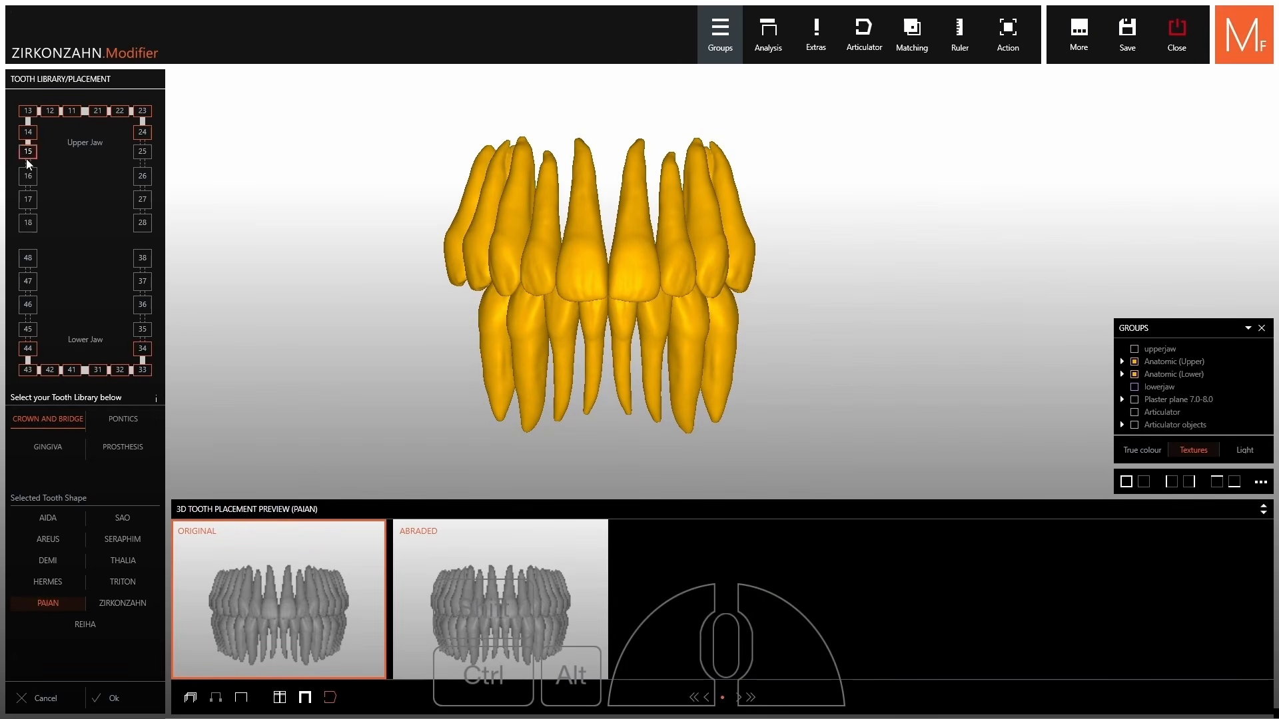
click(28, 177)
click(28, 206)
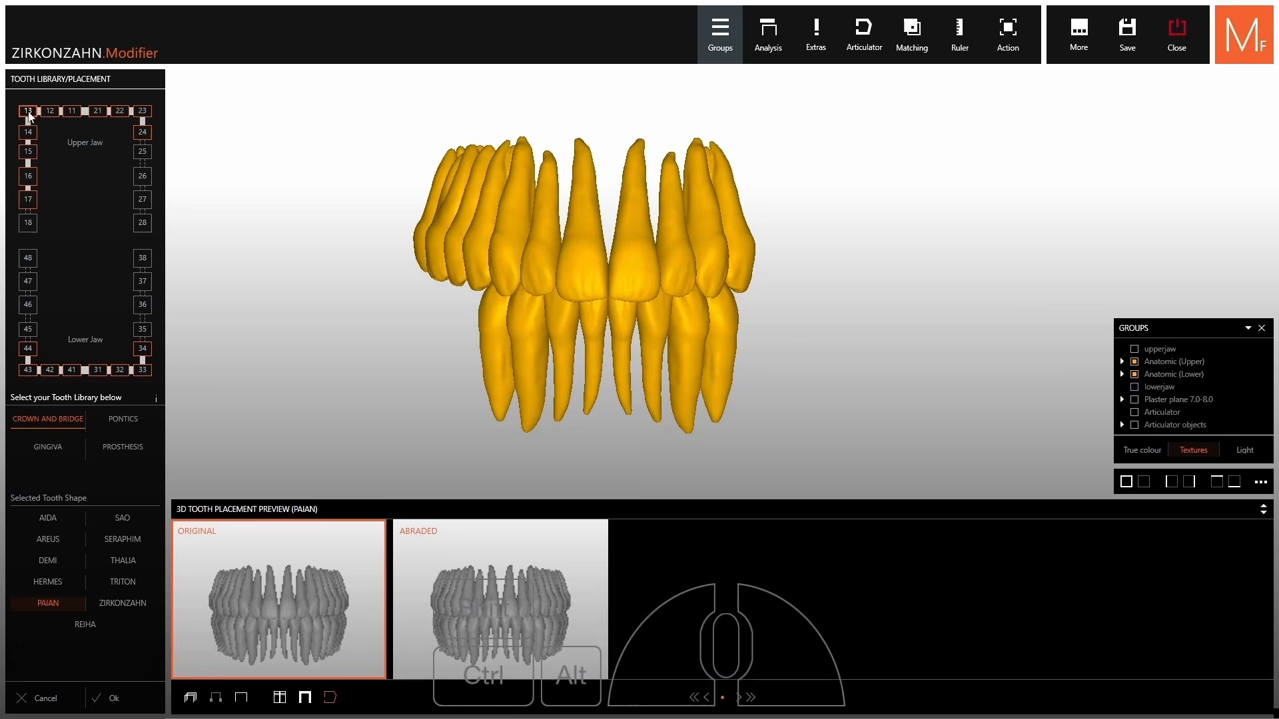
Remove upper teeth 13 to 24 and all lower teeth 34 to 44, keeping only 14 to 17.
mouse_move(29, 114)
mouse_down()
mouse_move(132, 113)
mouse_move(144, 140)
mouse_up()
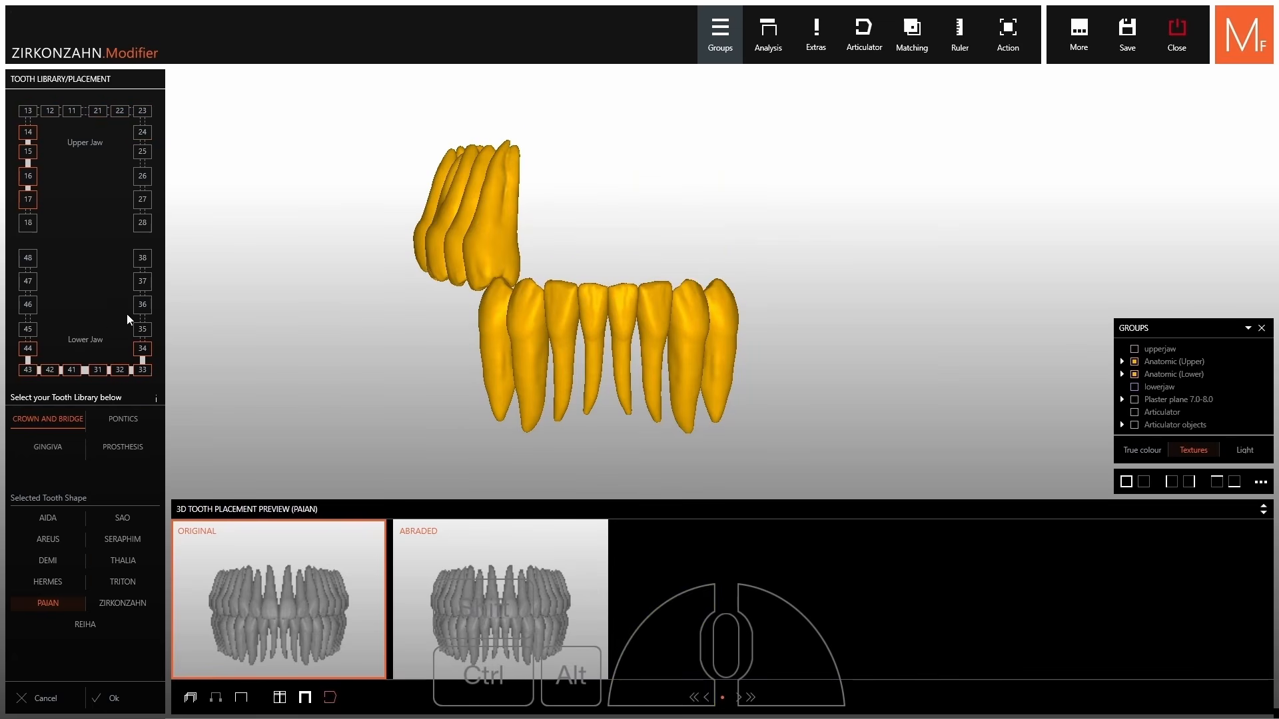
mouse_move(145, 350)
mouse_down()
mouse_move(141, 373)
mouse_move(52, 381)
mouse_move(26, 349)
mouse_up()
right_drag(503, 395, 526, 214)
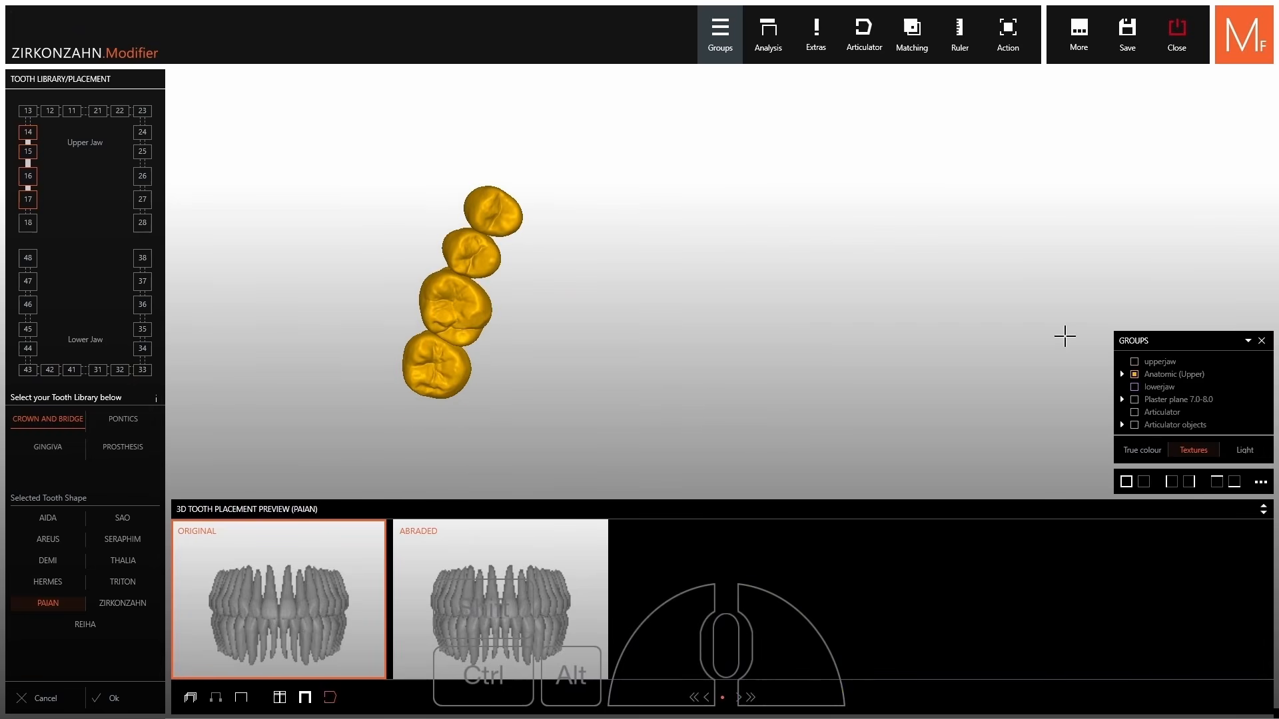
Show the upper jaw scan, align the teeth to the Plaster plane 7.0-8.0 and hide that plane.
click(1134, 362)
right_drag(796, 338, 828, 322)
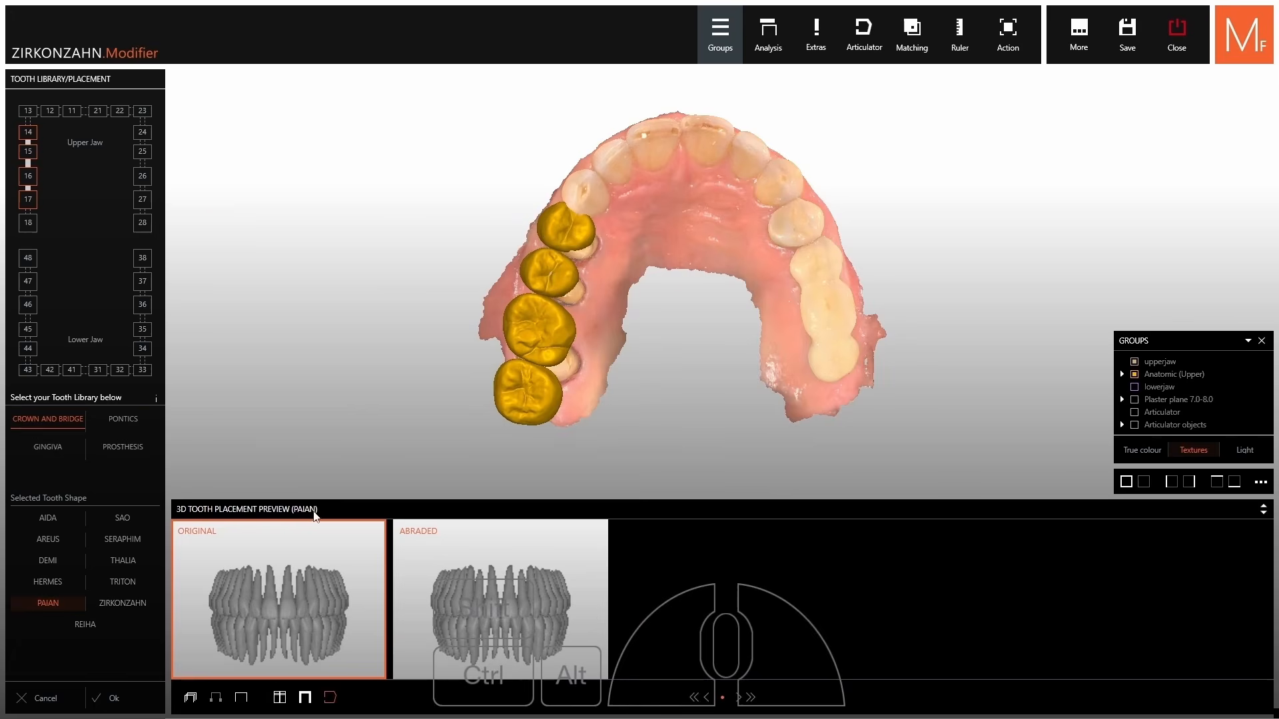
click(280, 697)
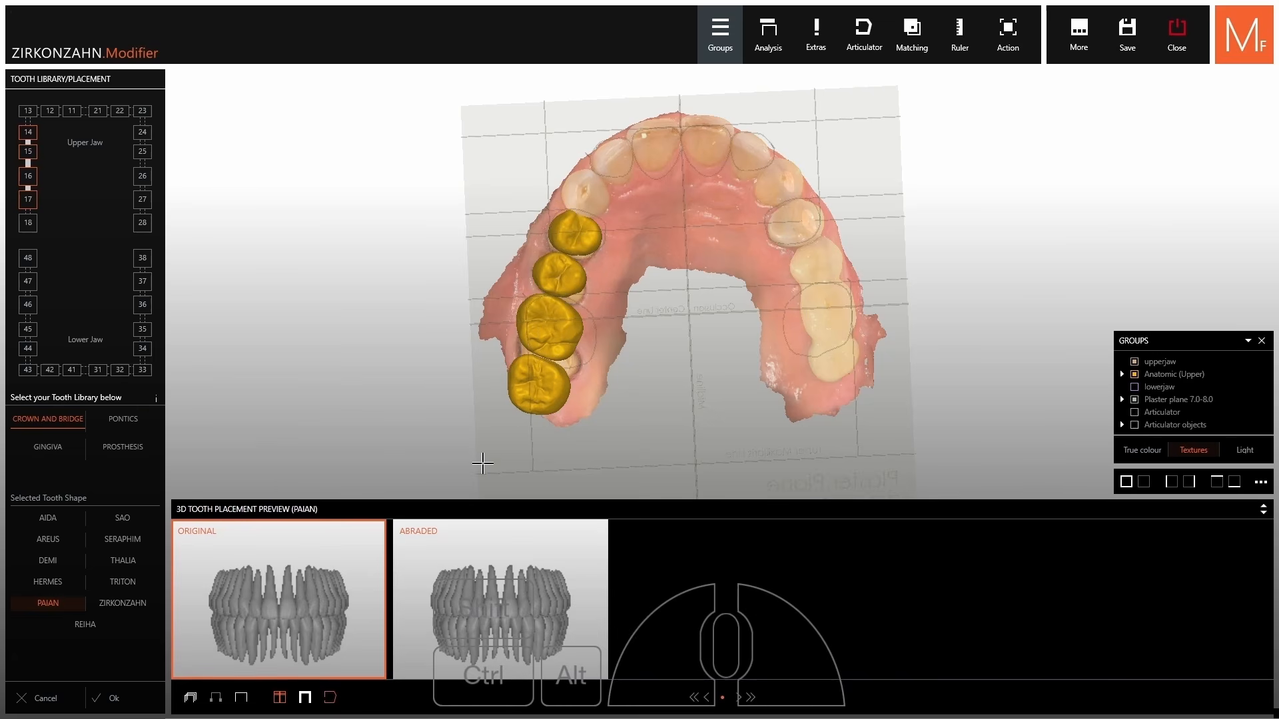
click(1135, 402)
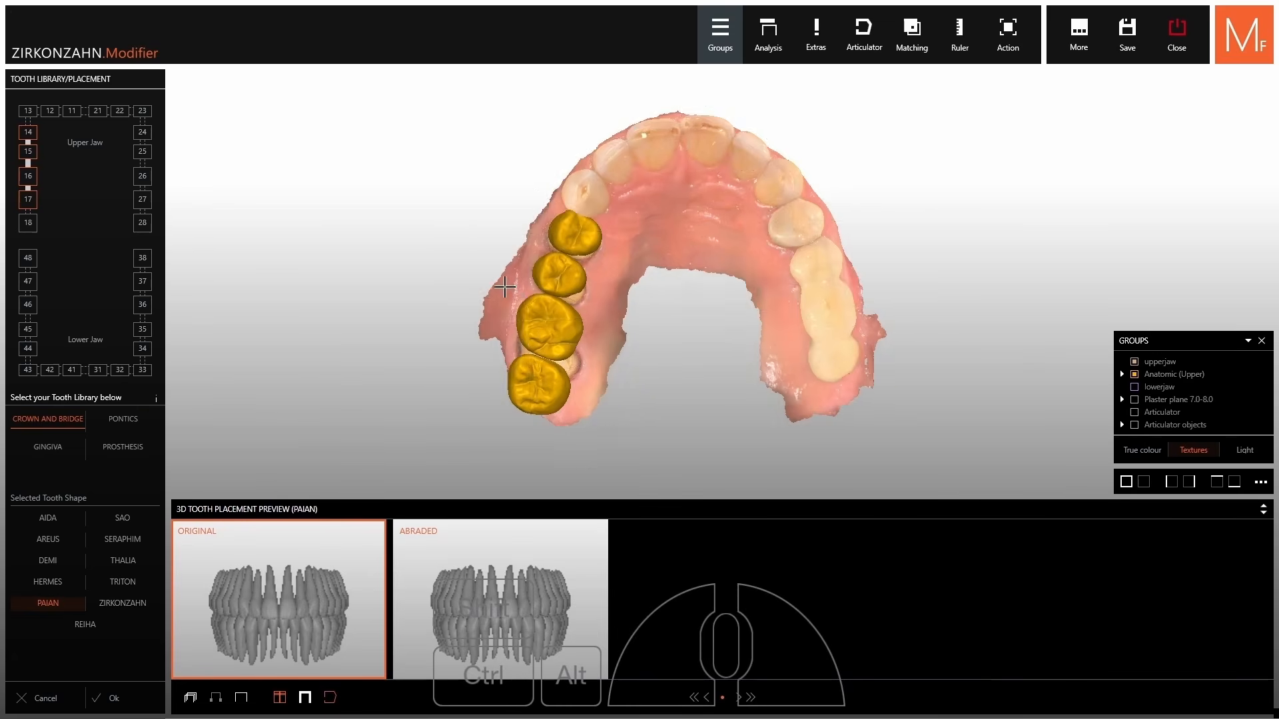
mouse_move(506, 286)
right_down()
mouse_move(533, 265)
mouse_move(501, 274)
mouse_move(499, 263)
right_up()
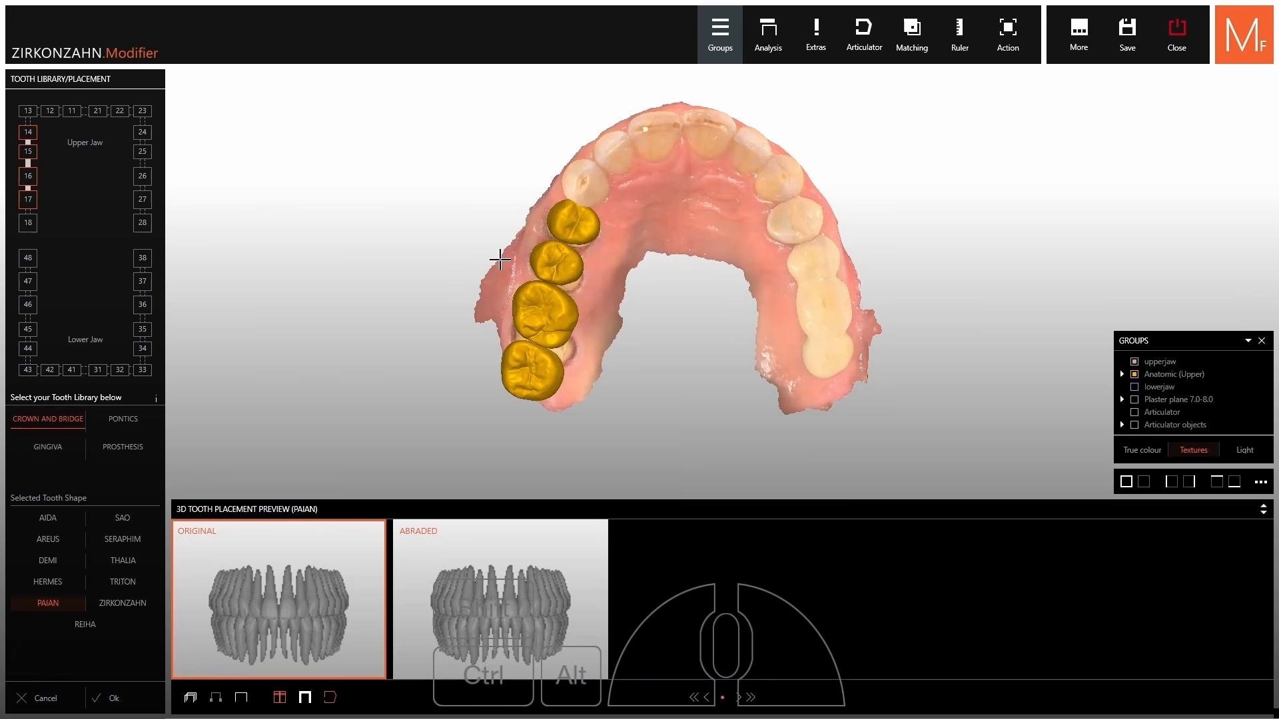
Turn on the analysis colour map with the -3 to 0 scale and accept the tooth library placement.
click(747, 62)
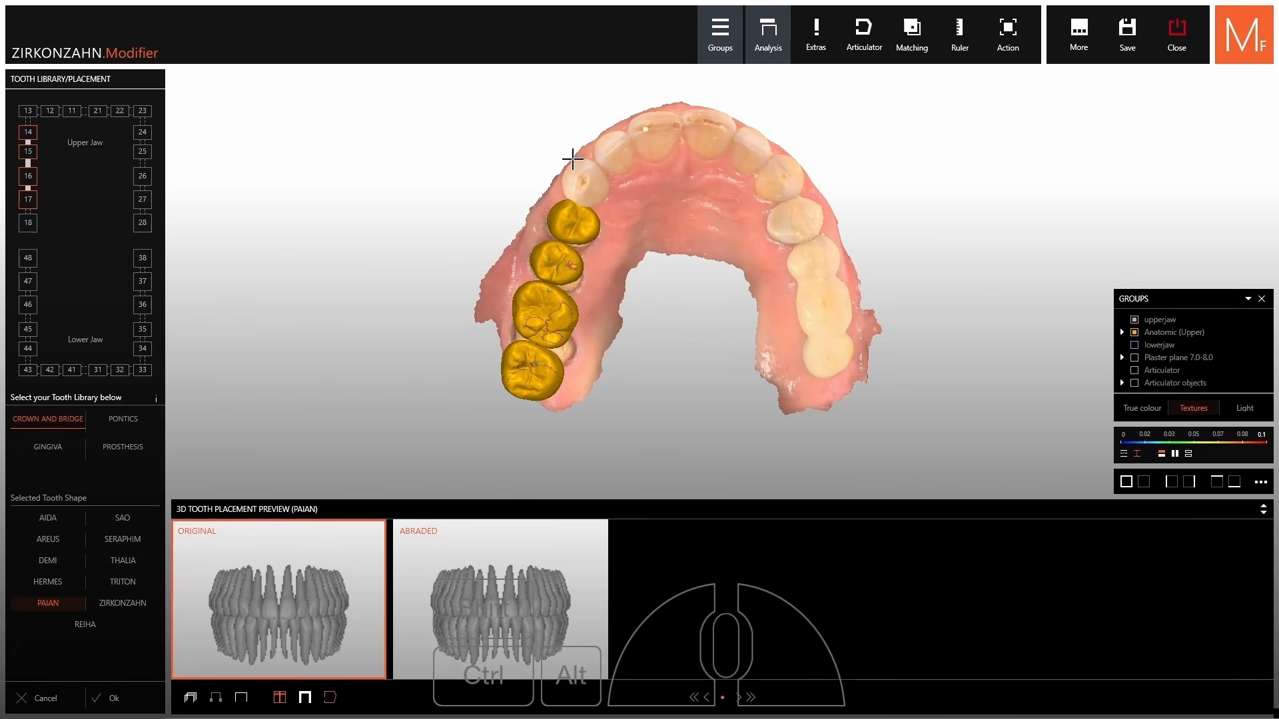
click(1125, 455)
right_drag(411, 230, 407, 226)
click(127, 698)
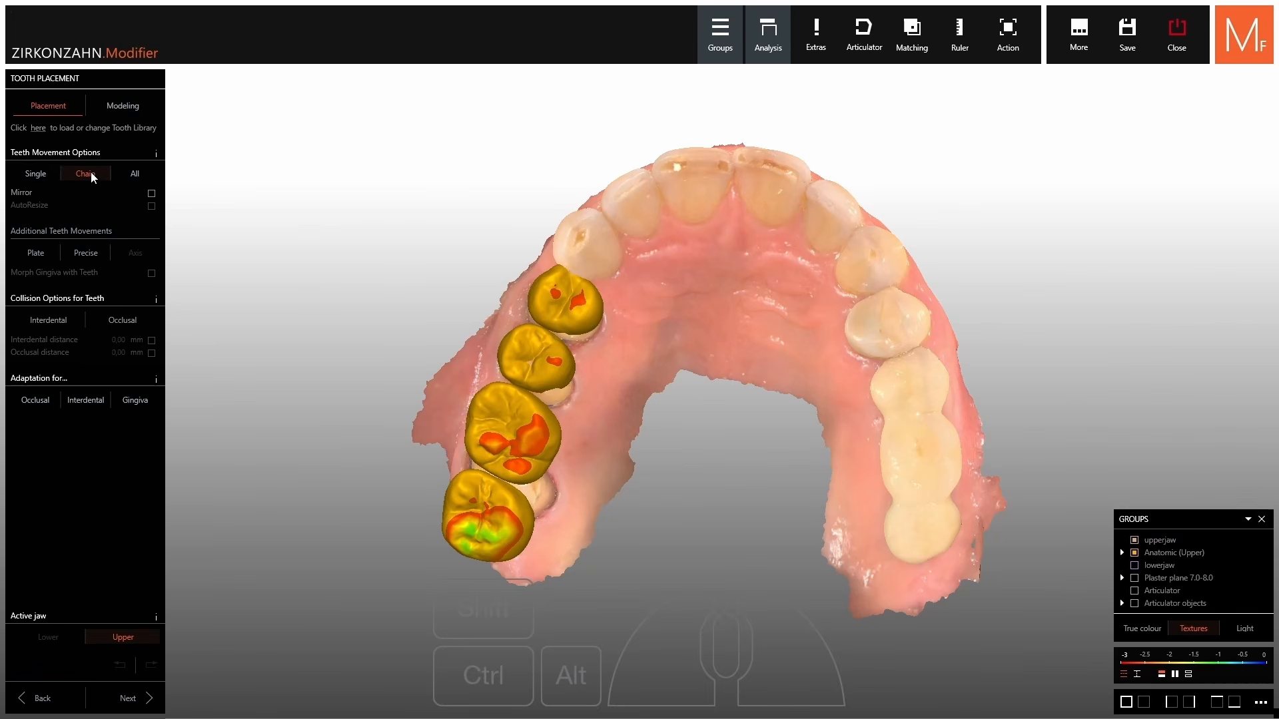
Shift tooth 17 slightly in Single movement, and adjust teeth 17 and 14 in Chain movement.
click(41, 176)
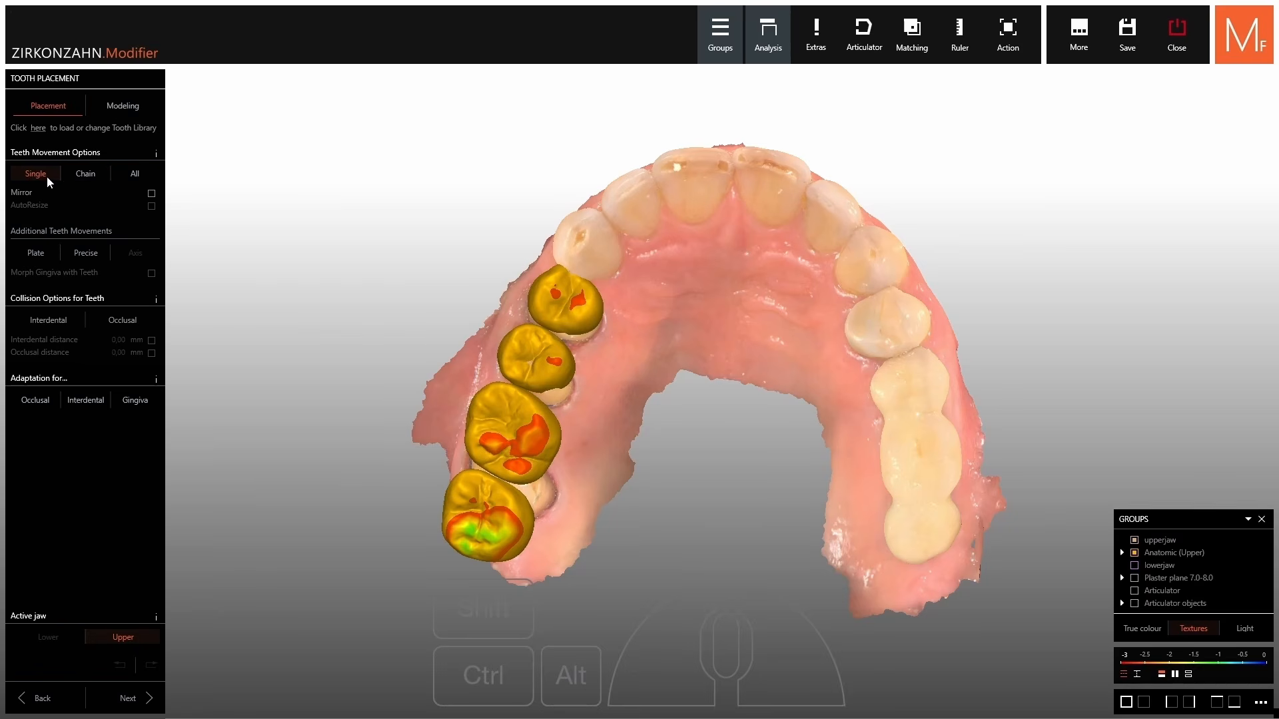
drag(465, 493, 468, 492)
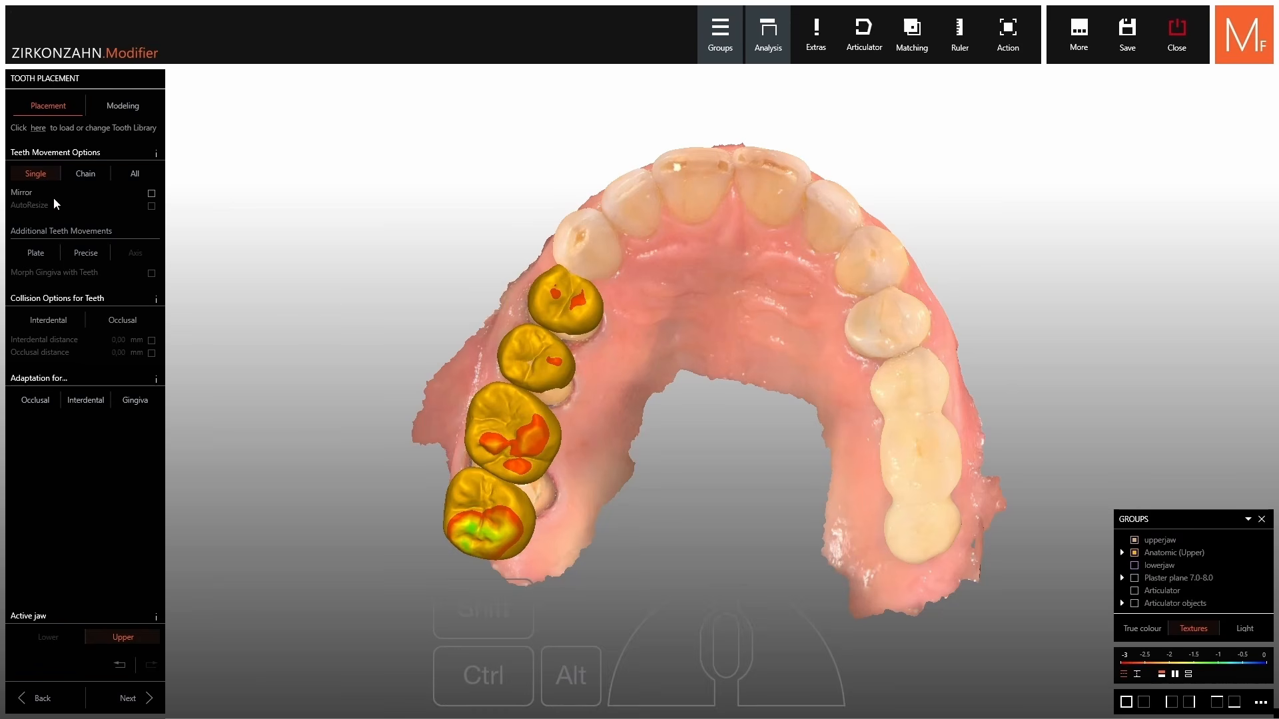
click(84, 175)
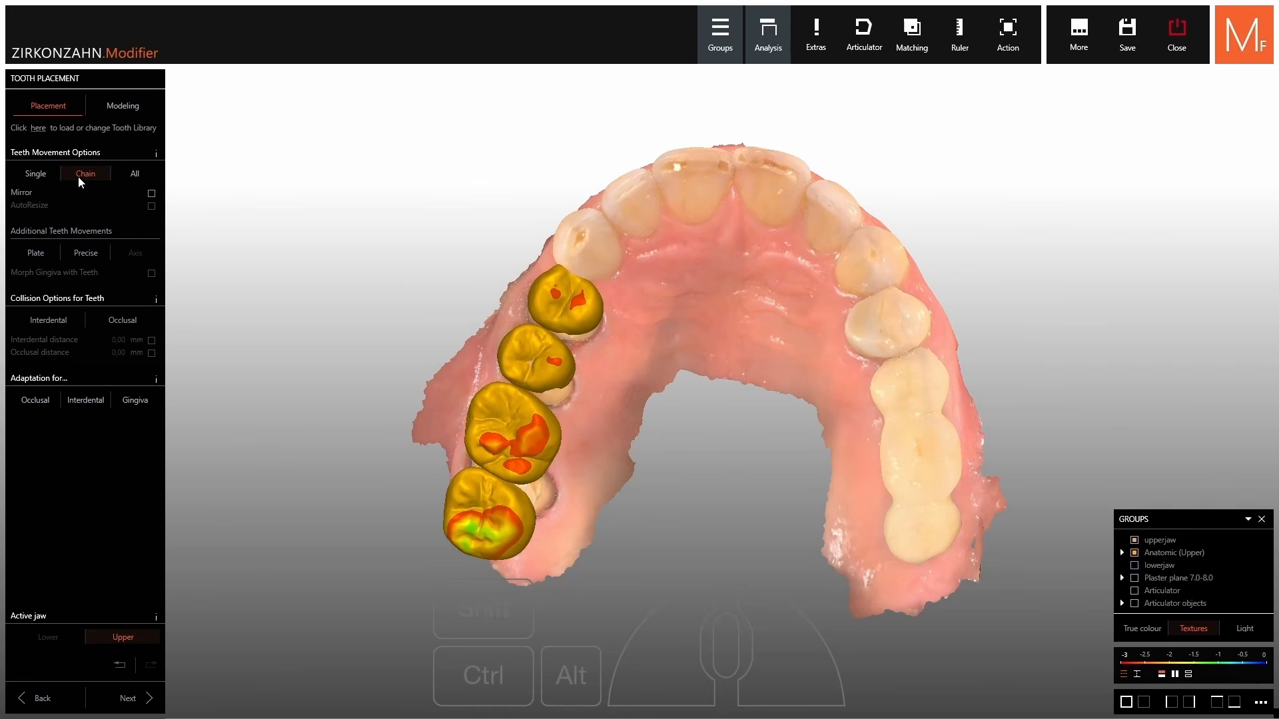
mouse_move(471, 491)
mouse_down()
mouse_move(466, 509)
mouse_move(471, 490)
mouse_up()
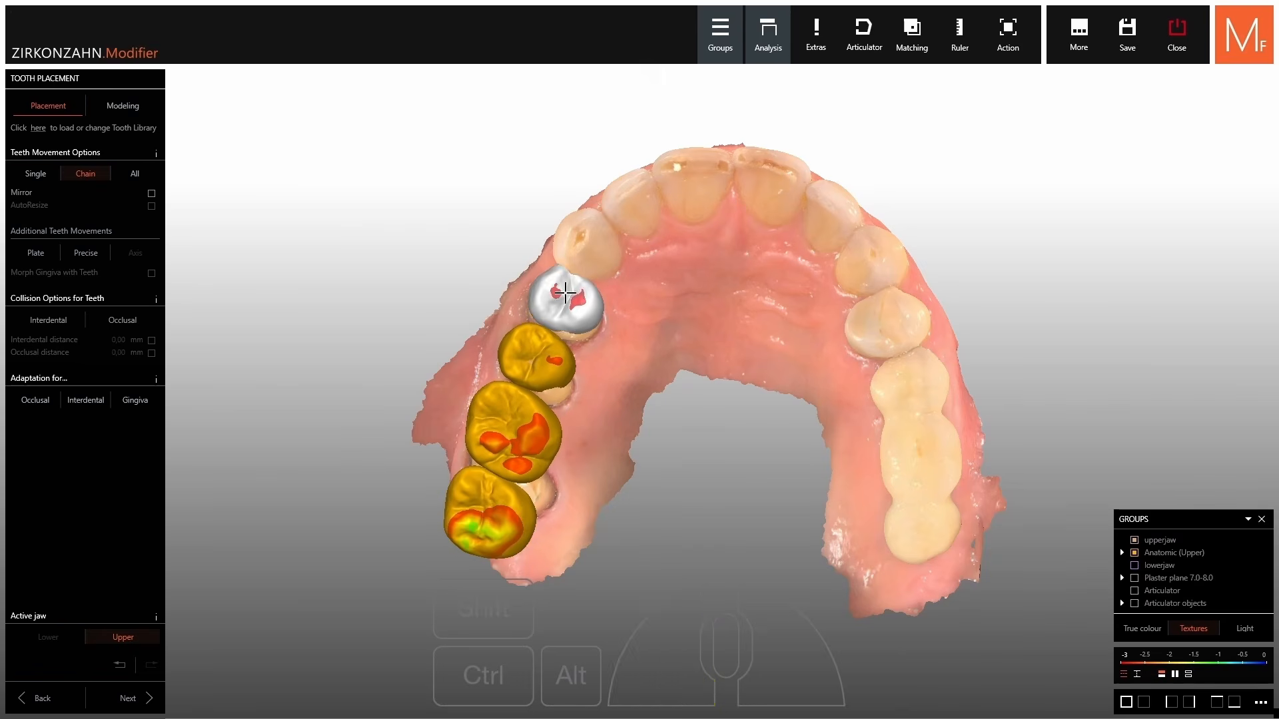
drag(571, 300, 563, 303)
drag(486, 500, 486, 499)
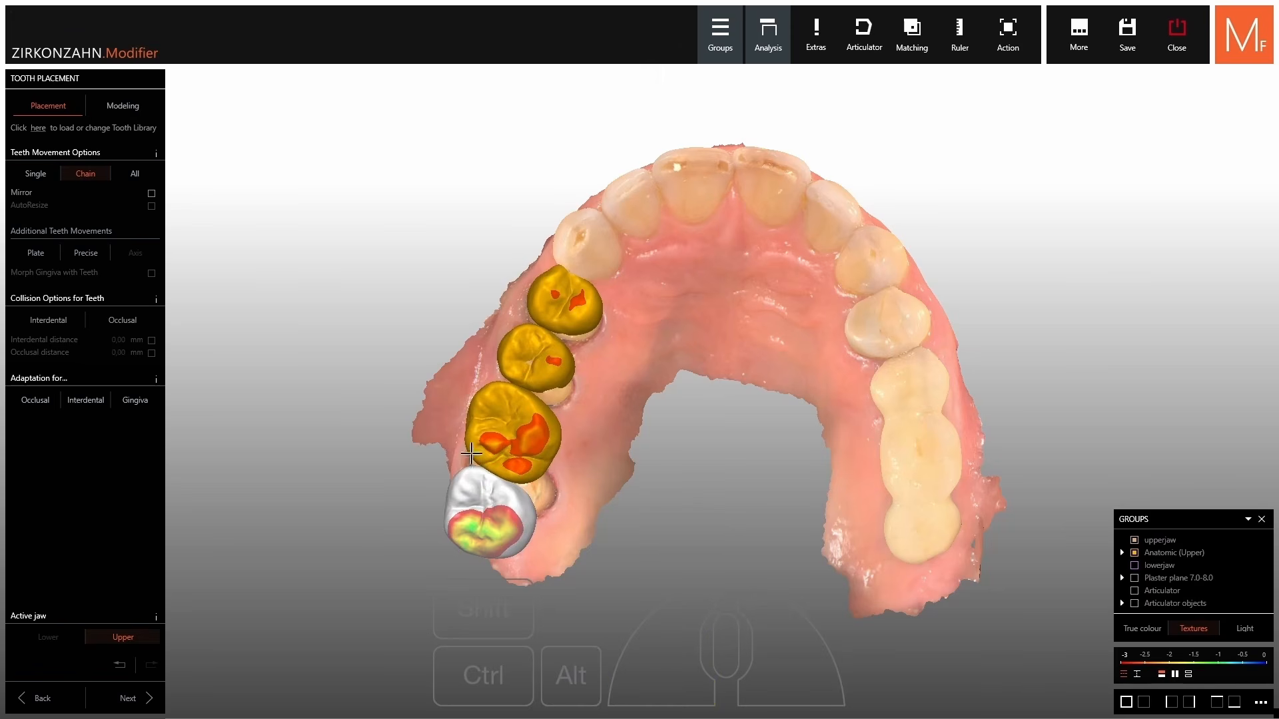
Enable the Interdental collision option and move teeth 17 and 16 separately in Single movement.
scroll(338, 265, up, 3)
right_drag(340, 265, 363, 236)
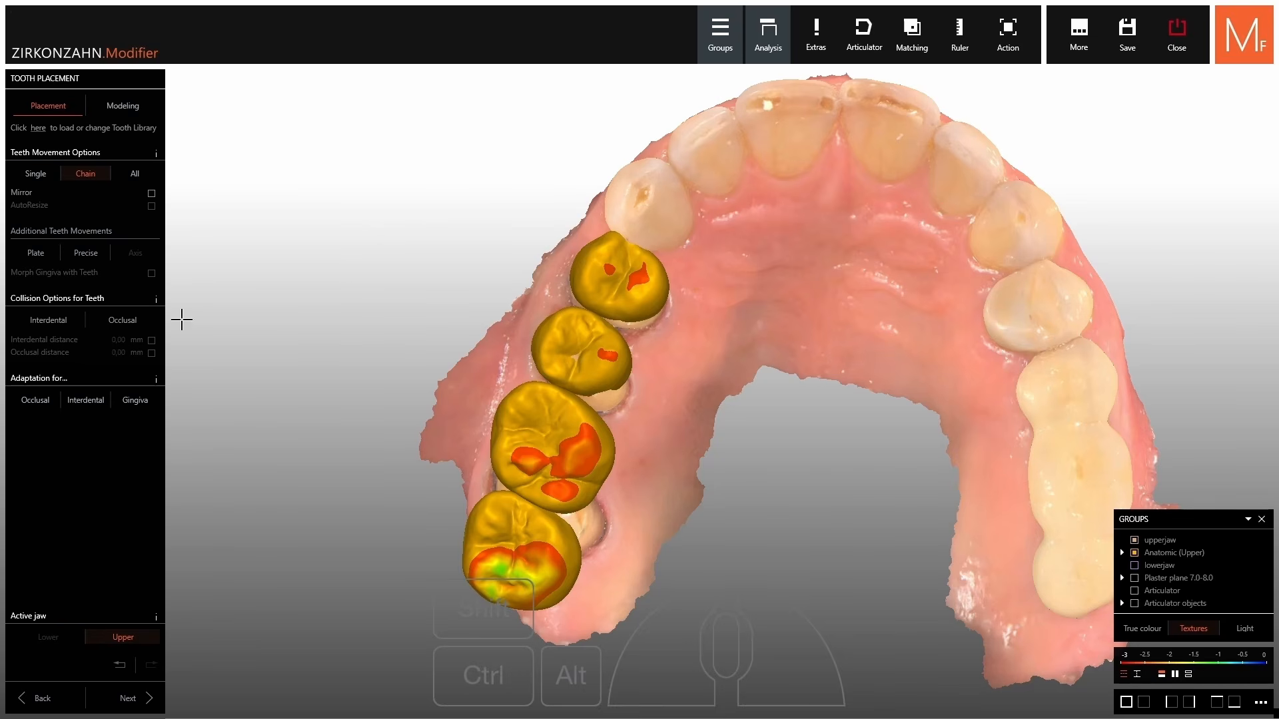
click(53, 326)
scroll(520, 550, up, 5)
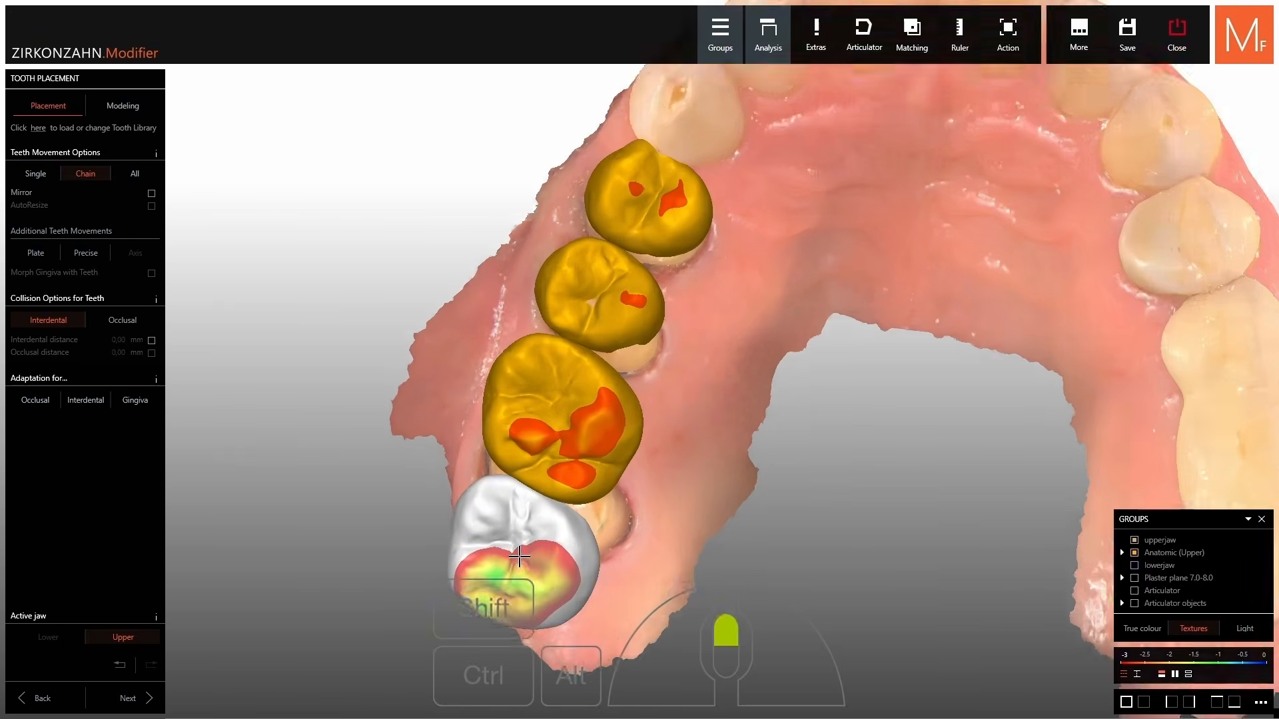
right_drag(510, 537, 464, 463)
click(36, 176)
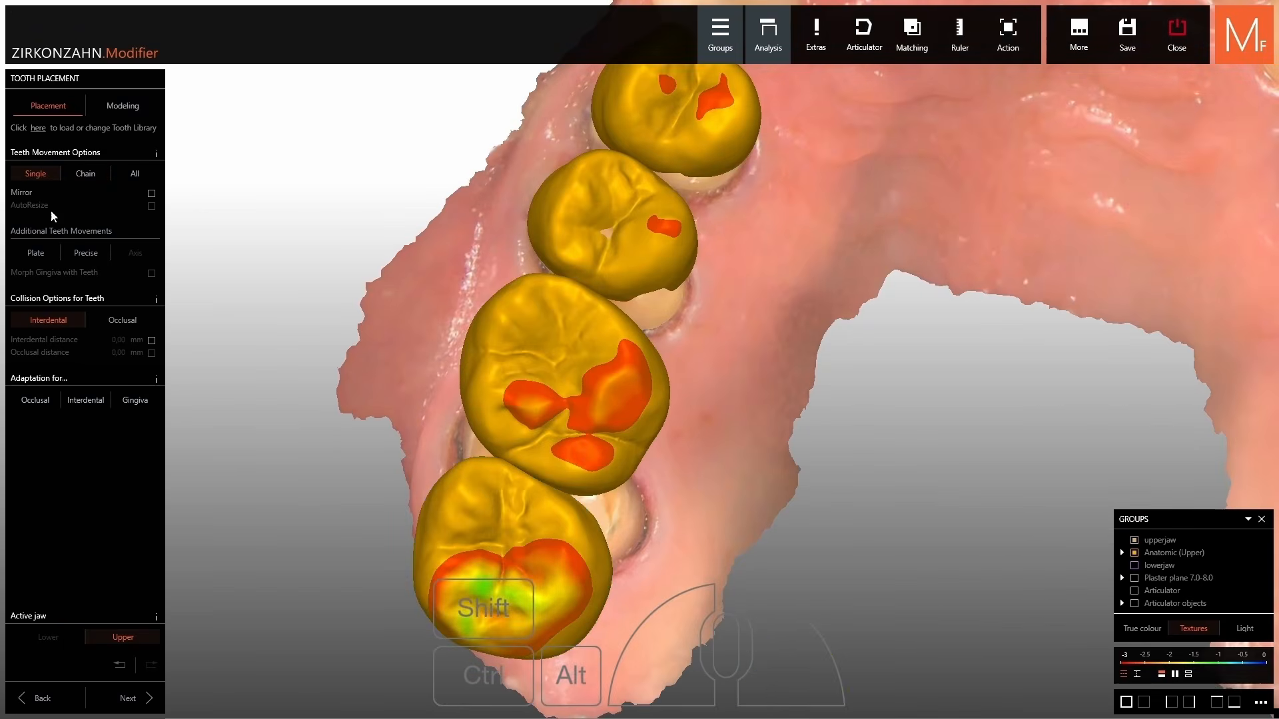
mouse_move(547, 517)
mouse_down()
mouse_move(542, 531)
mouse_move(557, 499)
mouse_up()
mouse_move(583, 365)
mouse_down()
mouse_move(578, 390)
mouse_move(586, 374)
mouse_up()
Hide the upper jaw scan and adjust the positions of teeth 16 and 17 individually.
ctrl+middle_click(822, 291)
right_drag(822, 291, 822, 309)
drag(577, 417, 578, 402)
shift+drag(508, 536, 516, 513)
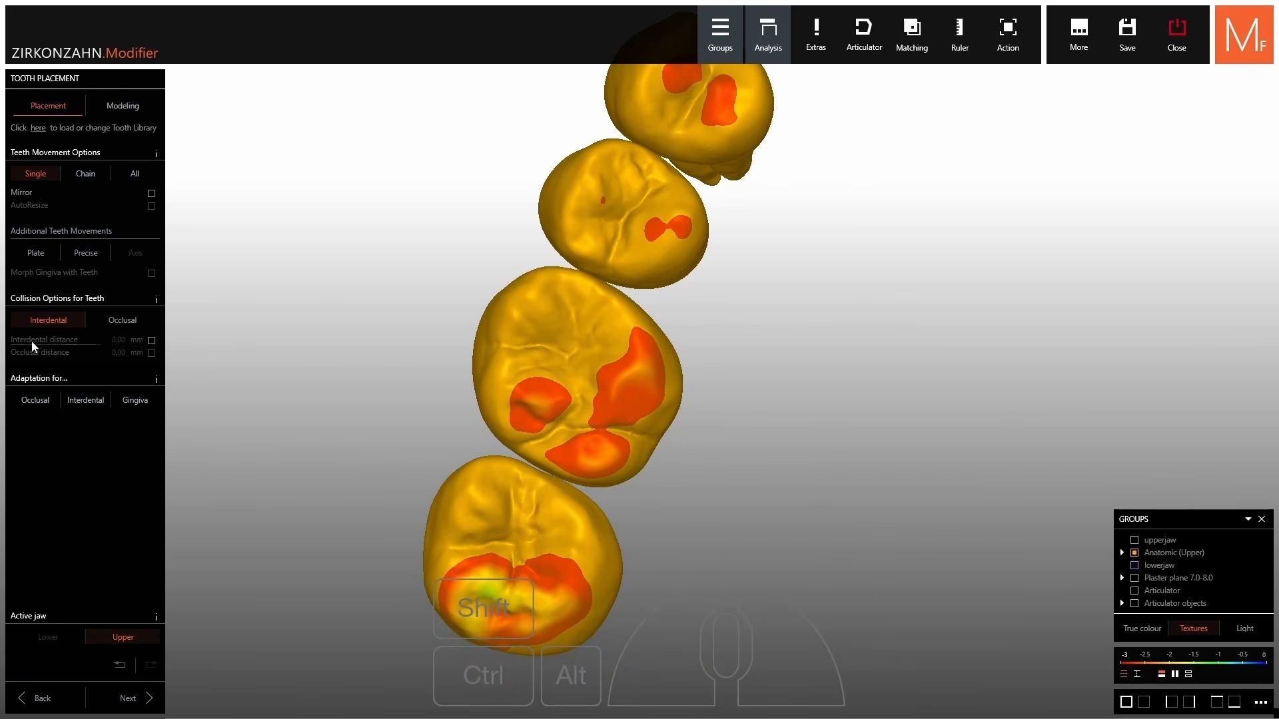
Activate an interdental distance of 0,00 mm, move tooth 17 and show the upper jaw scan again.
click(152, 341)
mouse_move(491, 524)
mouse_down()
mouse_move(495, 511)
mouse_move(481, 516)
mouse_up()
ctrl+shift+middle_click(711, 360)
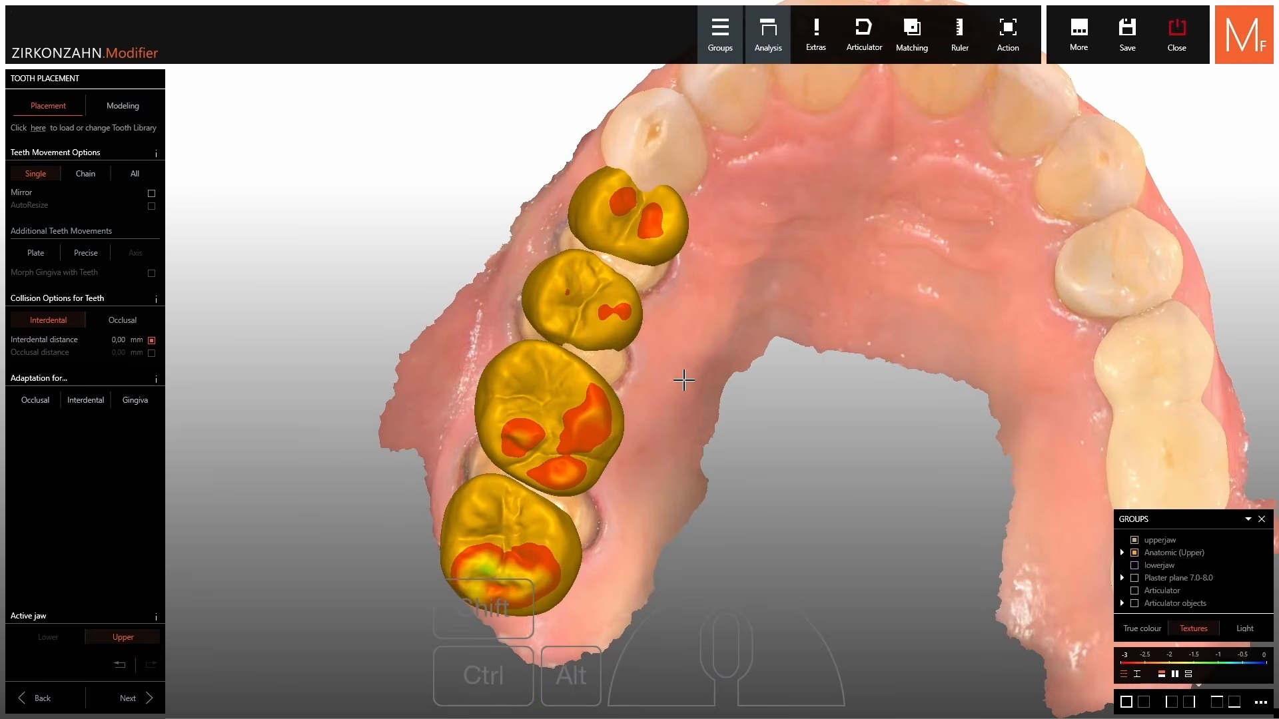
right_drag(682, 377, 678, 385)
Reposition tooth 17 over the upper jaw scan and switch the teeth movement to Chain.
click(494, 524)
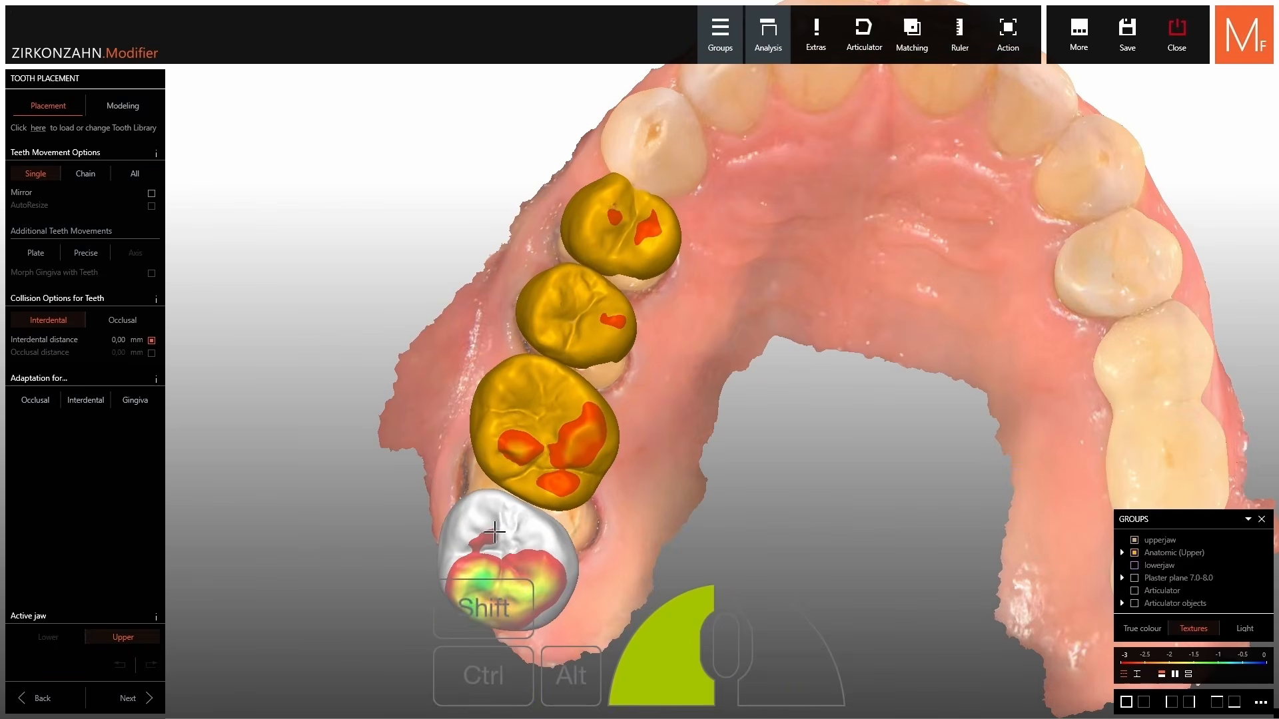
drag(494, 531, 496, 528)
click(82, 174)
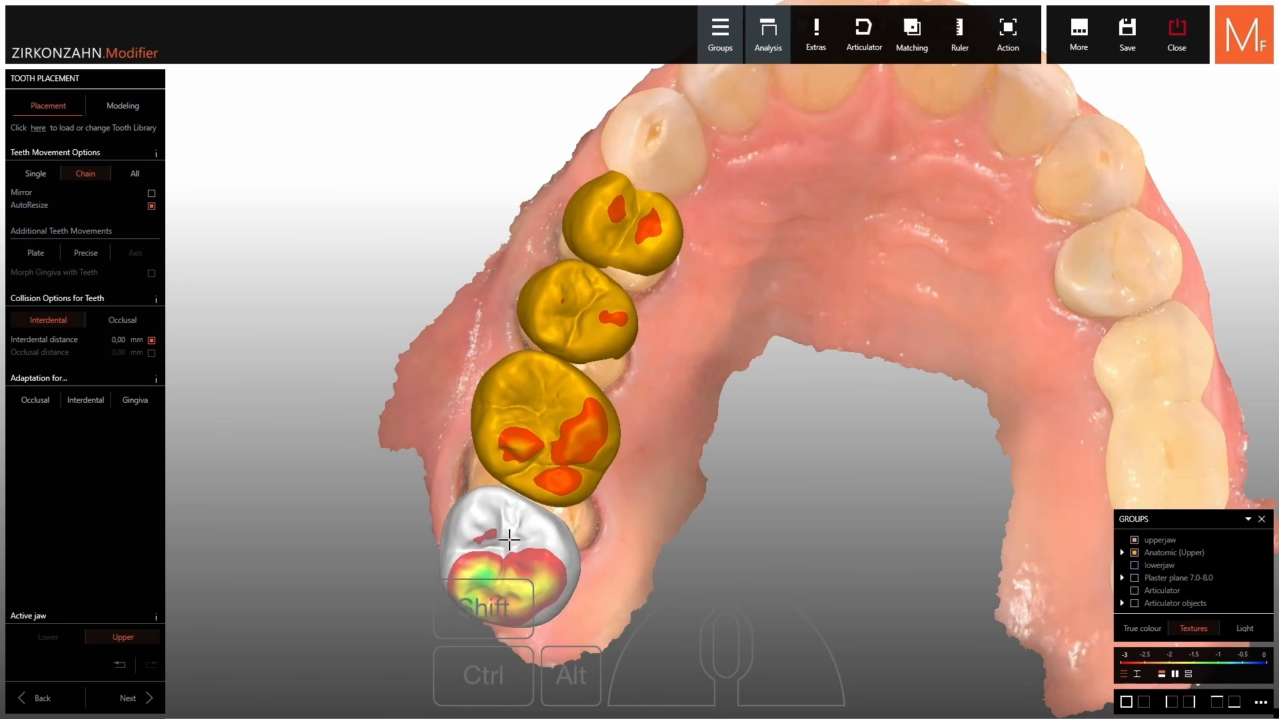
Shift the crown chain by teeth 17 and 14 to fit the preparations on the upper jaw scan.
shift+drag(509, 539, 512, 533)
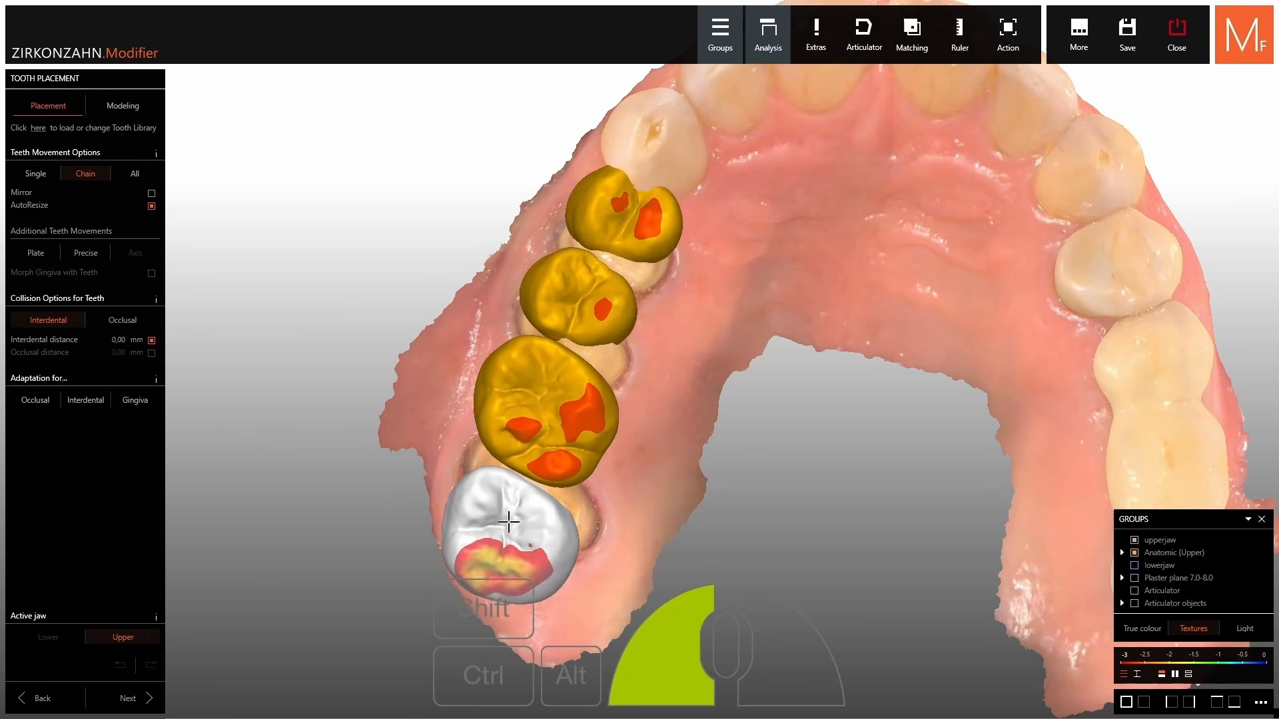
click(617, 247)
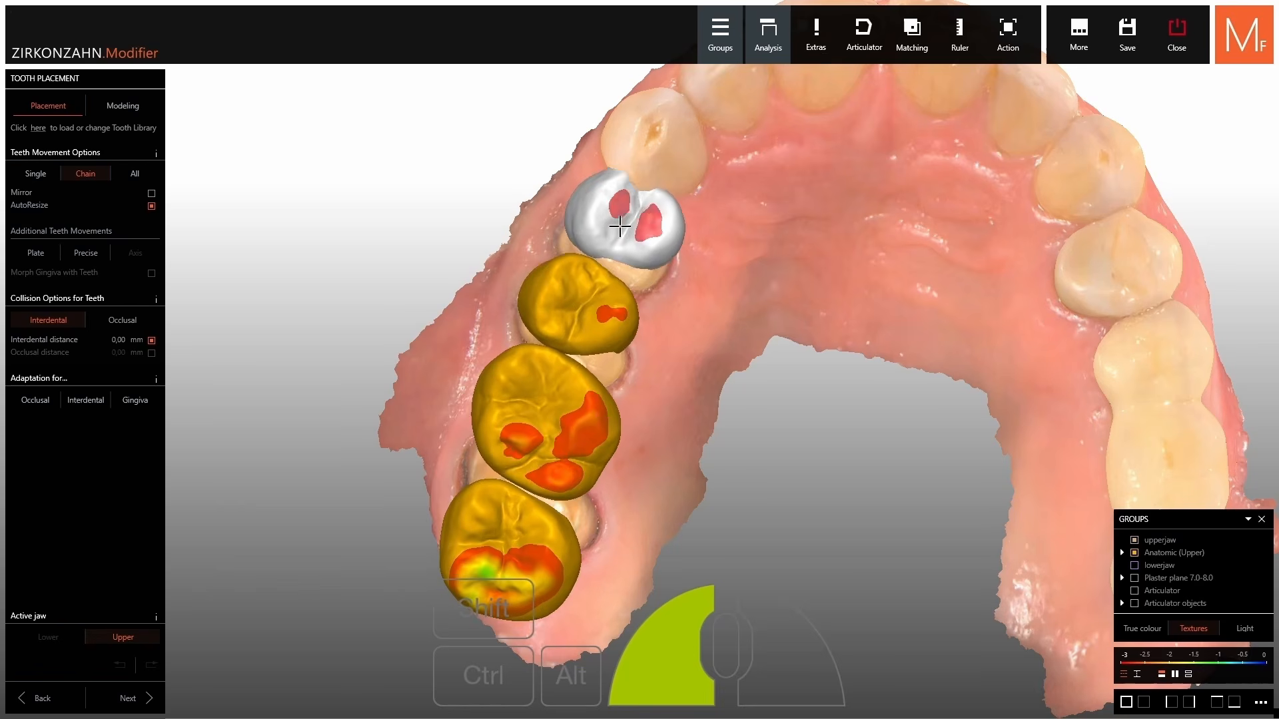
drag(619, 227, 609, 254)
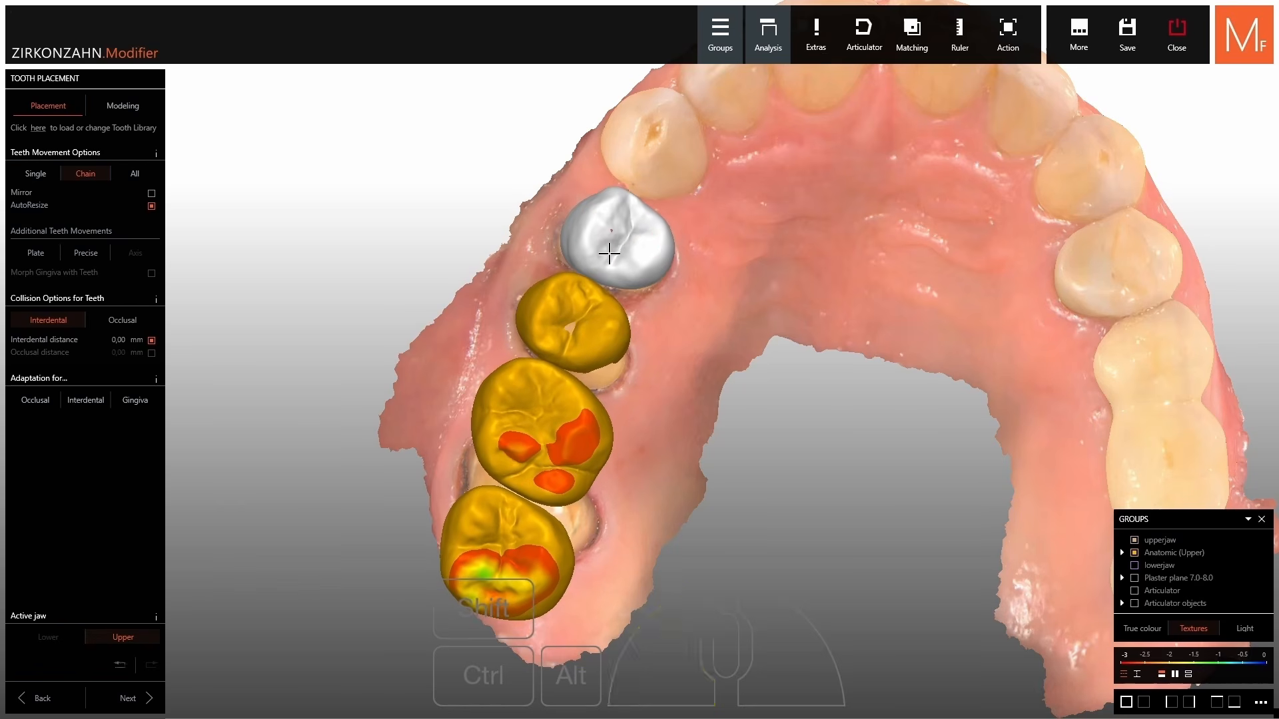
drag(526, 543, 526, 558)
right_drag(677, 332, 678, 325)
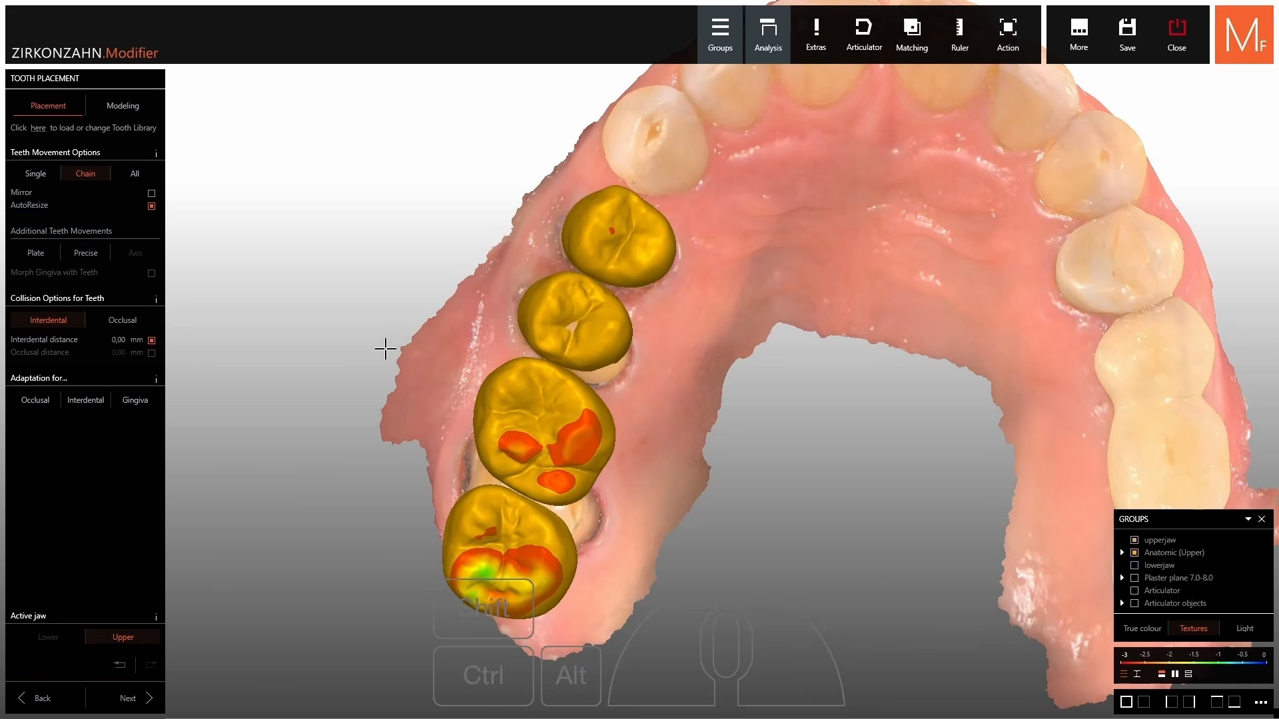
Enable the Occlusal collision option alongside Interdental and move the crown chain by tooth 15.
click(123, 321)
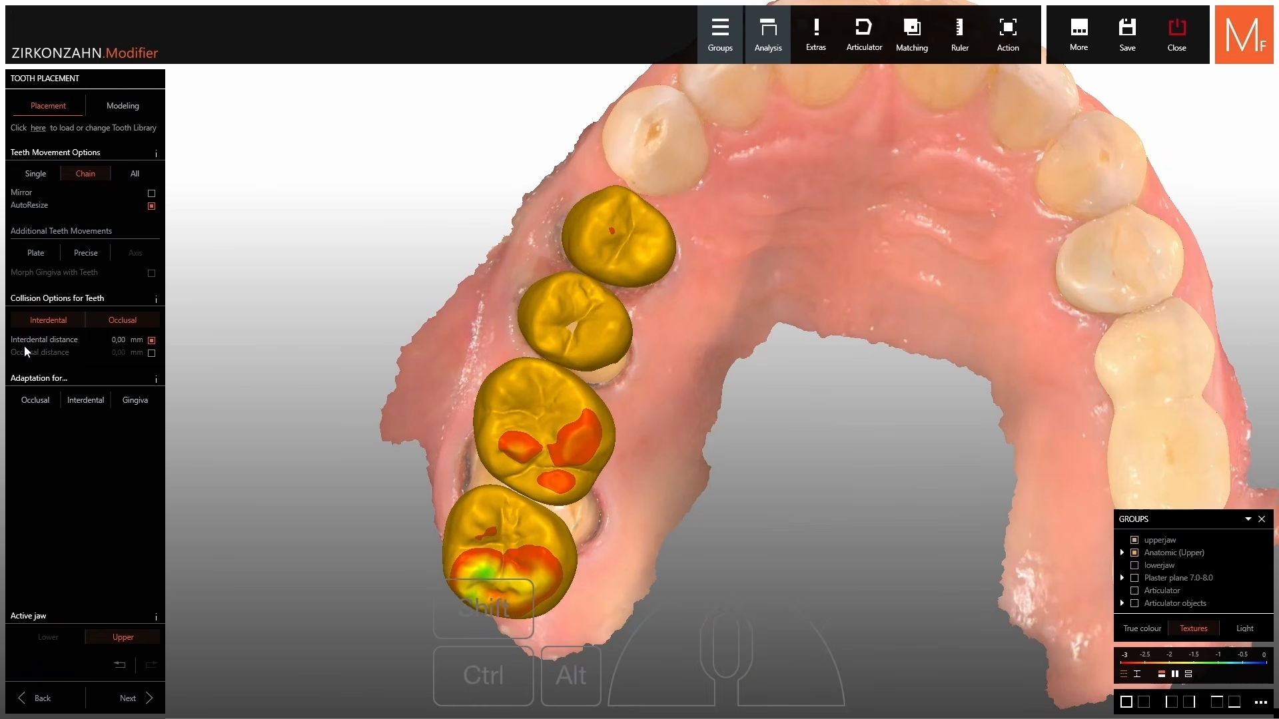
click(531, 394)
right_drag(530, 393, 529, 370)
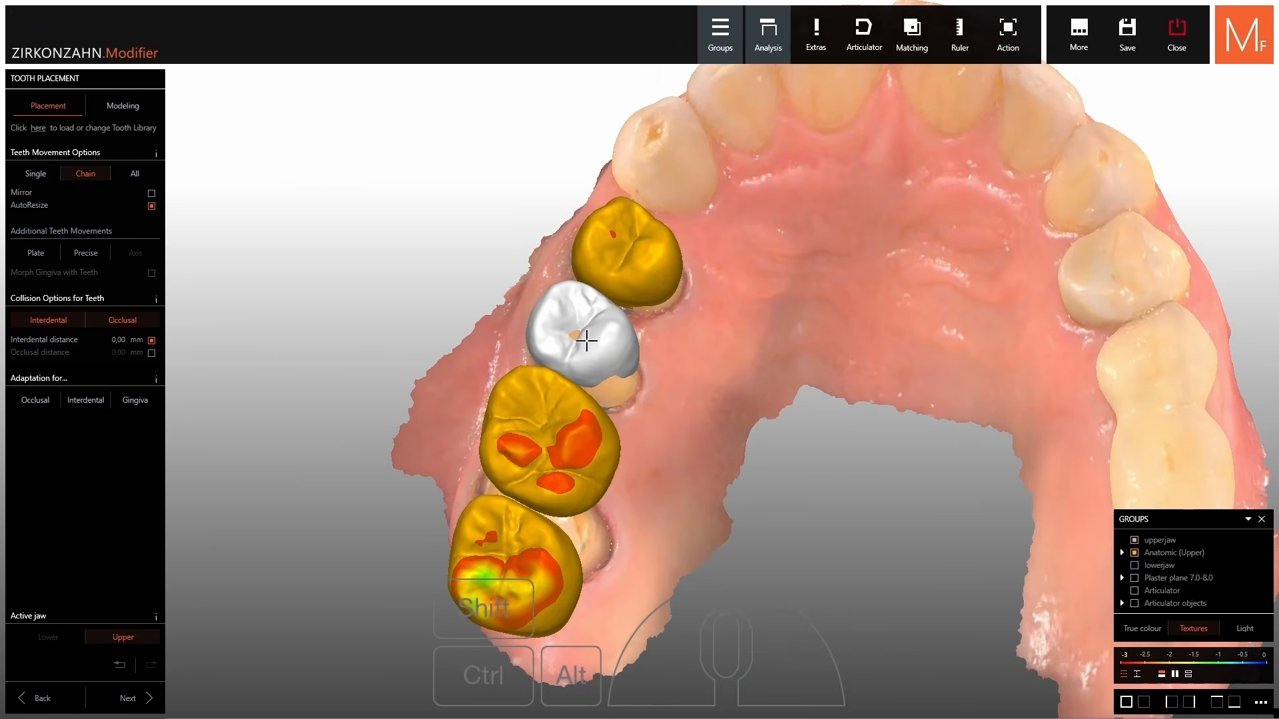
drag(591, 353, 591, 355)
right_drag(591, 355, 510, 320)
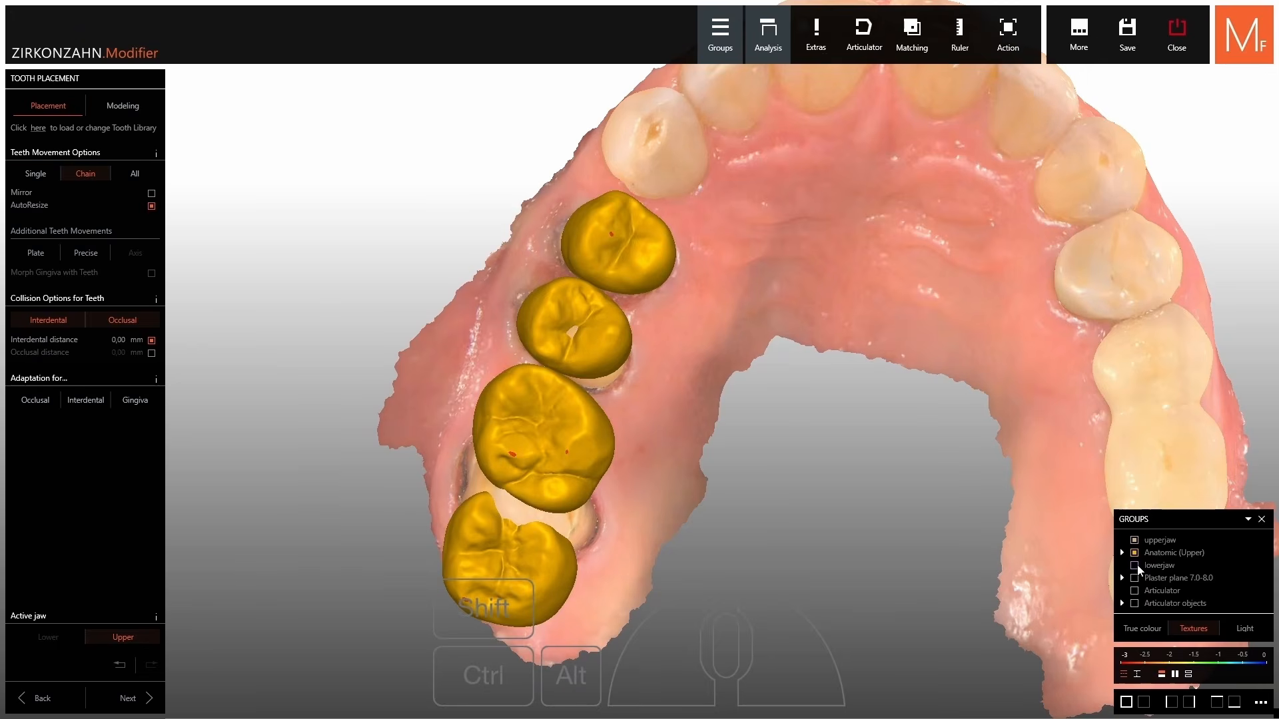
Show the lower jaw scan, adjust tooth 17 against the opposing teeth, and hide the lower jaw scan again.
click(1137, 566)
right_drag(816, 351, 896, 493)
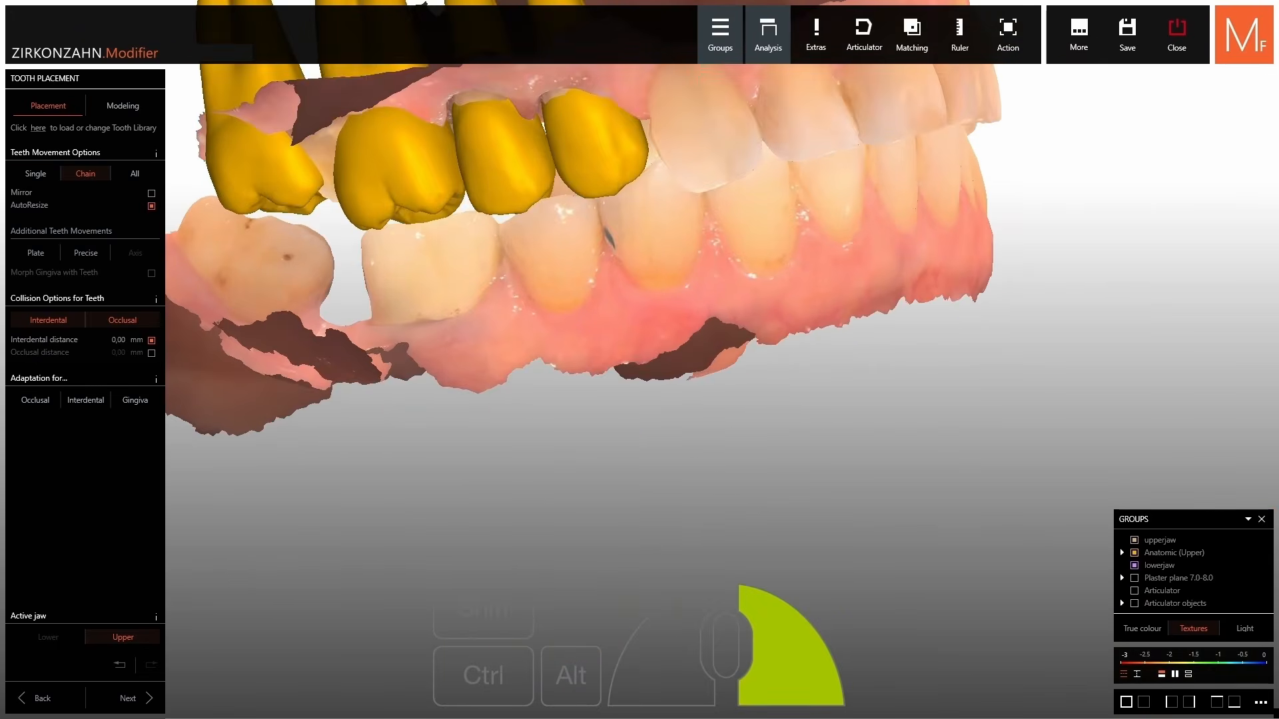
scroll(429, 182, up, 1)
right_drag(427, 181, 441, 185)
drag(279, 188, 265, 180)
right_drag(602, 279, 636, 263)
ctrl+middle_click(628, 294)
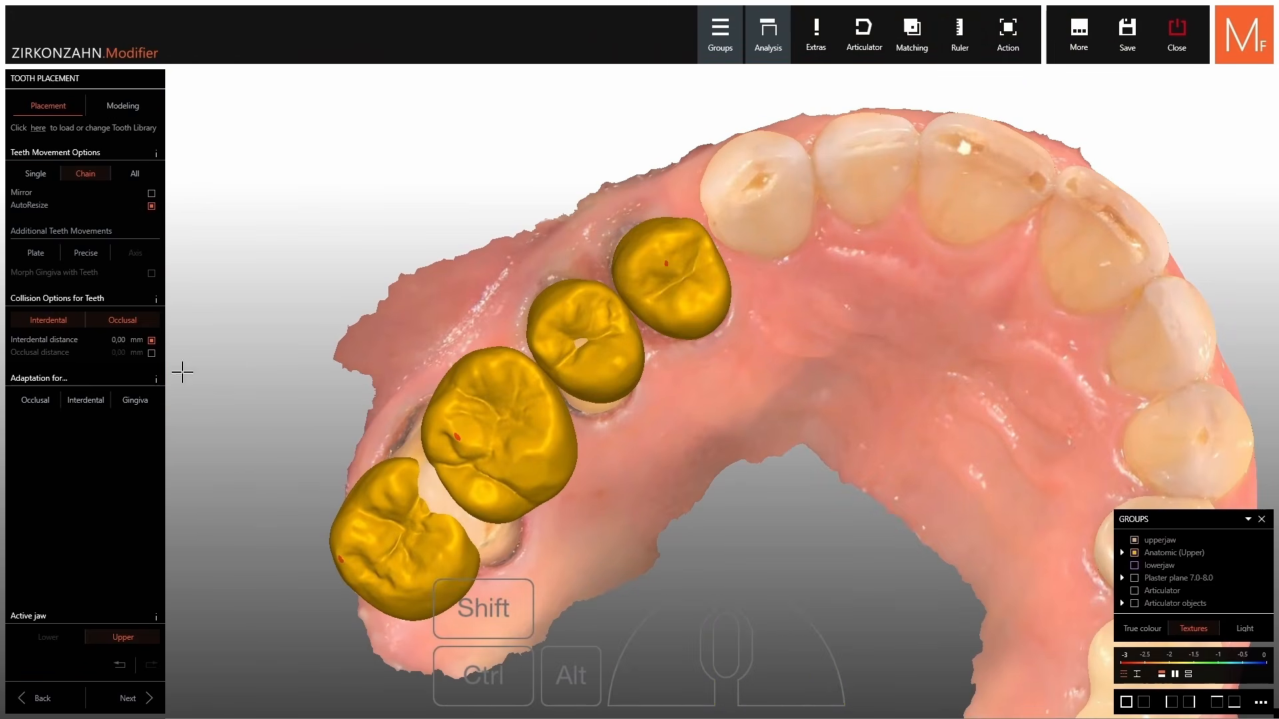
Turn off the Occlusal collision option, set the teeth movement to All, and reposition the four crowns together.
click(122, 319)
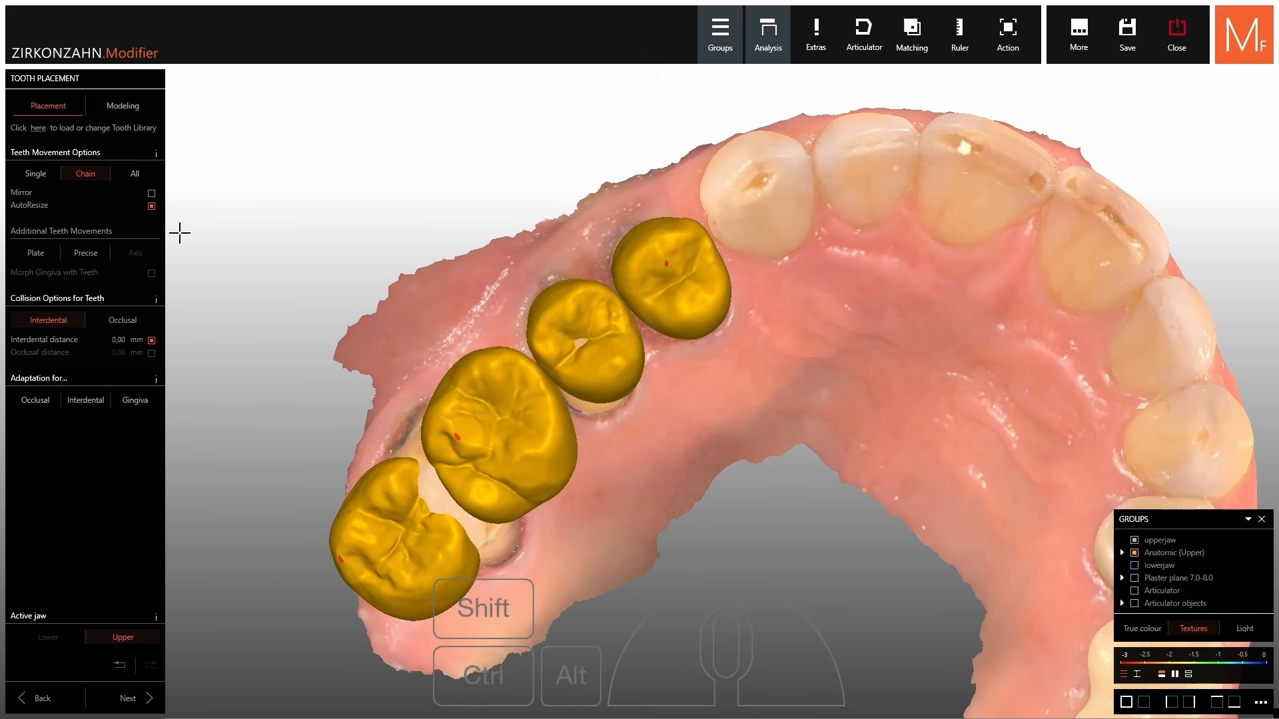
click(132, 174)
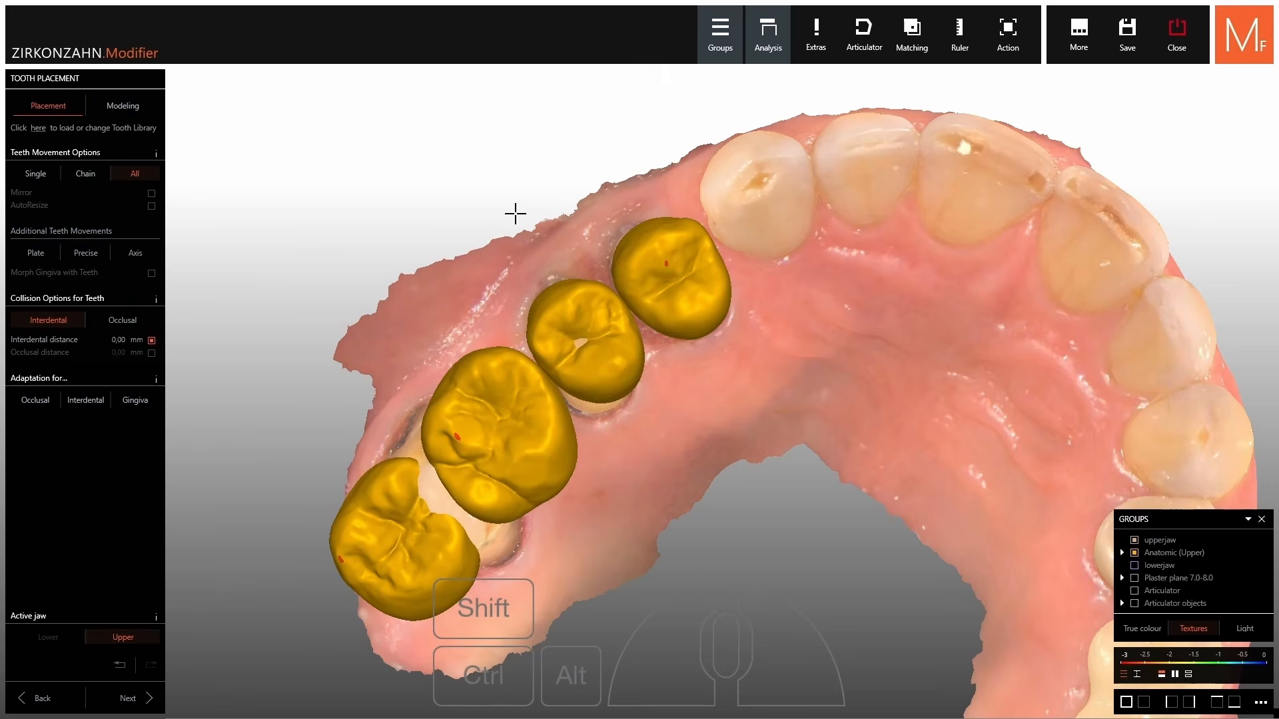
right_drag(515, 214, 589, 263)
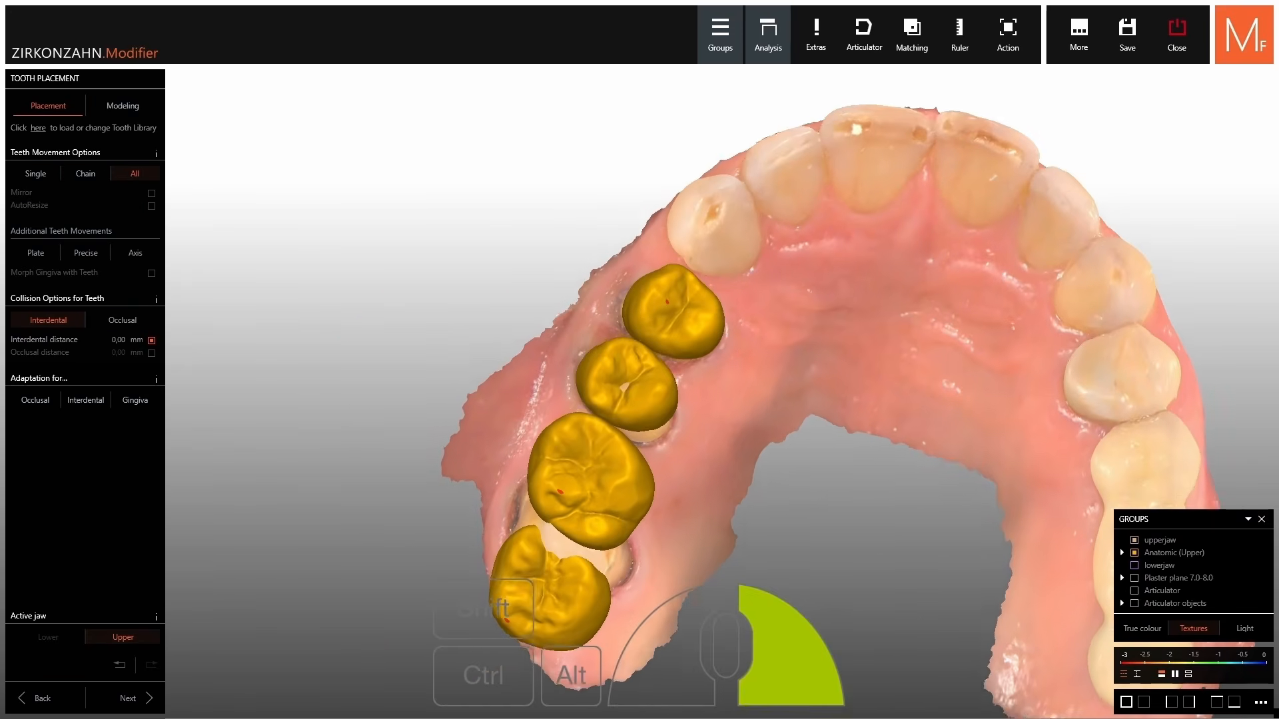
click(622, 368)
mouse_move(622, 367)
mouse_down()
mouse_move(598, 365)
mouse_move(625, 351)
mouse_up()
right_drag(625, 351, 462, 230)
drag(556, 213, 556, 217)
right_drag(556, 217, 580, 275)
right_drag(599, 349, 595, 347)
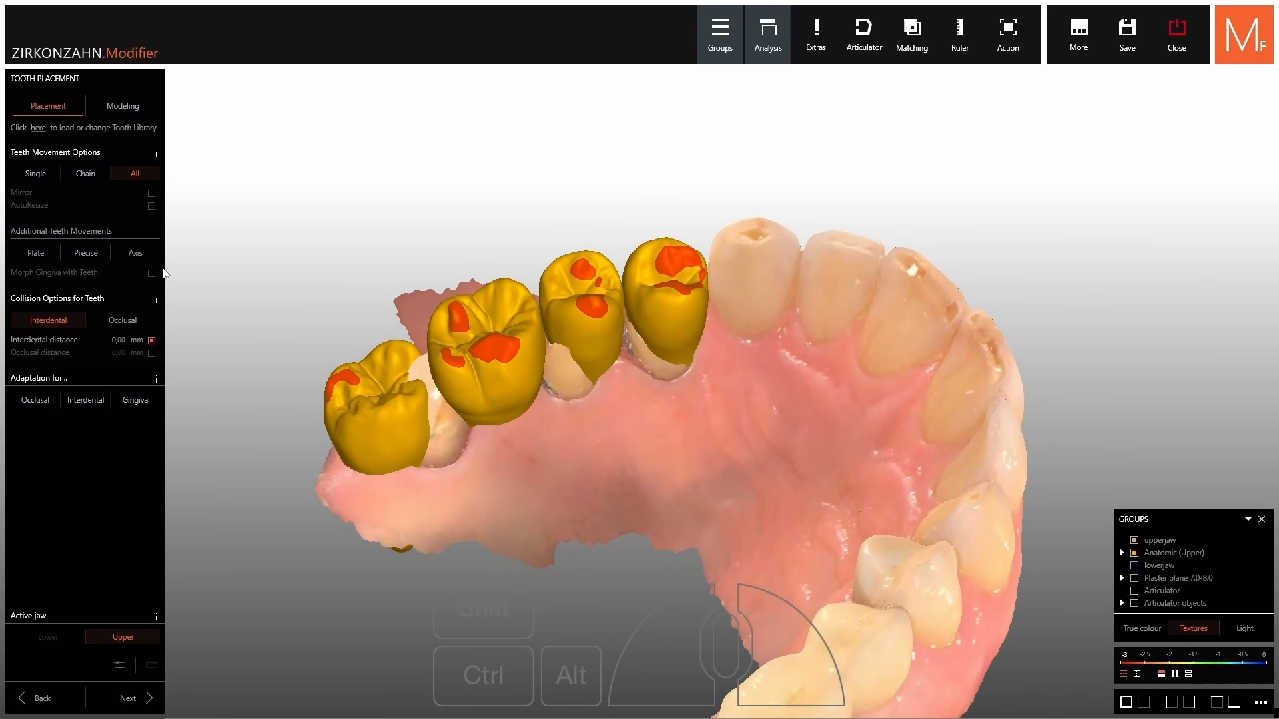
Activate the Precise additional movement and shift all four crowns slightly.
drag(562, 258, 537, 268)
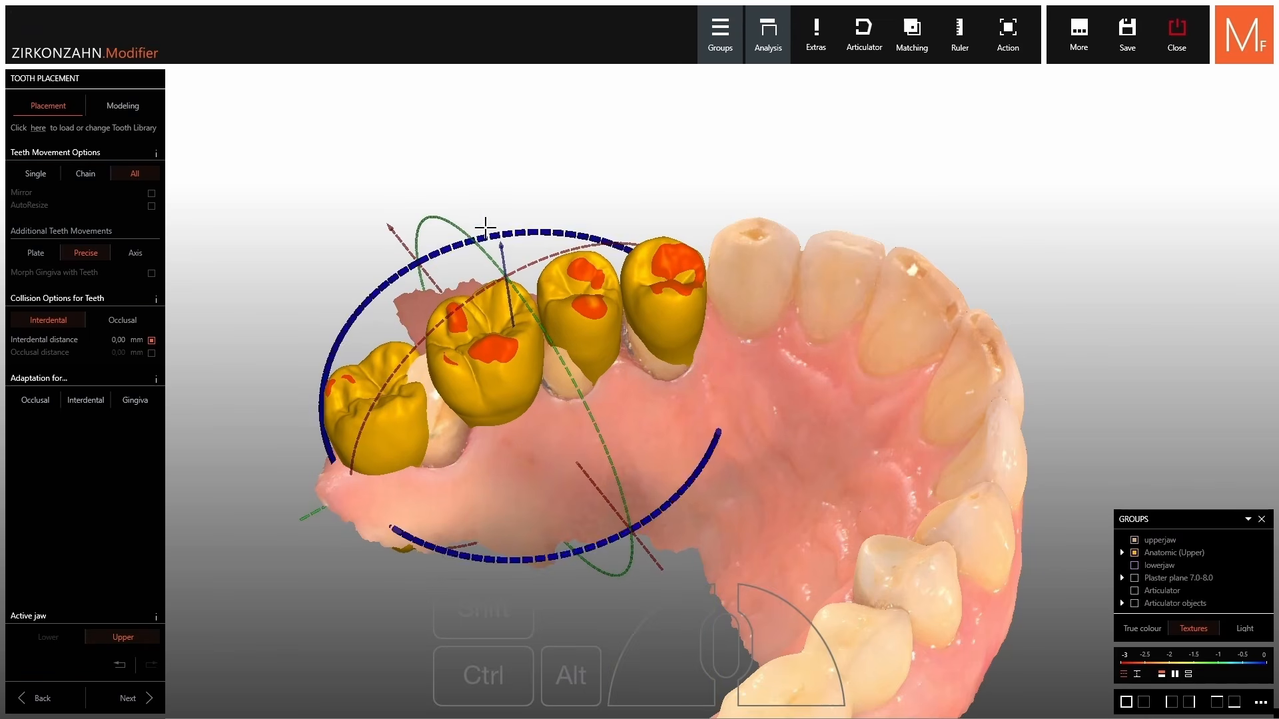
mouse_move(485, 228)
right_down()
mouse_move(486, 241)
mouse_move(489, 229)
right_up()
drag(564, 253, 516, 278)
Activate the Axis movement, tilt all crowns by about -3° x and -1° y, and turn Axis off.
click(135, 252)
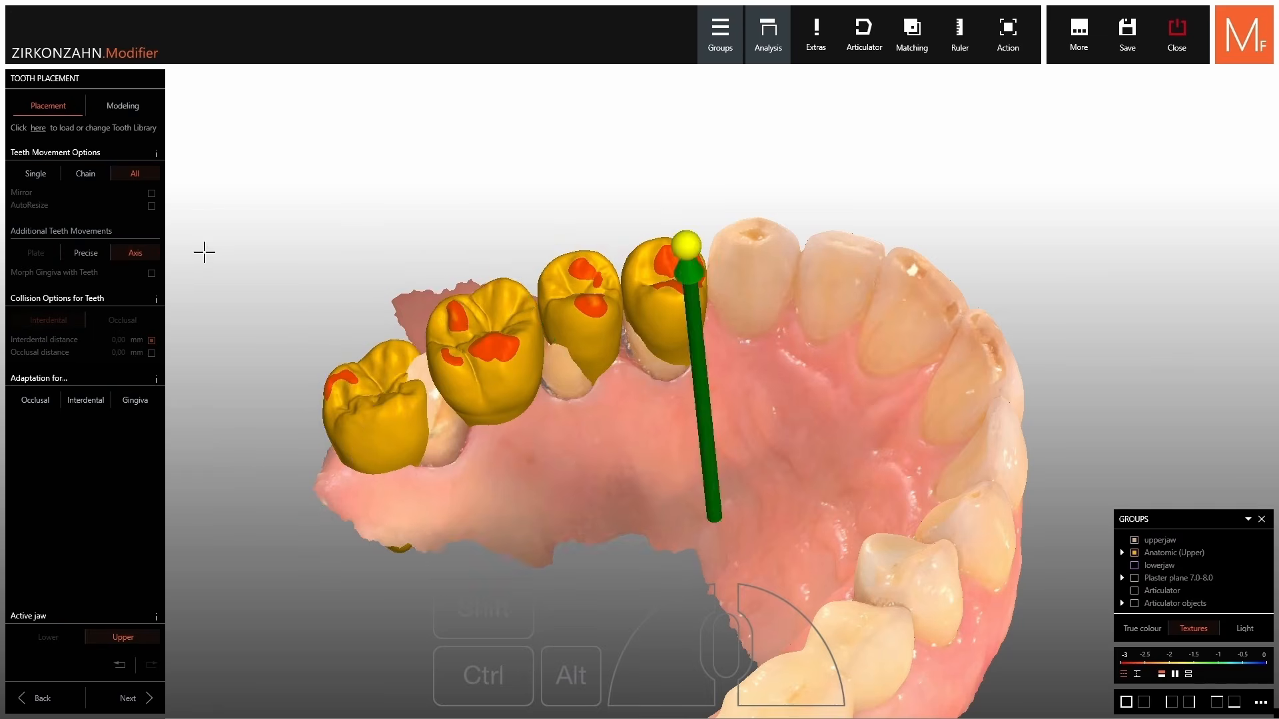
right_drag(653, 274, 667, 321)
drag(734, 398, 721, 408)
right_drag(719, 407, 678, 351)
drag(730, 538, 704, 535)
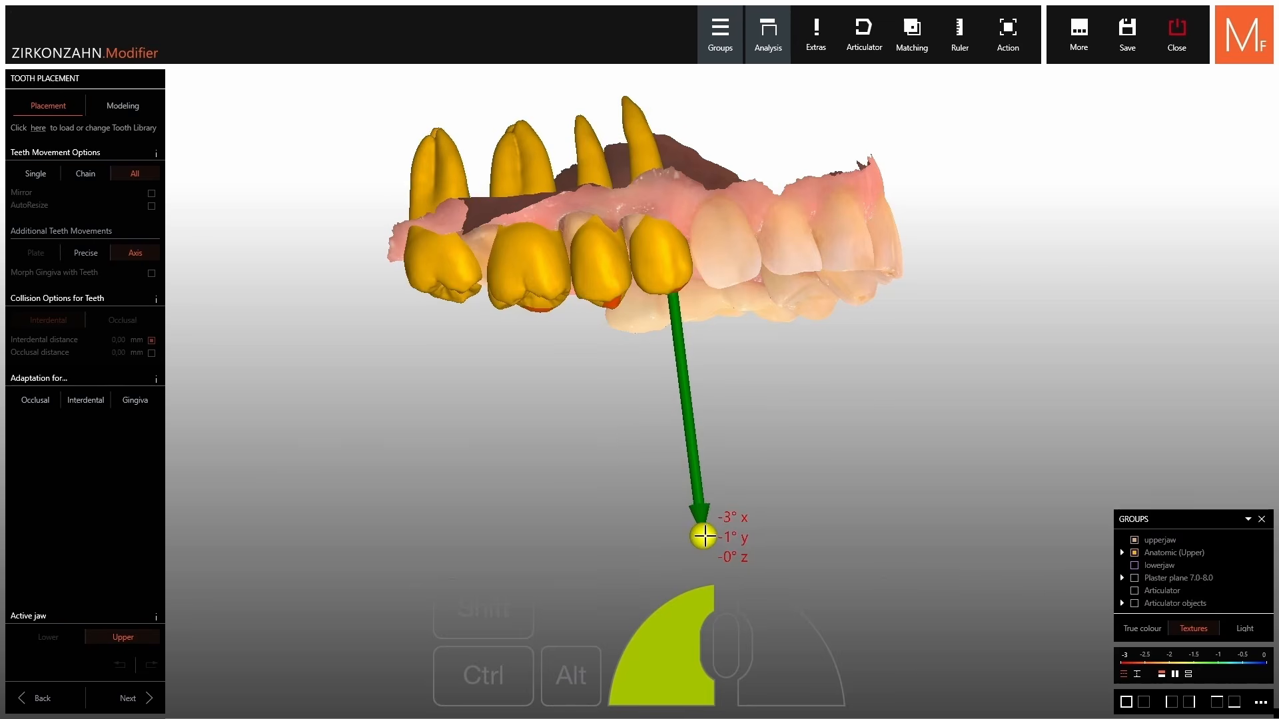
right_drag(704, 535, 697, 426)
click(134, 253)
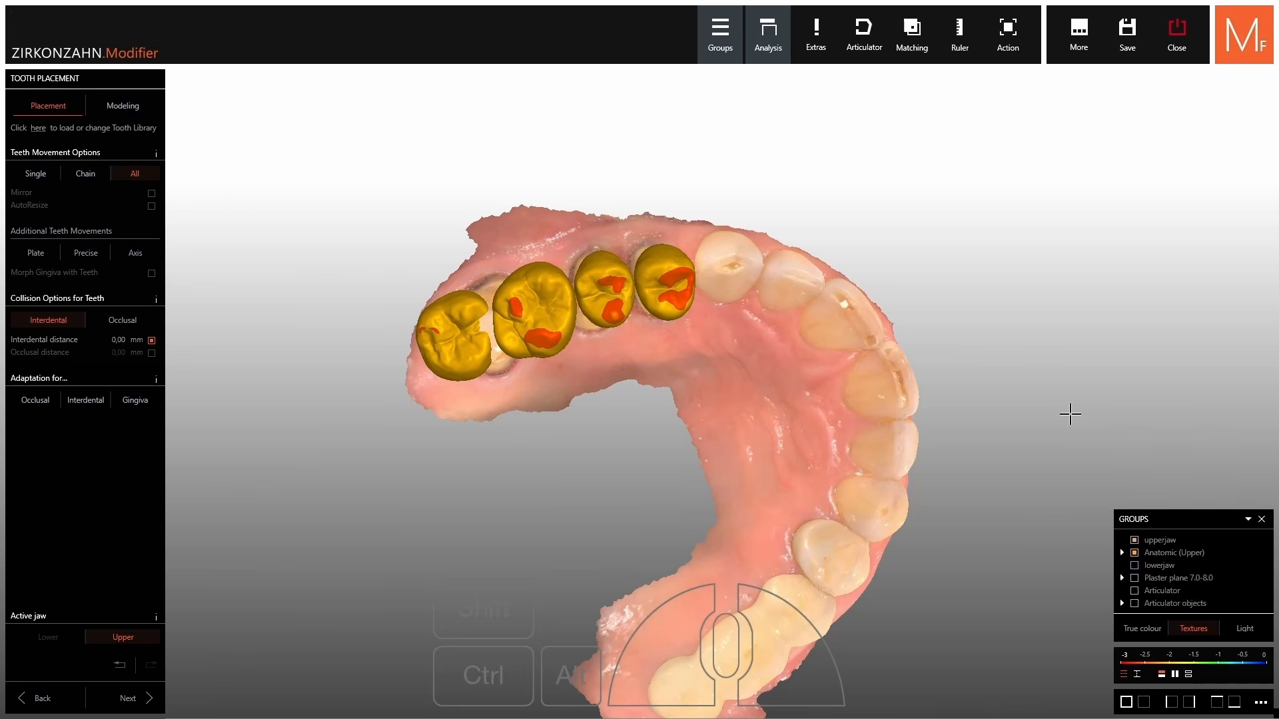
Show Plaster plane 7.0-8.0, activate the Plate movement, tilt the crowns by -2,0°, and turn Plate off.
click(1134, 579)
right_drag(456, 220, 448, 347)
click(36, 257)
right_drag(288, 250, 402, 239)
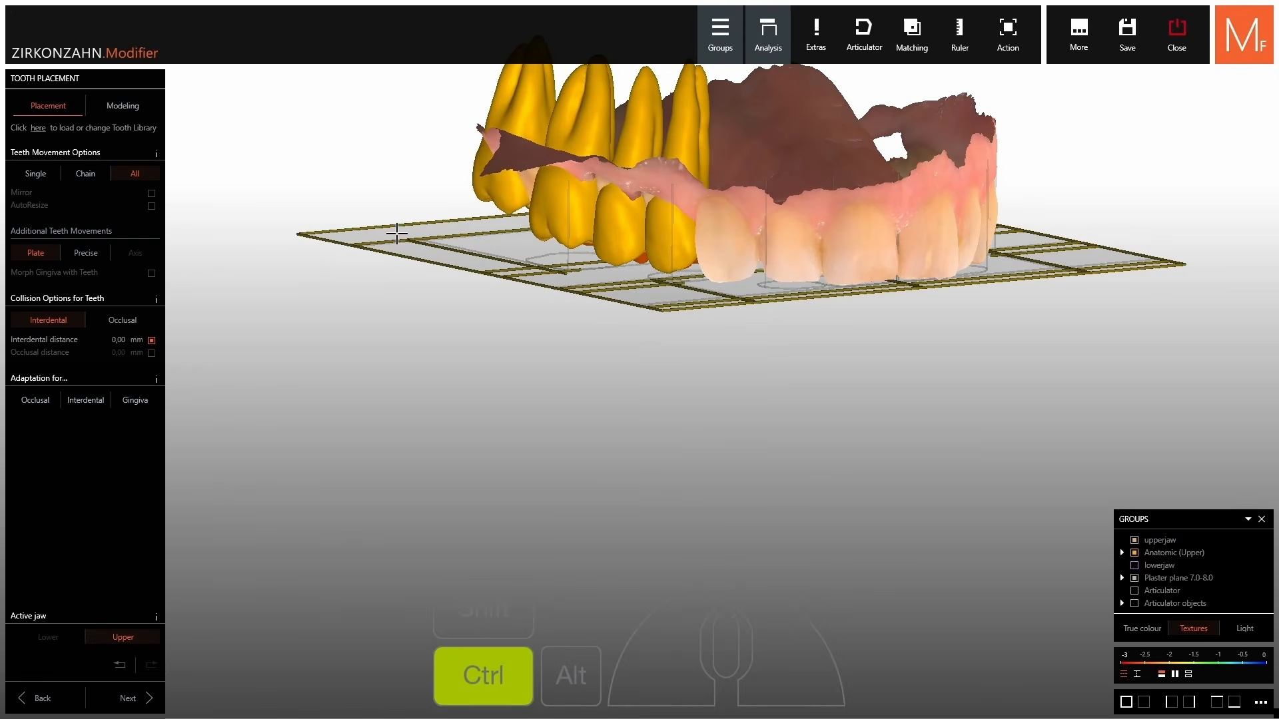
ctrl+scroll(403, 238, down, 1)
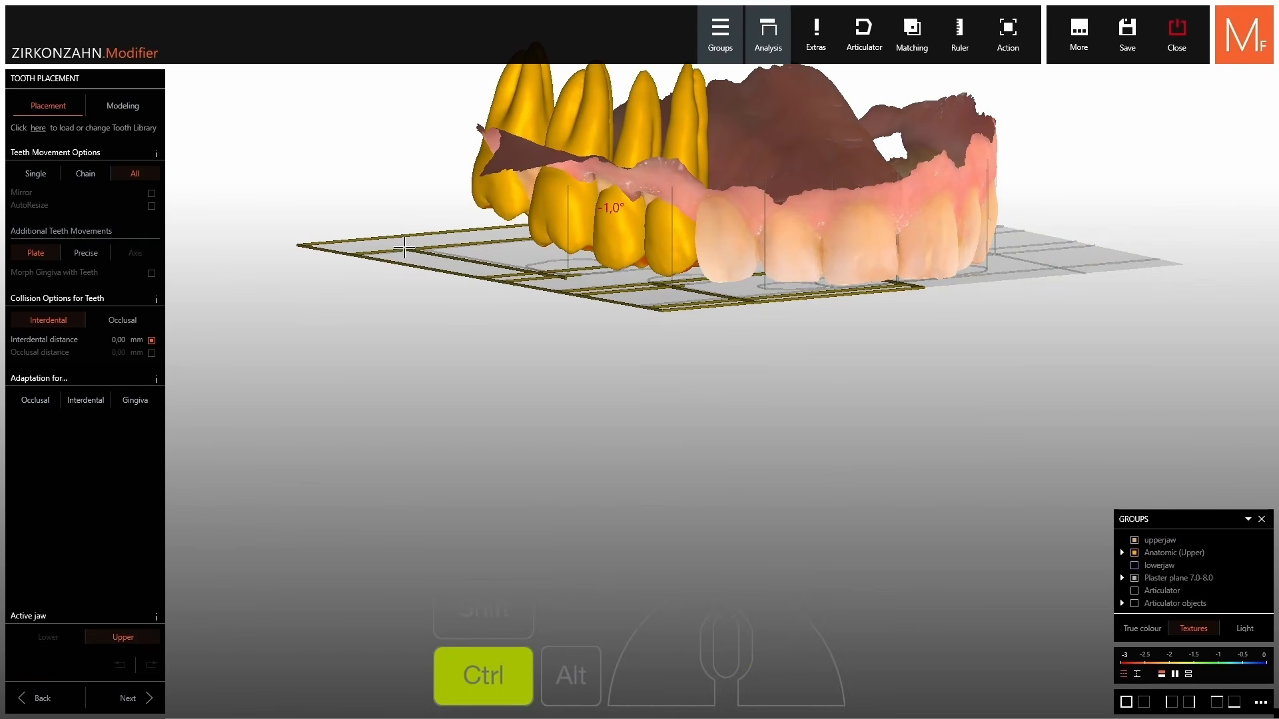
ctrl+scroll(407, 252, down, 3)
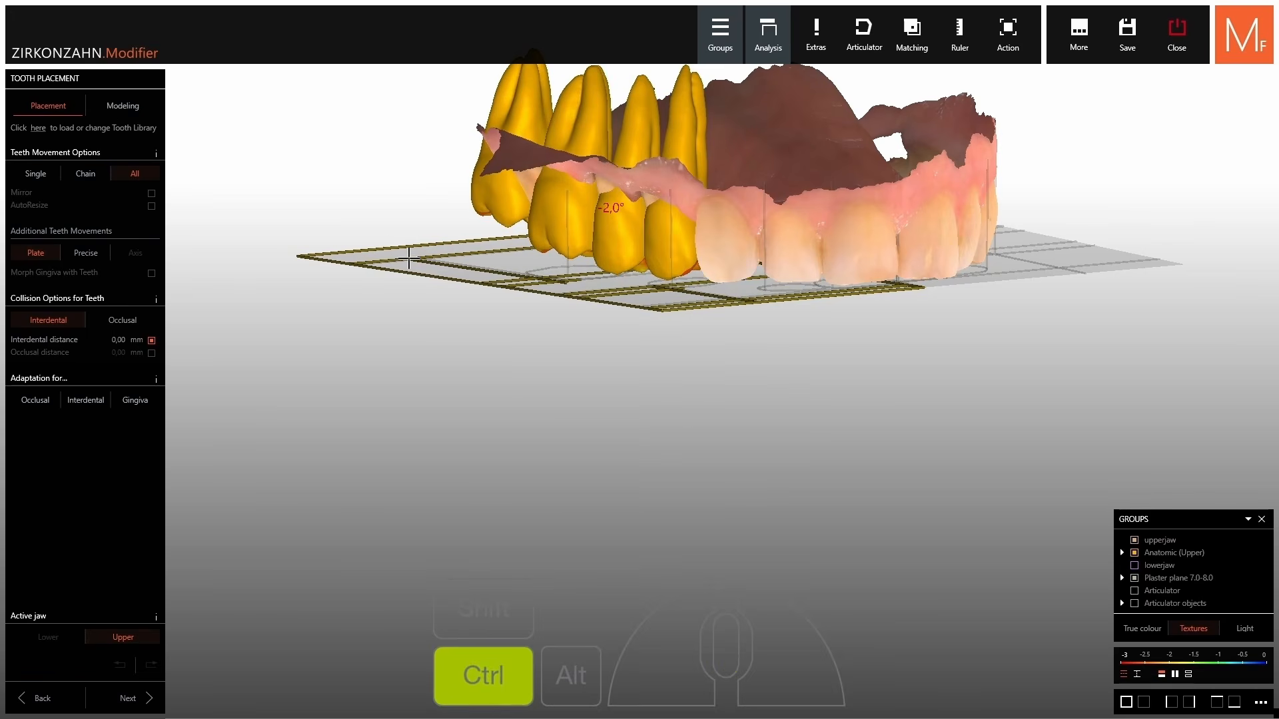
right_drag(409, 258, 333, 335)
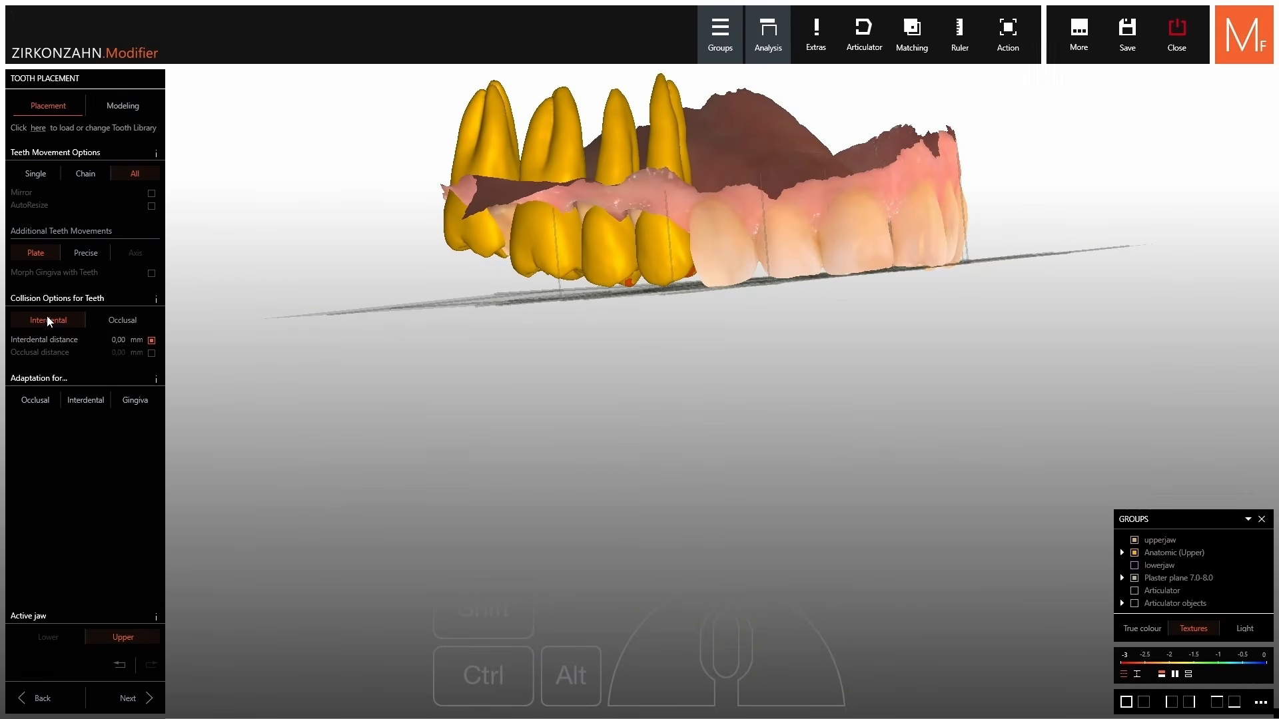
click(31, 254)
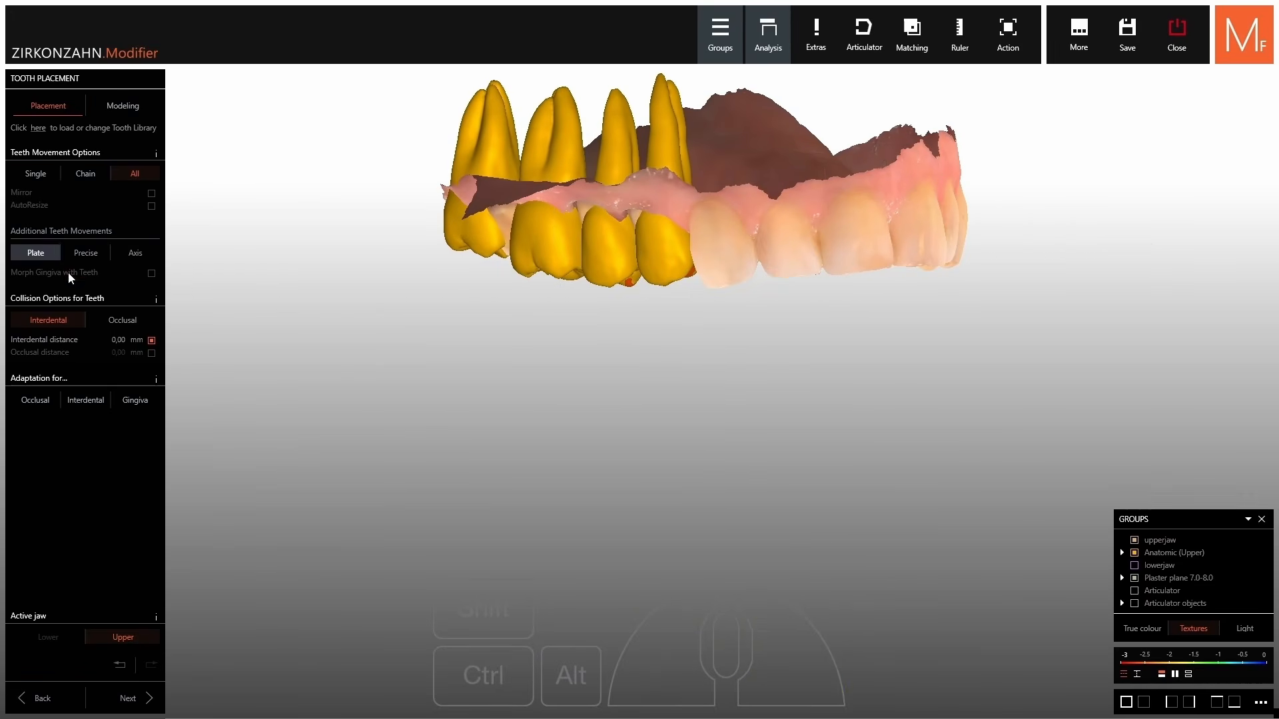
Switch the teeth movement to Chain and copy Anatomic 15 to position 16.
click(87, 176)
right_drag(346, 233, 400, 300)
mouse_move(572, 367)
right_down()
mouse_move(559, 371)
mouse_move(565, 347)
right_up()
scroll(622, 390, up, 4)
right_drag(623, 391, 654, 354)
right_drag(649, 267, 500, 275)
right_drag(501, 368, 626, 286)
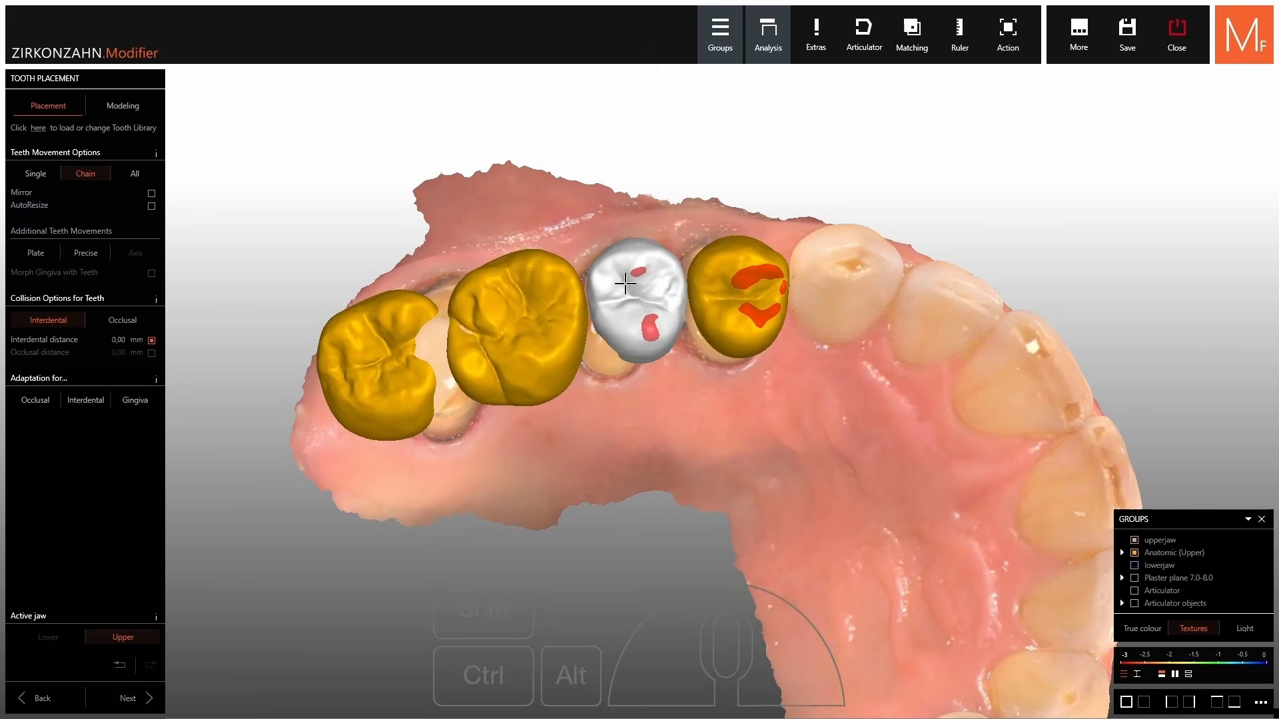
right_click(625, 285)
mouse_move(680, 401)
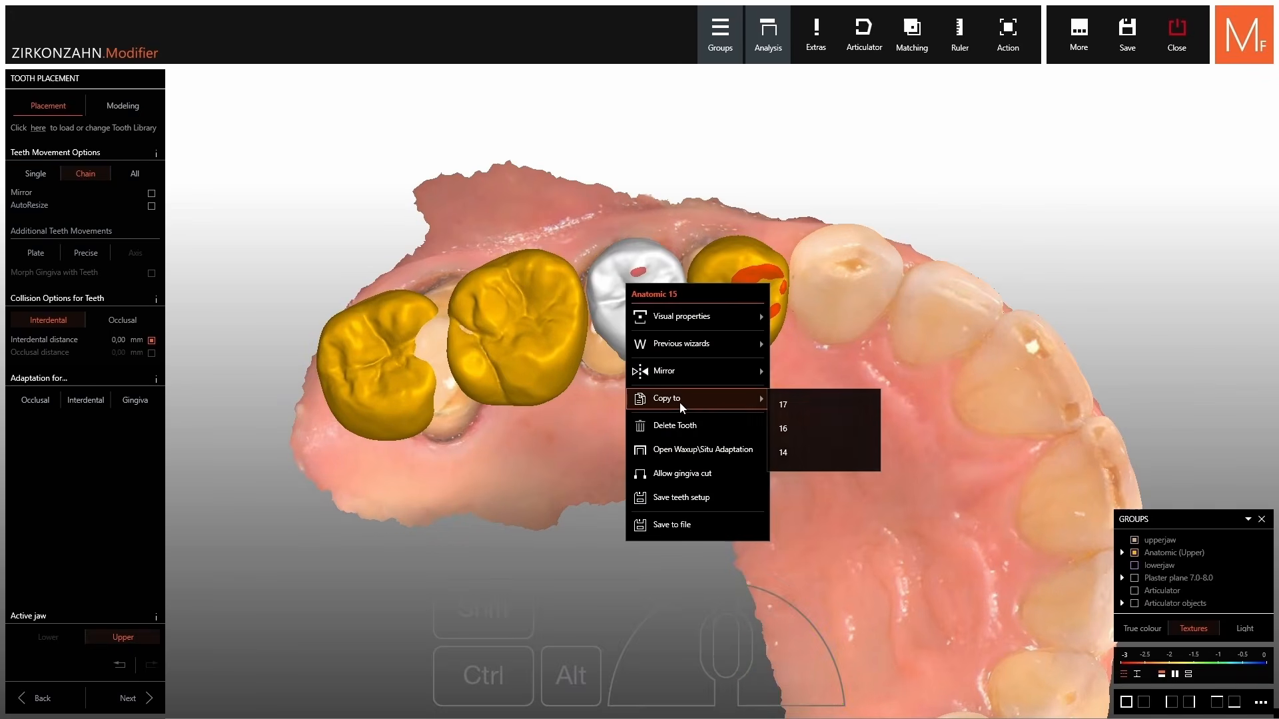
click(792, 428)
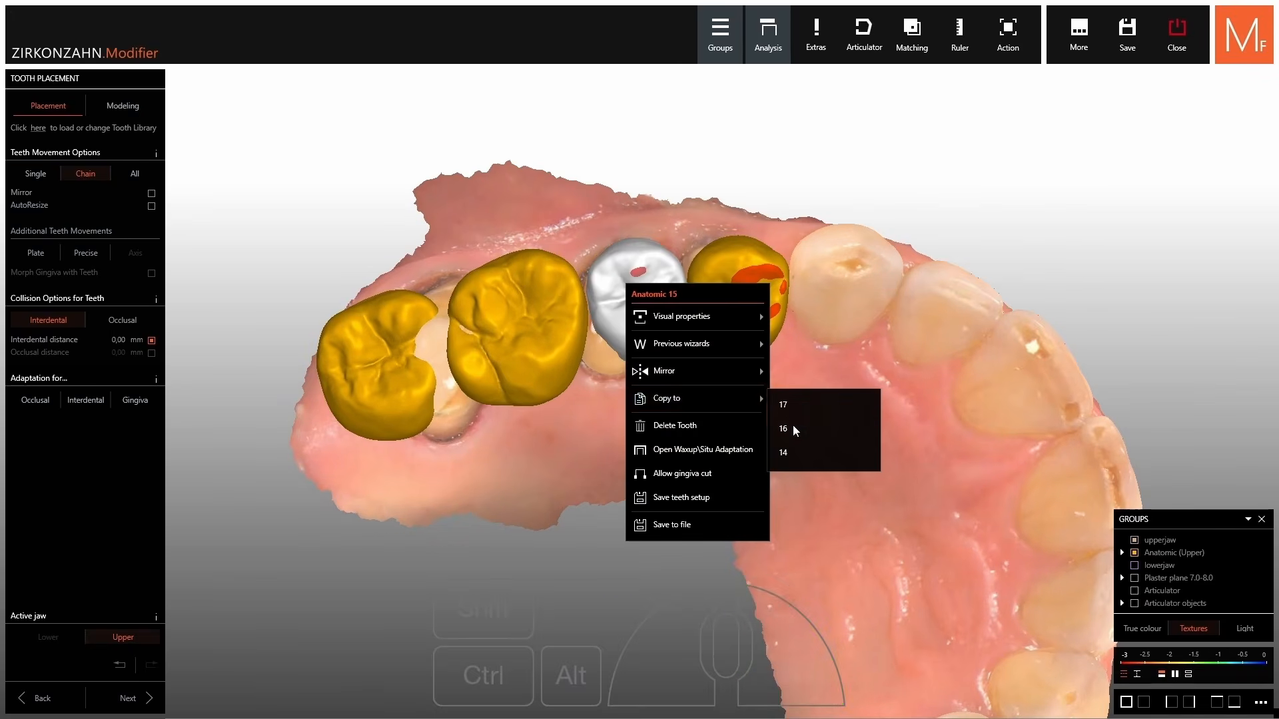
right_drag(629, 463, 628, 458)
scroll(557, 349, up, 2)
right_drag(557, 348, 557, 348)
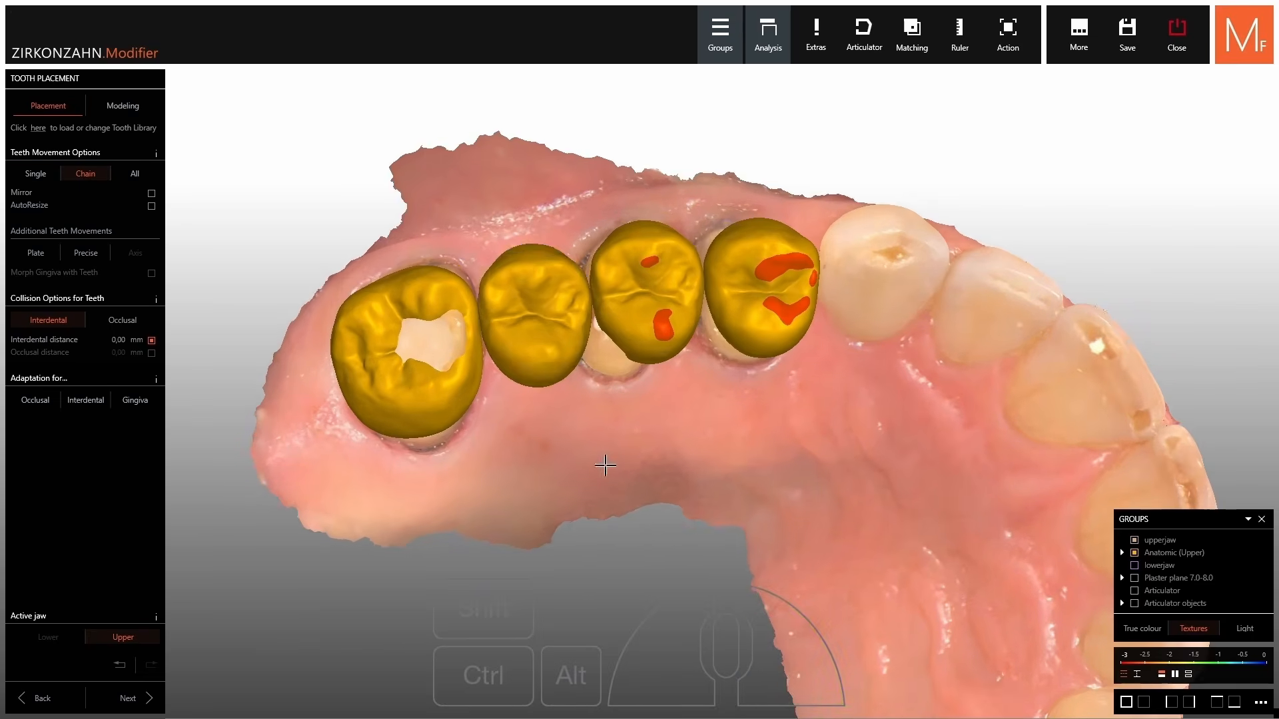
Adjust the position and orientation of teeth 14 and 15 in Chain movement with AutoResize enabled.
right_drag(602, 462, 533, 419)
click(59, 208)
right_drag(541, 355, 548, 355)
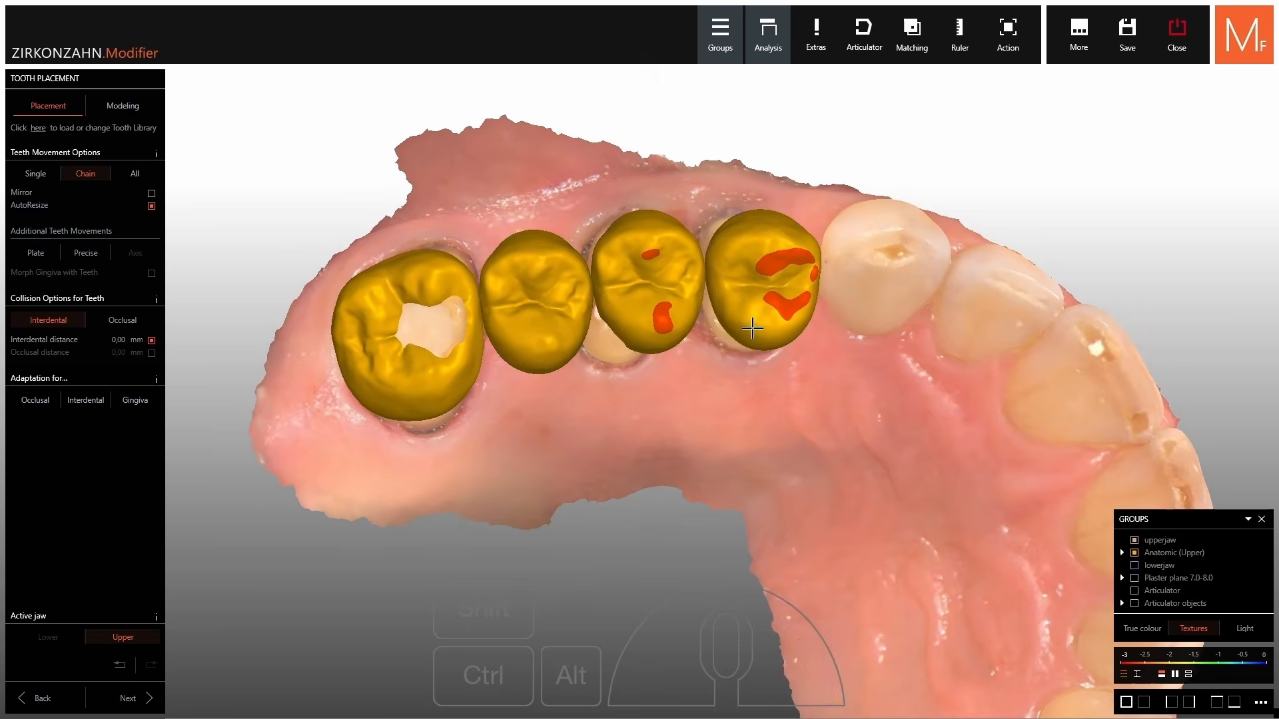
right_drag(753, 322, 766, 314)
drag(779, 306, 773, 300)
right_drag(787, 301, 786, 294)
ctrl+drag(795, 278, 796, 276)
right_drag(794, 278, 788, 293)
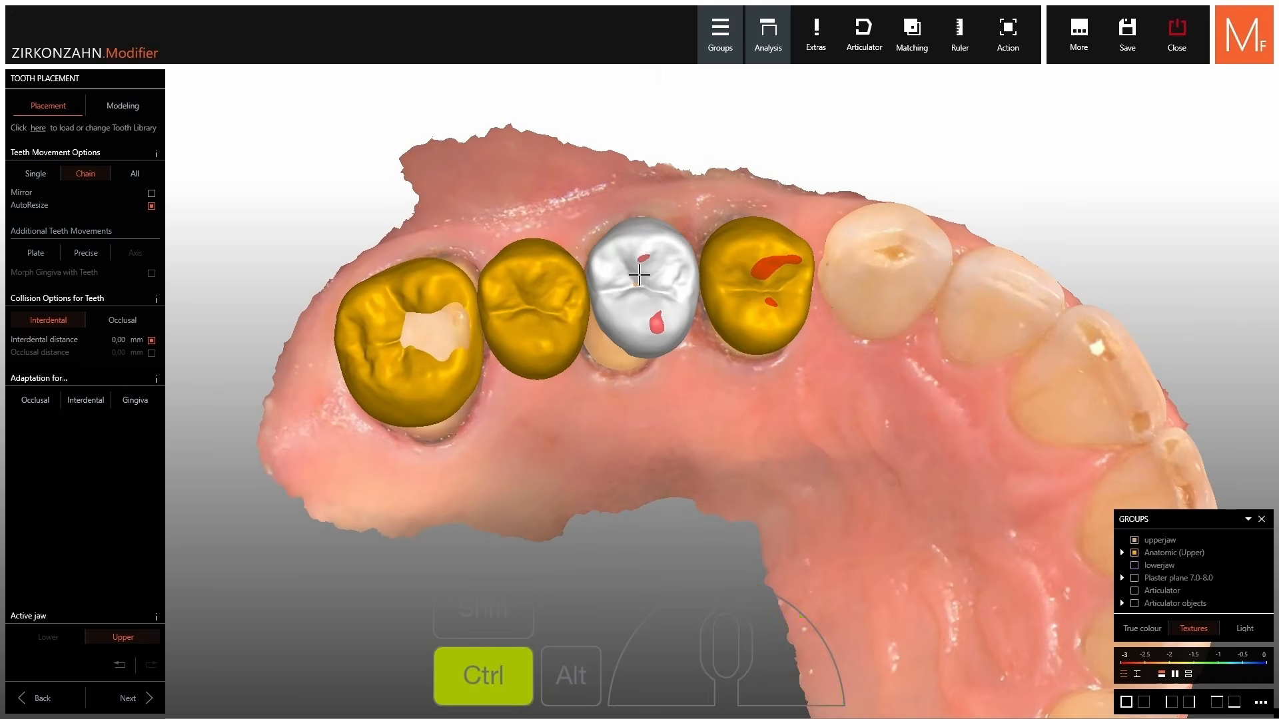
ctrl+drag(644, 258, 647, 260)
right_drag(649, 262, 659, 278)
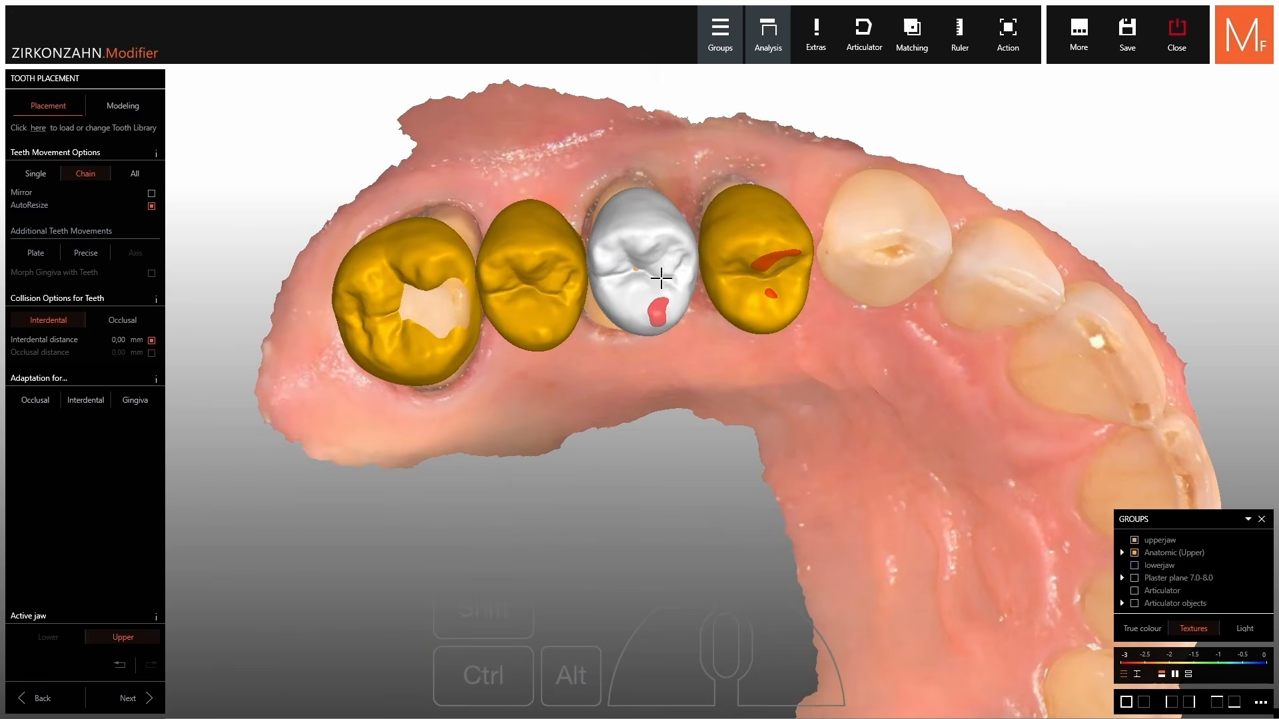
shift+drag(659, 277, 660, 275)
mouse_move(753, 275)
right_down()
mouse_move(722, 277)
mouse_move(739, 272)
right_up()
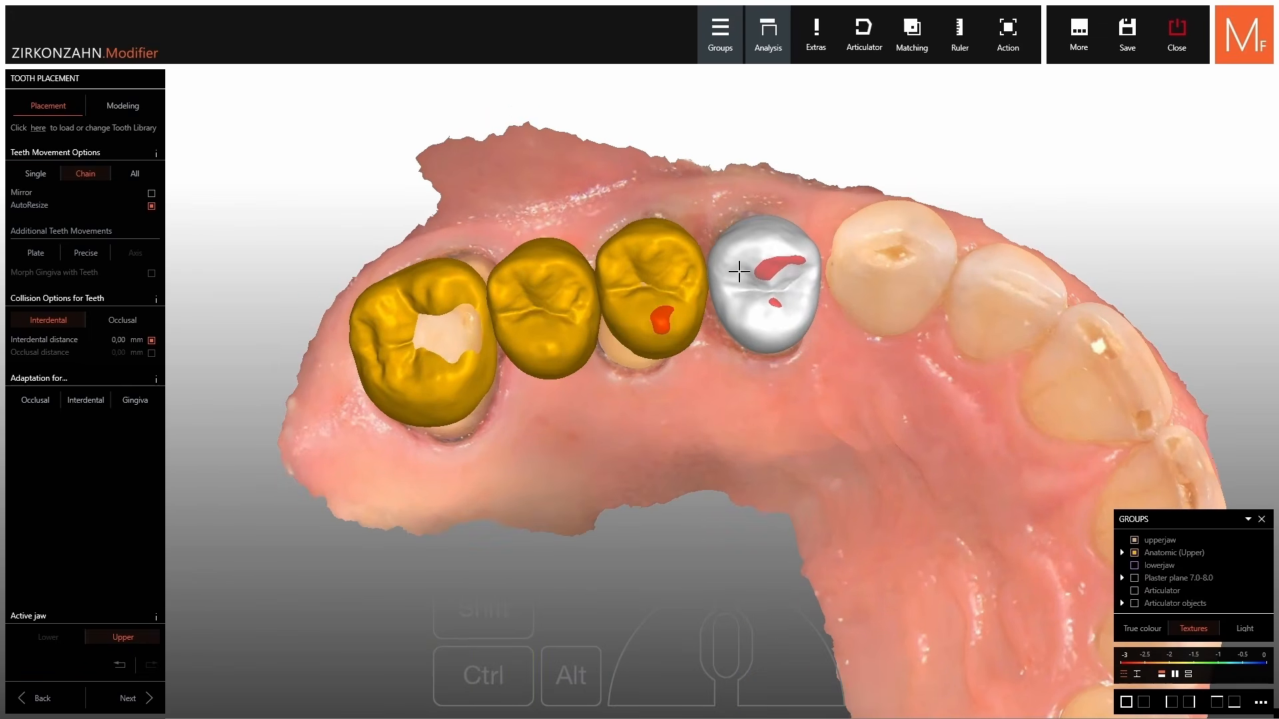
Fine-tune the size and rotation of teeth 14, 15 and 17 over the preparations.
ctrl+shift+drag(739, 272, 740, 273)
right_drag(741, 275, 714, 275)
ctrl+shift+scroll(523, 307, up, 1)
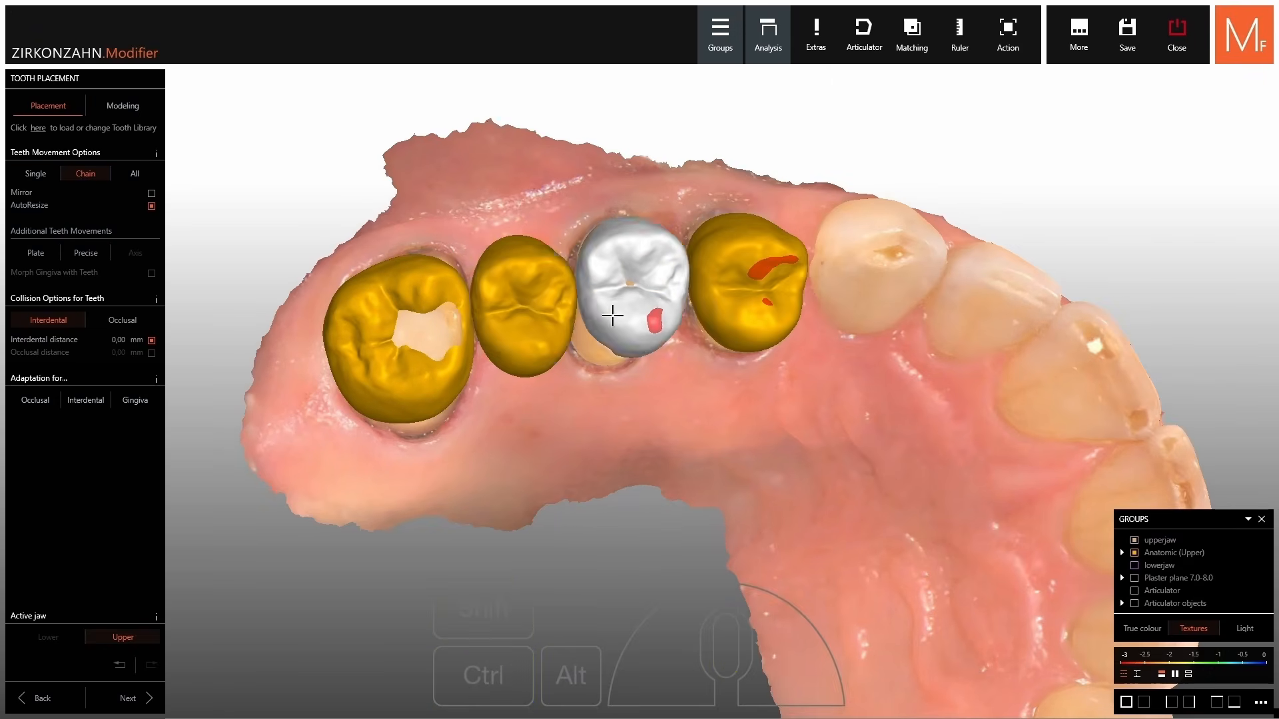
ctrl+shift+scroll(635, 289, up, 1)
right_drag(613, 313, 650, 287)
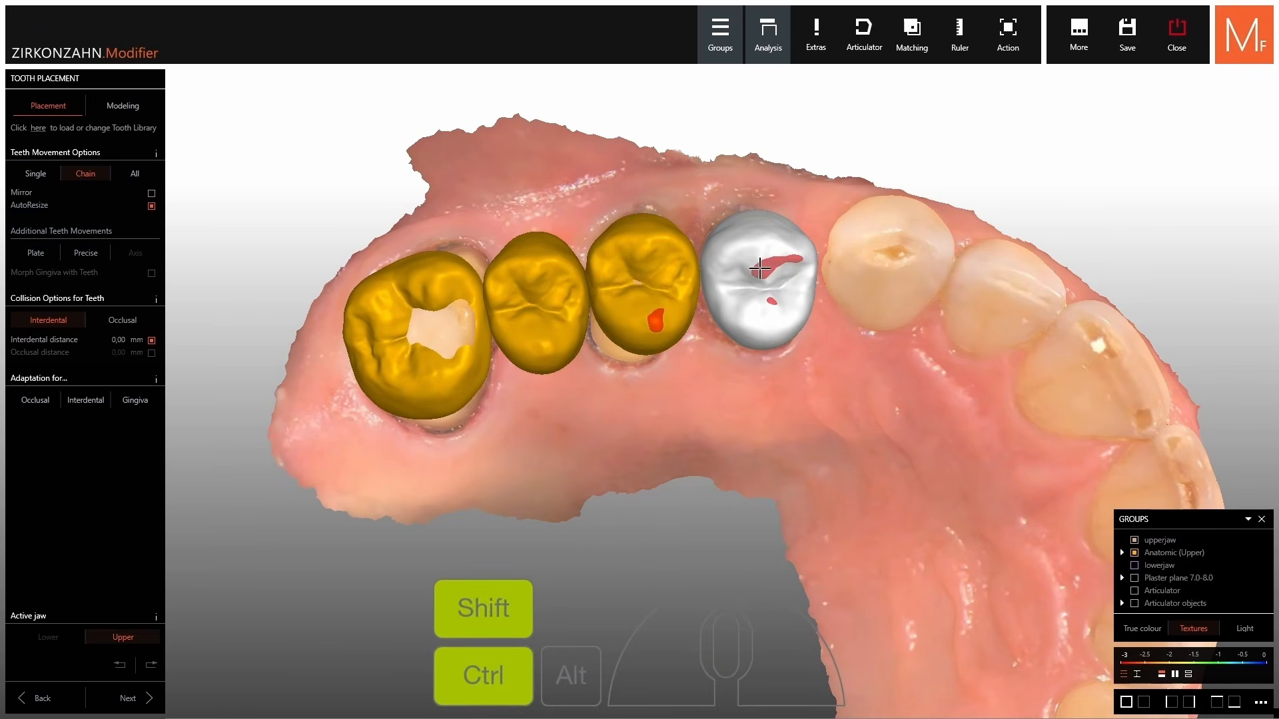
right_drag(754, 269, 723, 277)
ctrl+drag(677, 283, 659, 249)
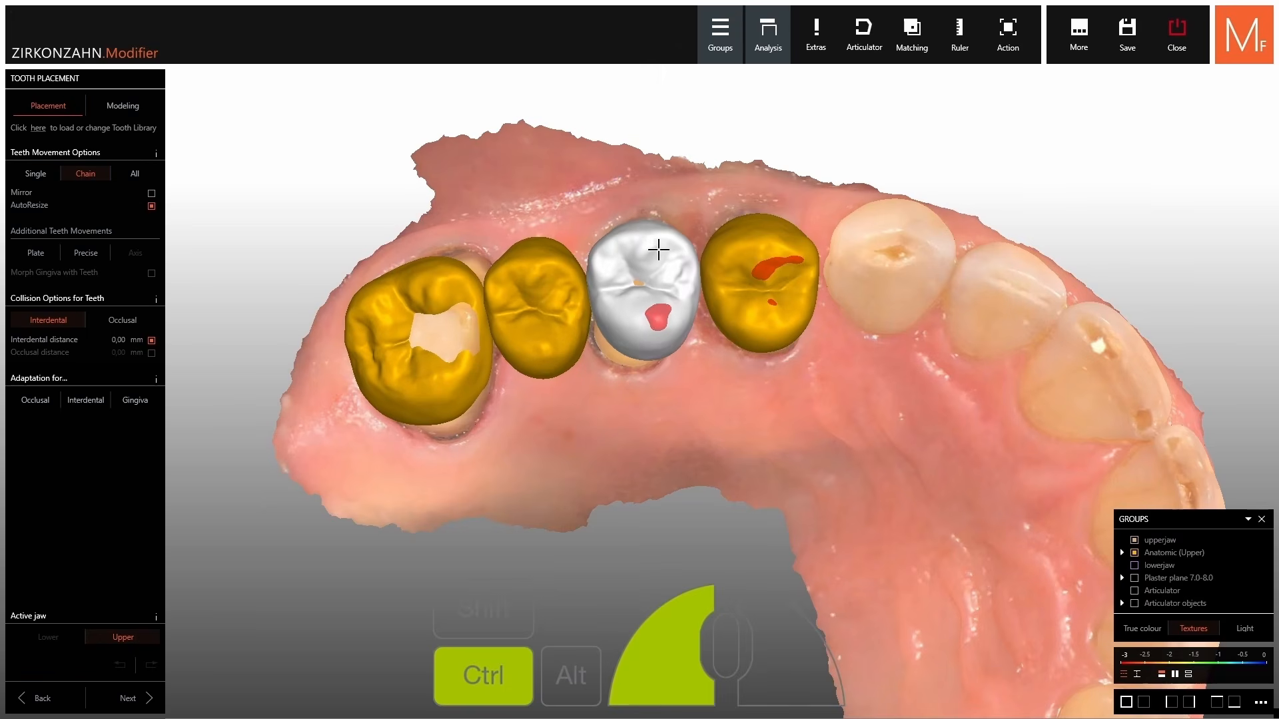
right_drag(556, 300, 486, 331)
ctrl+shift+scroll(392, 373, up, 2)
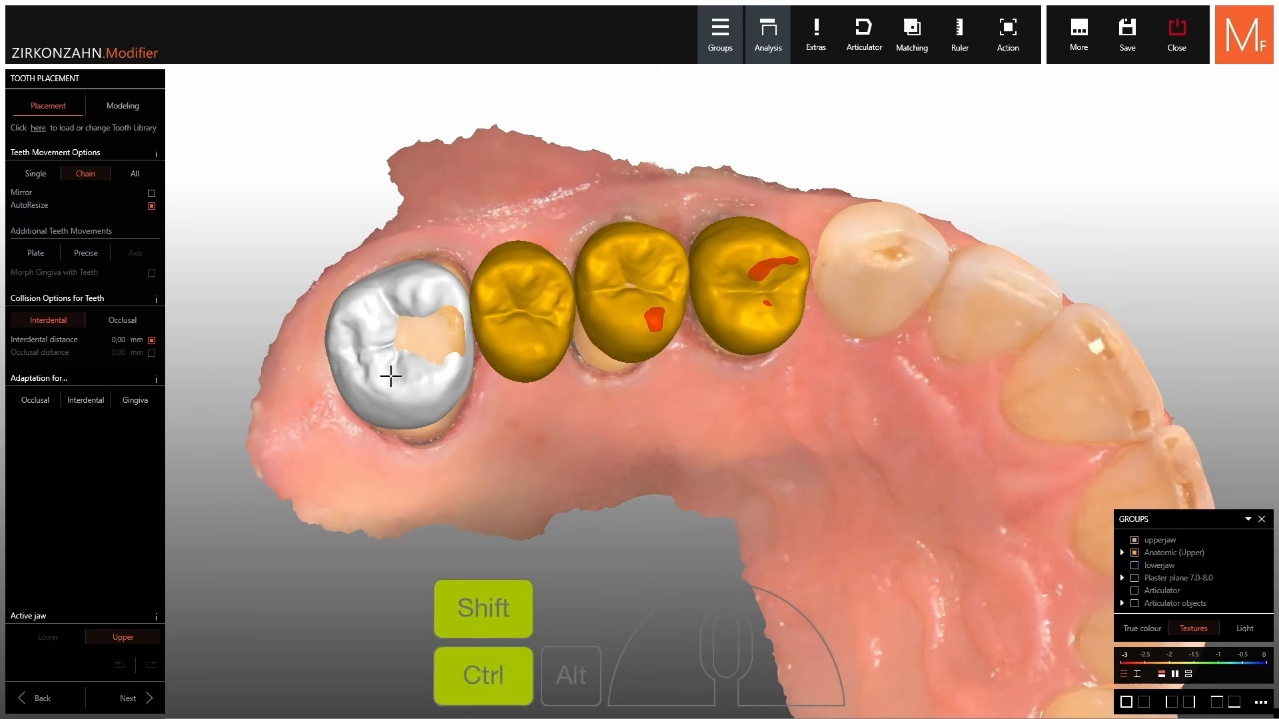
right_drag(392, 373, 407, 326)
right_drag(386, 259, 433, 427)
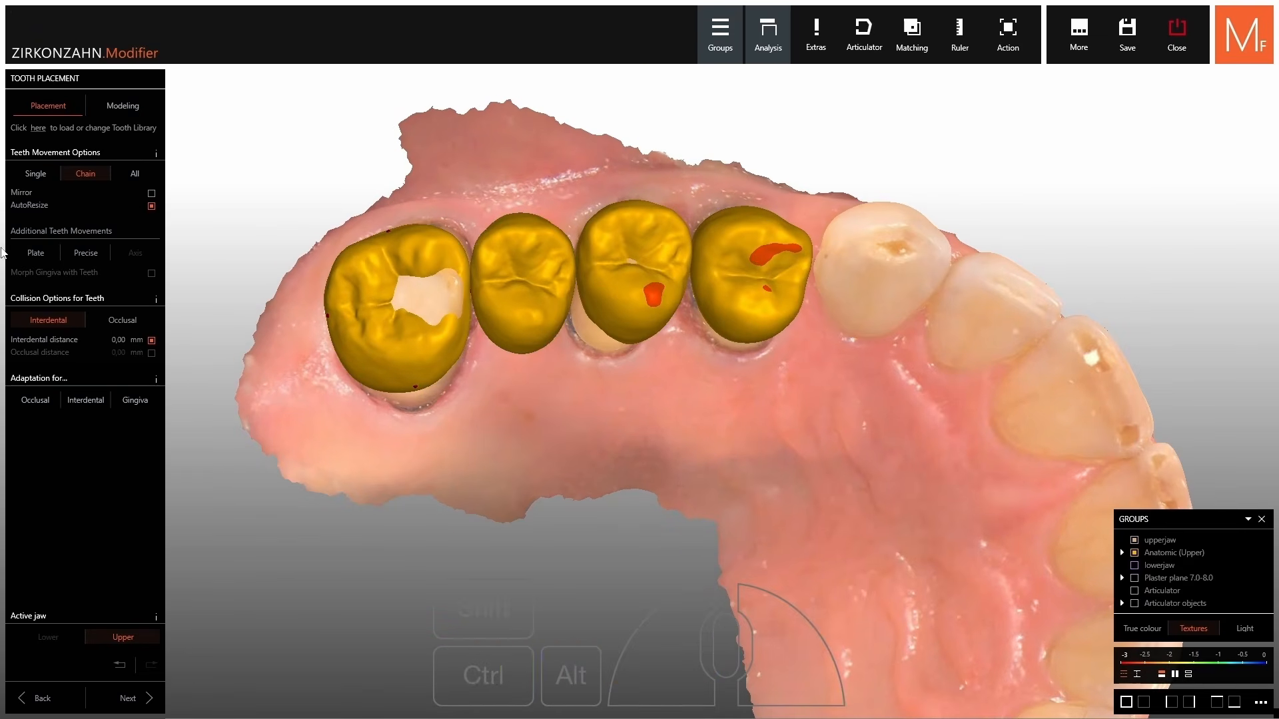
Reposition and rotate crown 14 between crown 15 and the neighbouring canine.
right_drag(784, 254, 769, 252)
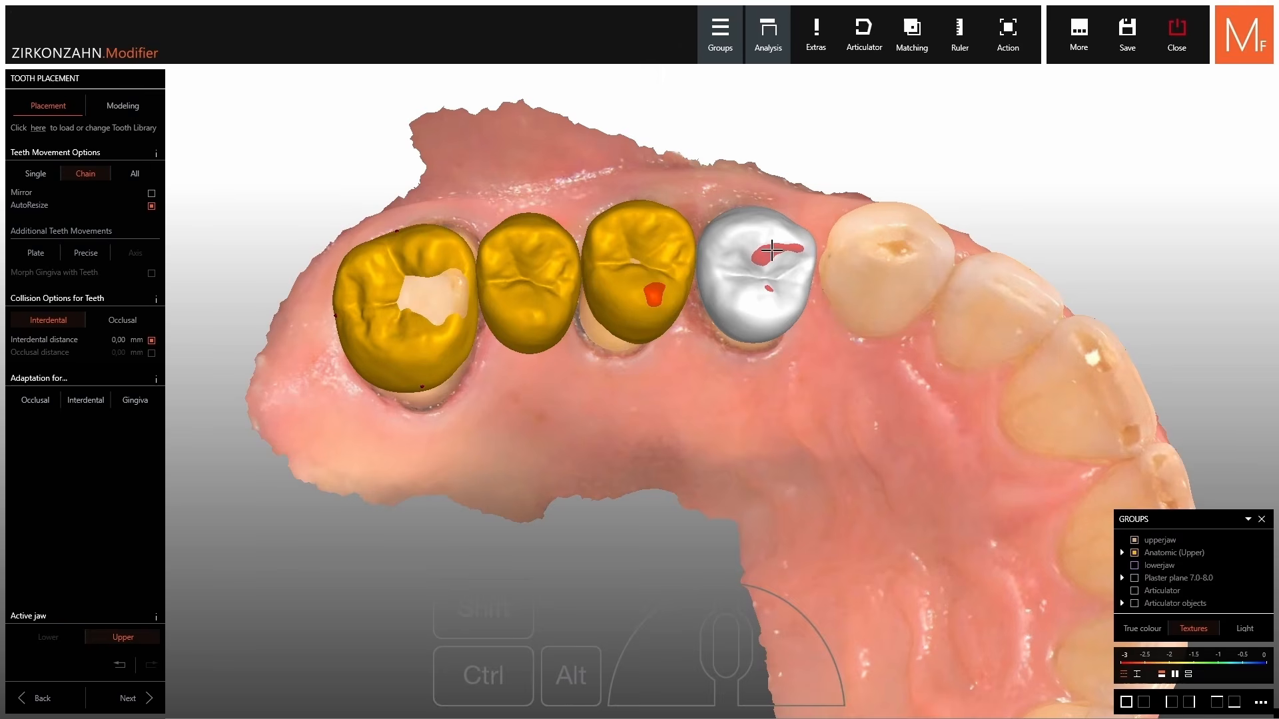
drag(772, 250, 753, 250)
right_drag(753, 250, 736, 251)
mouse_move(305, 290)
right_down()
mouse_move(301, 347)
mouse_move(304, 312)
right_up()
ctrl+right_click(408, 265)
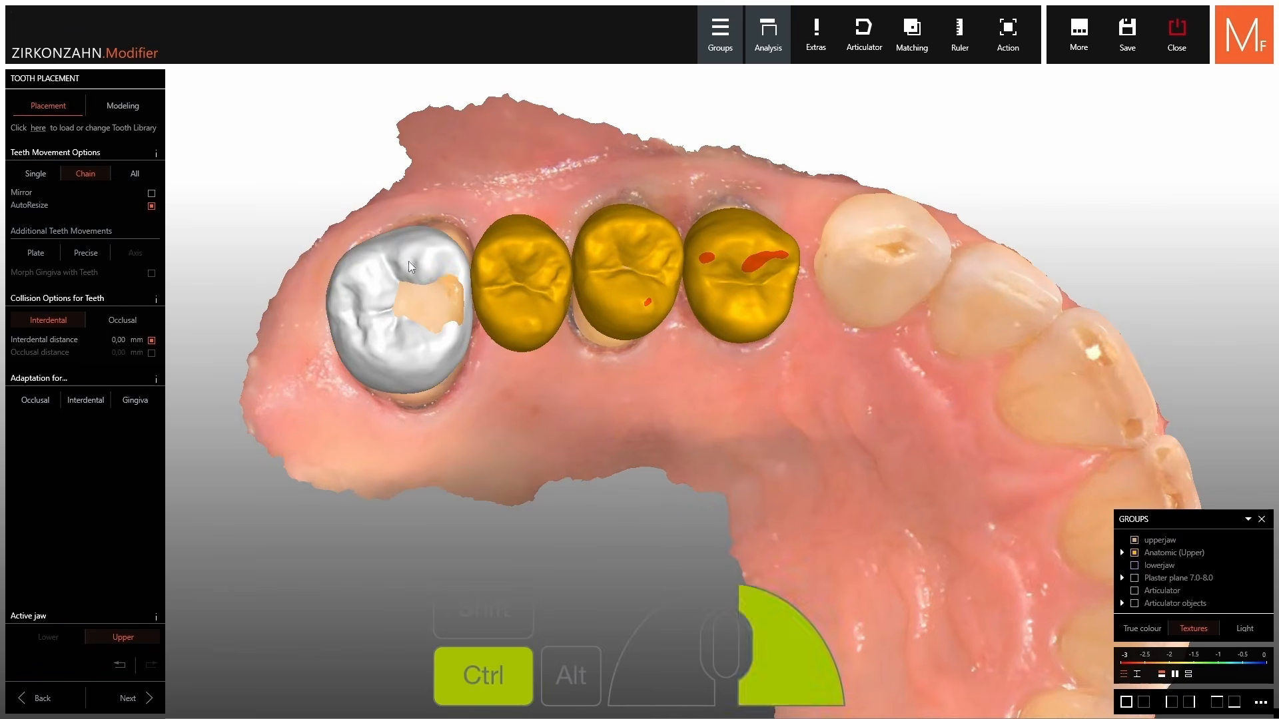
drag(693, 270, 783, 267)
right_drag(783, 267, 775, 356)
ctrl+drag(772, 254, 771, 251)
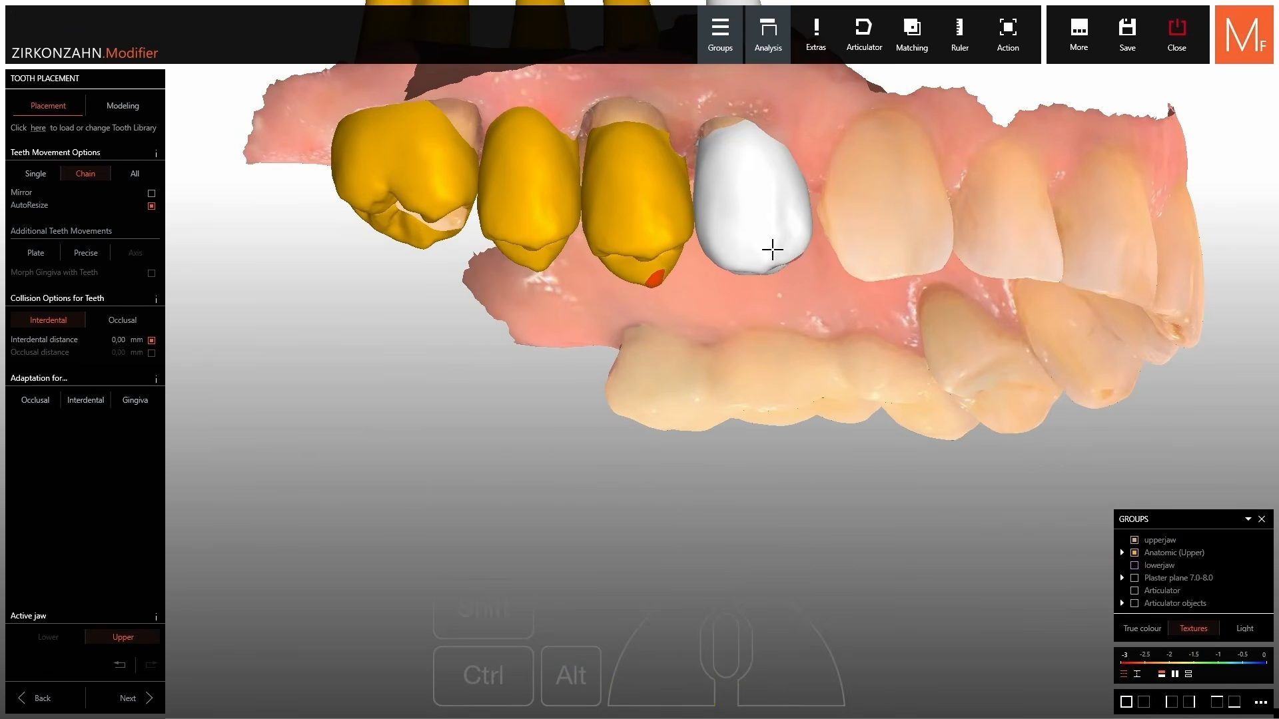
right_drag(770, 252, 764, 266)
Resize crown 15 to about 6,53 × 10,71 × 21,10 mm and realign it over its preparation.
ctrl+drag(651, 251, 650, 251)
right_drag(651, 251, 667, 245)
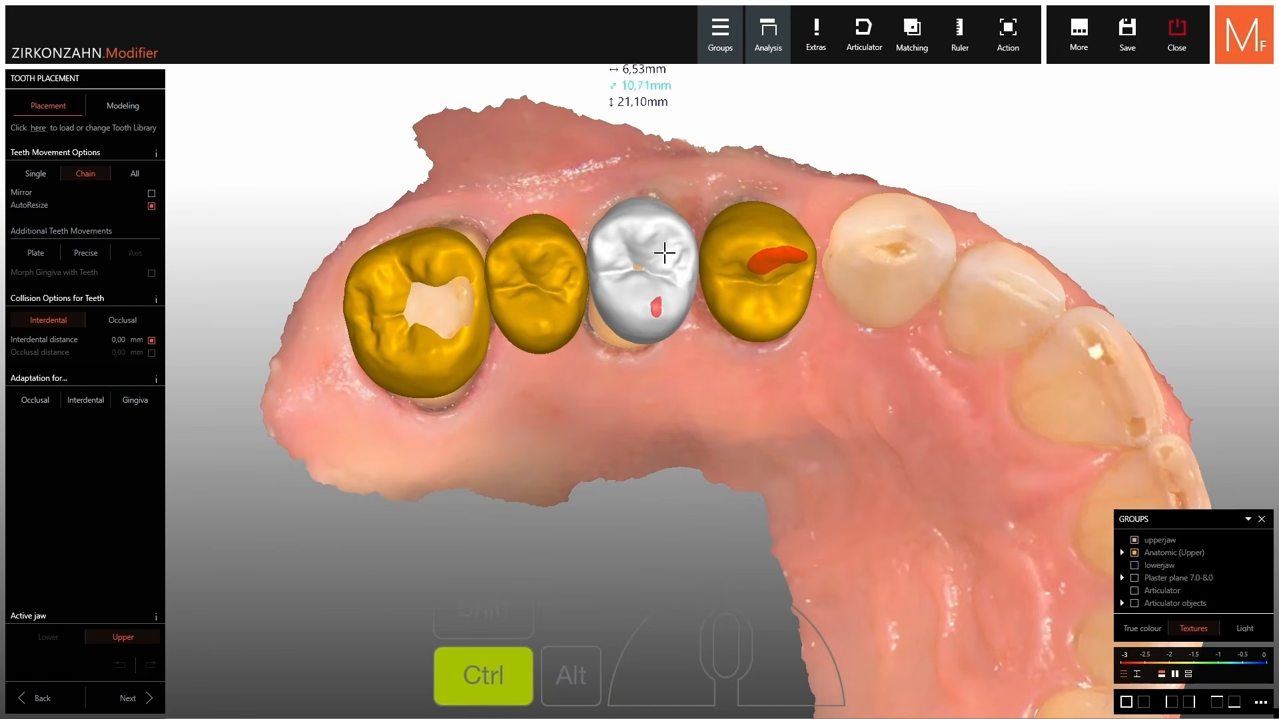
right_drag(670, 299, 652, 378)
ctrl+drag(651, 379, 641, 330)
right_drag(642, 331, 677, 303)
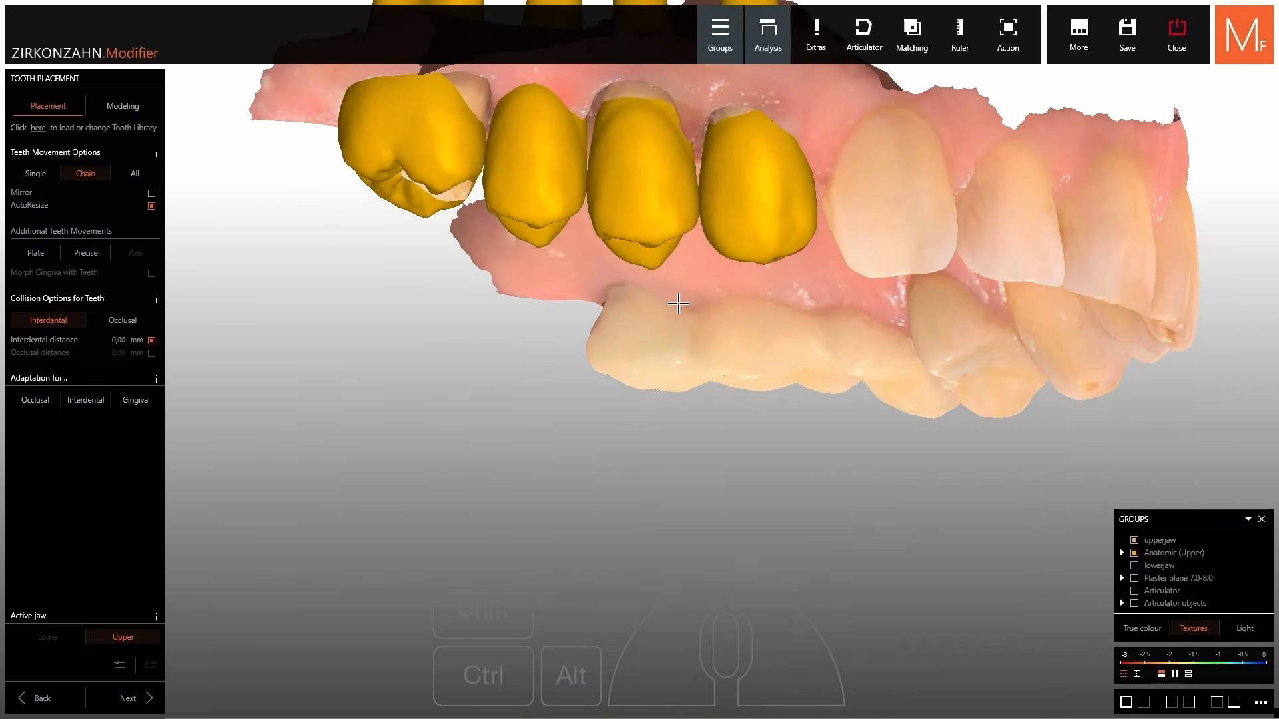
ctrl+drag(633, 206, 665, 219)
shift+drag(659, 202, 657, 191)
Fine-tune the size and rotation of crown 14 next to the canine.
right_drag(756, 246, 801, 347)
ctrl+scroll(764, 210, down, 1)
ctrl+scroll(803, 222, up, 1)
ctrl+scroll(784, 262, up, 1)
ctrl+drag(777, 311, 772, 309)
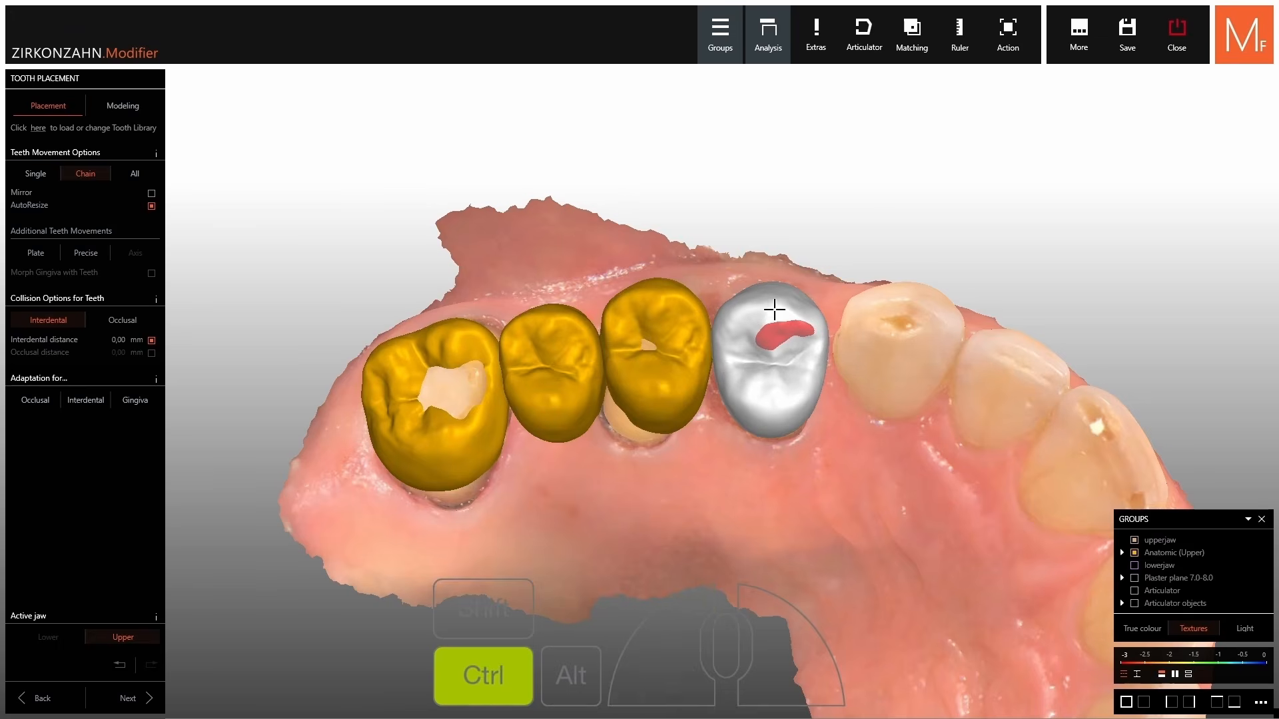
Show the lower jaw, examine how the crowns meet the opposing teeth, and hide it again.
click(1135, 566)
right_drag(862, 422, 726, 492)
right_drag(817, 324, 919, 400)
click(1135, 565)
Adjust the position and tilt of crown 15 to cover more of the palatal side of its preparation.
right_drag(800, 452, 786, 353)
right_drag(728, 441, 722, 430)
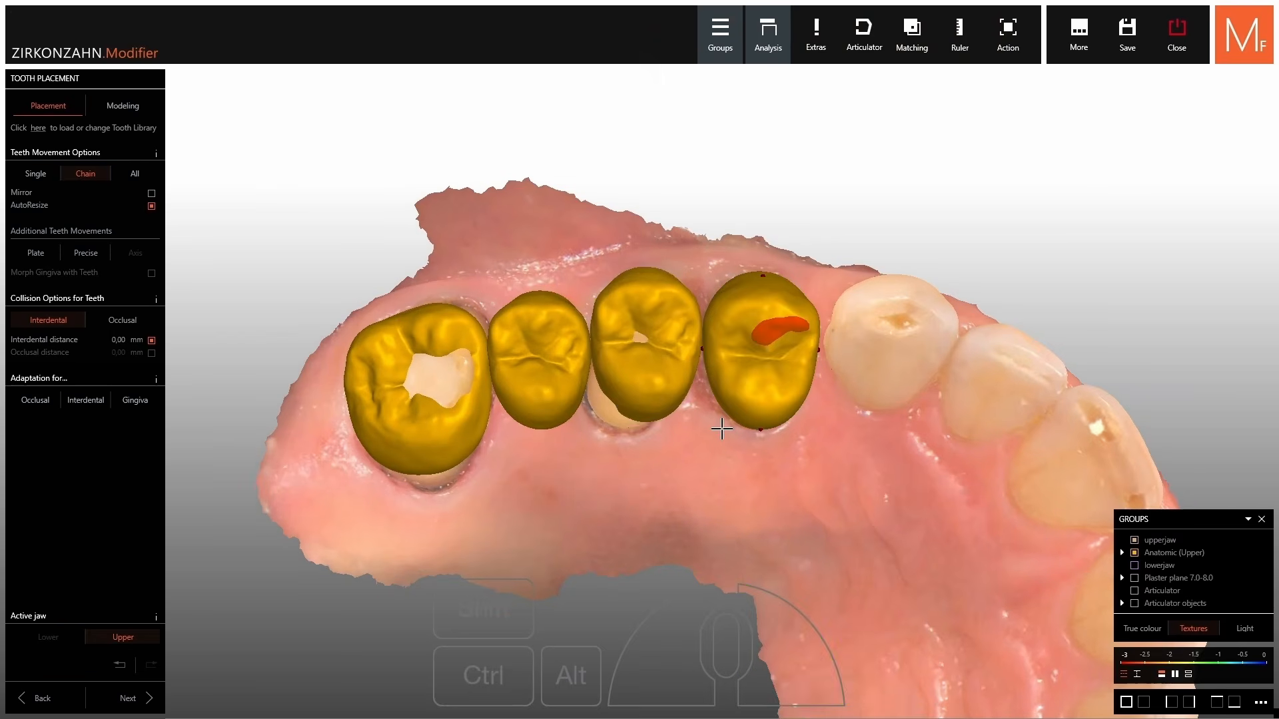
ctrl+drag(653, 305, 657, 299)
shift+drag(656, 300, 676, 329)
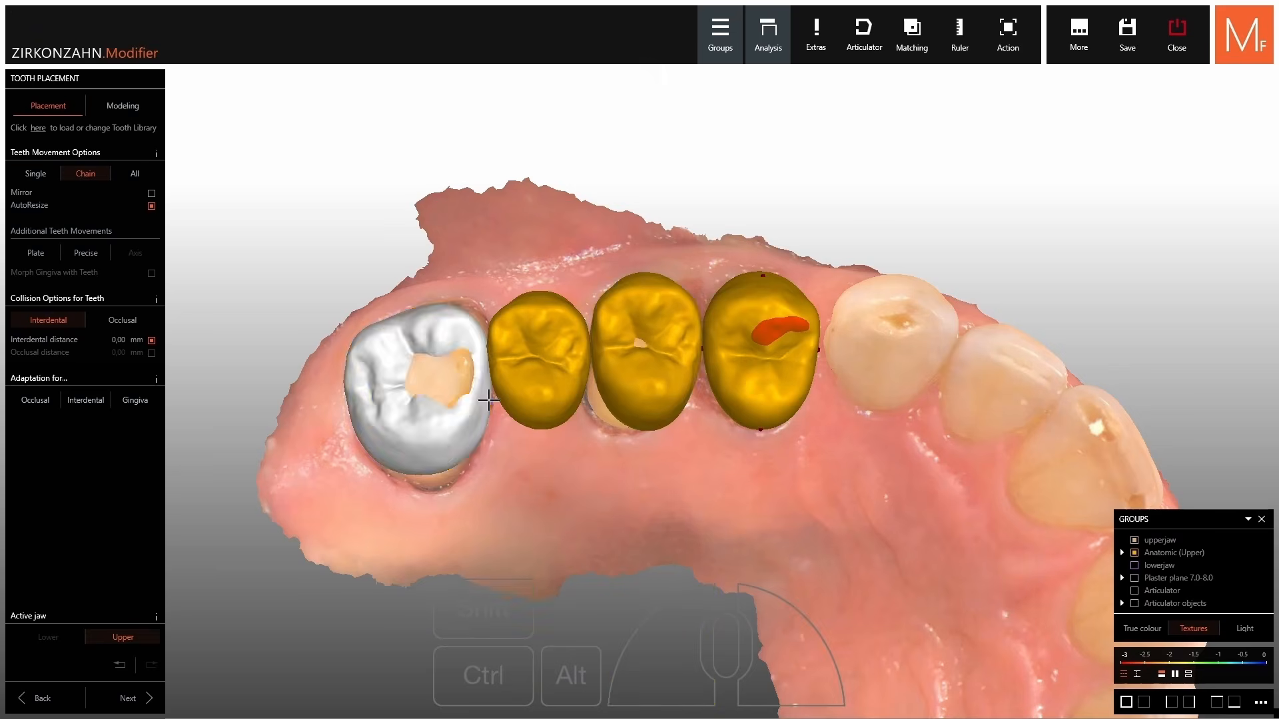
Resize crown 17 to about 8,97 × 10,12 × 19,02 mm and reposition it over its preparation.
right_drag(512, 397, 500, 397)
click(426, 339)
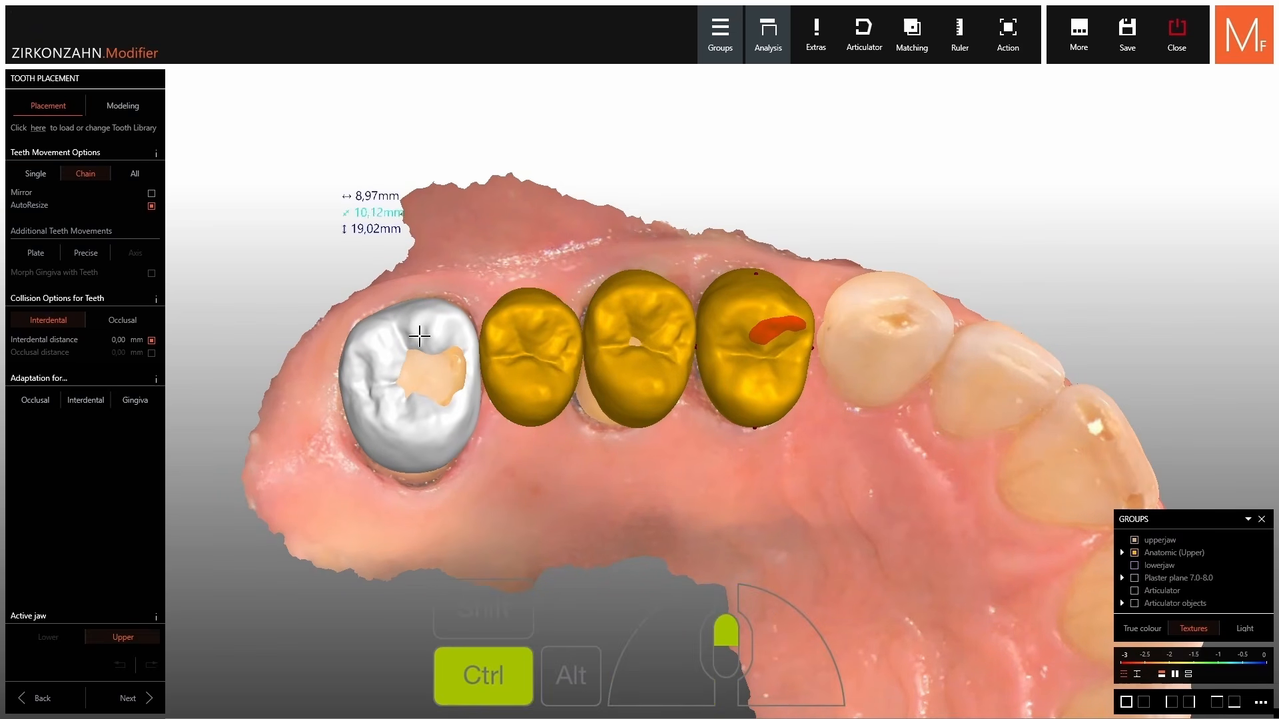
right_drag(430, 323, 431, 442)
shift+drag(431, 442, 433, 430)
right_drag(433, 430, 453, 478)
shift+drag(453, 478, 454, 462)
mouse_move(454, 462)
right_down()
mouse_move(459, 376)
mouse_move(470, 448)
right_up()
shift+drag(439, 491, 440, 475)
right_drag(440, 476, 401, 413)
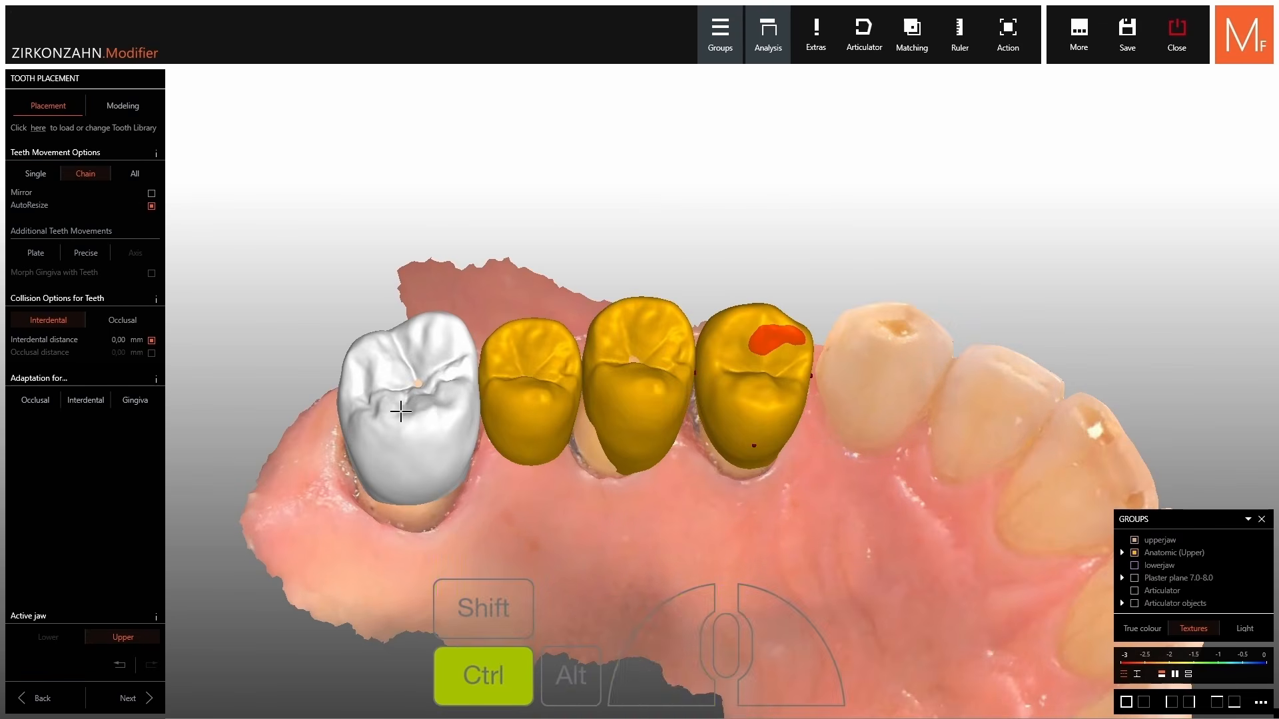
ctrl+drag(394, 410, 401, 407)
Fine-tune the placement of crowns 17, 16 and 15 from the palatal side.
right_drag(497, 393, 493, 449)
shift+drag(434, 448, 435, 440)
shift+drag(531, 423, 531, 421)
right_drag(546, 413, 548, 422)
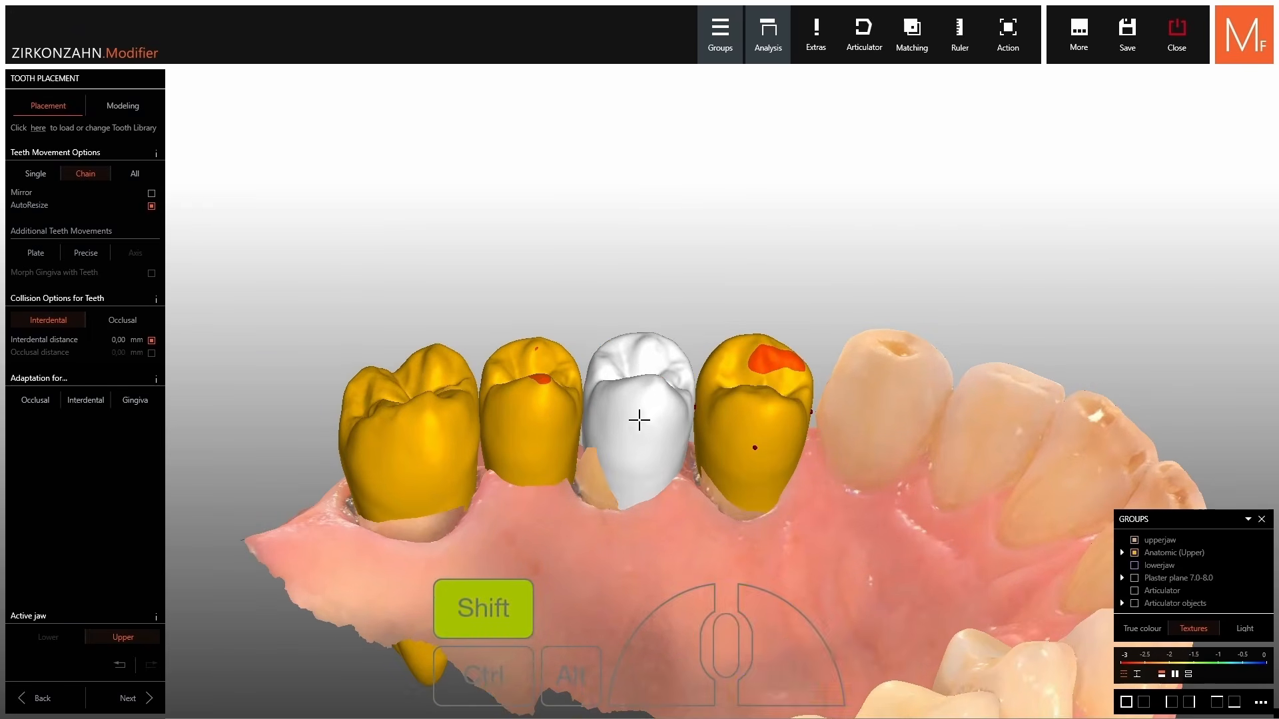
shift+drag(639, 420, 639, 417)
mouse_move(640, 418)
right_down()
mouse_move(643, 373)
mouse_move(642, 401)
right_up()
shift+click(554, 440)
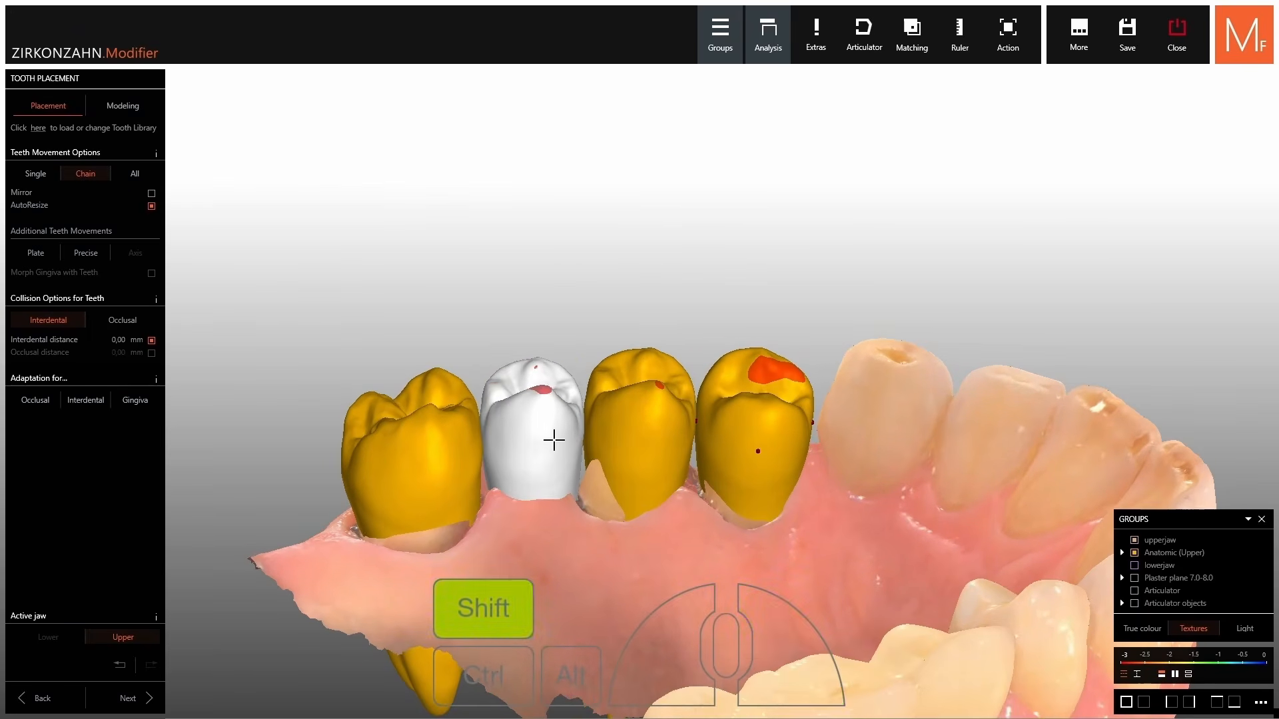
Refine the position and angle of crown 17 over its palatal preparation margin.
shift+click(438, 459)
shift+drag(434, 456, 433, 456)
right_drag(433, 456, 433, 495)
right_drag(433, 486, 433, 481)
ctrl+drag(433, 478, 430, 477)
right_drag(430, 476, 430, 439)
shift+drag(430, 488, 430, 486)
Show the lower jaw and adjust crown 17 against the opposing teeth from the buccal side.
click(1157, 567)
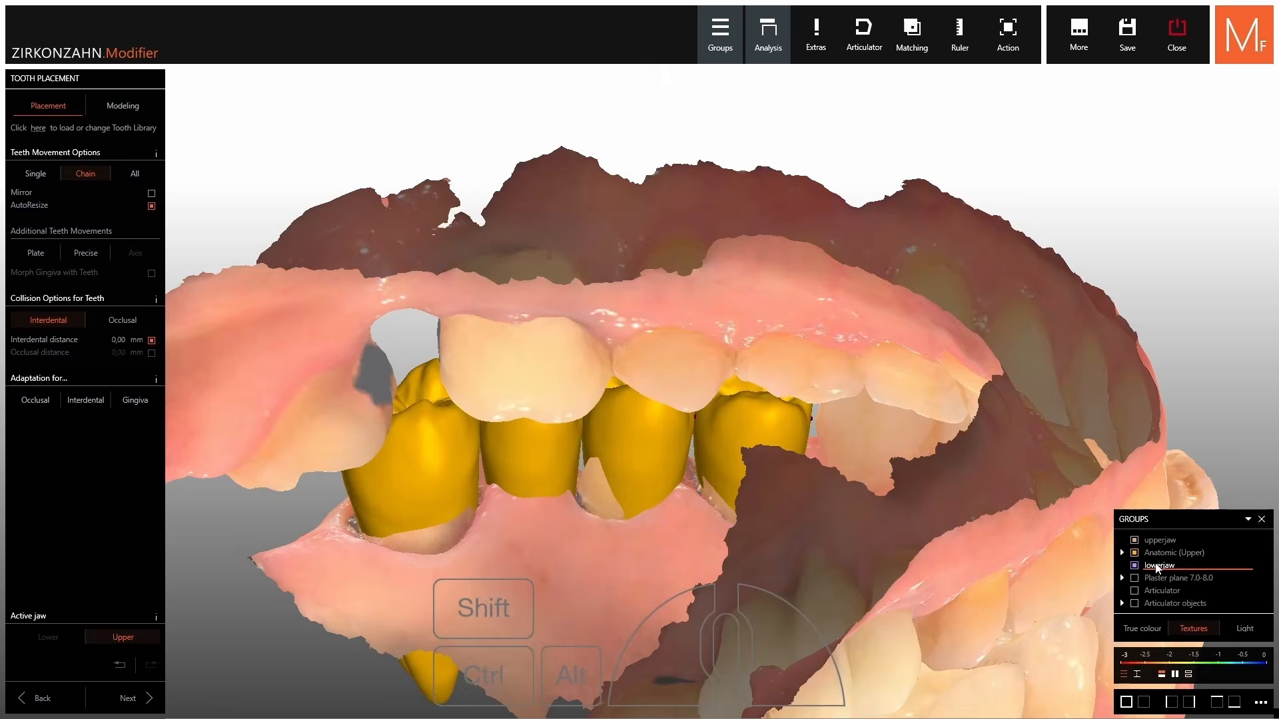
click(1144, 567)
click(1143, 568)
scroll(626, 293, down, 3)
right_drag(573, 224, 504, 329)
scroll(504, 329, up, 3)
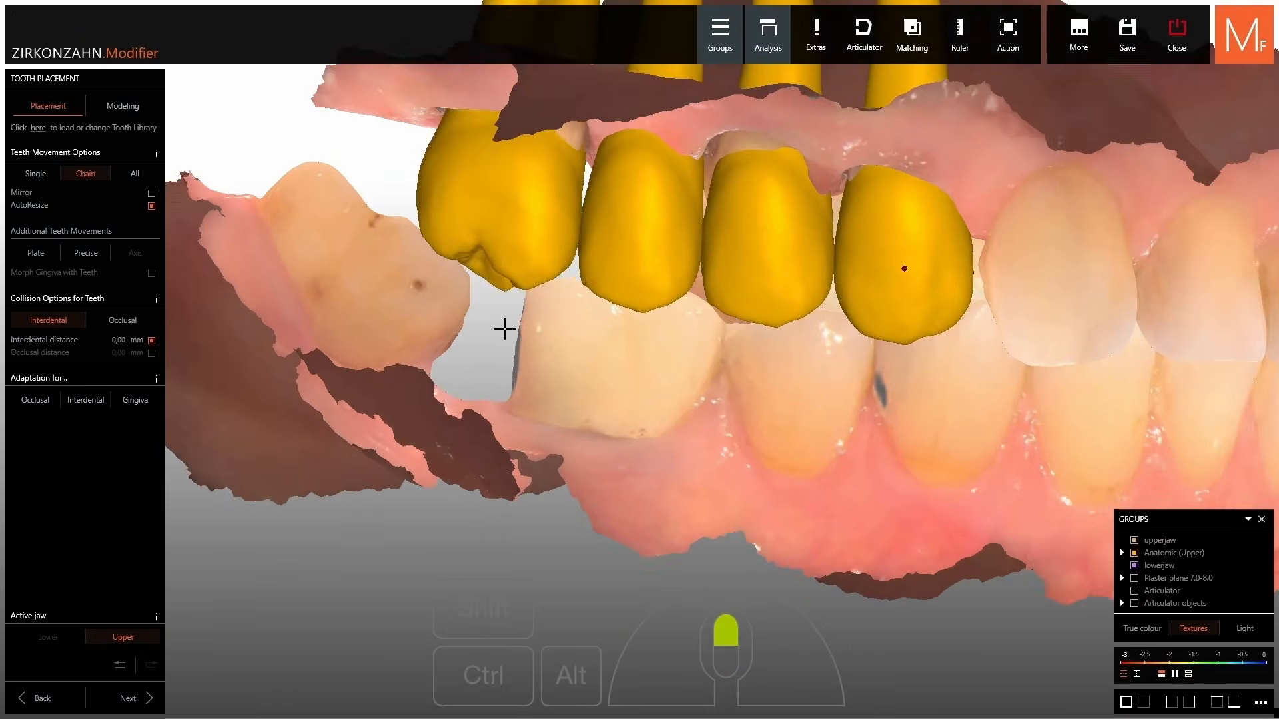
scroll(505, 329, up, 2)
shift+drag(514, 261, 520, 224)
right_drag(520, 225, 572, 246)
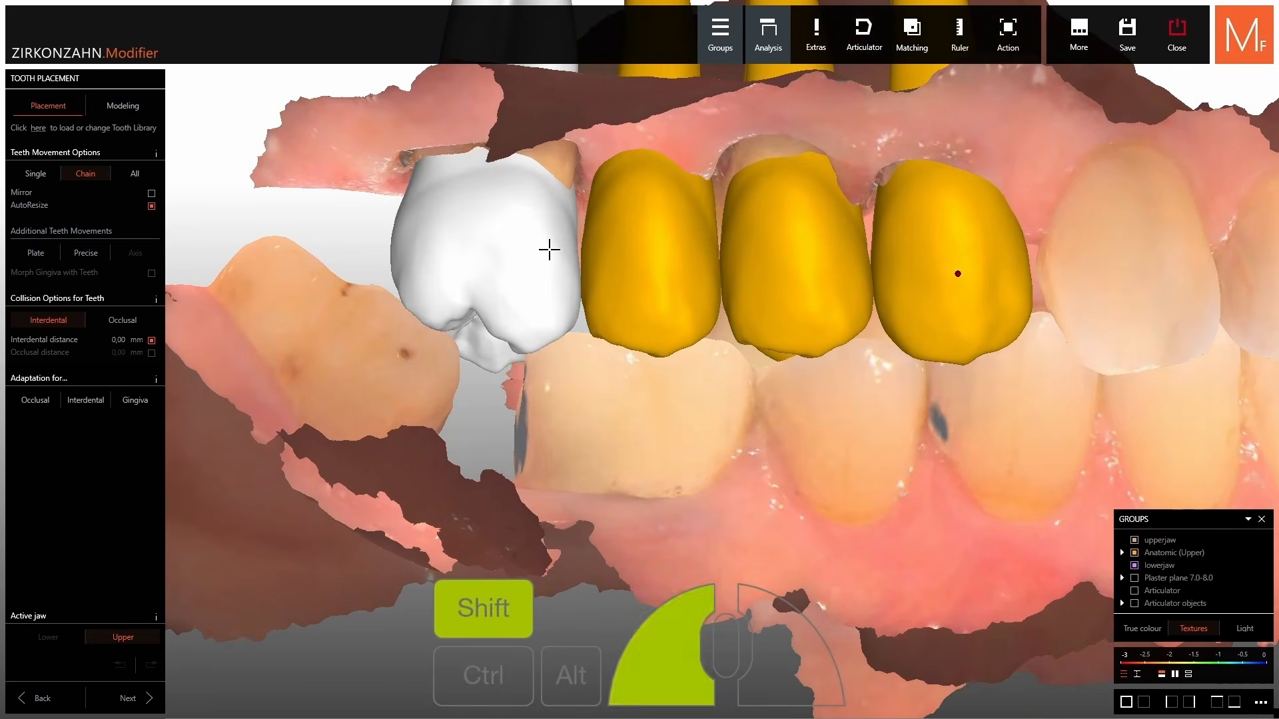
shift+drag(550, 250, 549, 254)
Adjust crowns 16 and 14 in relation to the lower jaw and check the row from the front.
scroll(679, 274, down, 2)
right_drag(683, 277, 665, 243)
ctrl+drag(638, 184, 642, 183)
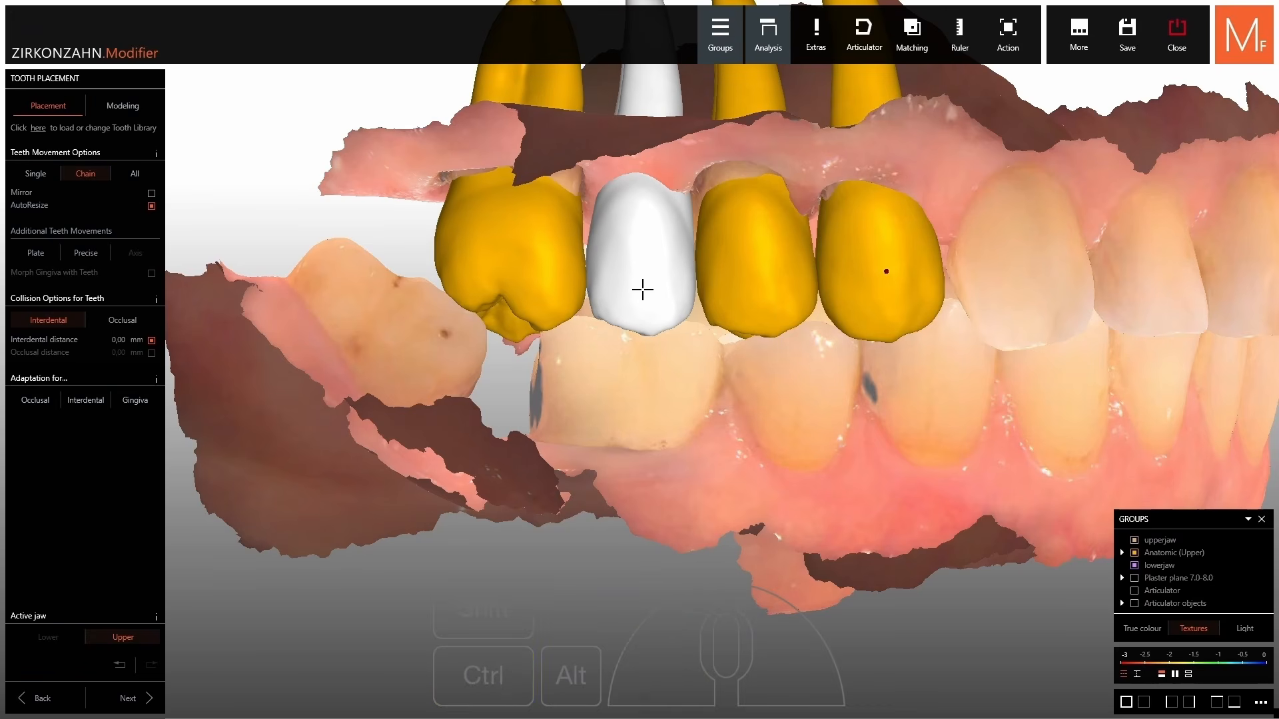
right_drag(642, 288, 707, 338)
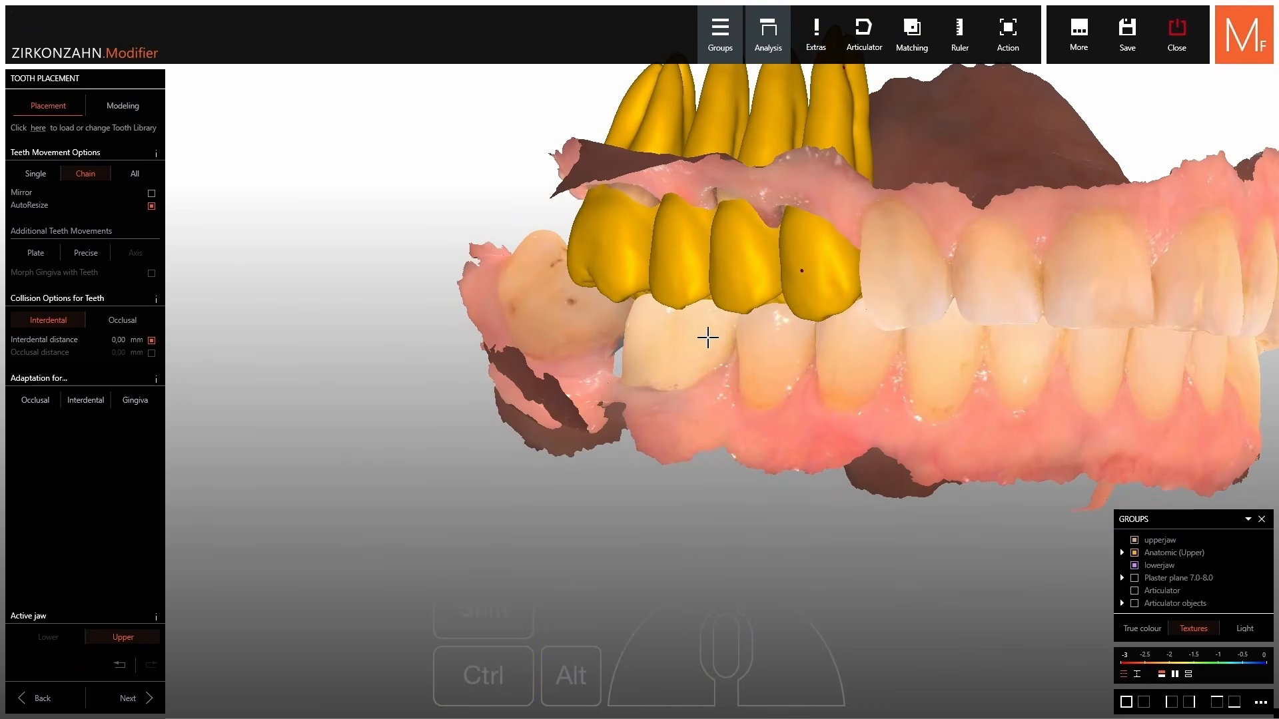
ctrl+right_click(802, 260)
right_drag(797, 300, 713, 385)
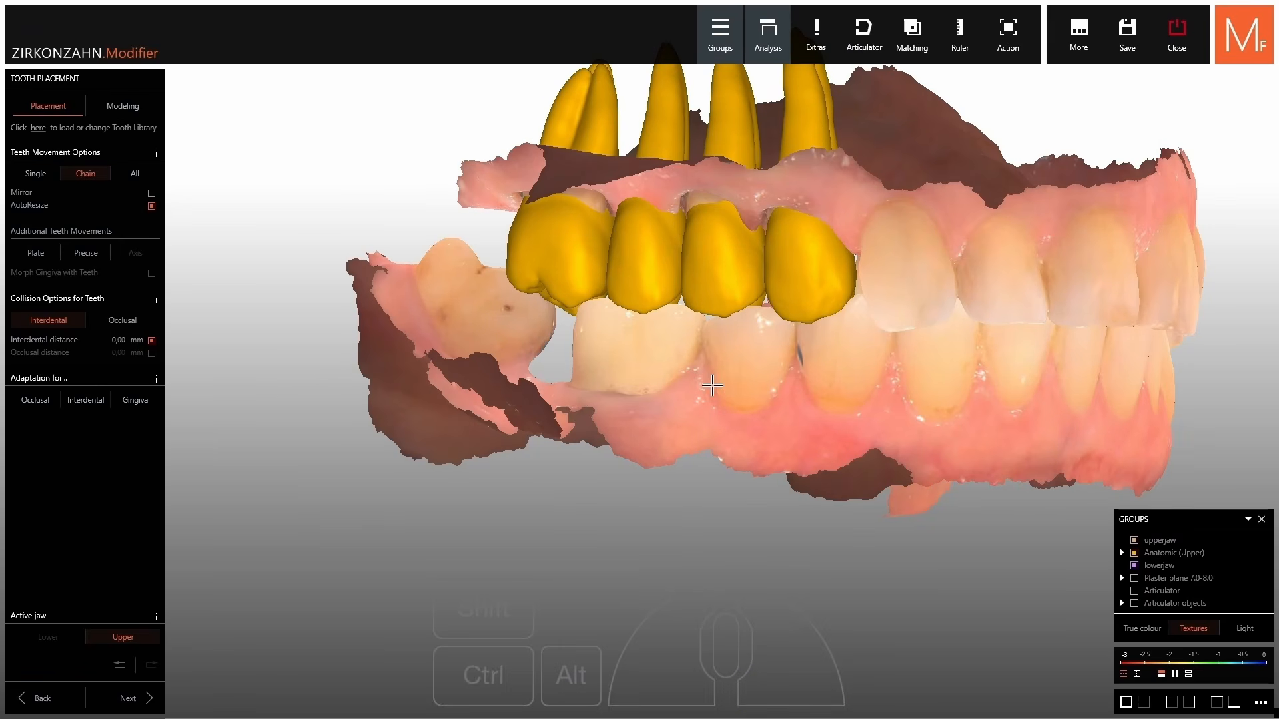
Switch to tooth Modeling, choose Teeth Parts with 37 % strength, and hide the lower jaw.
click(125, 108)
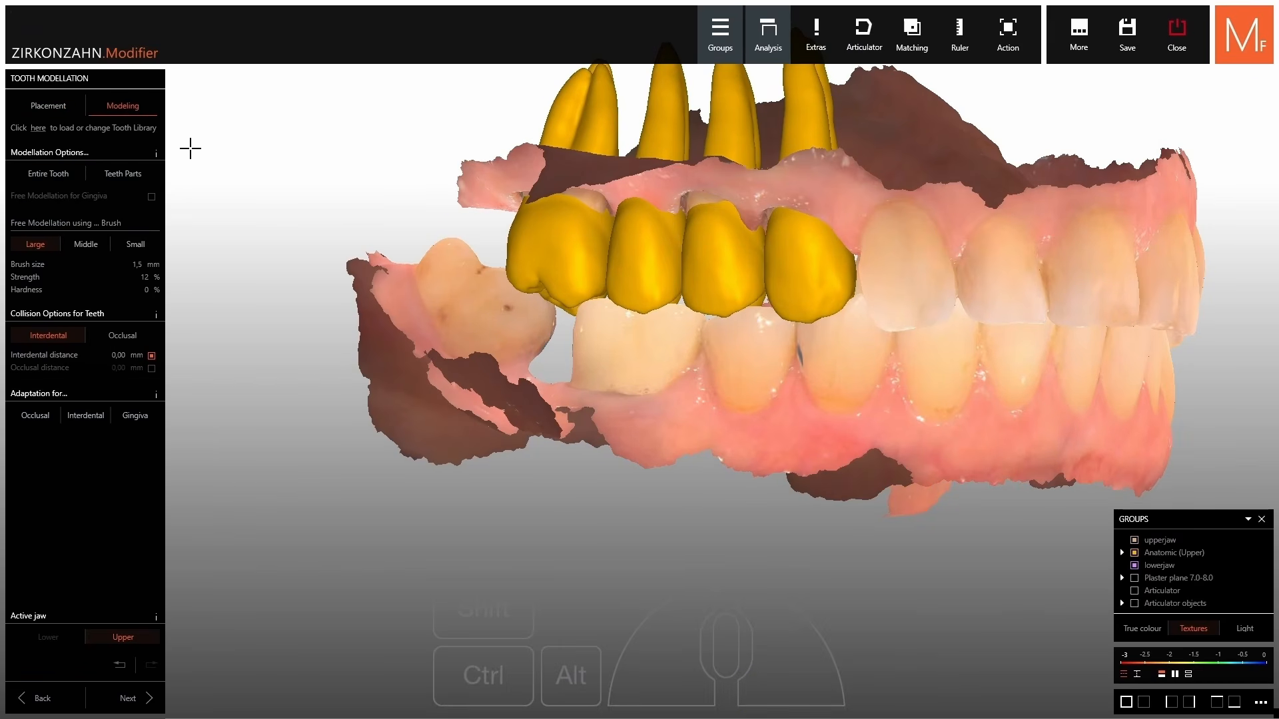
ctrl+click(715, 363)
right_drag(717, 364, 759, 392)
scroll(757, 408, up, 5)
scroll(666, 352, up, 2)
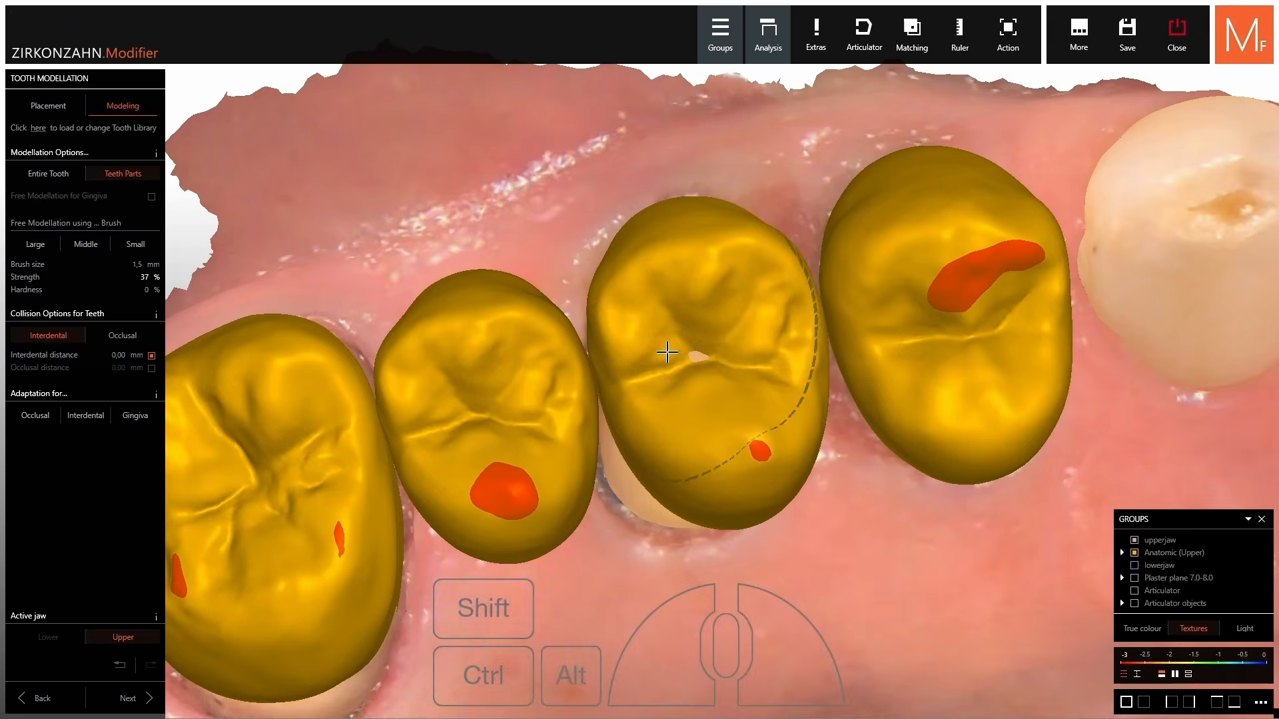
Raise the occlusal fissure area of crown 15 to cover the preparation showing through.
mouse_move(695, 368)
right_down()
mouse_move(690, 339)
mouse_move(691, 391)
right_up()
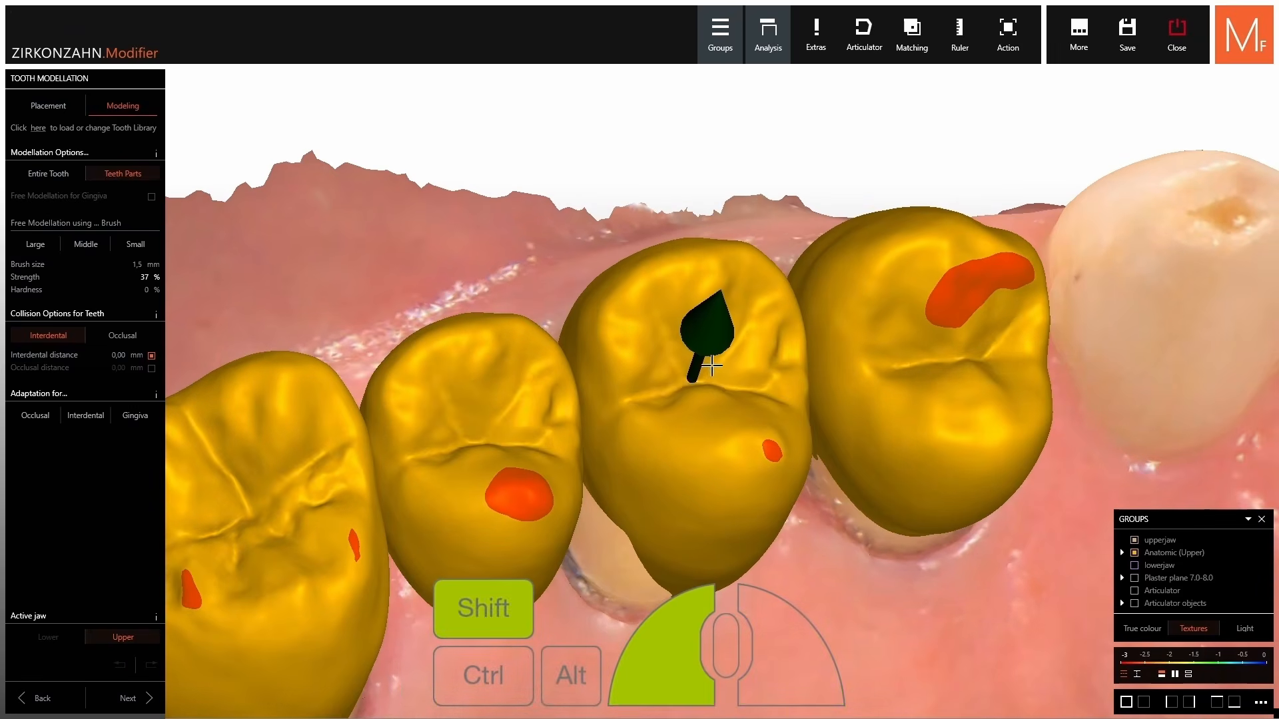
shift+drag(712, 366, 709, 366)
right_drag(710, 366, 681, 370)
shift+click(646, 385)
right_drag(679, 505, 694, 474)
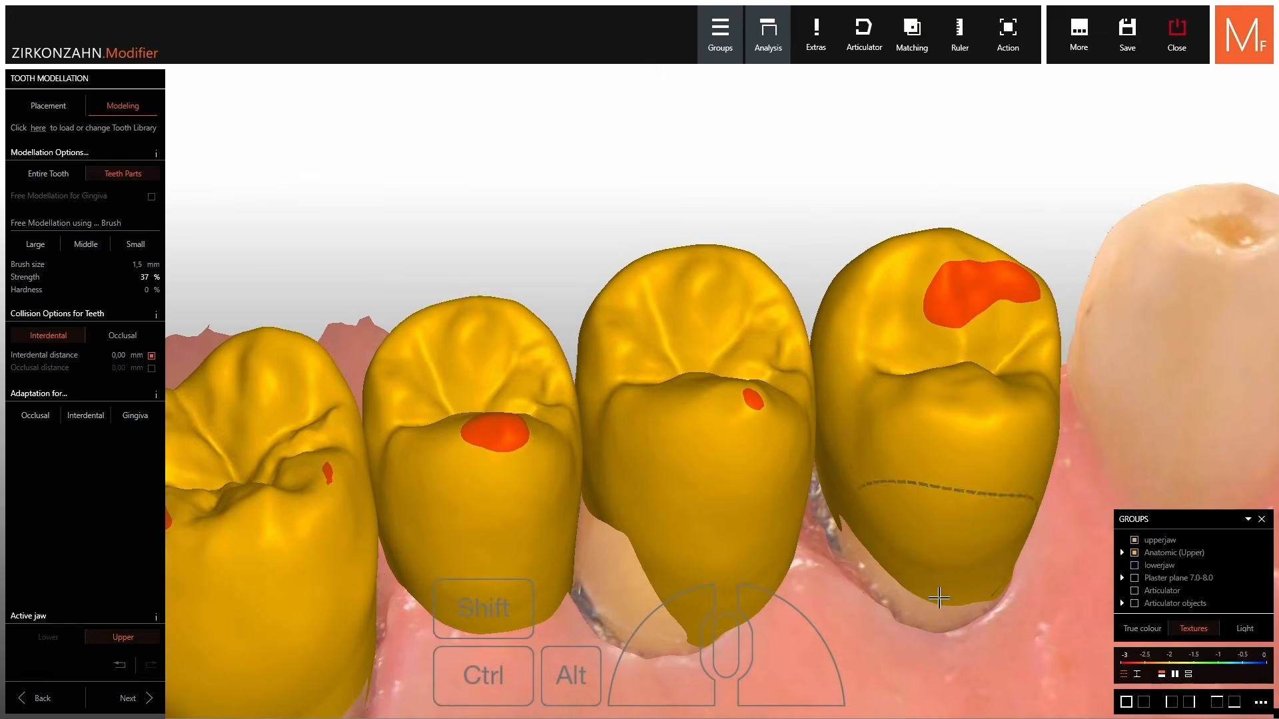
Extend the palatal margin of crown 14 down over its preparation.
right_drag(939, 598, 759, 409)
ctrl+drag(750, 418, 658, 363)
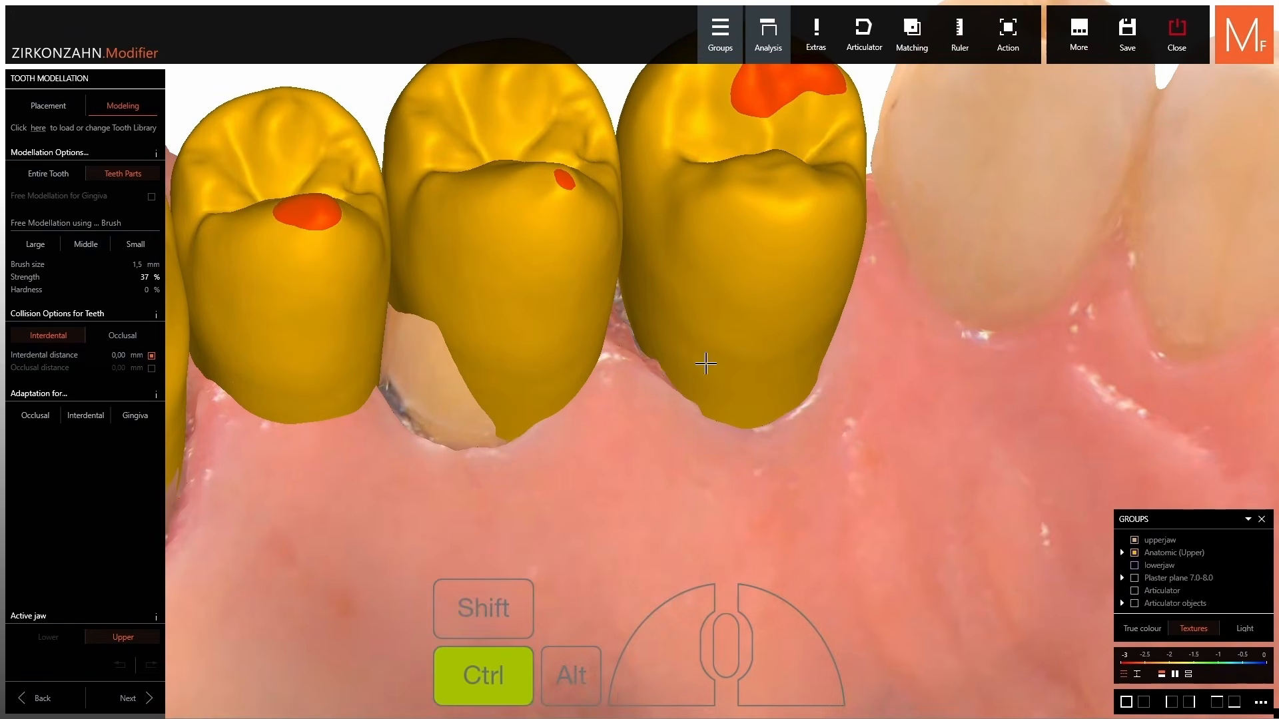
mouse_move(705, 363)
right_down()
mouse_move(891, 288)
mouse_move(948, 189)
right_up()
ctrl+drag(794, 164, 798, 142)
Make crown 14 transparent and reshape its side facing the canine.
shift+middle_click(826, 238)
right_drag(826, 239, 872, 223)
ctrl+drag(883, 233, 866, 230)
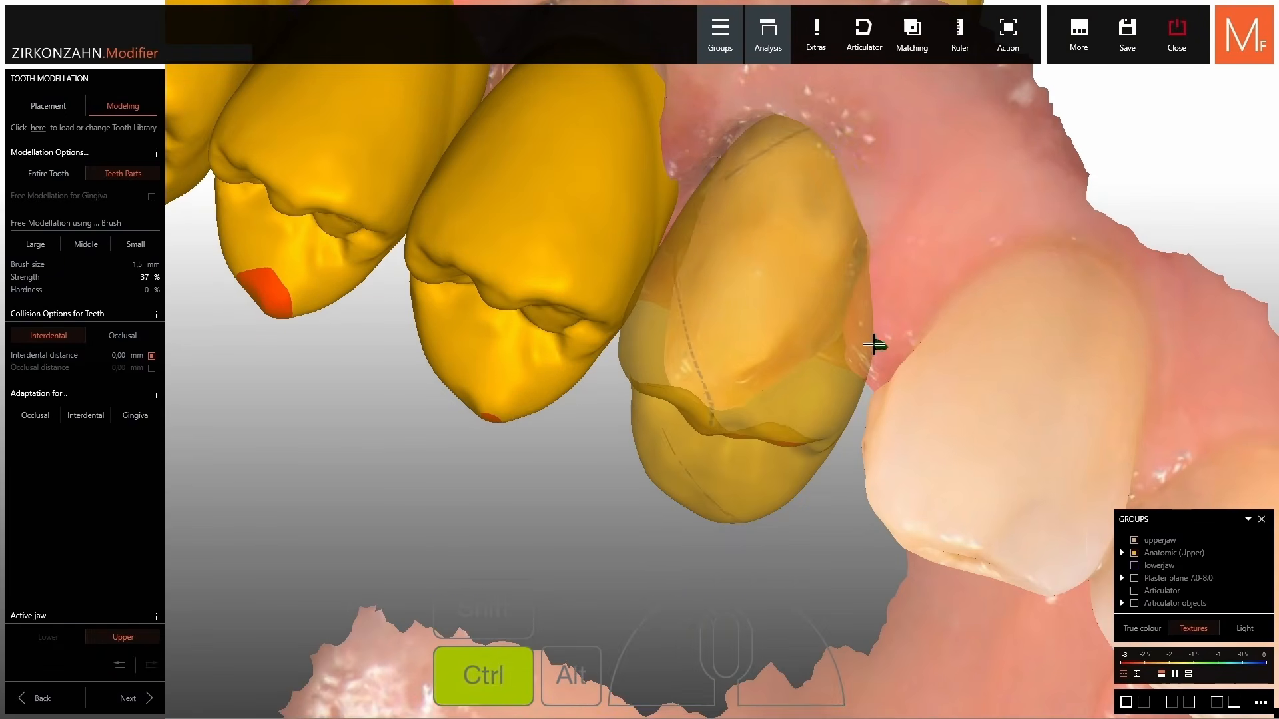
ctrl+drag(874, 345, 865, 342)
Refine the surface of transparent crown 14 around its preparation.
right_drag(867, 341, 896, 281)
drag(890, 206, 914, 211)
mouse_move(902, 215)
right_down()
mouse_move(866, 282)
mouse_move(846, 263)
right_up()
shift+scroll(866, 282, down, 1)
drag(847, 263, 852, 268)
right_drag(830, 268, 732, 285)
Try to stretch the palatal margin of crown 15 over its preparation with interdental collision active, and undo it.
right_drag(541, 303, 526, 332)
shift+scroll(525, 334, down, 1)
mouse_move(525, 335)
ctrl+mouse_down()
mouse_move(579, 359)
mouse_move(645, 360)
ctrl+mouse_up()
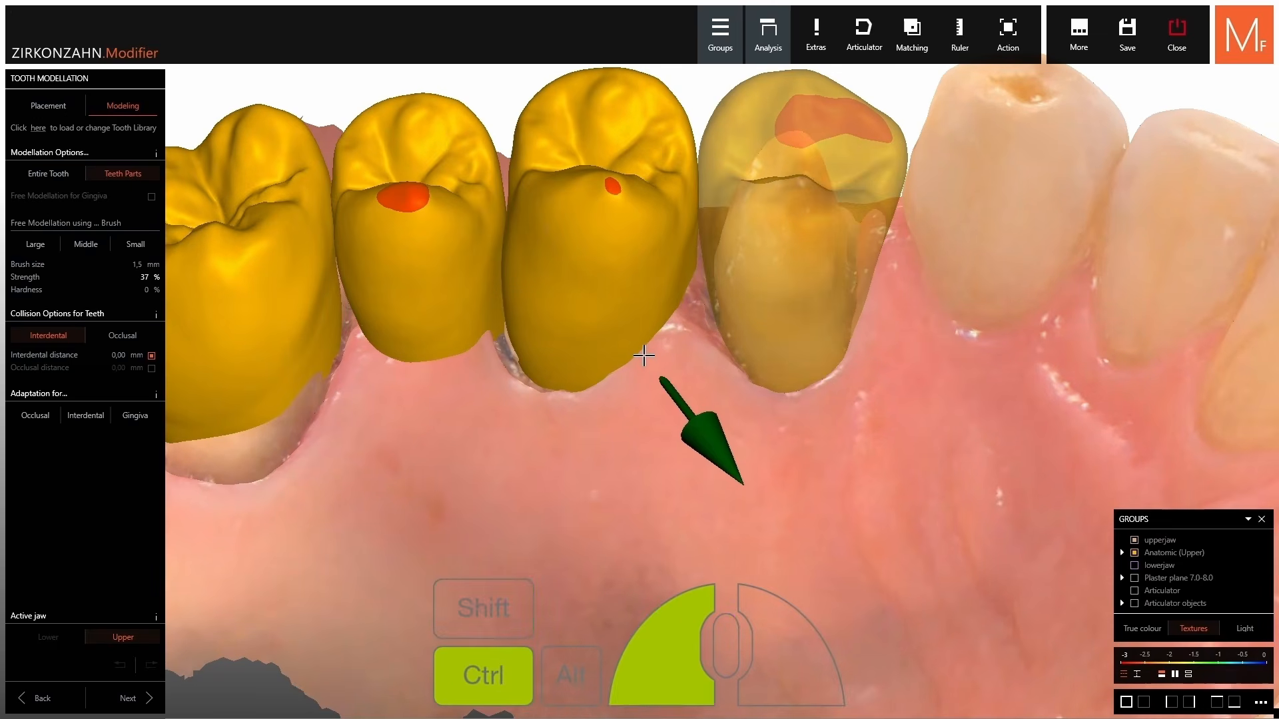
scroll(640, 350, down, 3)
right_drag(638, 347, 529, 311)
scroll(528, 311, up, 4)
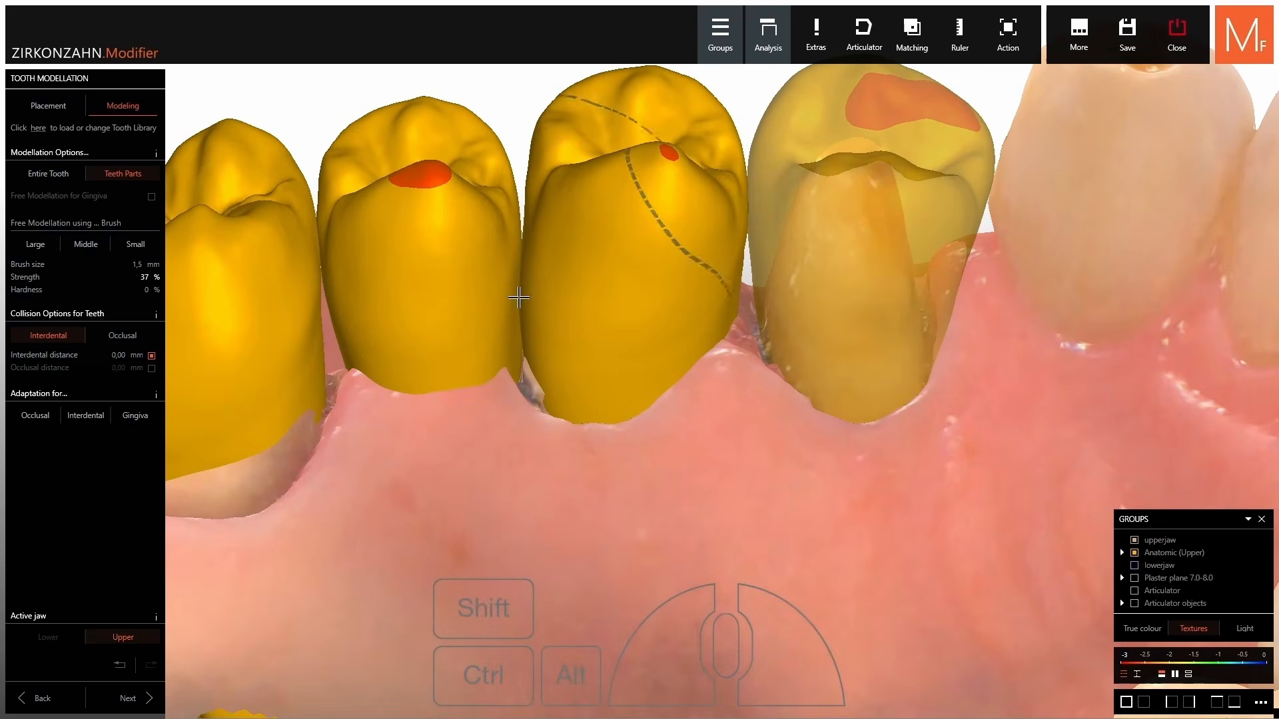
click(120, 666)
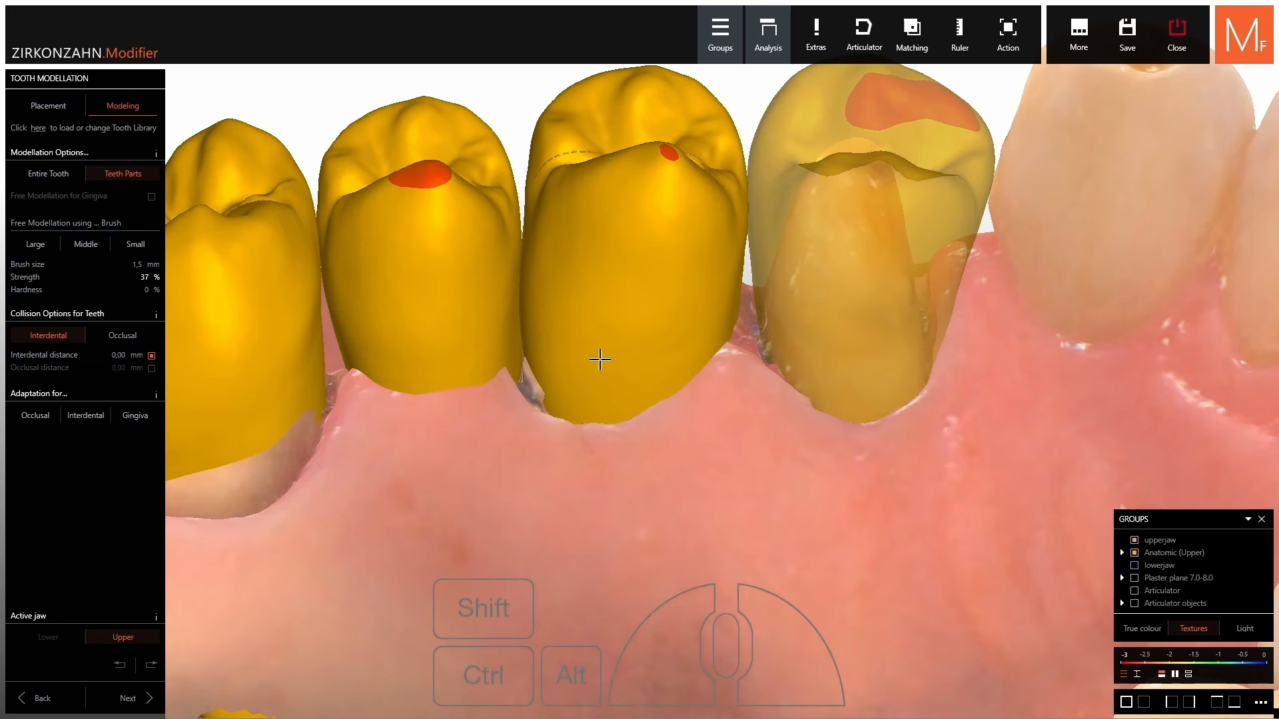
click(120, 666)
Turn off the Interdental collision option and extend the palatal margin of crown 15 over its preparation.
right_drag(832, 253, 833, 287)
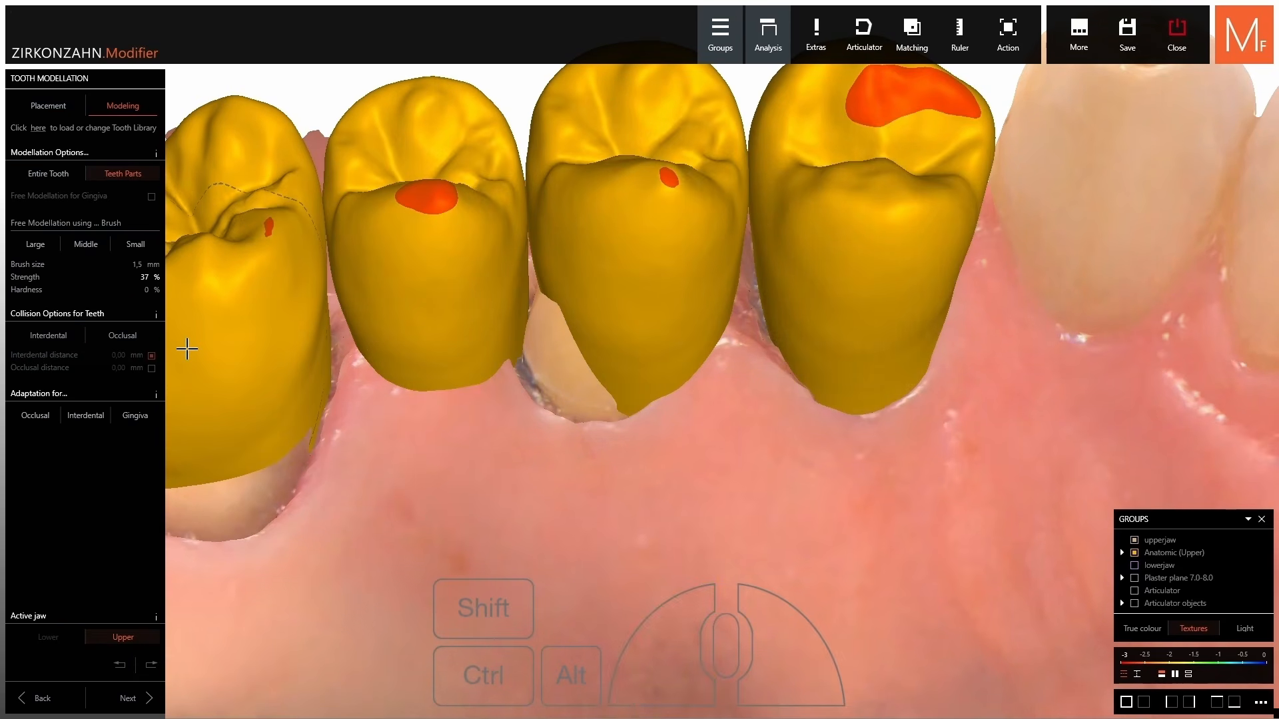
middle_drag(621, 422, 724, 369)
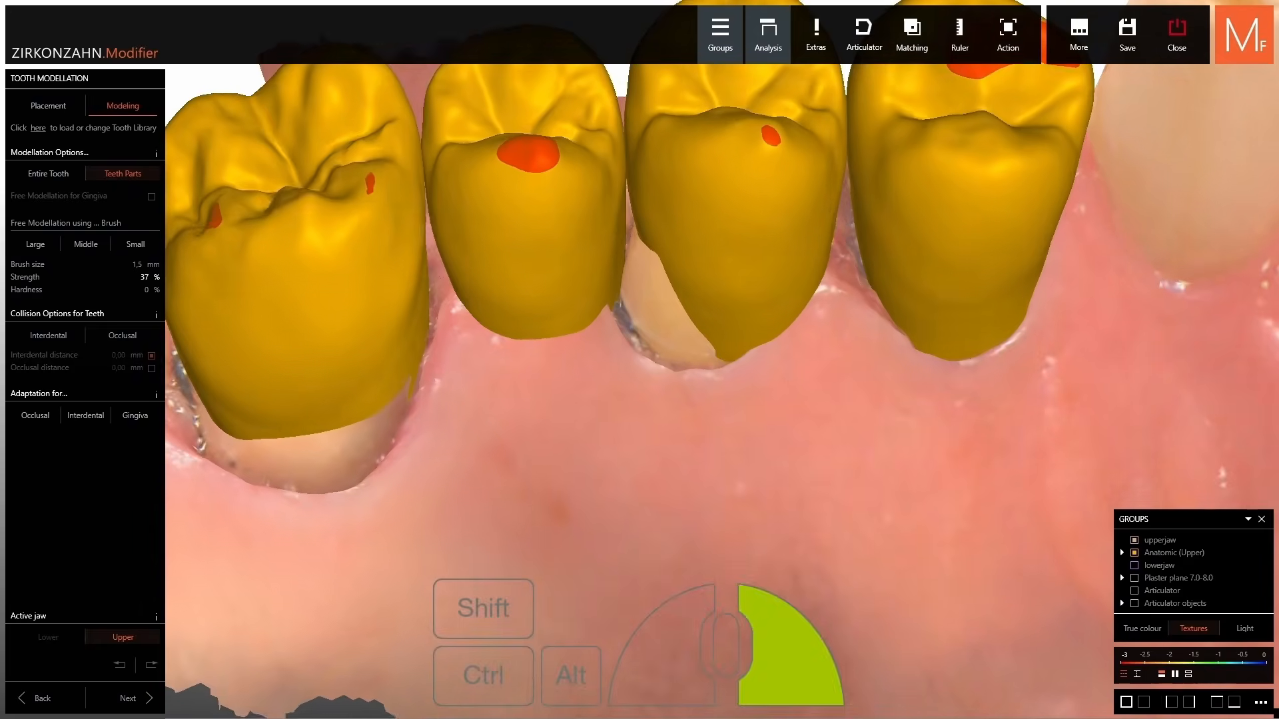
right_drag(725, 369, 723, 384)
ctrl+drag(672, 331, 666, 335)
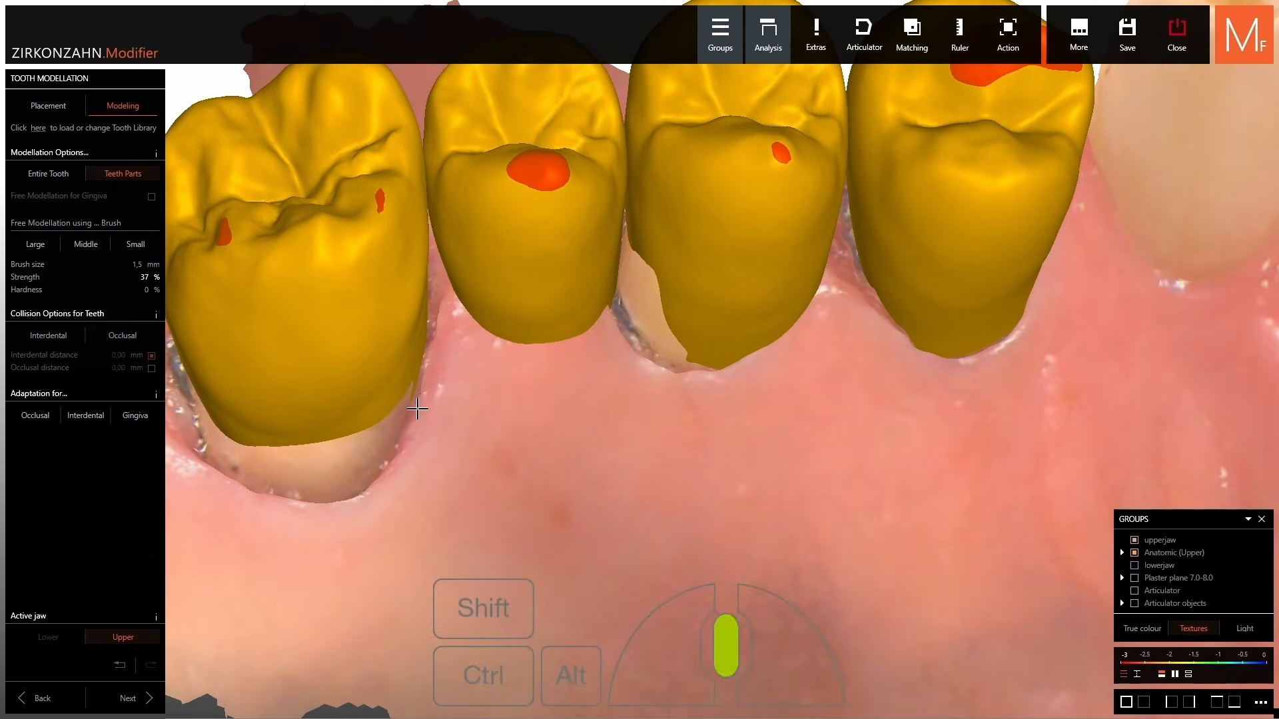
Extend the palatal margin of crown 17 down over its preparation.
middle_drag(417, 409, 718, 353)
ctrl+scroll(600, 417, up, 2)
ctrl+drag(600, 417, 607, 458)
right_drag(593, 447, 629, 449)
ctrl+drag(520, 387, 505, 399)
right_drag(505, 398, 563, 439)
Pull the buccal margin of crown 17 over the exposed preparation edge.
ctrl+drag(484, 308, 460, 309)
right_drag(460, 309, 509, 334)
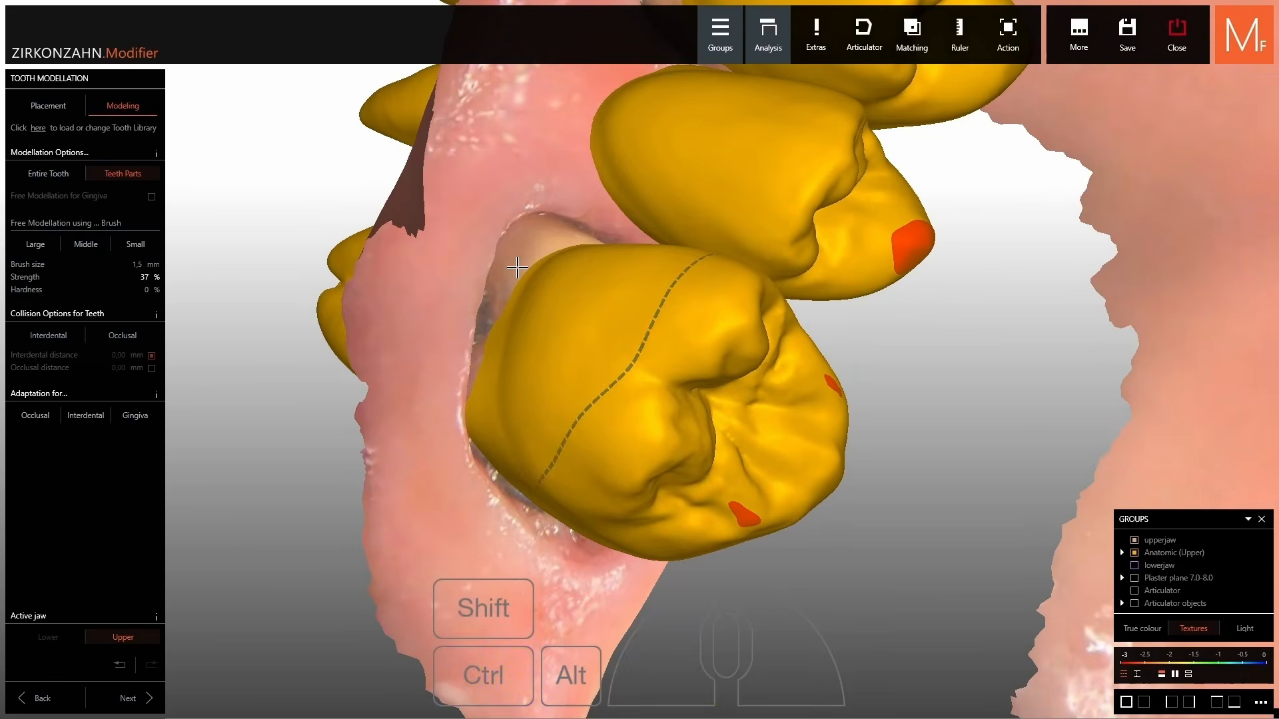
ctrl+drag(526, 252, 516, 219)
right_drag(478, 337, 714, 465)
ctrl+drag(733, 471, 735, 474)
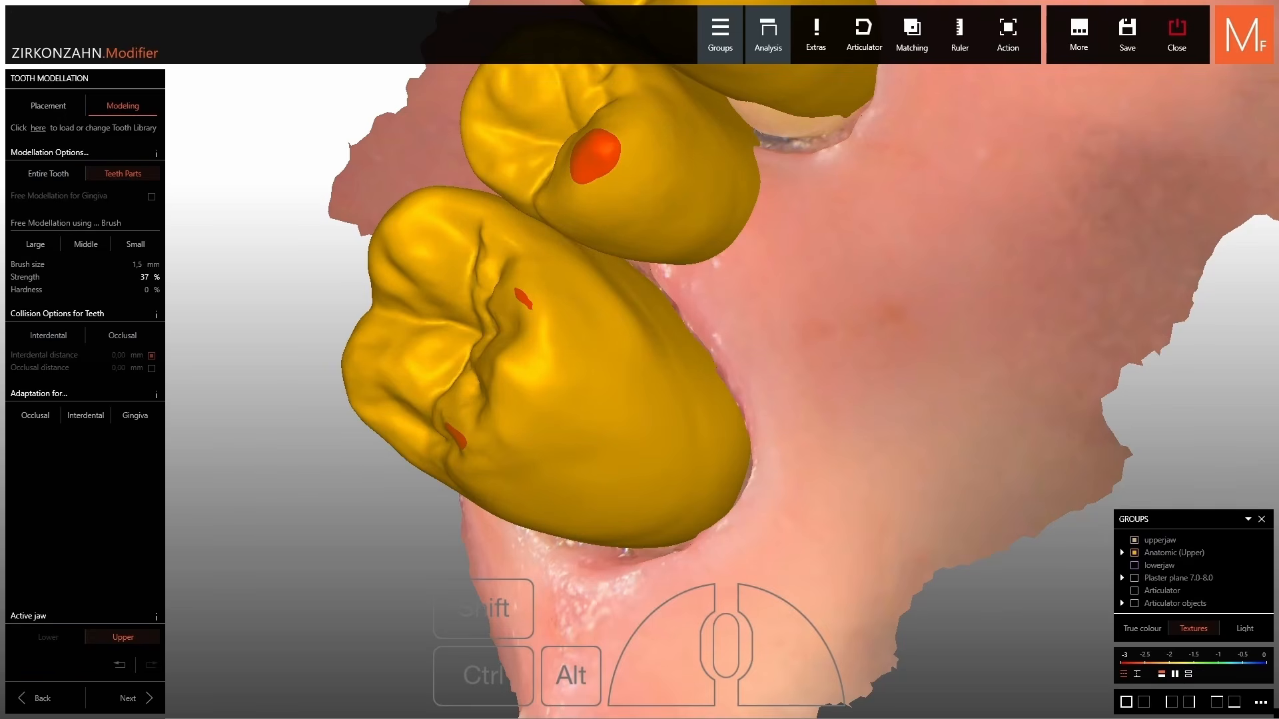
Reduce the modelling area and refine the buccal margin of crown 17 along the gingiva.
scroll(677, 448, down, 3)
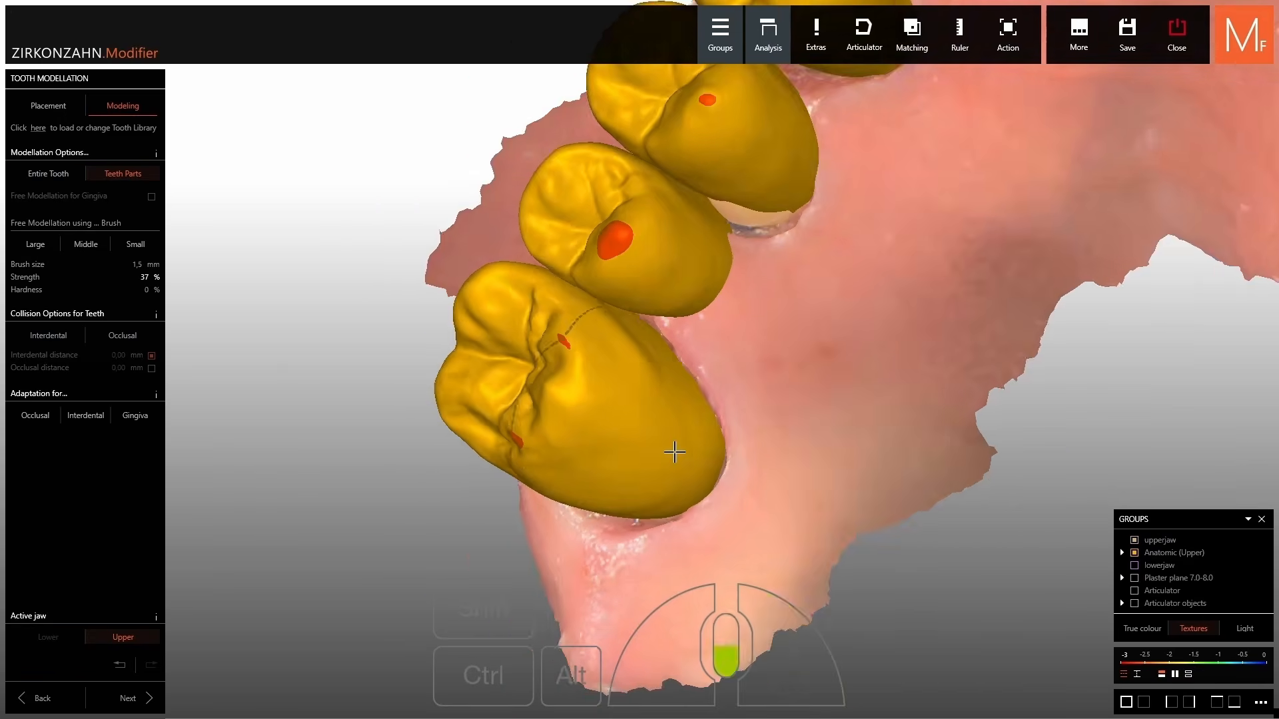
mouse_move(639, 445)
right_down()
mouse_move(666, 458)
mouse_move(656, 461)
mouse_move(662, 322)
mouse_move(760, 450)
right_up()
scroll(653, 460, up, 3)
shift+scroll(639, 476, down, 1)
click(519, 261)
right_drag(519, 259, 470, 323)
click(470, 322)
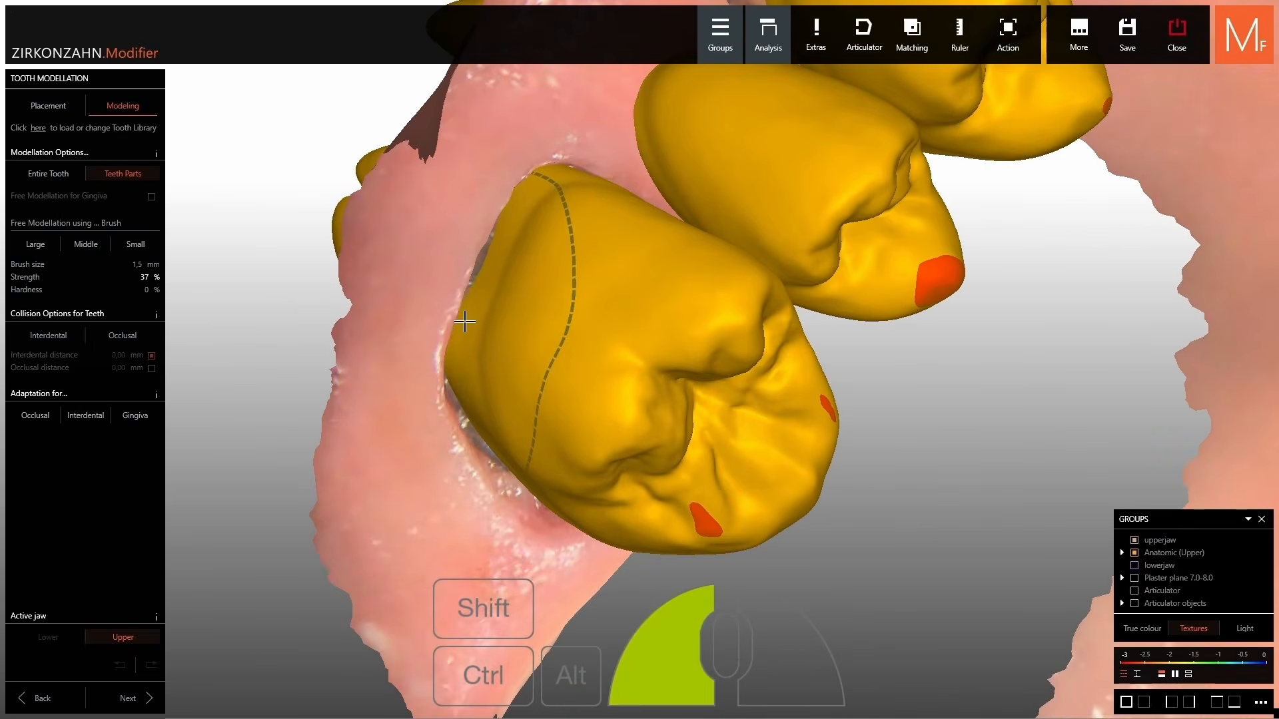
Pull the mesiobuccal margin of crown 16 toward the gingiva next to crown 15.
scroll(677, 248, down, 3)
right_drag(677, 248, 741, 198)
scroll(706, 293, up, 4)
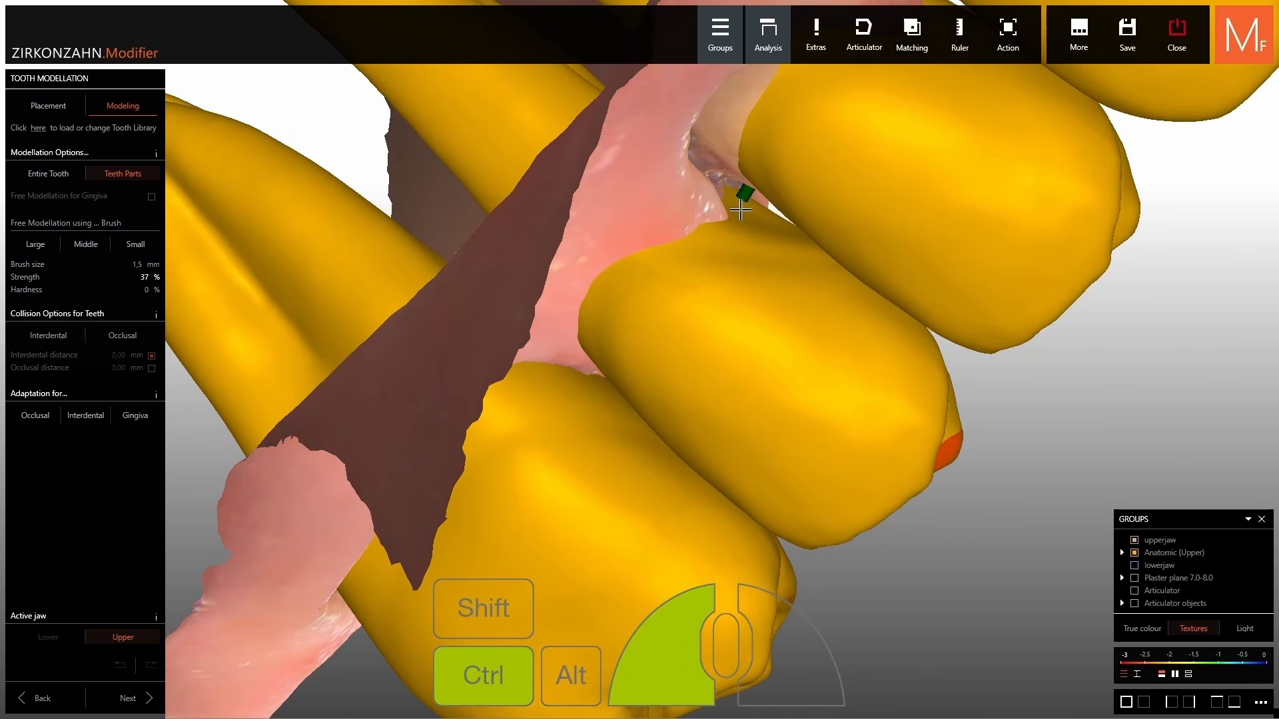
ctrl+drag(741, 210, 741, 225)
ctrl+click(742, 232)
Reshape the mesiopalatal edge of crown 16 beside the exposed preparation of crown 15.
scroll(753, 254, down, 3)
right_drag(753, 256, 874, 360)
scroll(874, 360, up, 4)
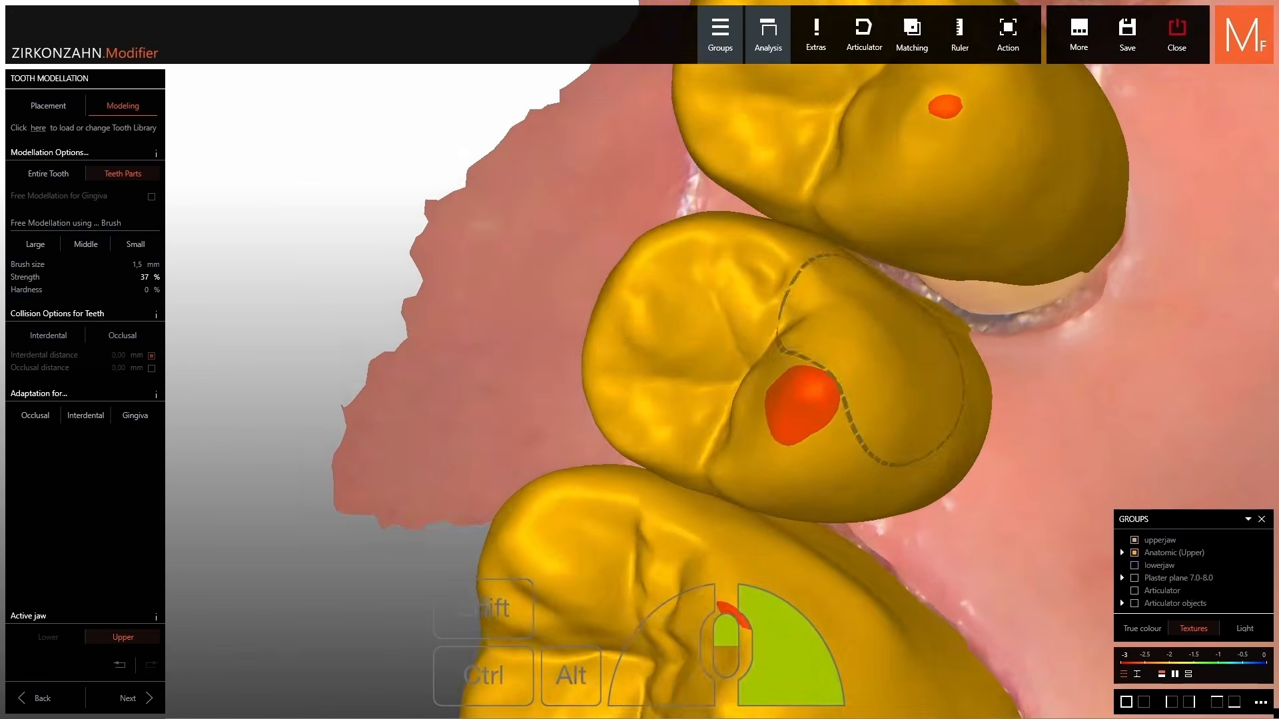
right_drag(939, 333, 951, 327)
mouse_move(962, 343)
ctrl+mouse_down()
mouse_move(960, 327)
mouse_move(948, 336)
mouse_move(967, 393)
ctrl+mouse_up()
scroll(968, 391, down, 3)
right_drag(967, 391, 939, 339)
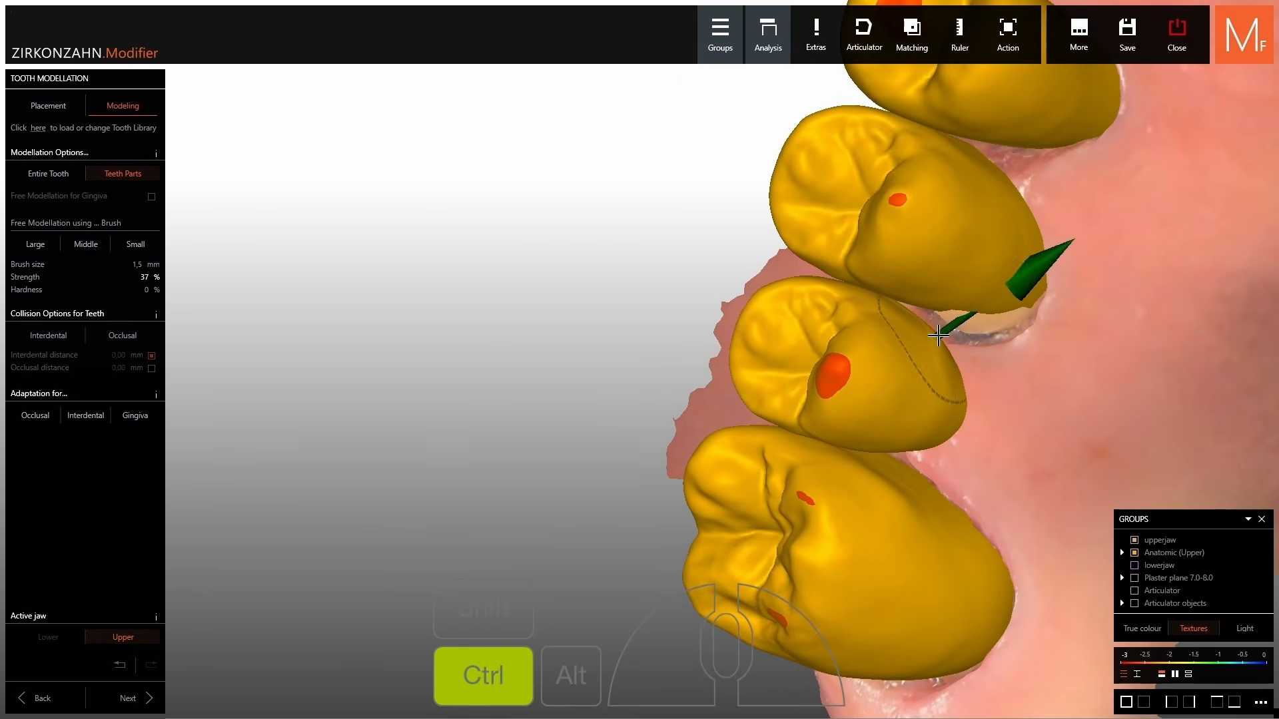
ctrl+drag(939, 339, 932, 325)
Change the modelling area and extend the palatal margin of crown 15 over its exposed preparation.
right_drag(933, 325, 998, 323)
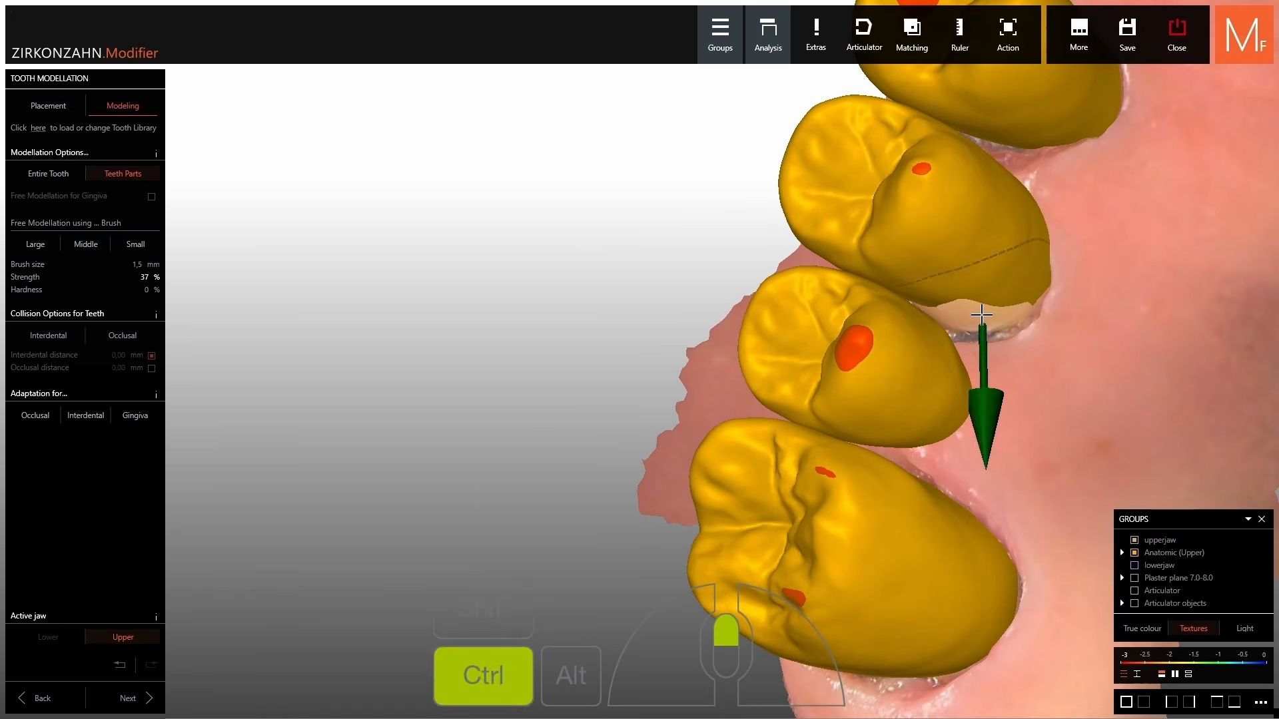
shift+scroll(965, 311, up, 2)
mouse_move(973, 332)
ctrl+mouse_down()
mouse_move(979, 323)
mouse_move(946, 300)
ctrl+mouse_up()
right_drag(1061, 230, 1046, 244)
mouse_move(1045, 244)
ctrl+mouse_down()
mouse_move(1039, 211)
mouse_move(1031, 225)
ctrl+mouse_up()
Extend the buccal margin of crown 15 over its exposed preparation and adjust the adjoining buccal edge of crown 14.
right_drag(1031, 225, 790, 164)
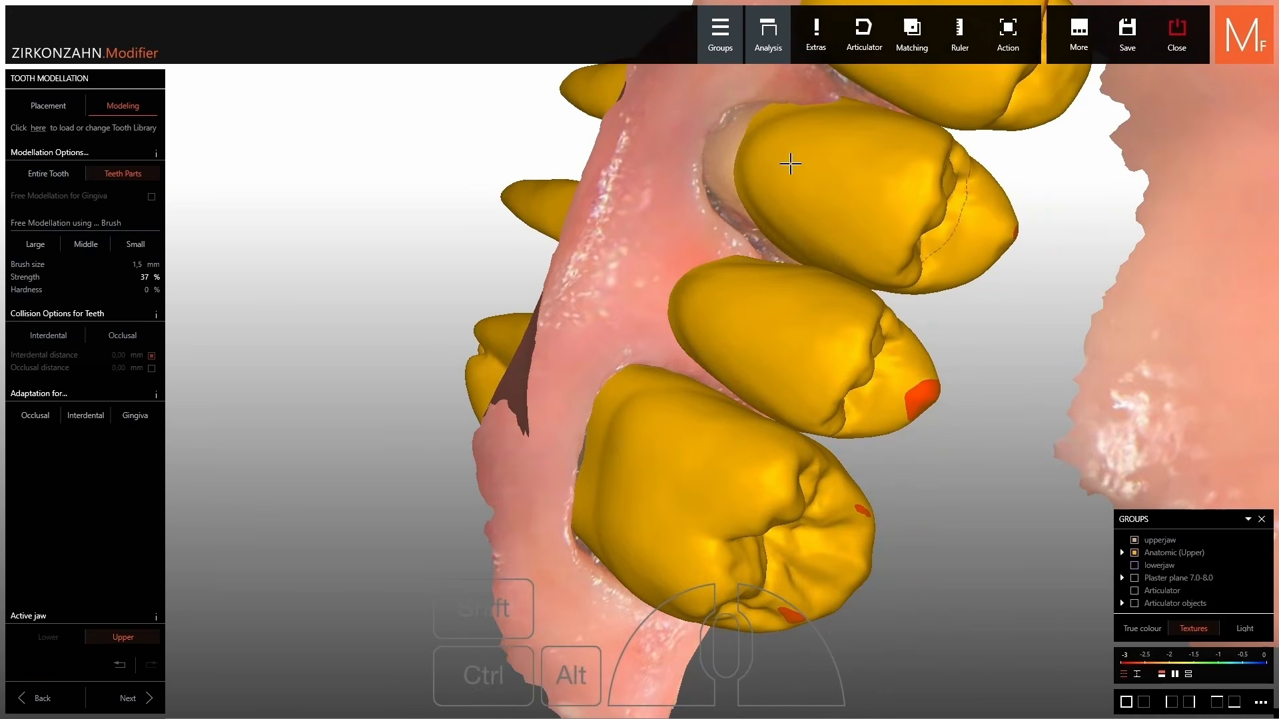
ctrl+drag(709, 150, 709, 153)
right_drag(709, 153, 718, 200)
ctrl+drag(713, 204, 712, 204)
right_drag(712, 204, 747, 137)
ctrl+drag(760, 98, 759, 95)
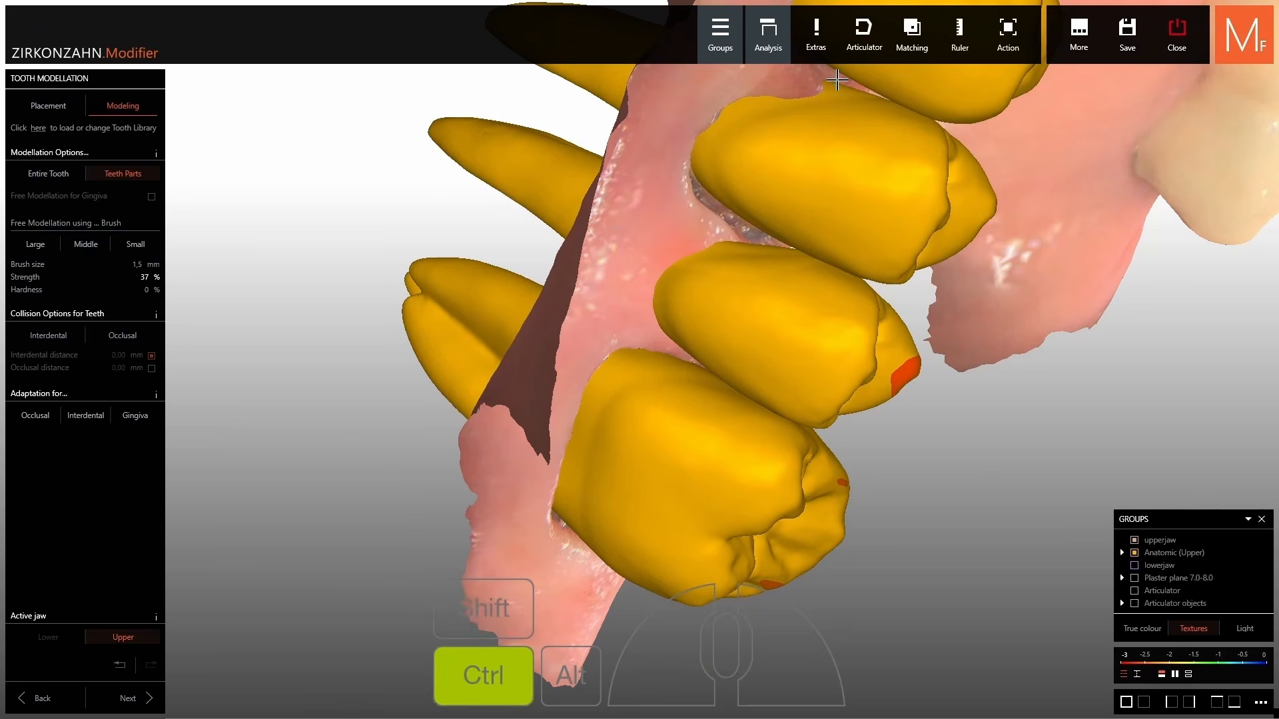
ctrl+drag(837, 80, 834, 84)
Shape the interproximal surfaces between crowns 16 and 15 on the buccal side.
scroll(826, 97, down, 5)
mouse_move(812, 109)
right_down()
mouse_move(854, 231)
mouse_move(854, 293)
right_up()
key(shift)
ctrl+click(864, 292)
ctrl+click(863, 289)
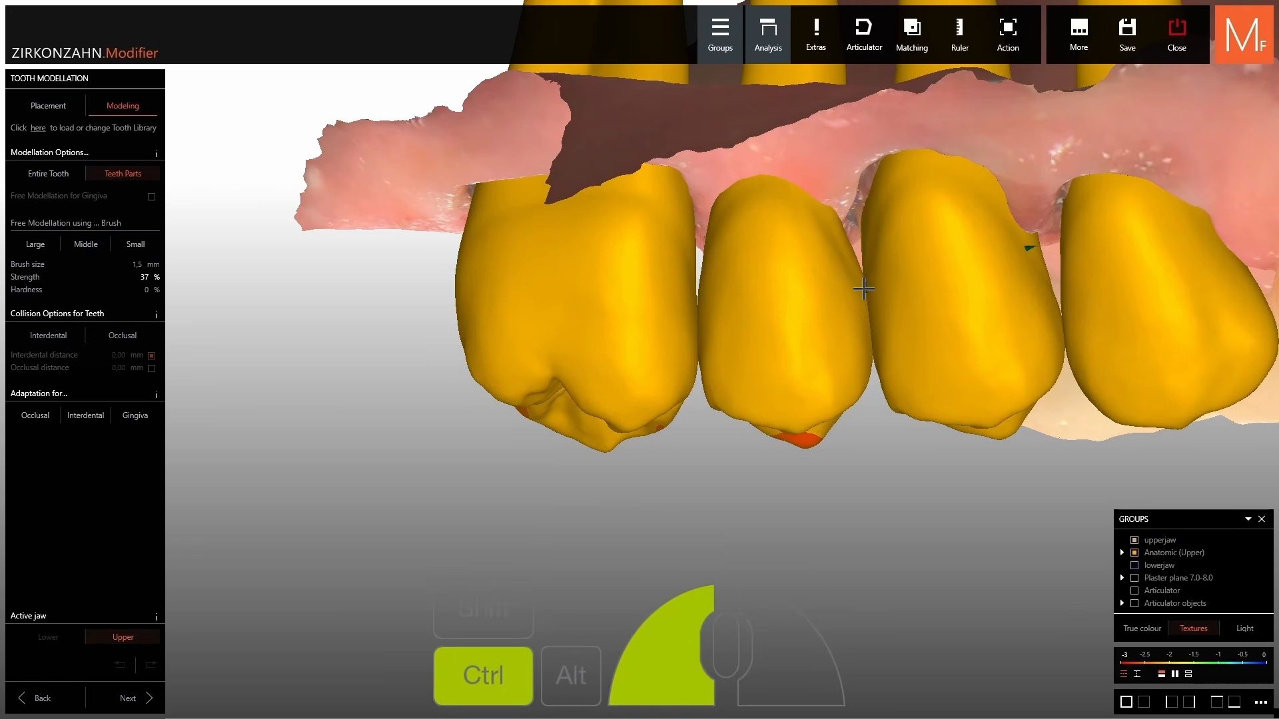
mouse_move(860, 288)
right_down()
mouse_move(856, 300)
mouse_move(860, 246)
mouse_move(770, 248)
right_up()
ctrl+click(863, 310)
scroll(857, 242, down, 3)
scroll(769, 249, up, 4)
right_drag(757, 328, 753, 179)
ctrl+click(765, 306)
Refine the cervical part of the buccal surface of crown 15.
scroll(765, 307, down, 3)
right_drag(765, 254, 769, 273)
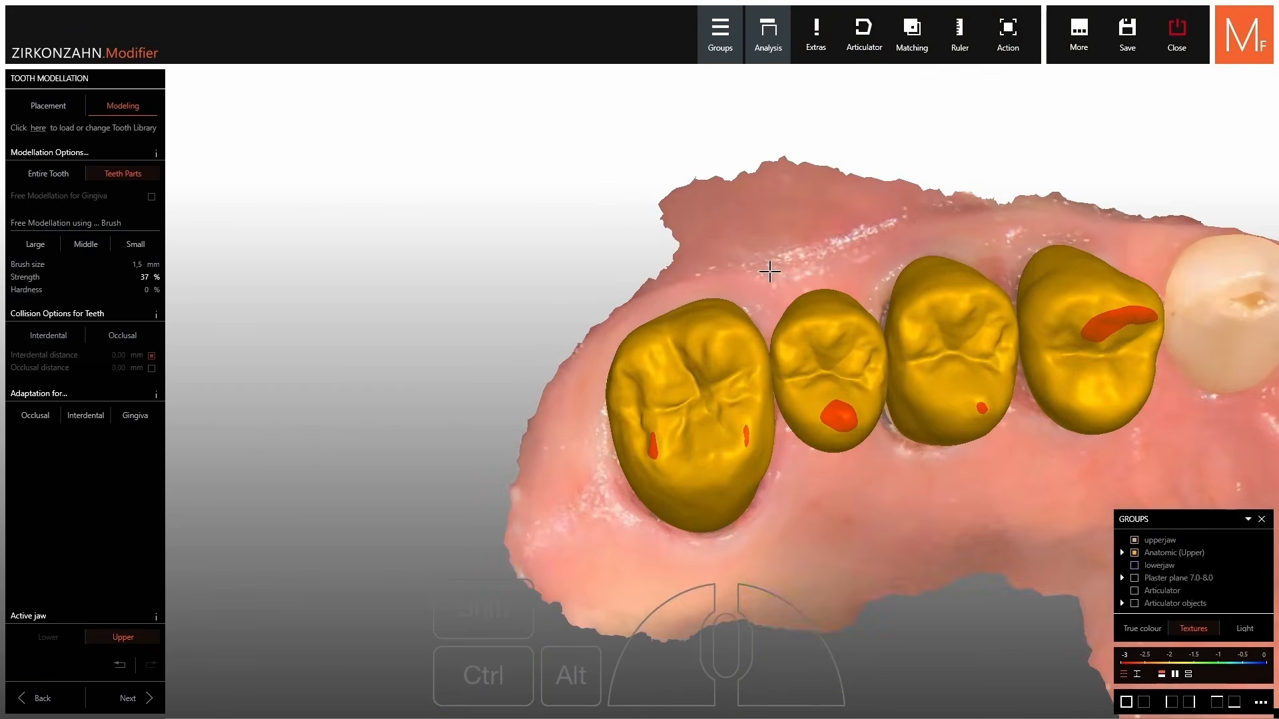
scroll(803, 319, down, 2)
mouse_move(803, 318)
right_down()
mouse_move(814, 308)
mouse_move(838, 352)
mouse_move(817, 284)
right_up()
scroll(839, 353, up, 4)
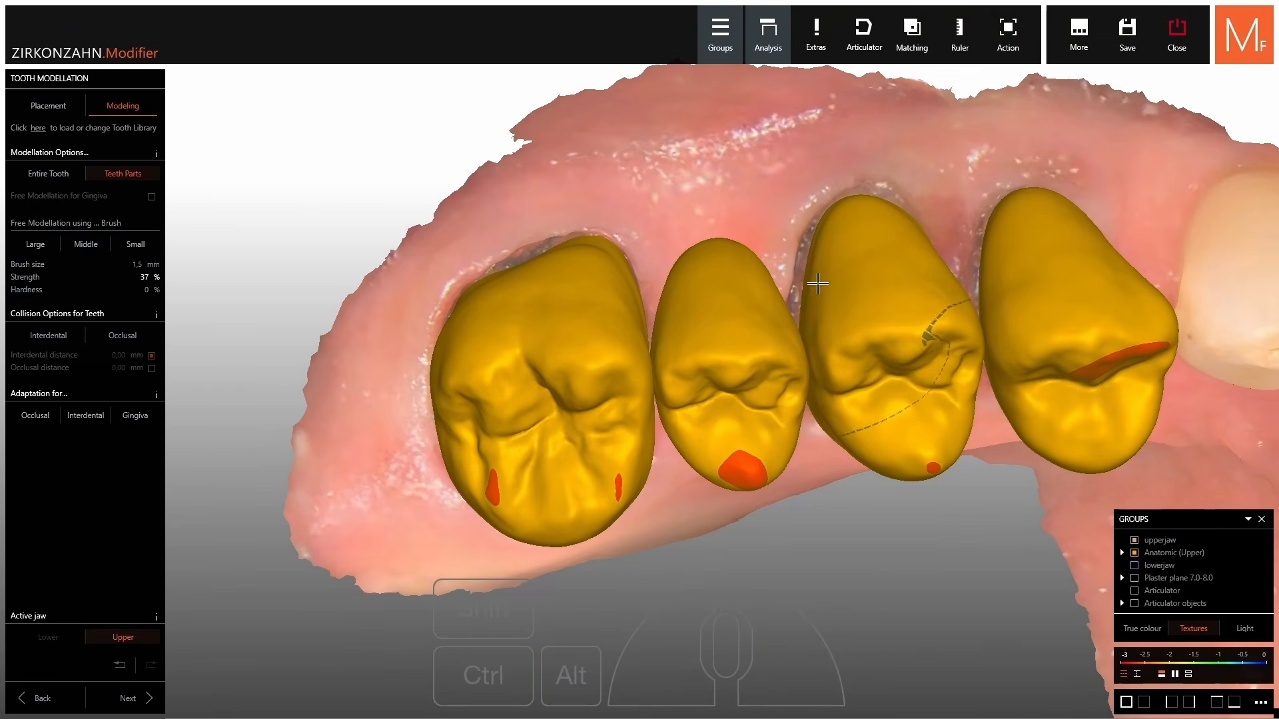
ctrl+click(849, 212)
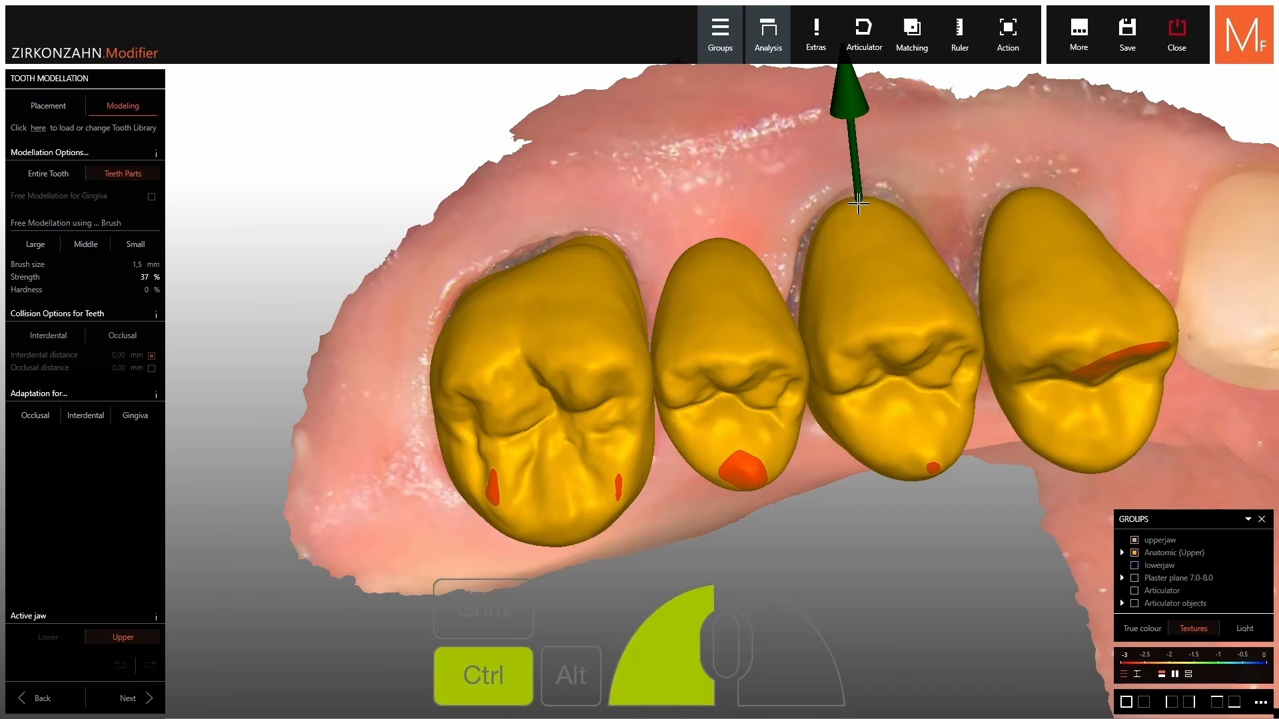
Align the buccal contours of crowns 14 and 15 with the arch, judged from the front of the jaw.
scroll(884, 259, down, 2)
scroll(883, 258, down, 2)
right_drag(883, 258, 849, 398)
scroll(849, 398, down, 3)
right_drag(849, 398, 873, 315)
scroll(873, 315, up, 4)
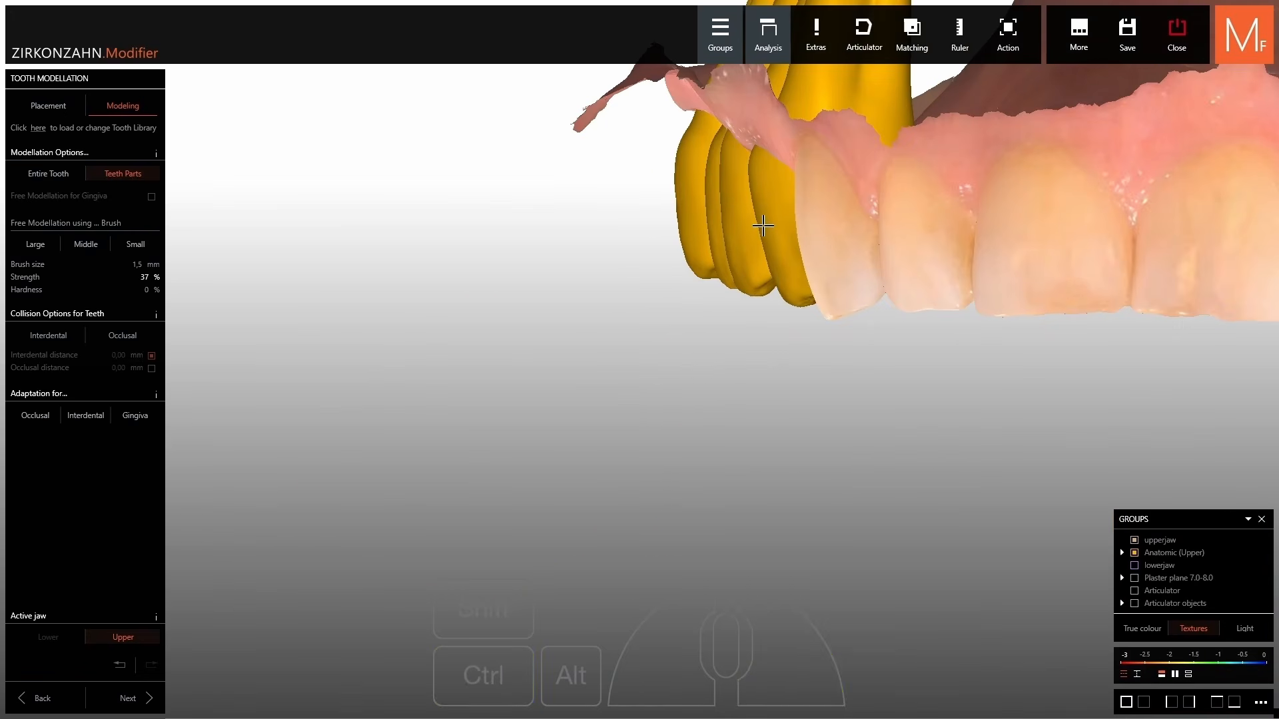
ctrl+click(755, 167)
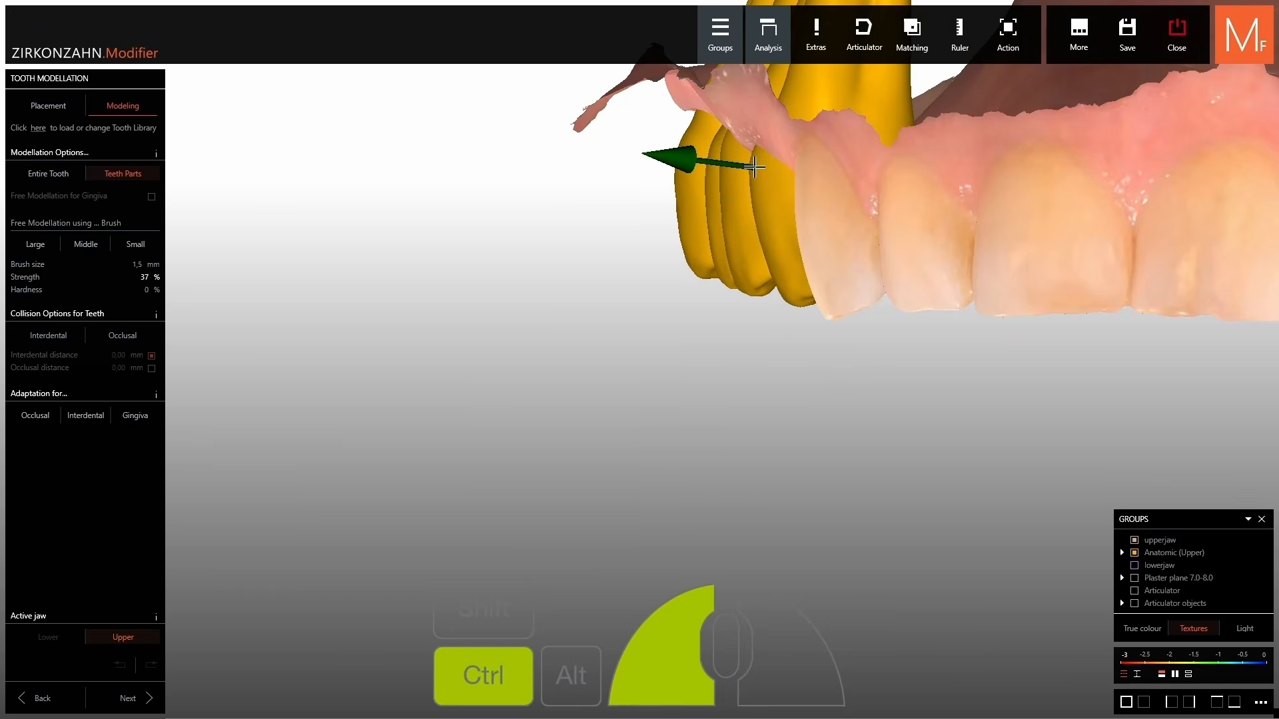
ctrl+click(722, 142)
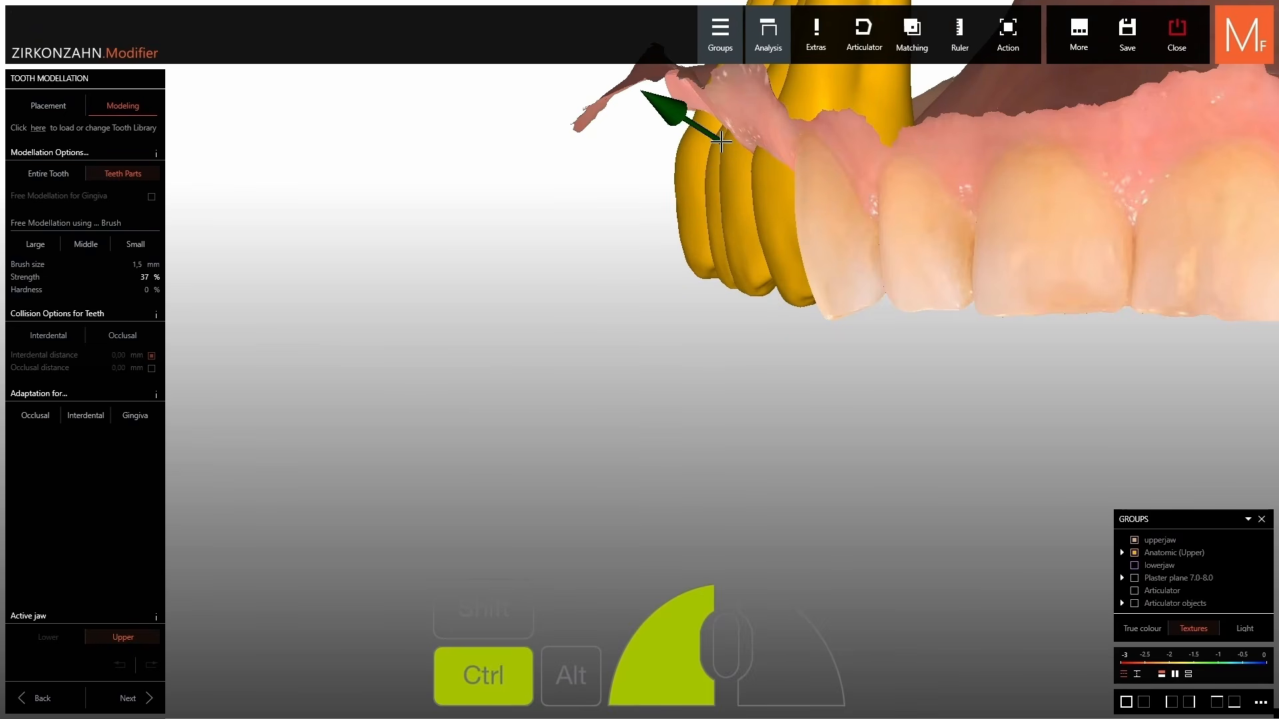
ctrl+click(726, 146)
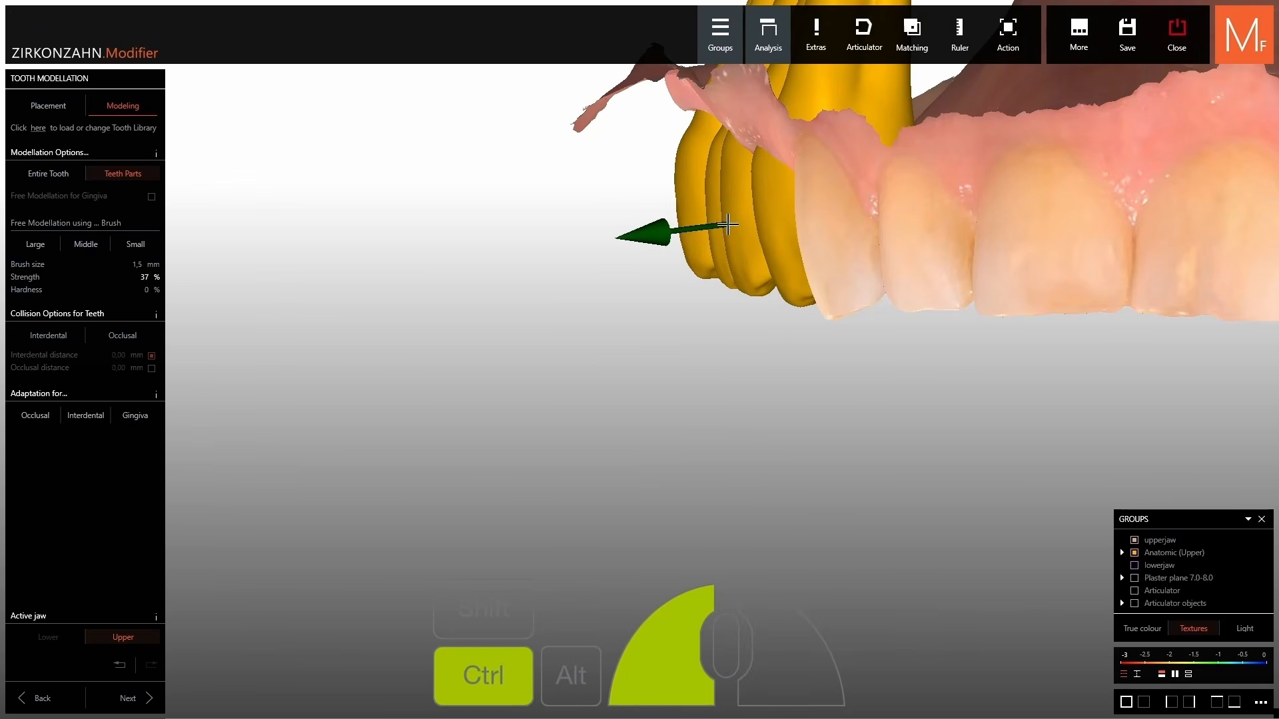
shift+scroll(736, 196, up, 1)
ctrl+click(735, 276)
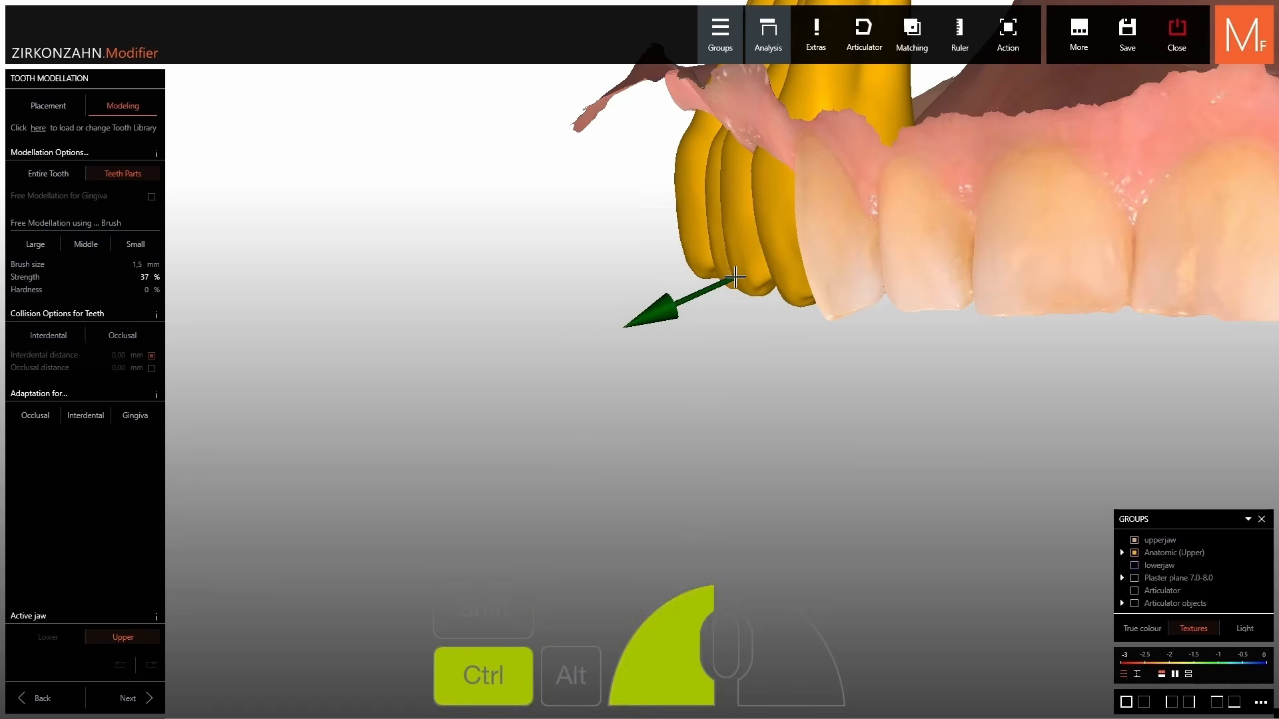
ctrl+click(730, 244)
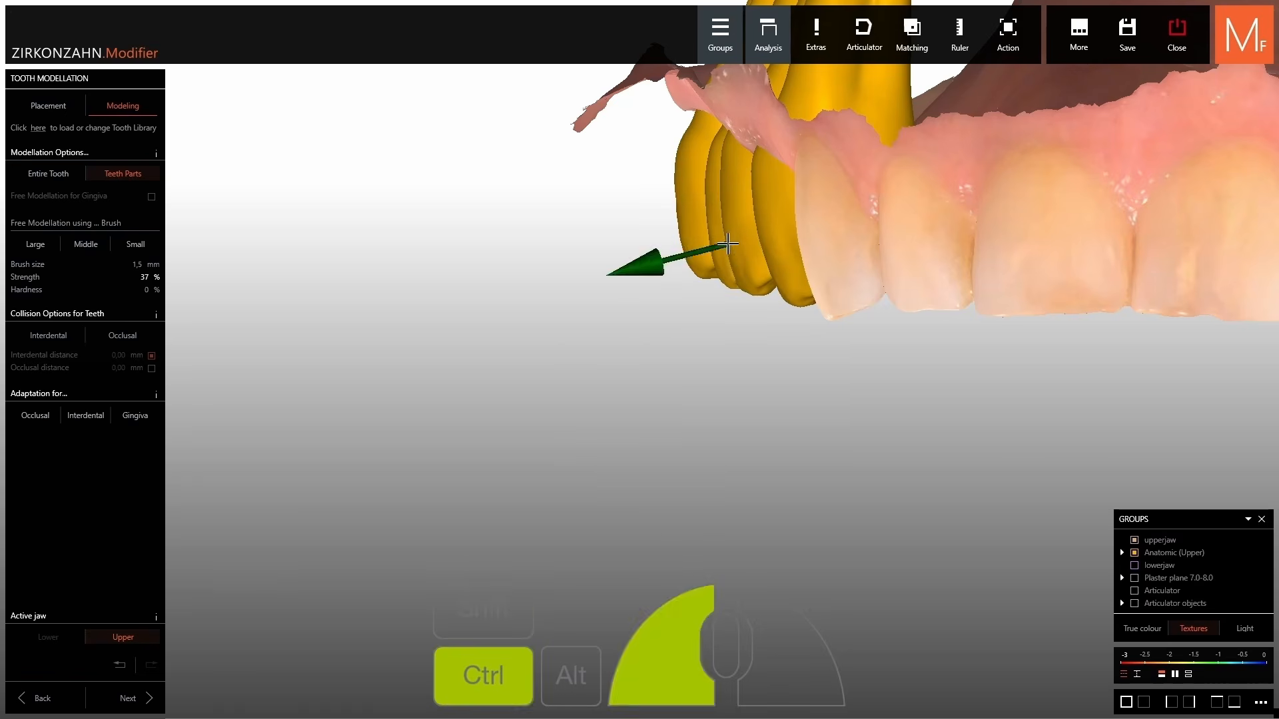
Adjust the buccal cusp tip of crown 15 and the buccal surface of crown 16 to match the row.
shift+click(755, 293)
shift+click(757, 293)
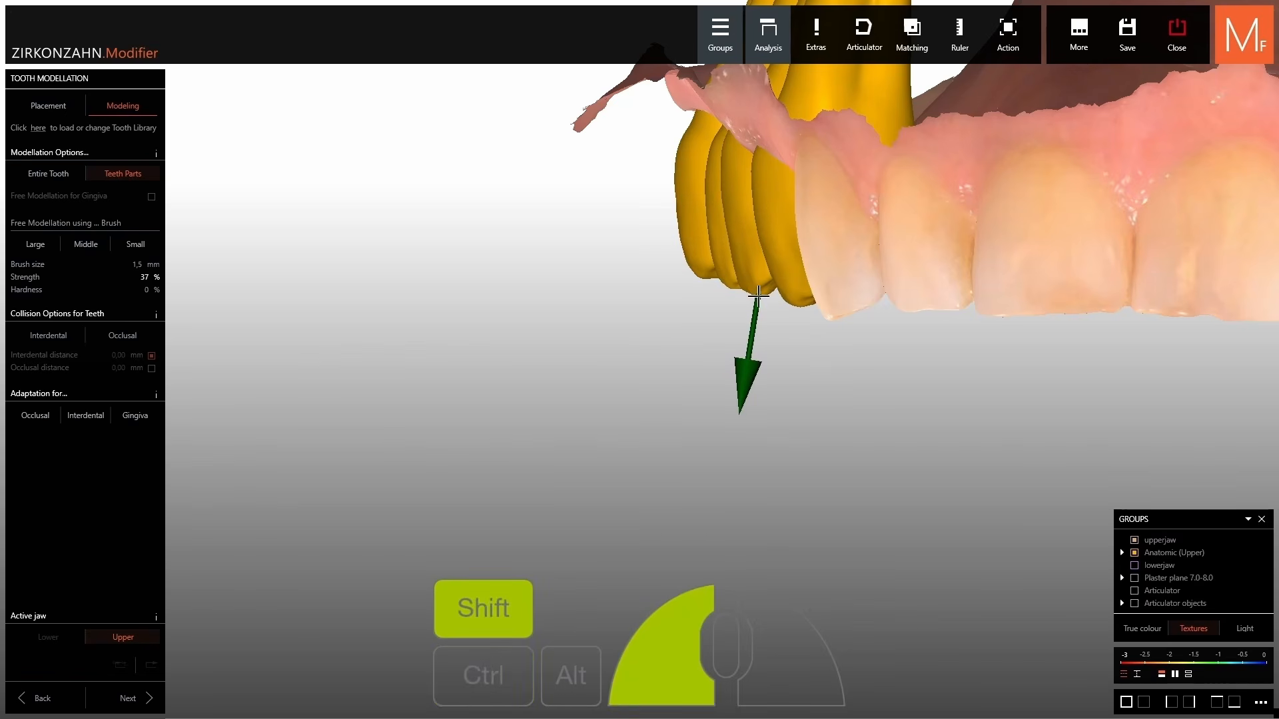
ctrl+click(690, 287)
ctrl+click(712, 233)
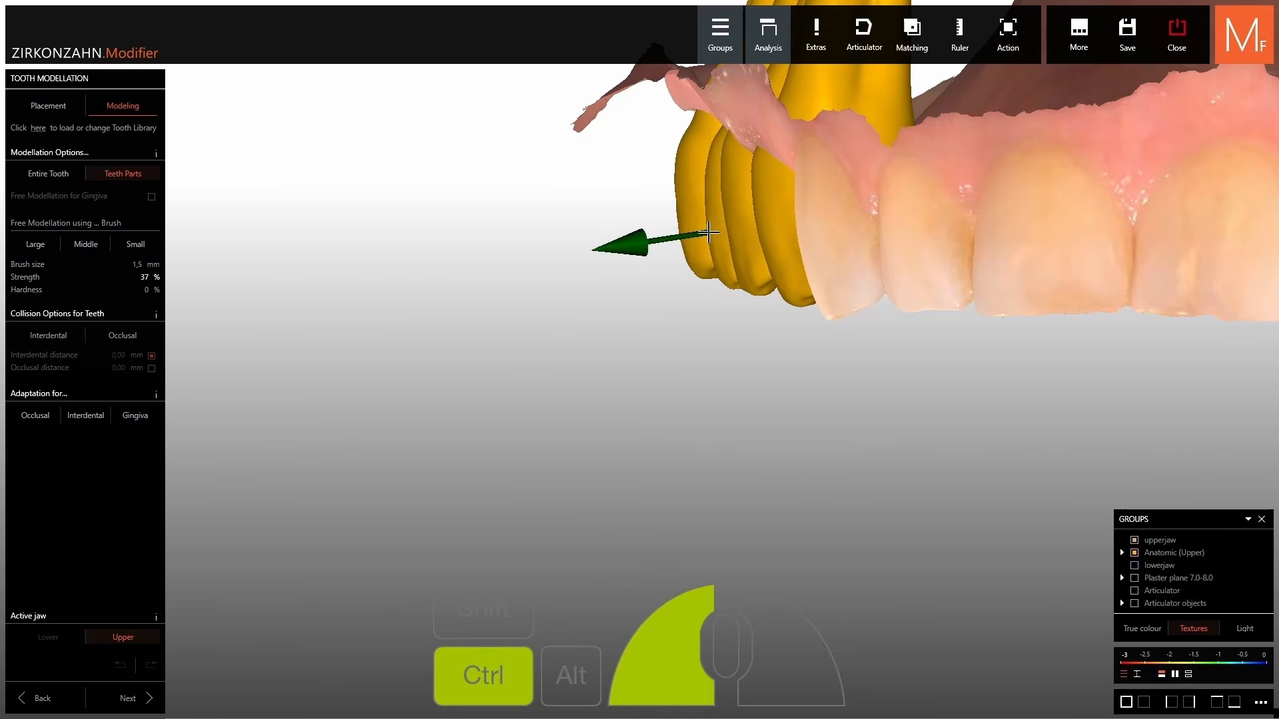
scroll(710, 257, down, 3)
right_drag(710, 259, 781, 267)
scroll(781, 266, up, 3)
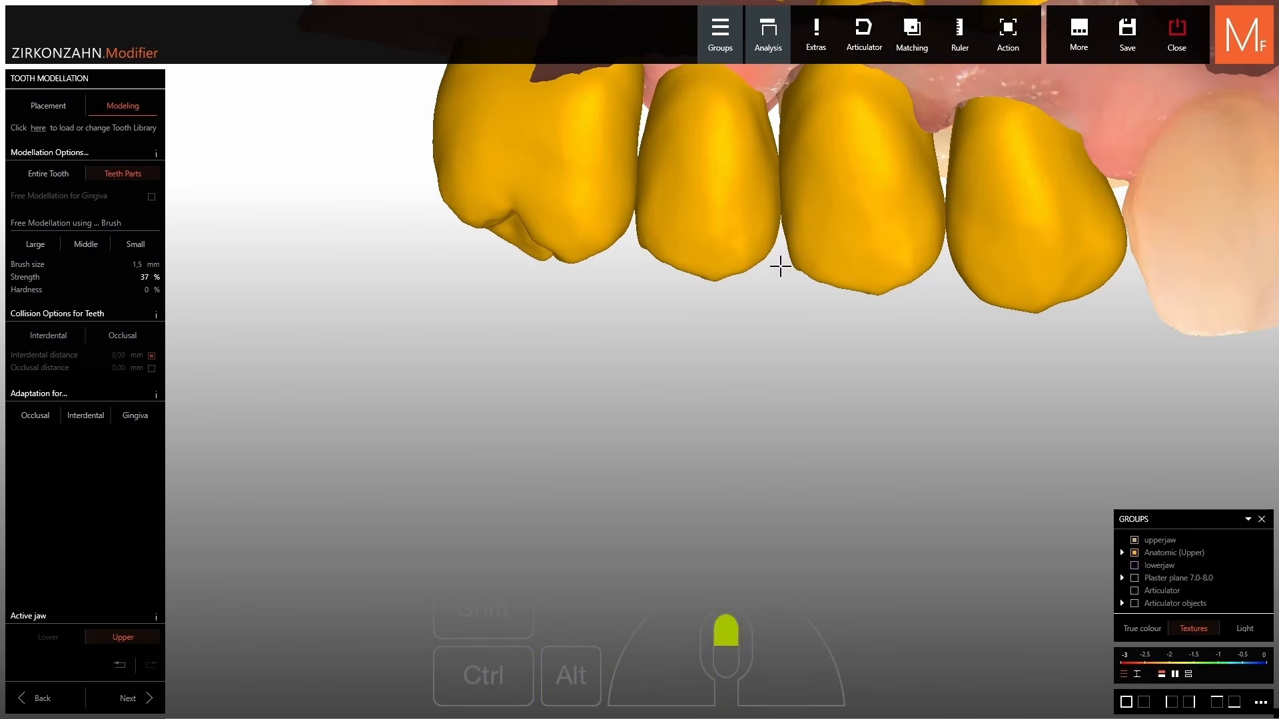
click(795, 221)
Reduce the red occlusal contact area on crown 14 to smaller contact points.
right_drag(794, 221, 696, 366)
scroll(696, 366, up, 5)
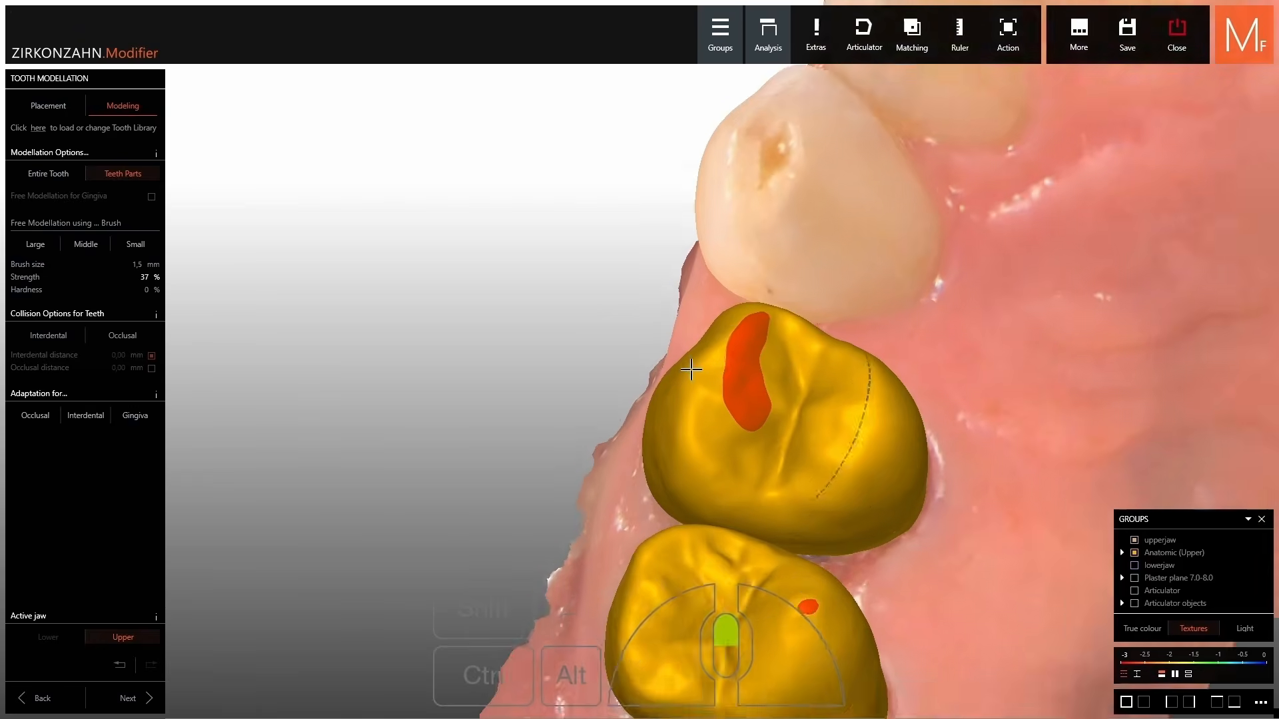
right_drag(773, 371, 760, 355)
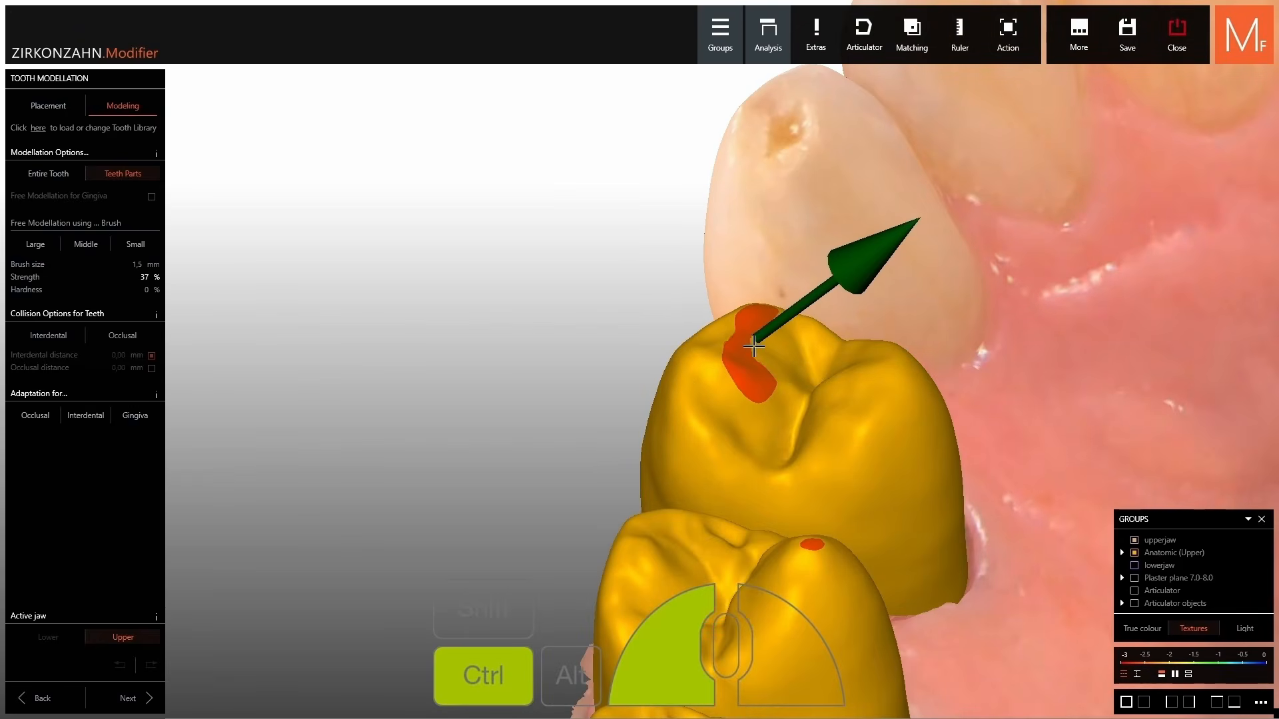
shift+scroll(753, 376, up, 1)
ctrl+drag(753, 346, 747, 367)
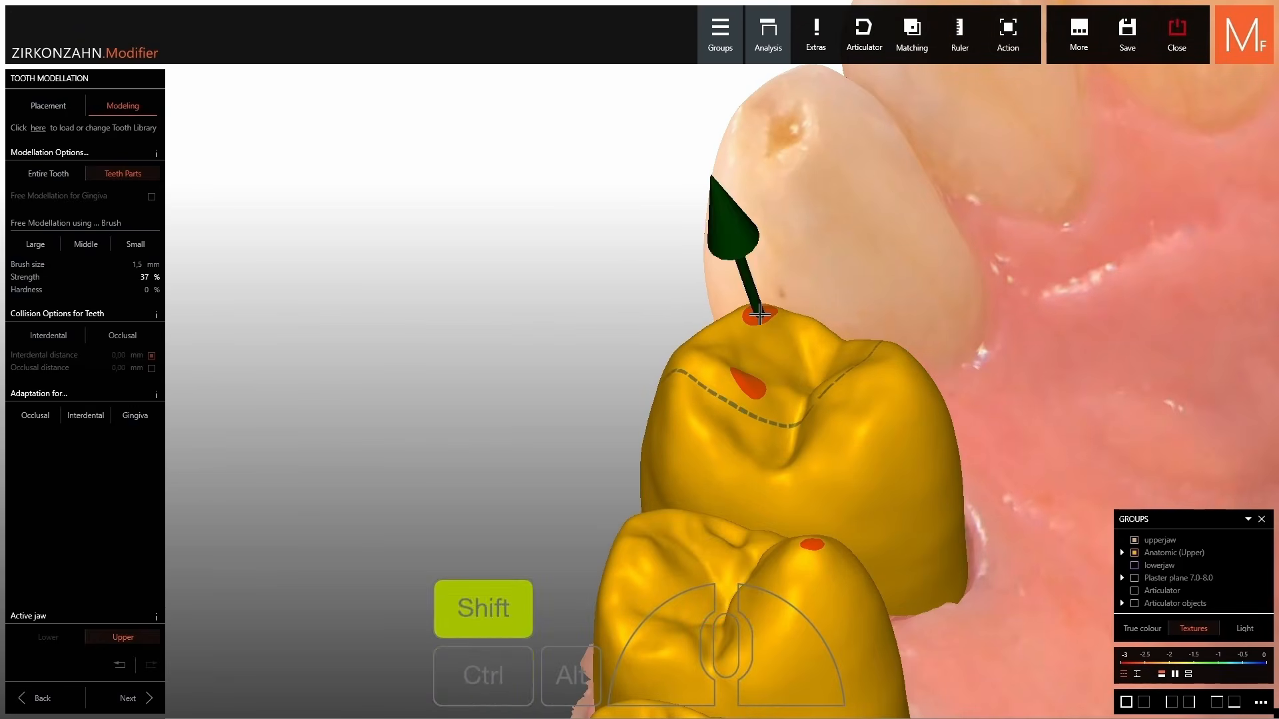
ctrl+drag(760, 312, 761, 313)
ctrl+drag(744, 407, 748, 392)
Reduce the occlusal contacts on the palatal cusps of crowns 15 and 16.
middle_drag(909, 582, 819, 428)
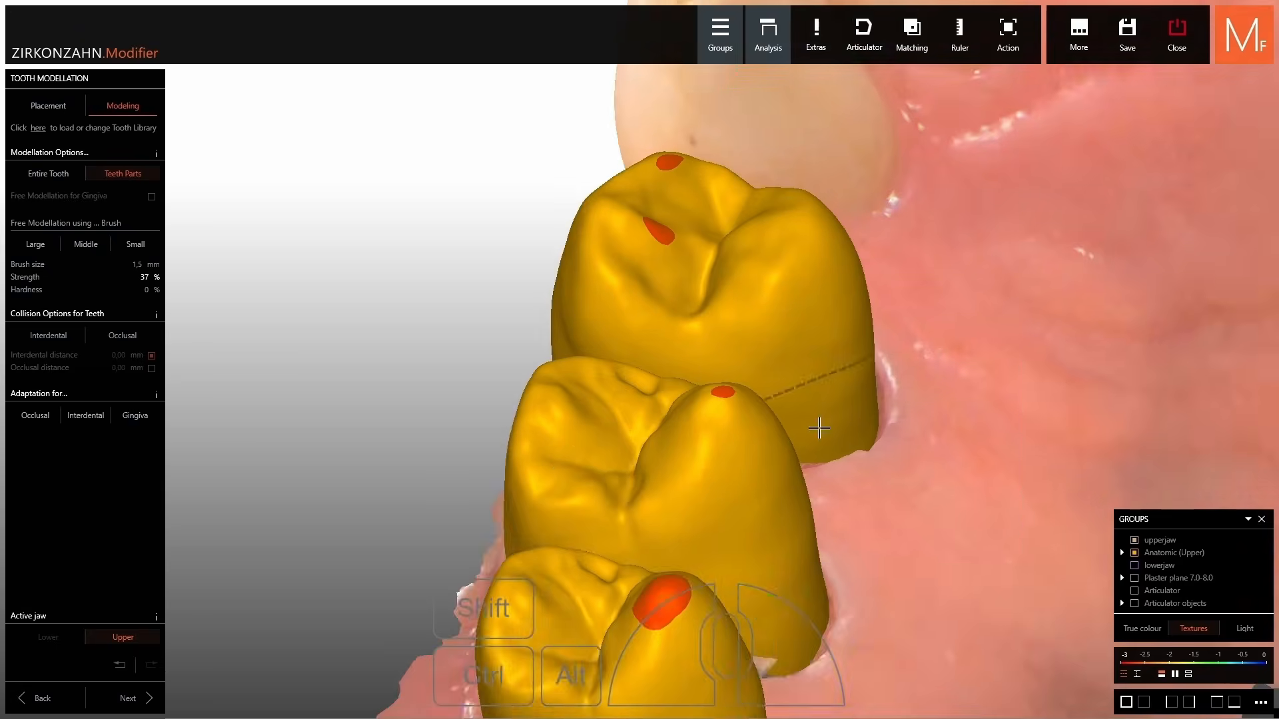
right_drag(819, 428, 796, 447)
ctrl+drag(716, 402, 715, 406)
middle_drag(643, 656, 696, 450)
right_drag(697, 449, 702, 480)
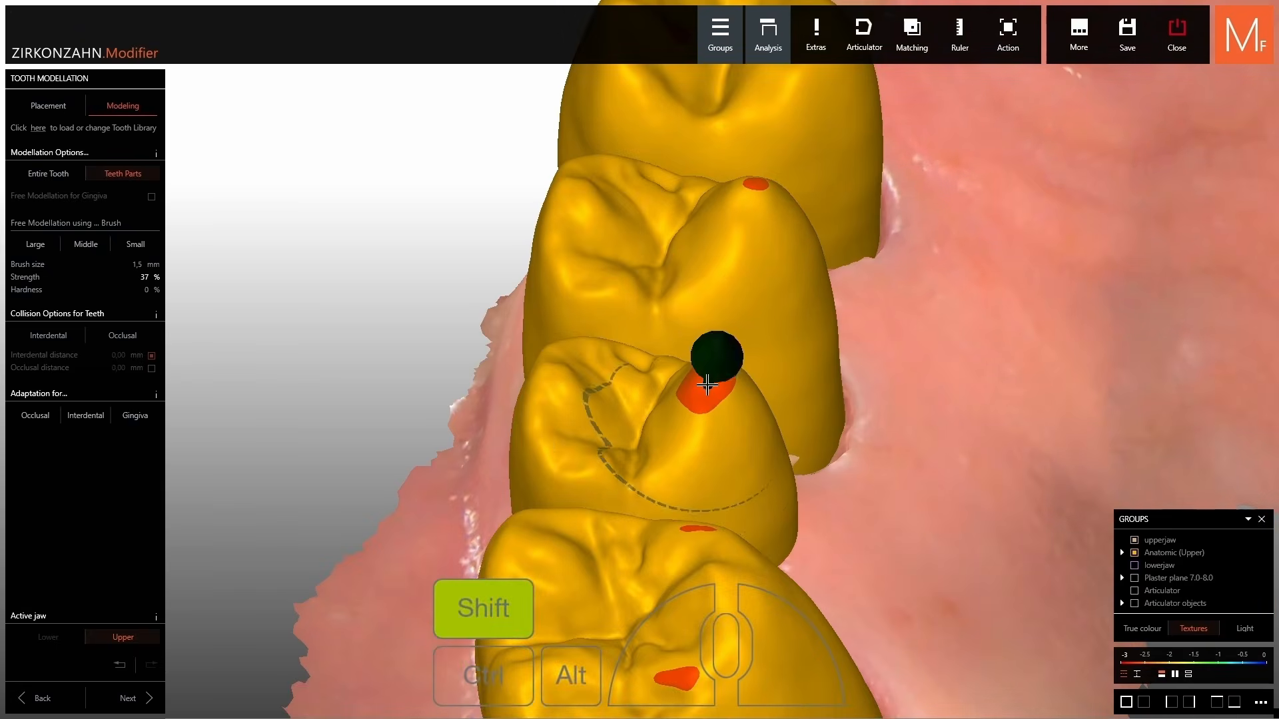
ctrl+drag(708, 391, 711, 397)
right_drag(712, 396, 713, 366)
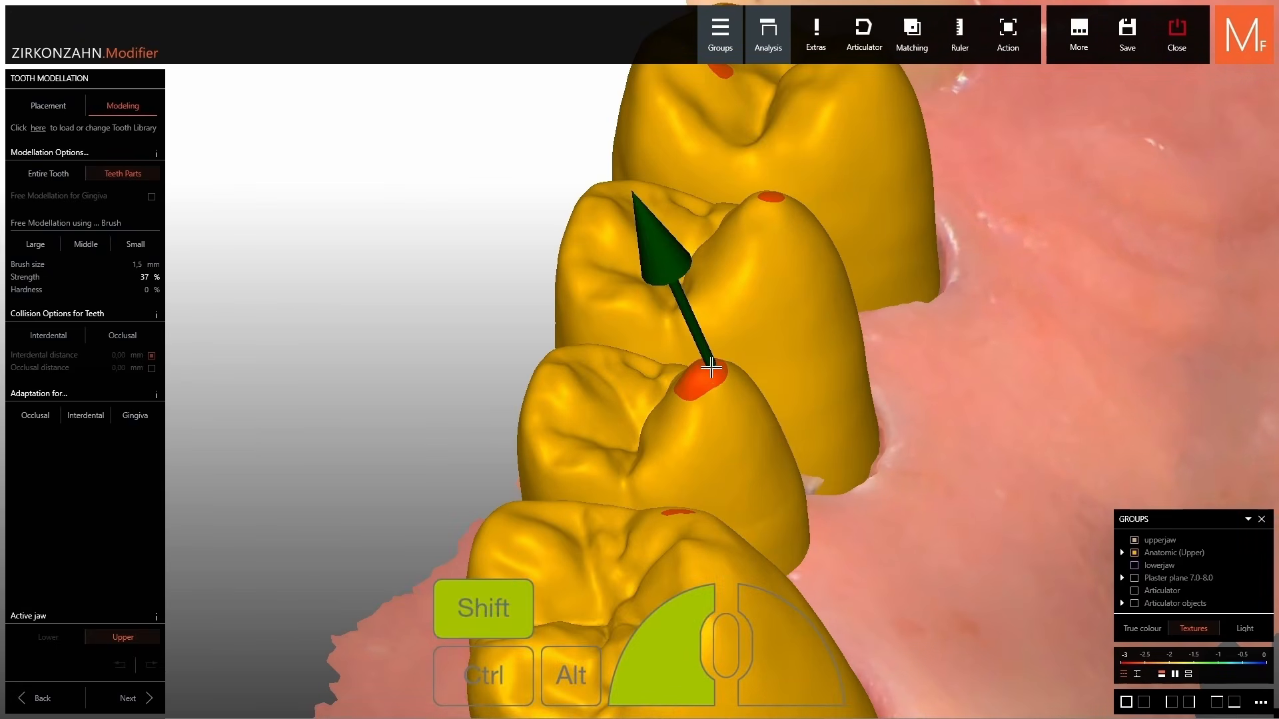
shift+drag(713, 380, 713, 381)
Smooth the occlusal contact on the palatal cusp of crown 17.
scroll(699, 427, down, 3)
middle_drag(688, 508, 696, 434)
shift+drag(690, 426, 693, 431)
mouse_move(693, 432)
right_down()
mouse_move(710, 214)
mouse_move(803, 212)
mouse_move(751, 194)
right_up()
scroll(704, 342, down, 5)
right_drag(884, 378, 852, 524)
right_drag(857, 448, 736, 424)
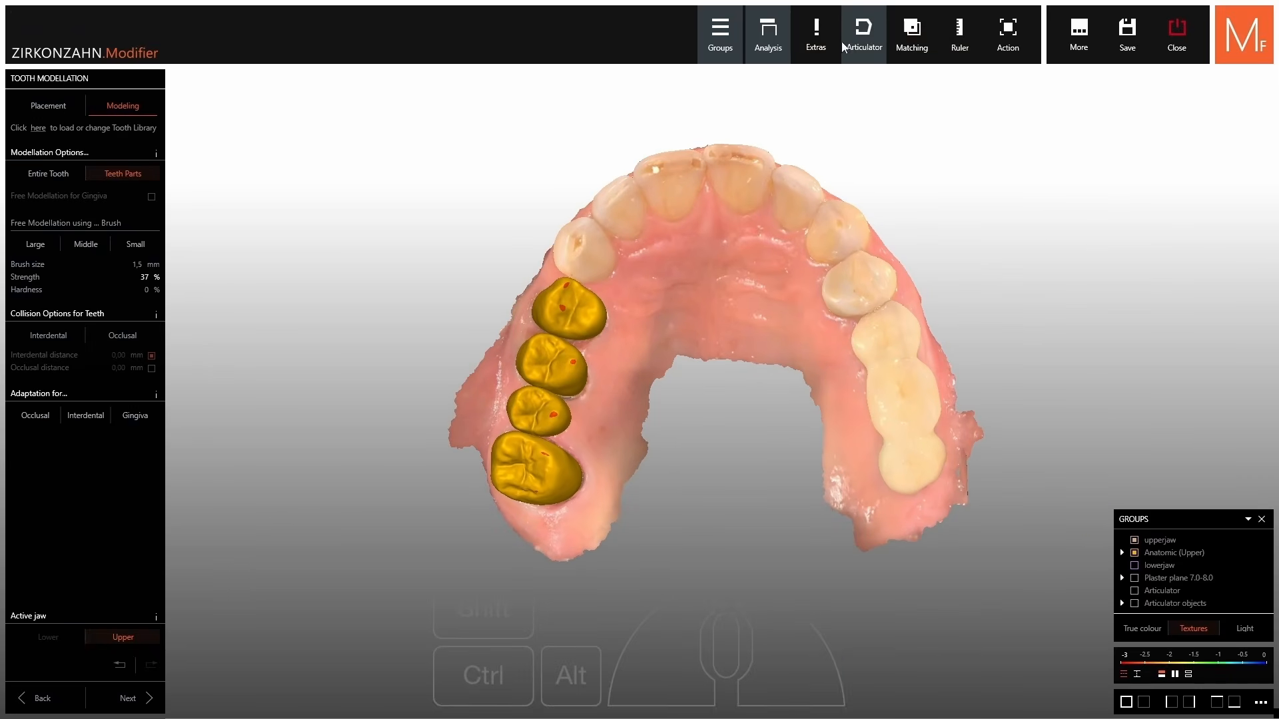
Start the articulator's Movement function and resolve the scan intersection by cutting both jaws between.
click(867, 44)
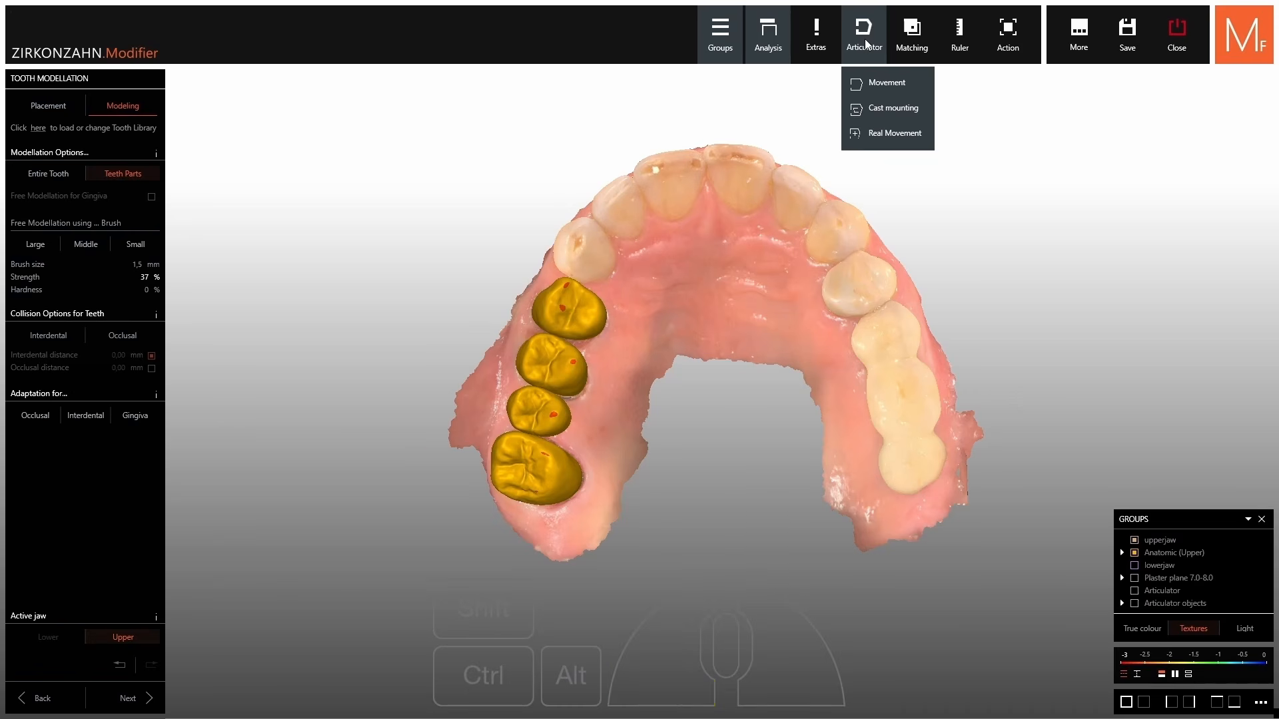
click(884, 88)
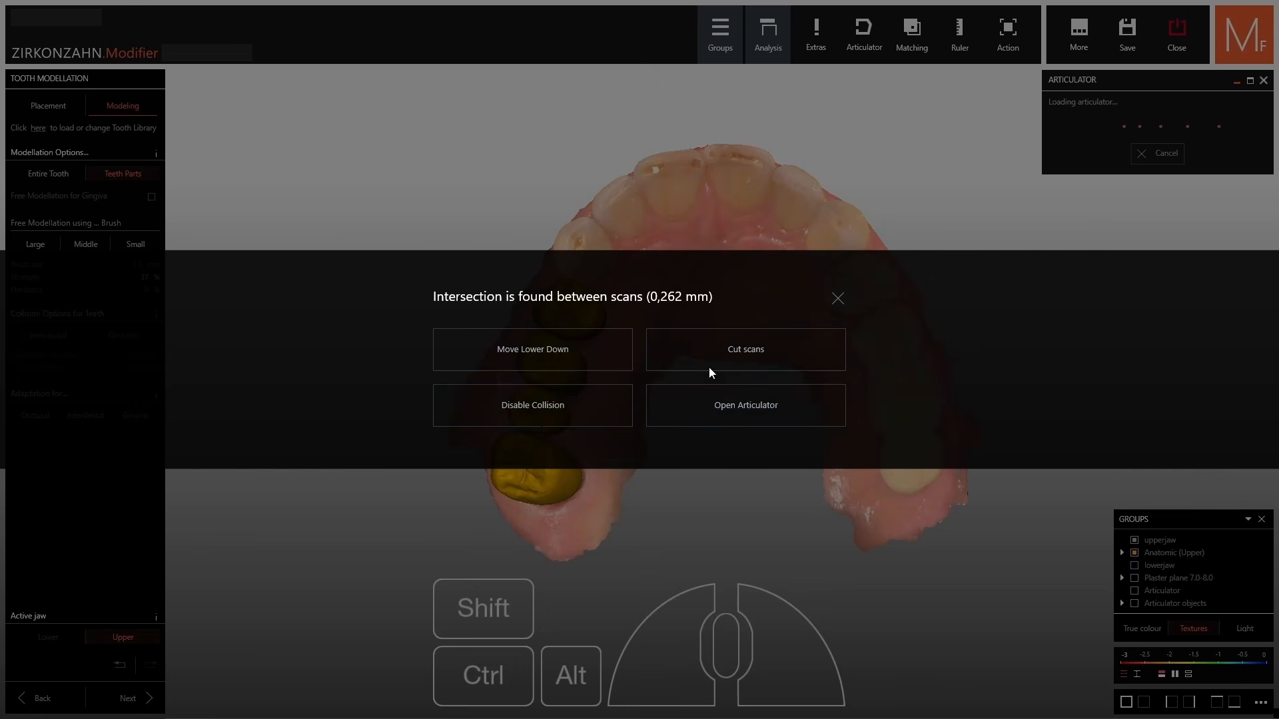
click(689, 359)
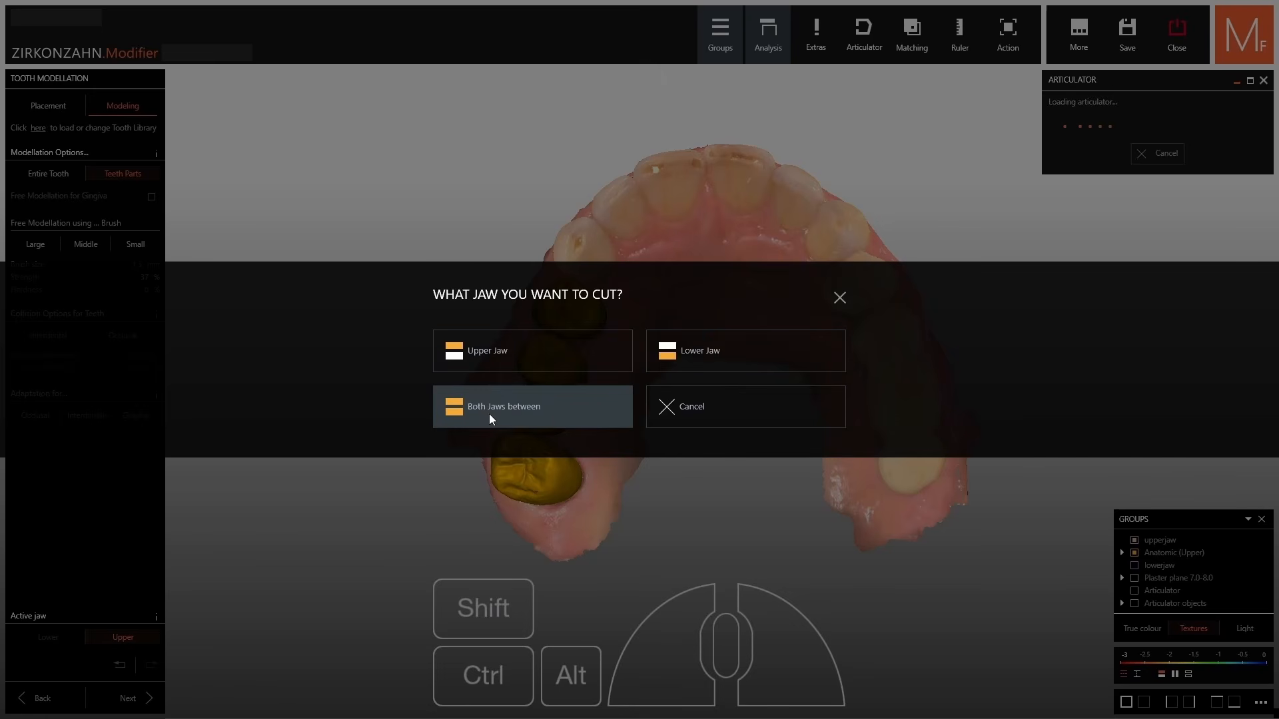
click(548, 413)
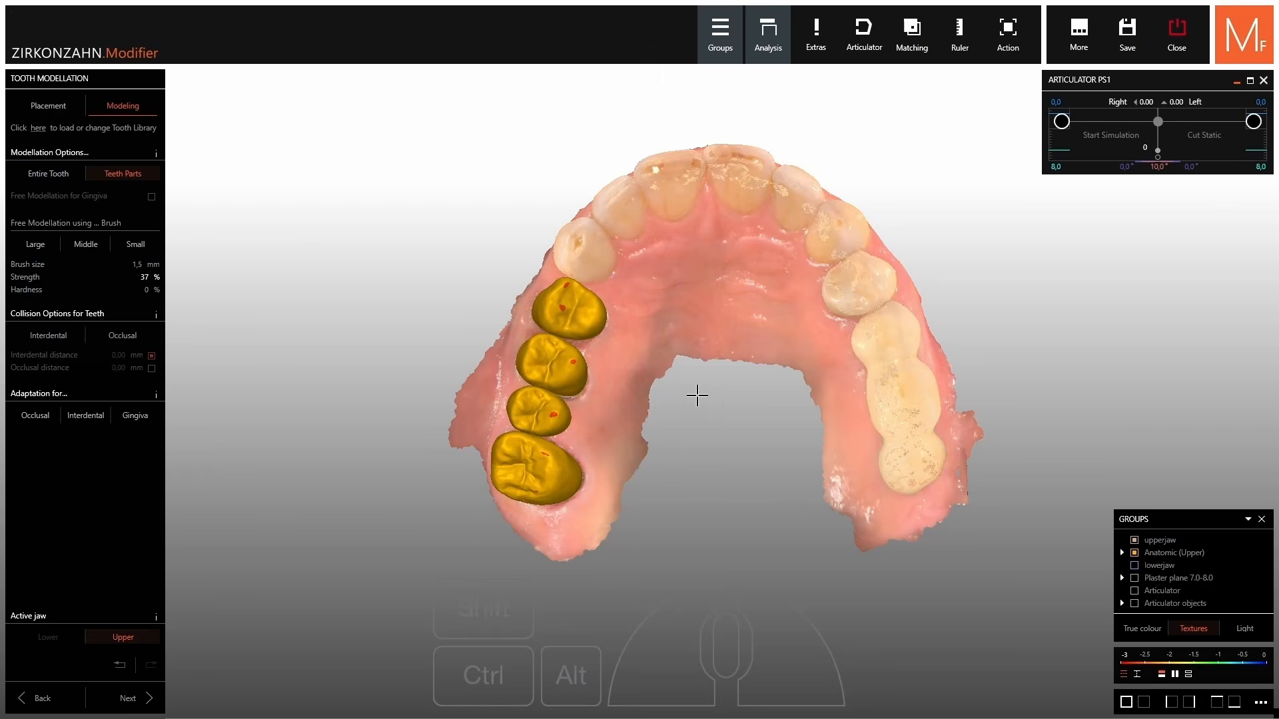
Show the lowerjaw scan and the Articulator model together with the upper jaw.
right_drag(696, 394, 744, 238)
scroll(744, 238, up, 3)
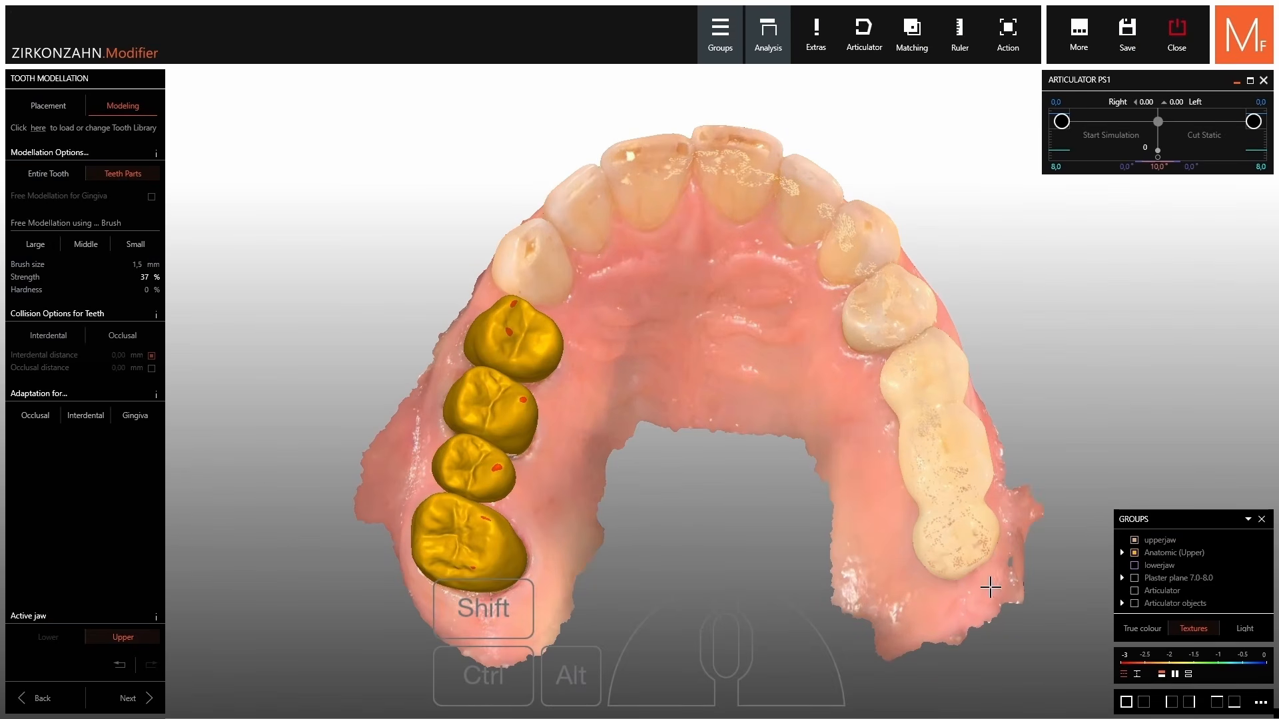
right_drag(926, 547, 753, 325)
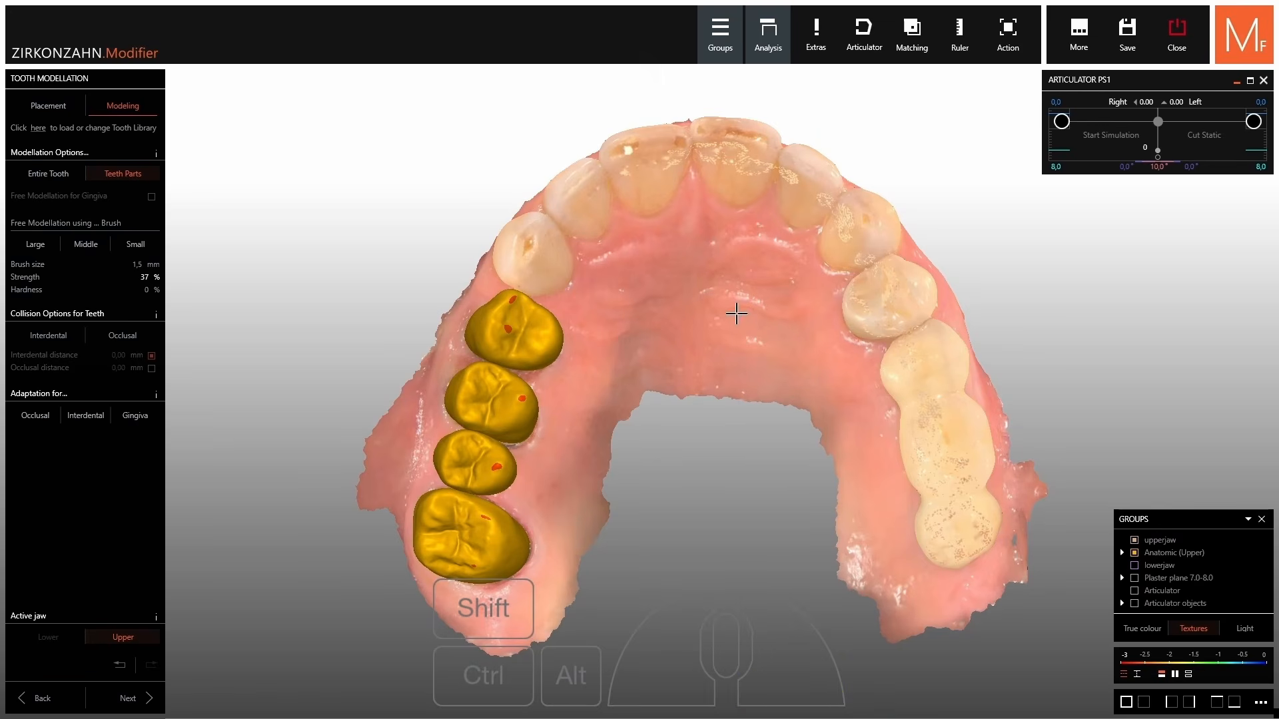
scroll(918, 160, down, 1)
right_drag(918, 159, 860, 159)
click(1136, 566)
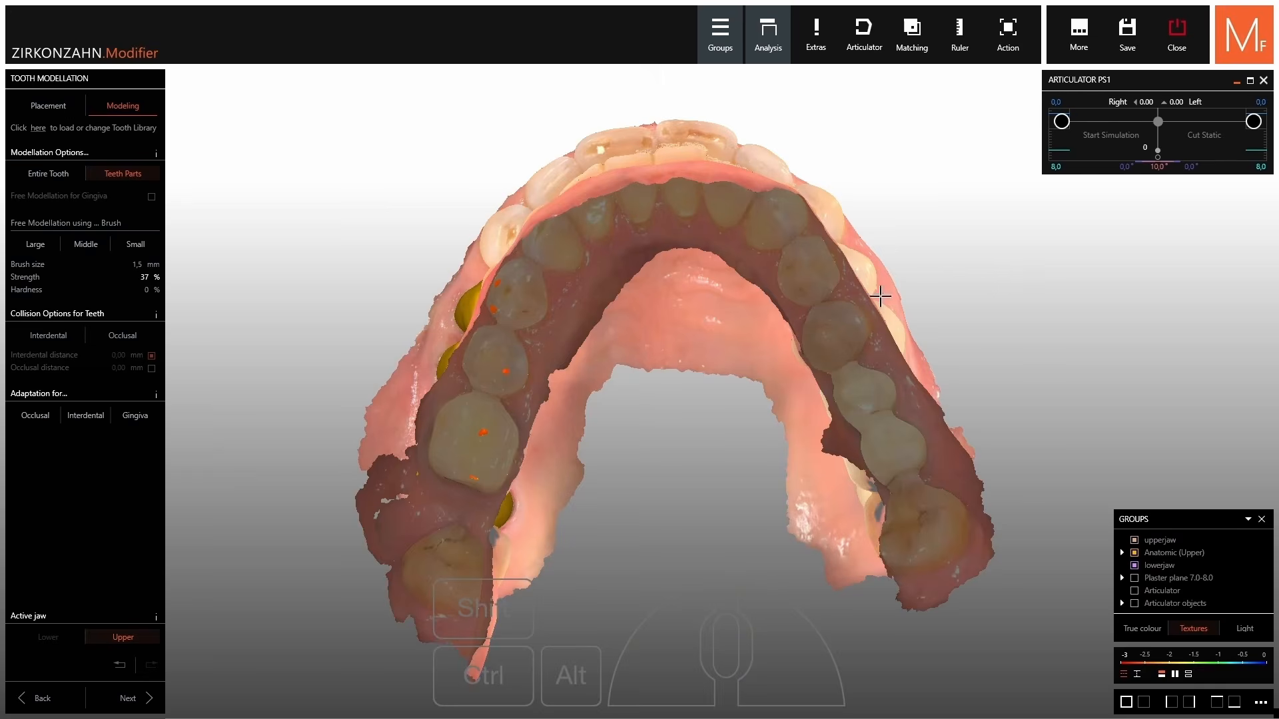
right_drag(879, 295, 878, 406)
right_drag(896, 180, 882, 205)
scroll(882, 198, up, 1)
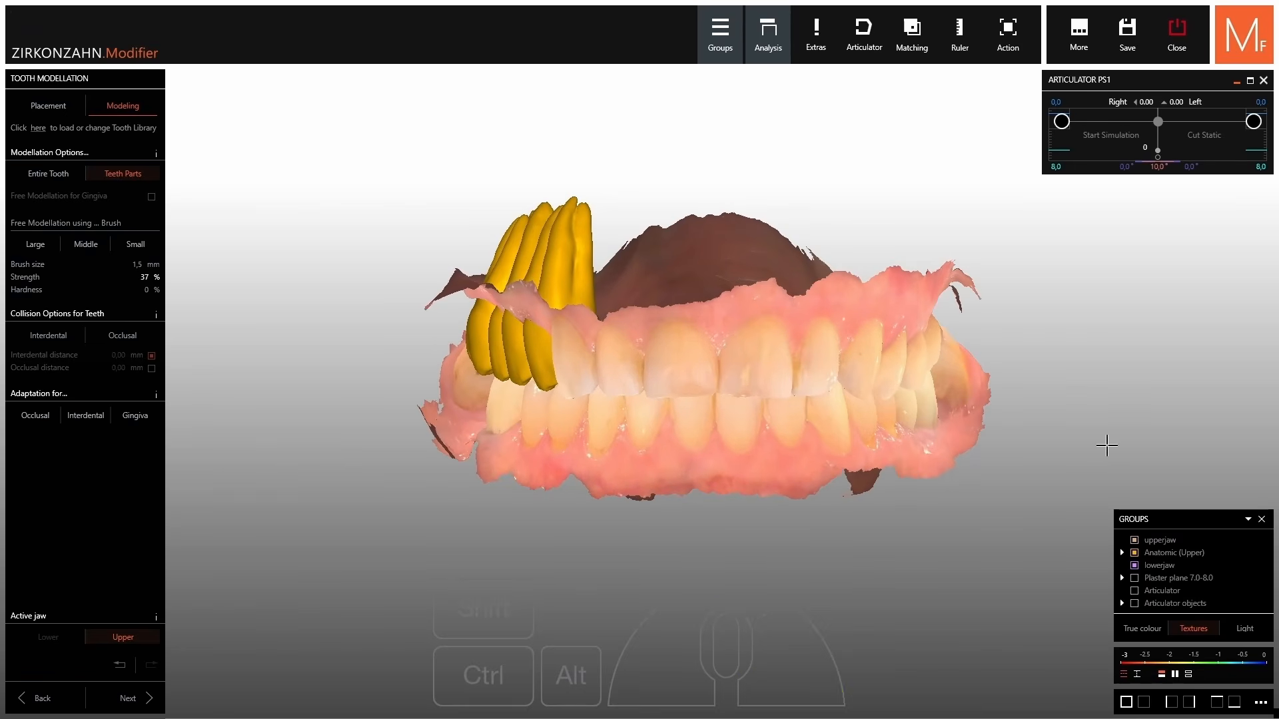
click(1135, 592)
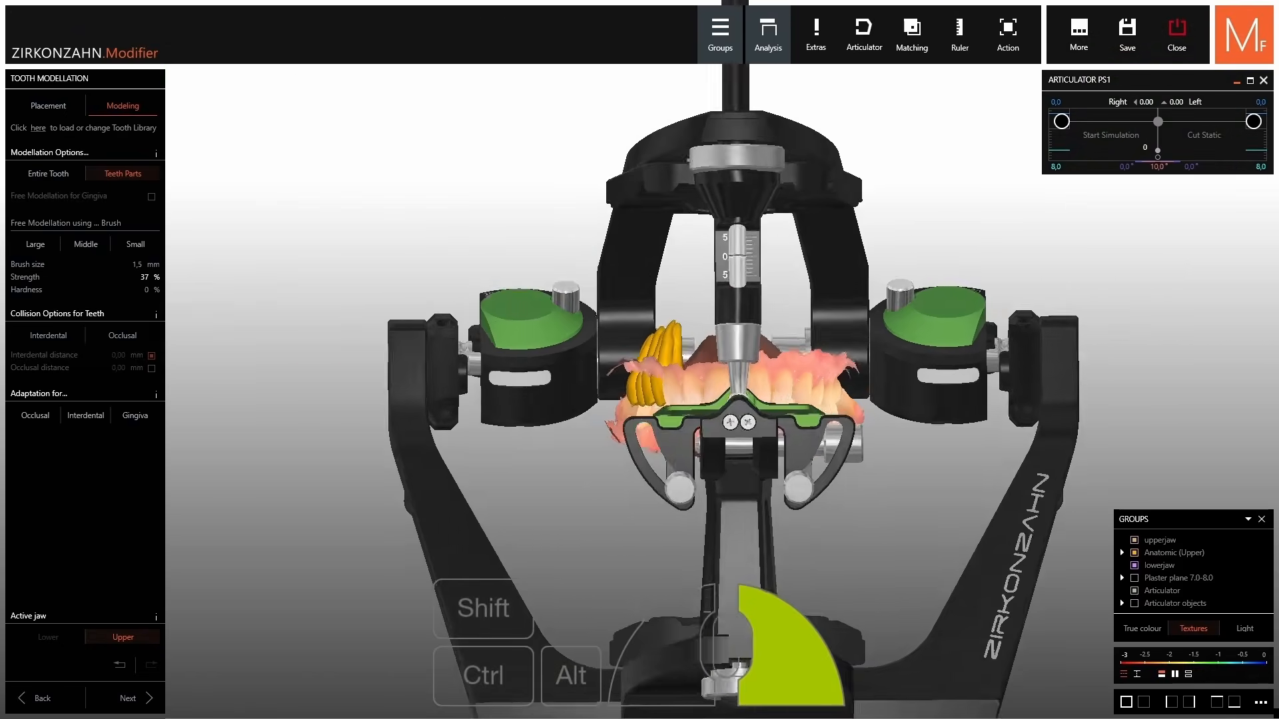
Expand the Articulator PS1 window to its full settings and move it clear beside the articulator model.
right_drag(801, 365, 793, 380)
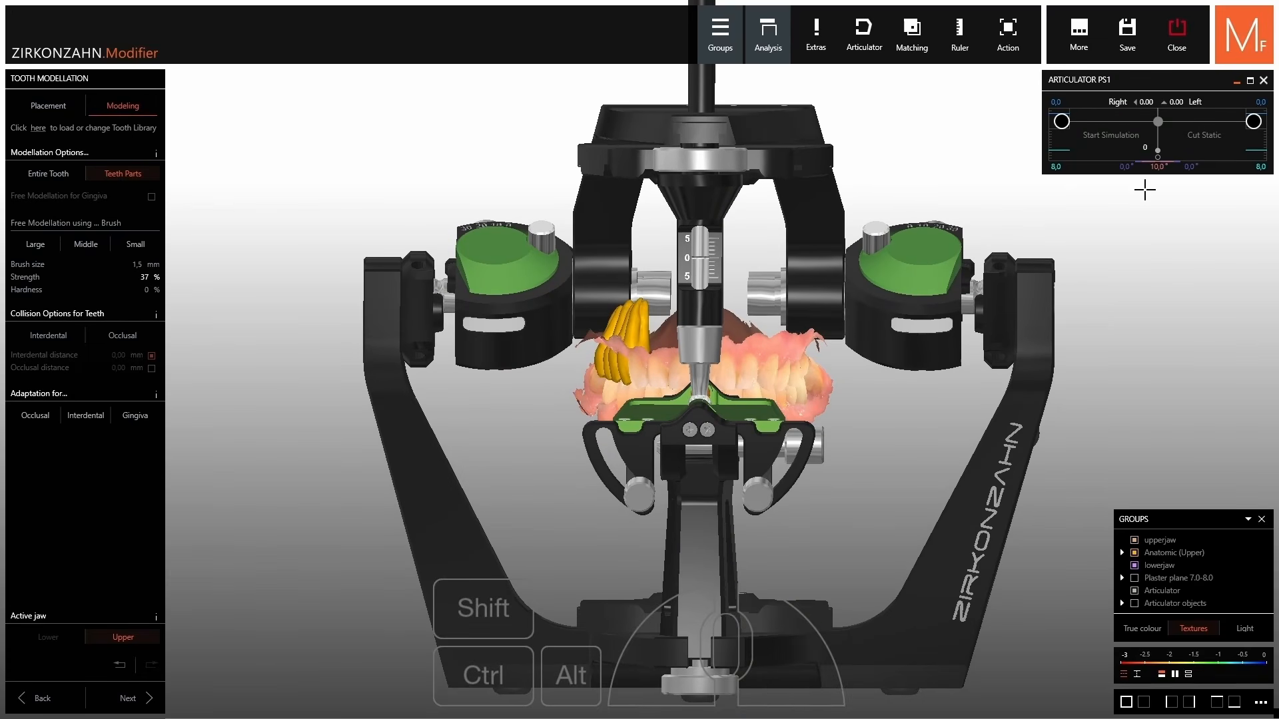
drag(1128, 87, 1080, 105)
click(1210, 104)
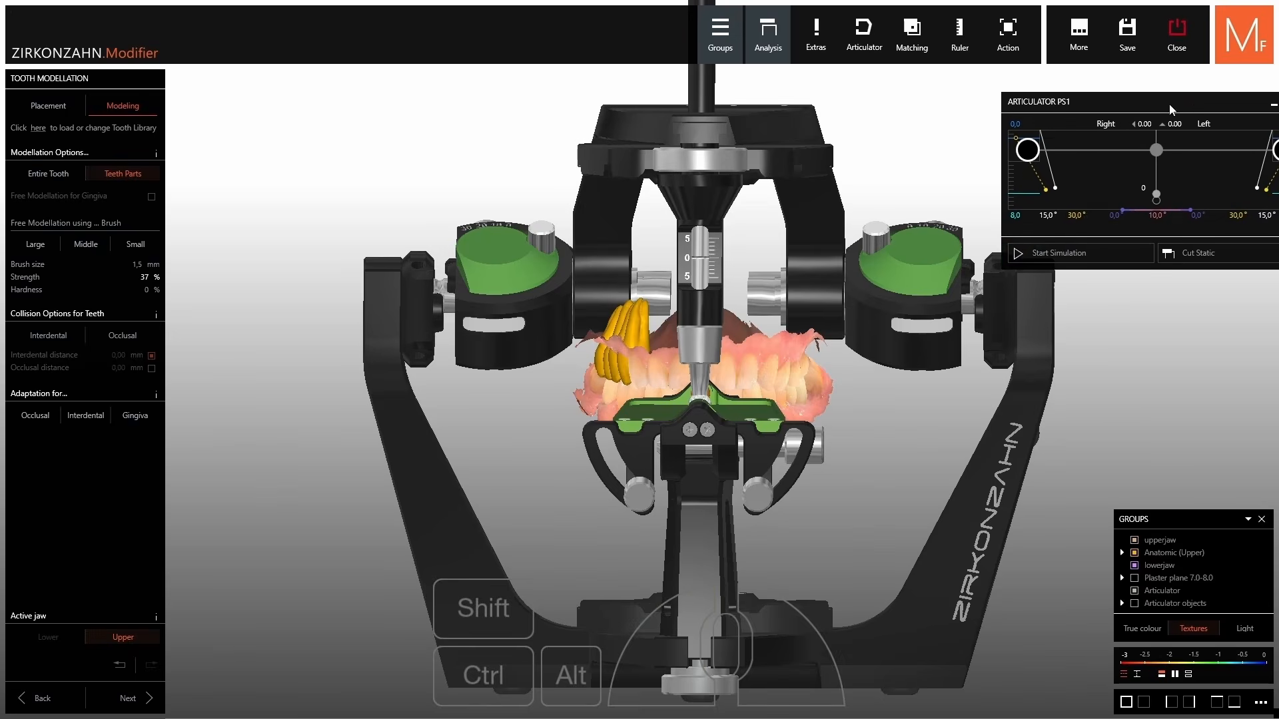
middle_drag(901, 178, 816, 189)
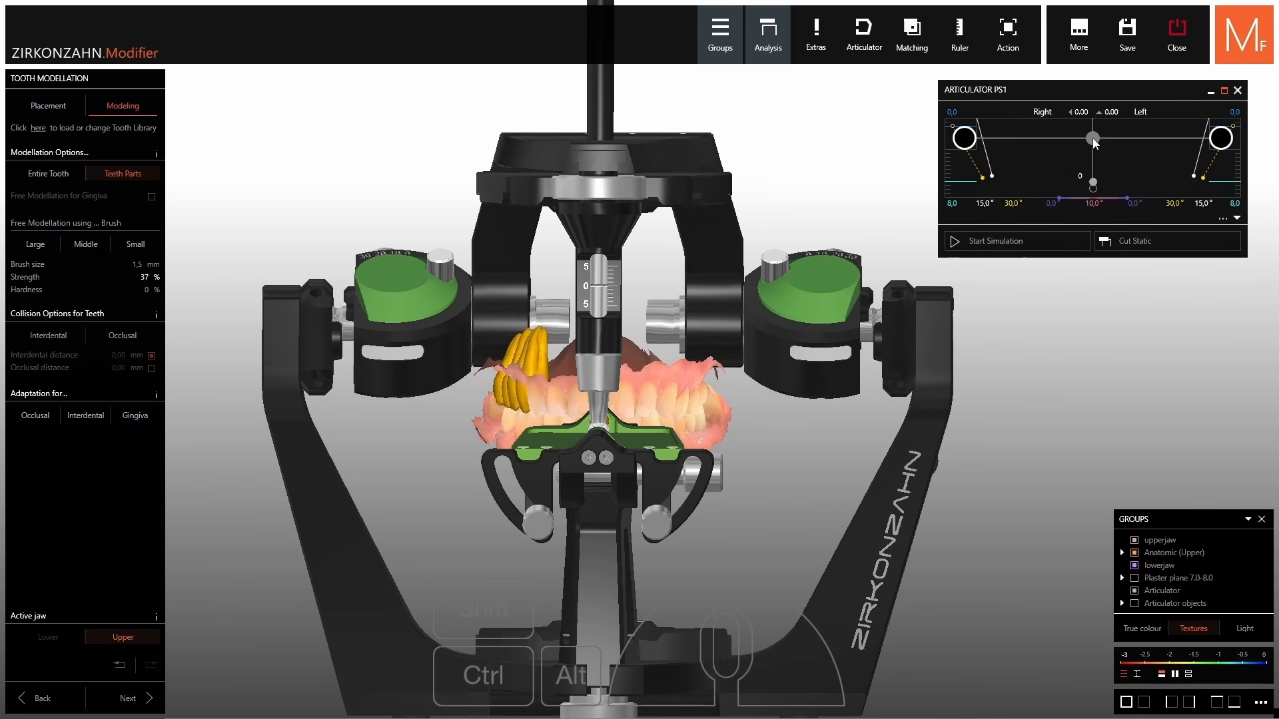
Test the jaws' protrusion and lateral movement at both condyles and return them to the zero position.
click(1095, 139)
drag(1095, 142, 1089, 154)
scroll(785, 223, down, 2)
right_drag(785, 223, 896, 236)
mouse_move(1090, 151)
mouse_down()
mouse_move(1088, 169)
mouse_move(1091, 138)
mouse_up()
mouse_move(954, 142)
mouse_down()
mouse_move(969, 175)
mouse_move(964, 138)
mouse_up()
mouse_move(1221, 138)
mouse_down()
mouse_move(1178, 168)
mouse_move(1221, 138)
mouse_up()
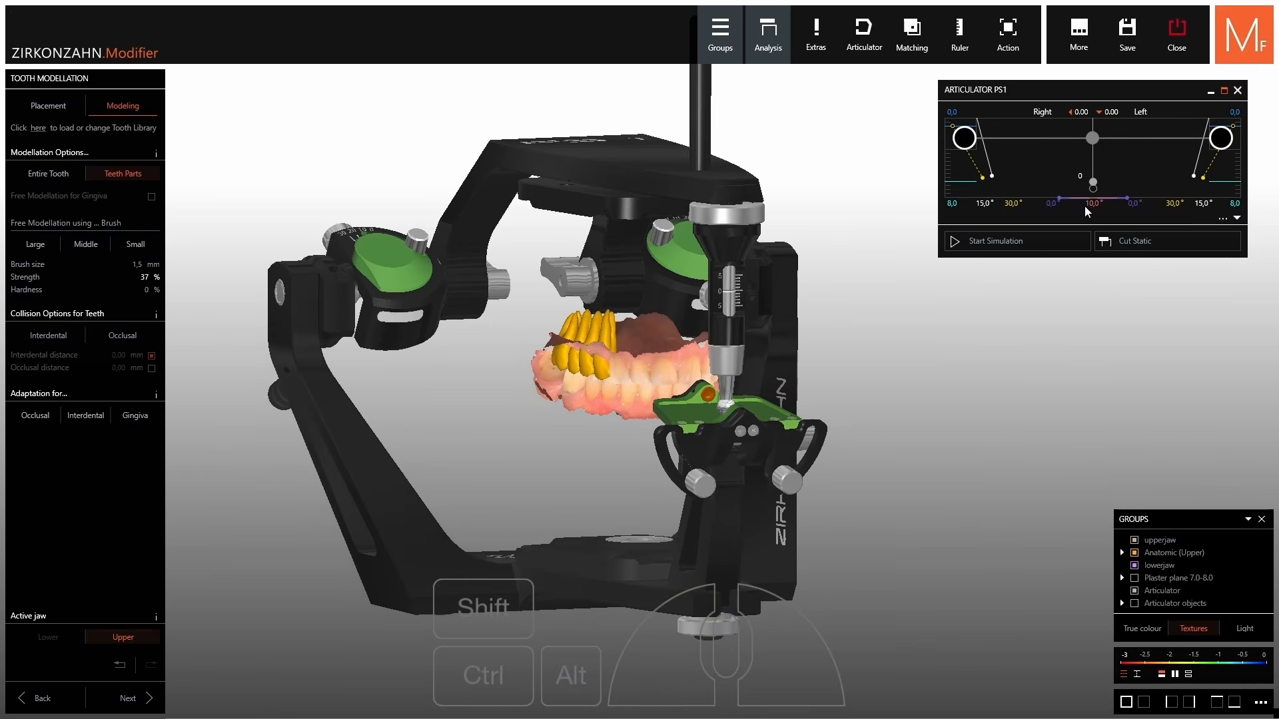
Set the incisal table to 50° and its left and right side wings to 35°, and test the protrusion.
mouse_move(1059, 199)
mouse_down()
mouse_move(1128, 202)
mouse_move(1125, 183)
mouse_move(1063, 191)
mouse_up()
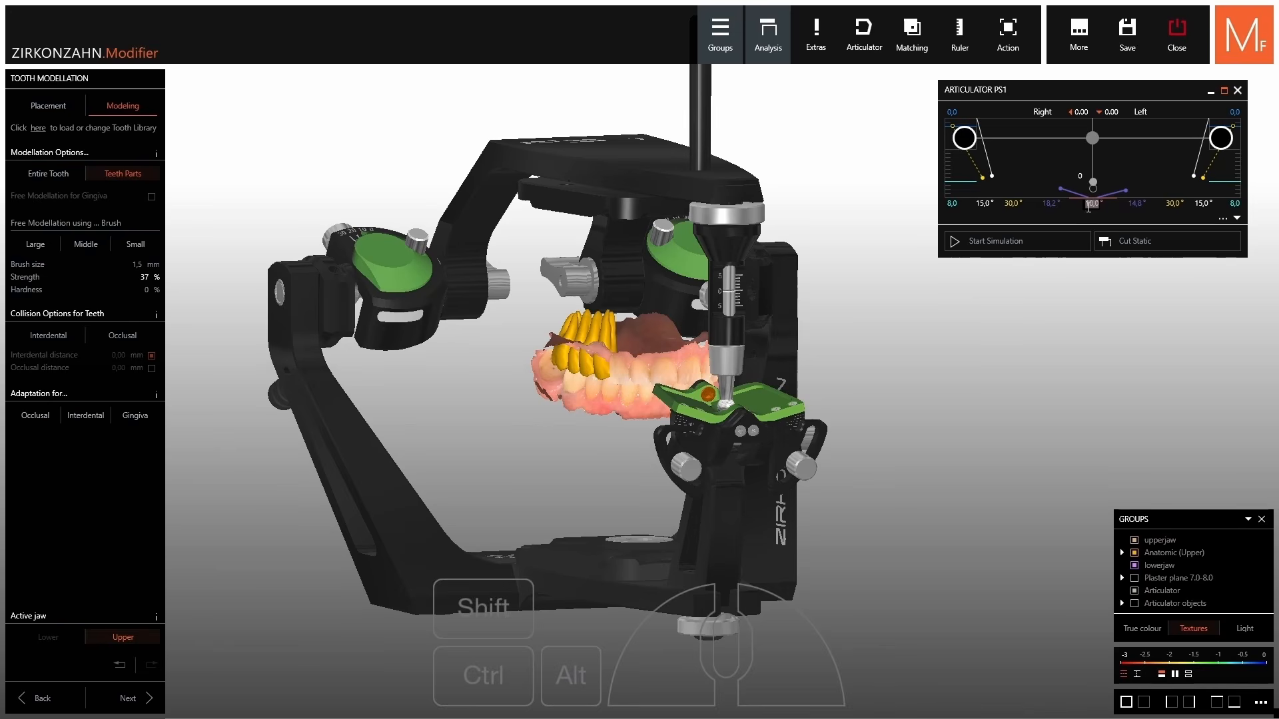
text(50)
key(Return)
double_click(1135, 204)
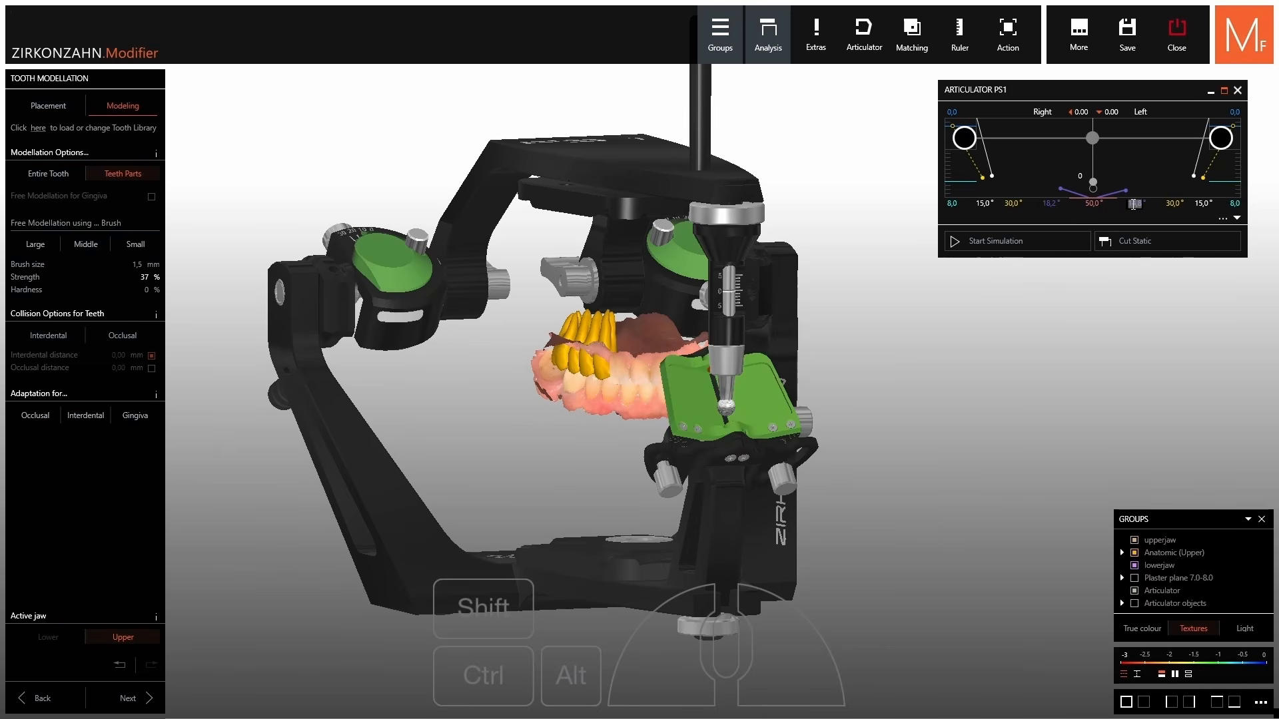
text(35)
key(Return)
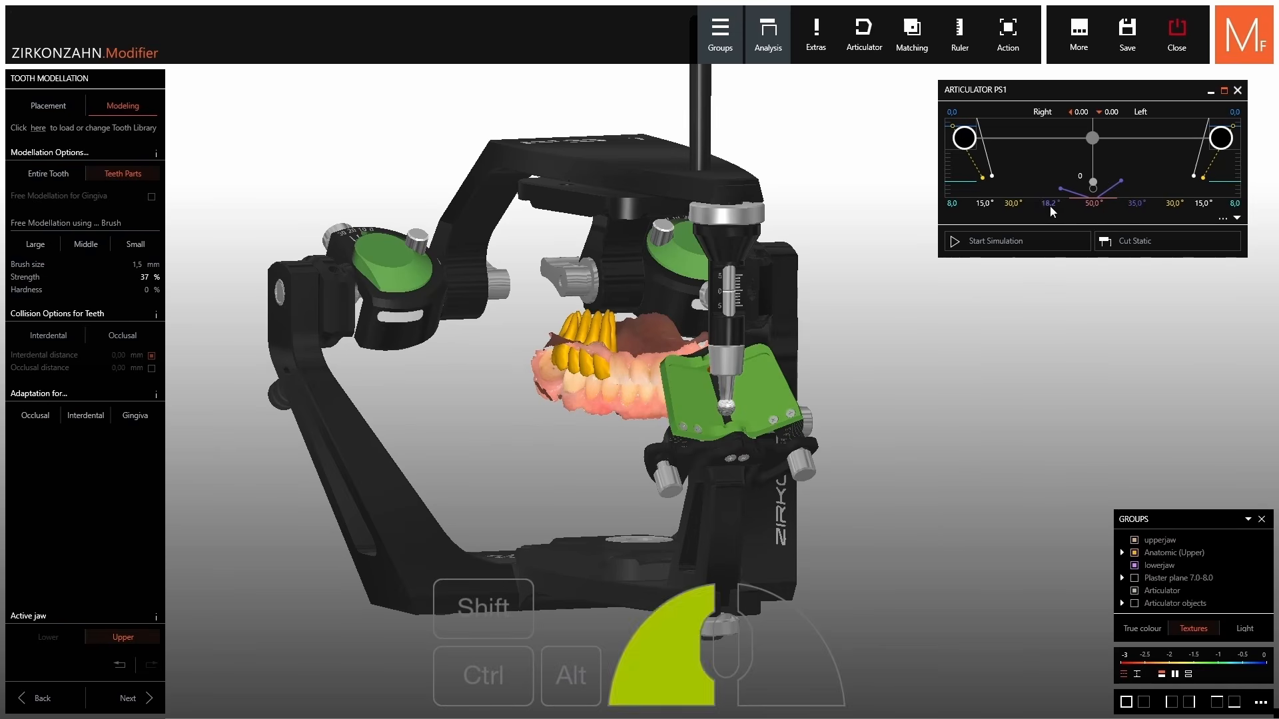
double_click(1049, 203)
text(35)
key(Return)
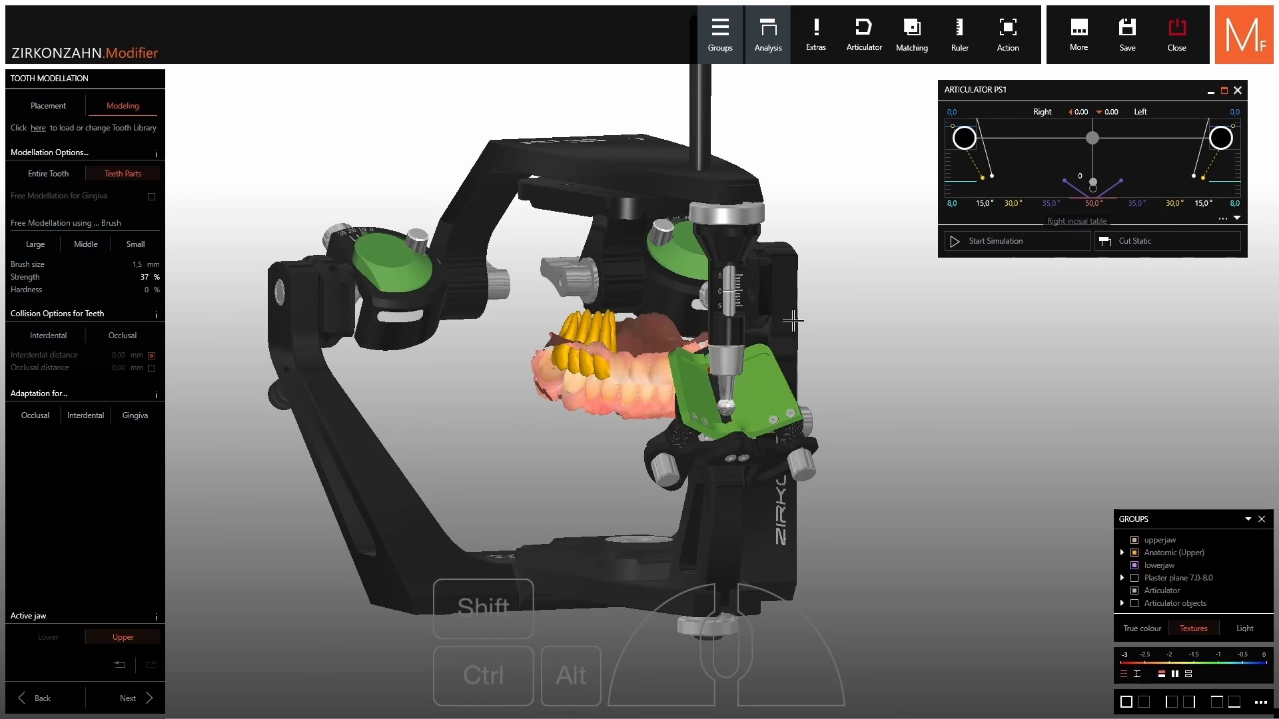
mouse_move(1093, 138)
mouse_down()
mouse_move(1094, 154)
mouse_move(1093, 138)
mouse_up()
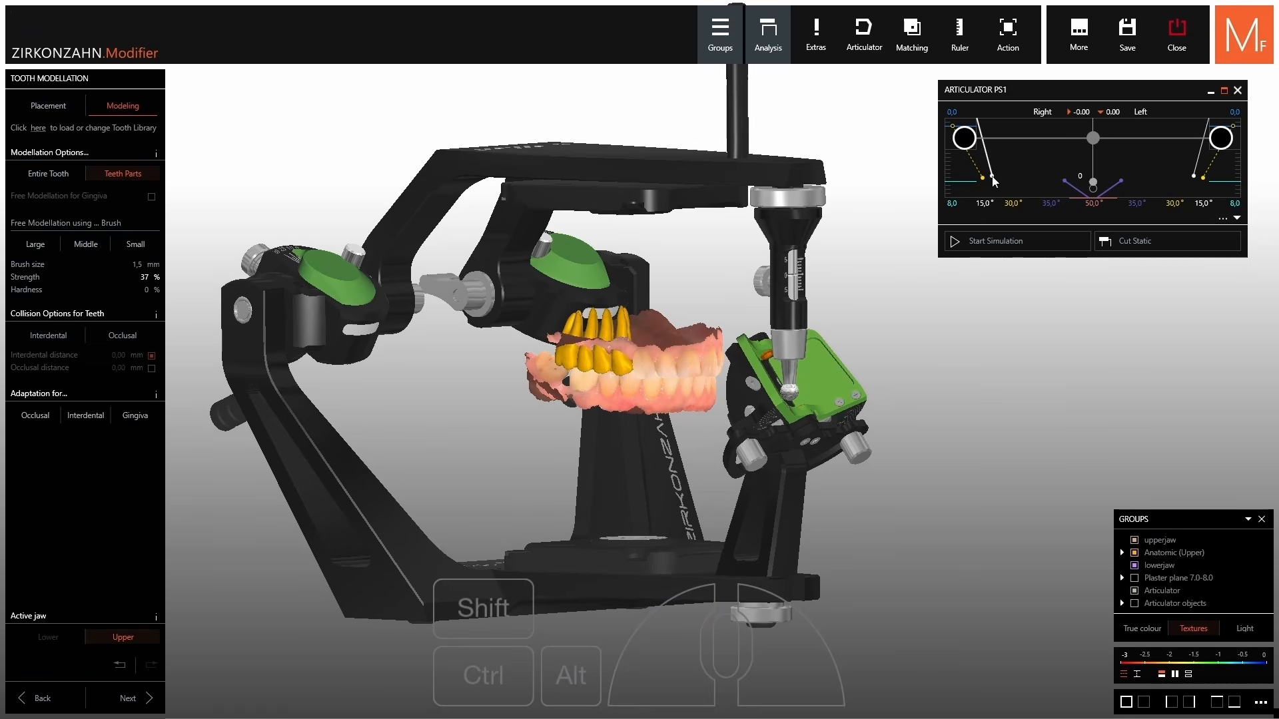
Try different Bennett and condylar path angles on the right joint and restore them to 15° and 30°.
drag(992, 177, 993, 179)
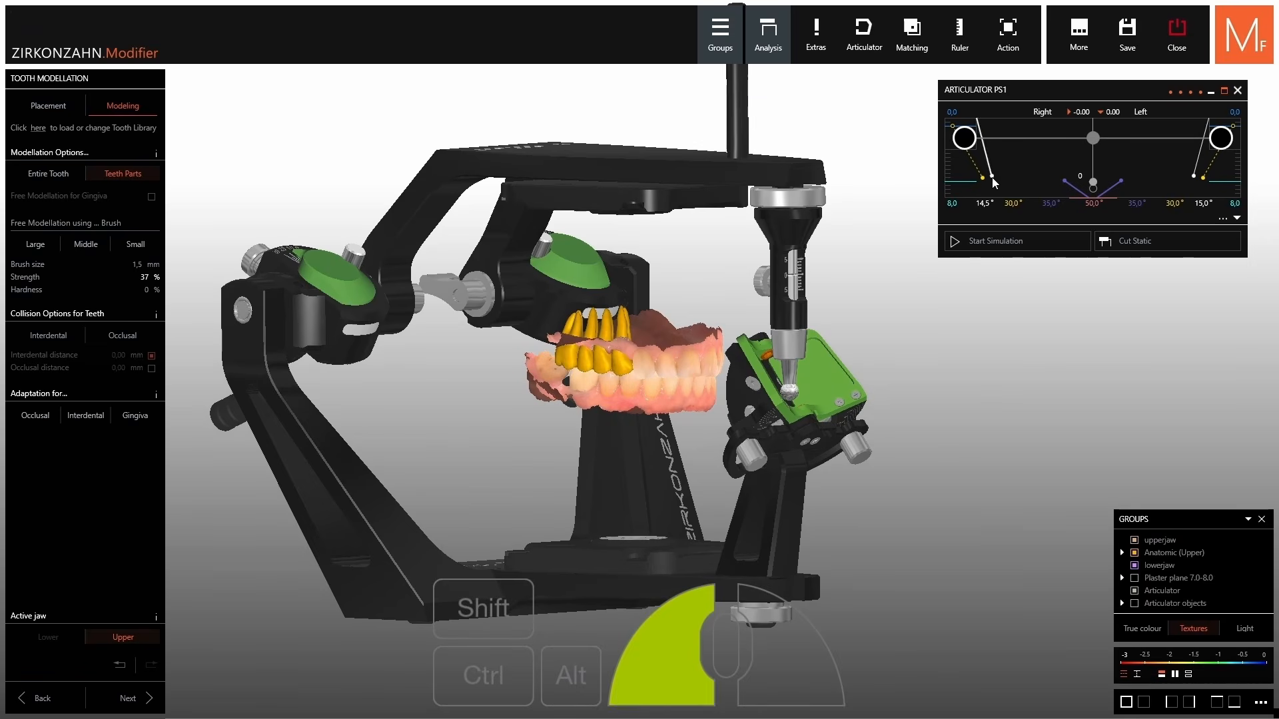
right_drag(911, 186, 906, 221)
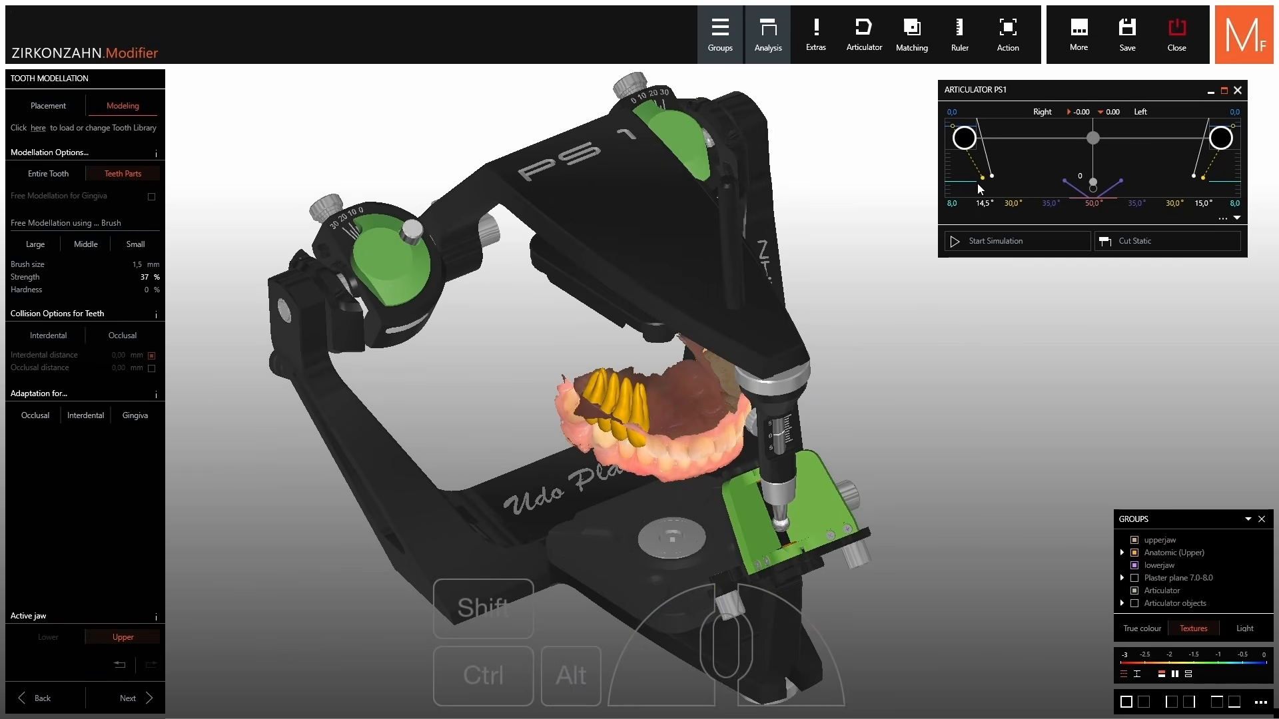
mouse_move(978, 185)
mouse_down()
mouse_move(1001, 174)
mouse_move(988, 189)
mouse_move(985, 178)
mouse_up()
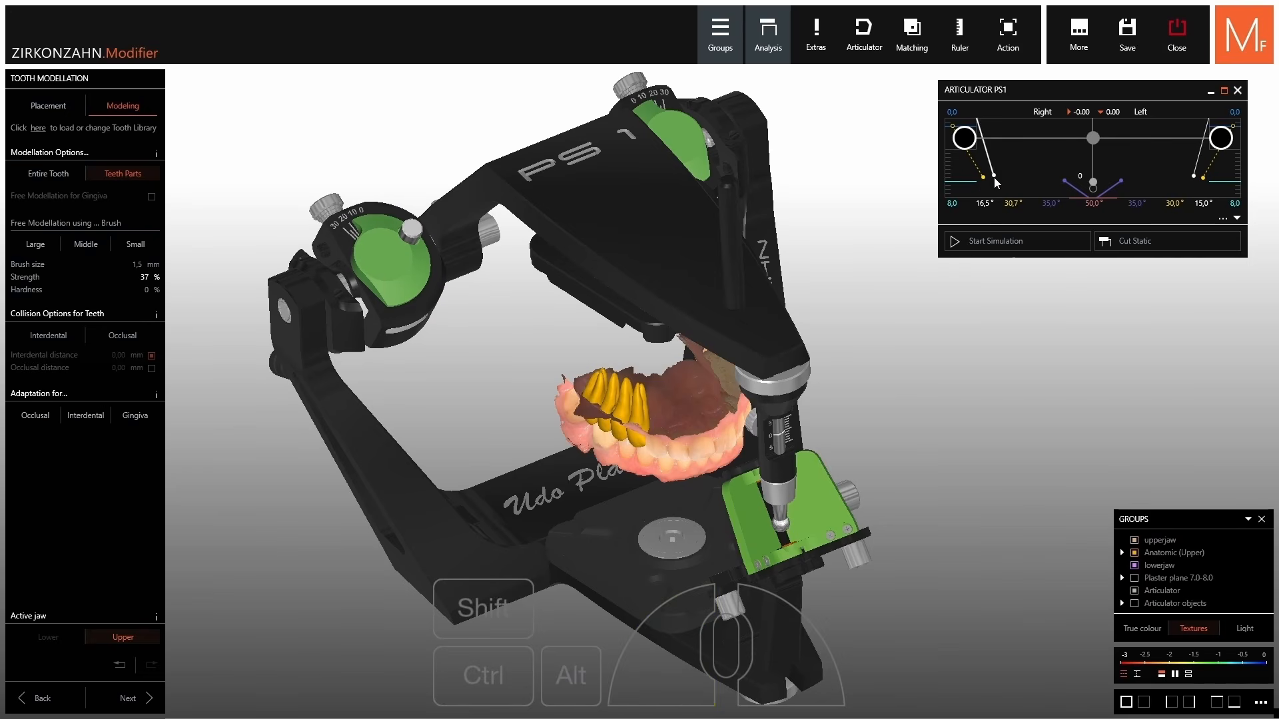
right_click(986, 206)
click(987, 207)
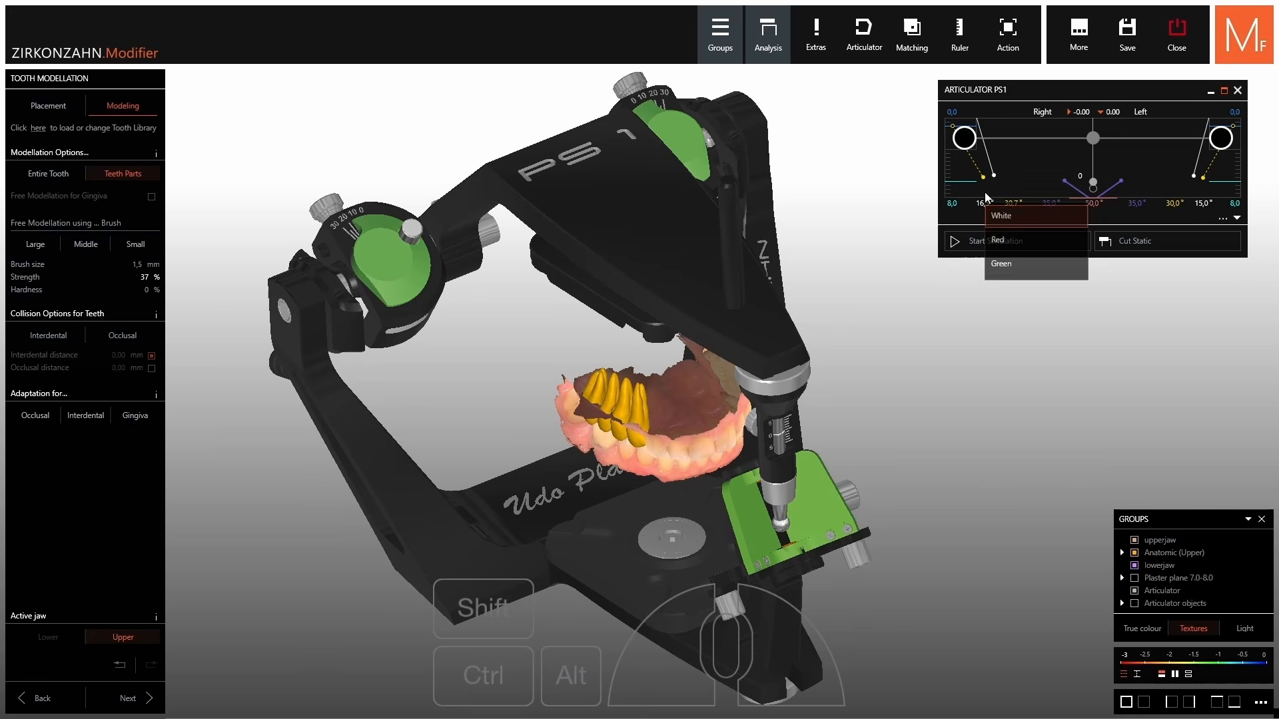
click(985, 178)
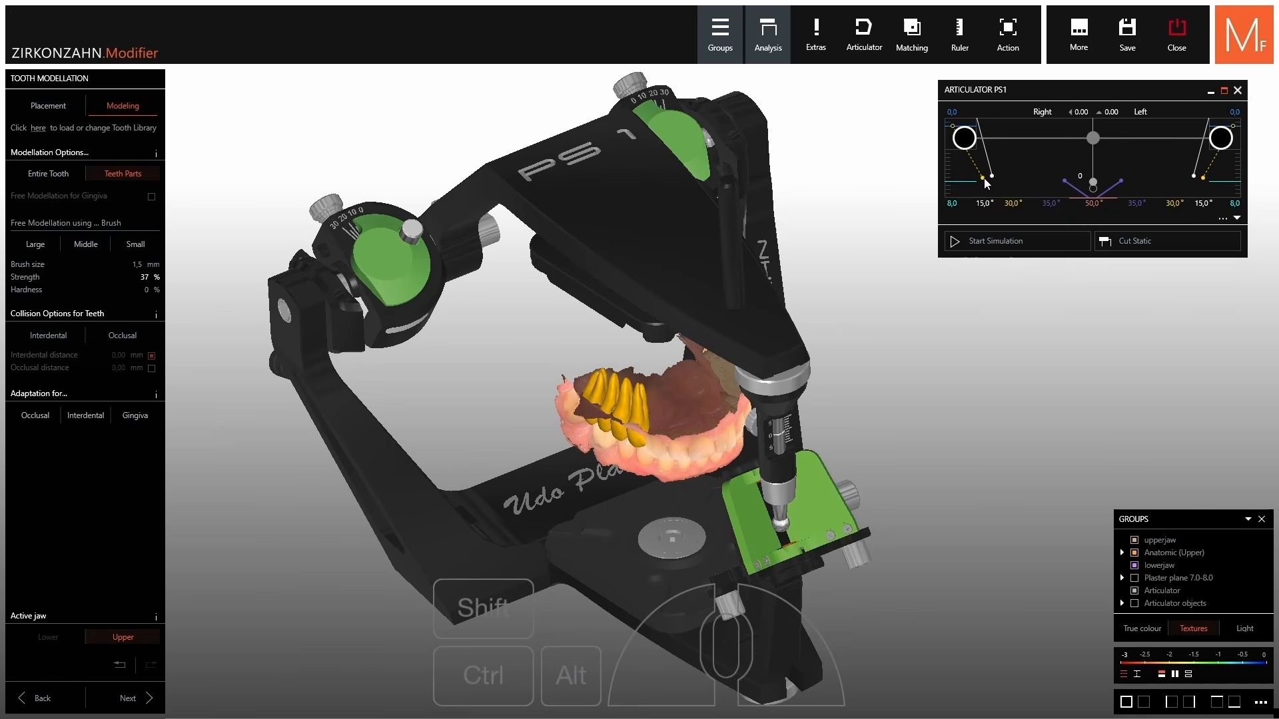
Move the right condyle forward and examine the lateral guidance between the upper and lower teeth.
scroll(764, 292, down, 1)
right_drag(764, 291, 829, 210)
right_drag(858, 302, 813, 304)
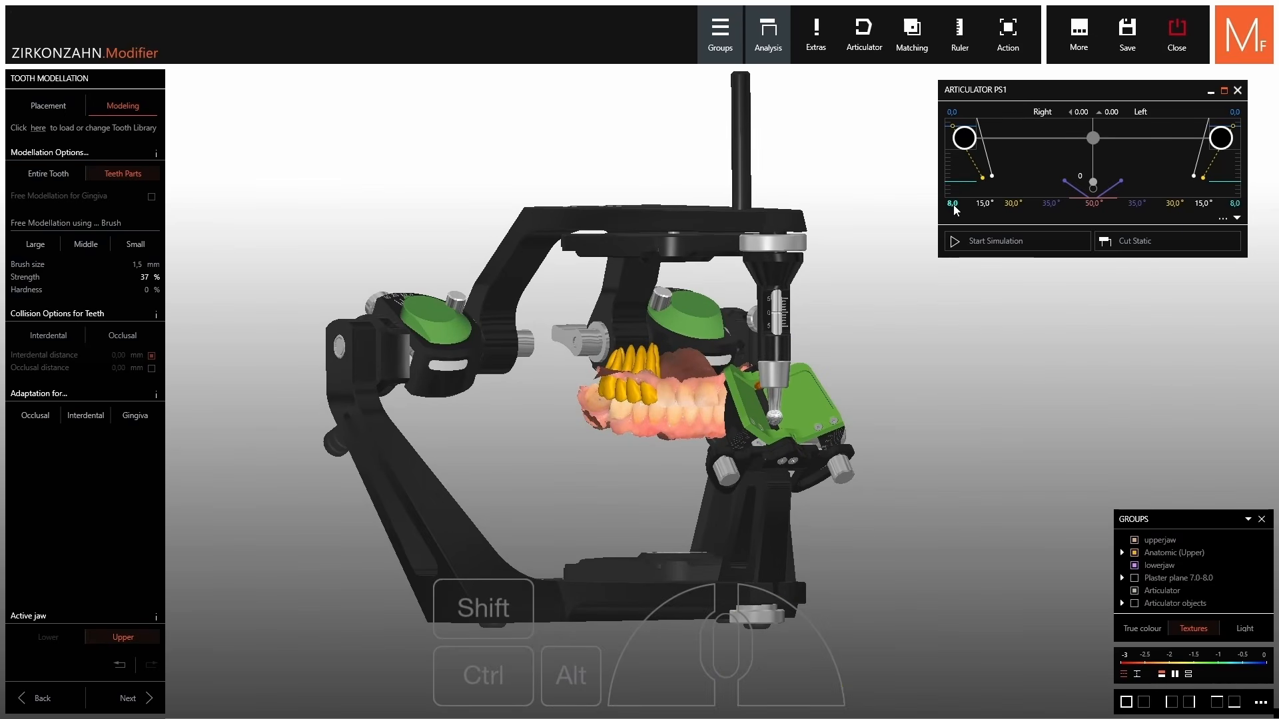
drag(966, 138, 971, 153)
right_drag(923, 343, 766, 319)
scroll(785, 366, up, 5)
drag(967, 149, 966, 161)
right_drag(754, 320, 433, 403)
scroll(478, 397, up, 2)
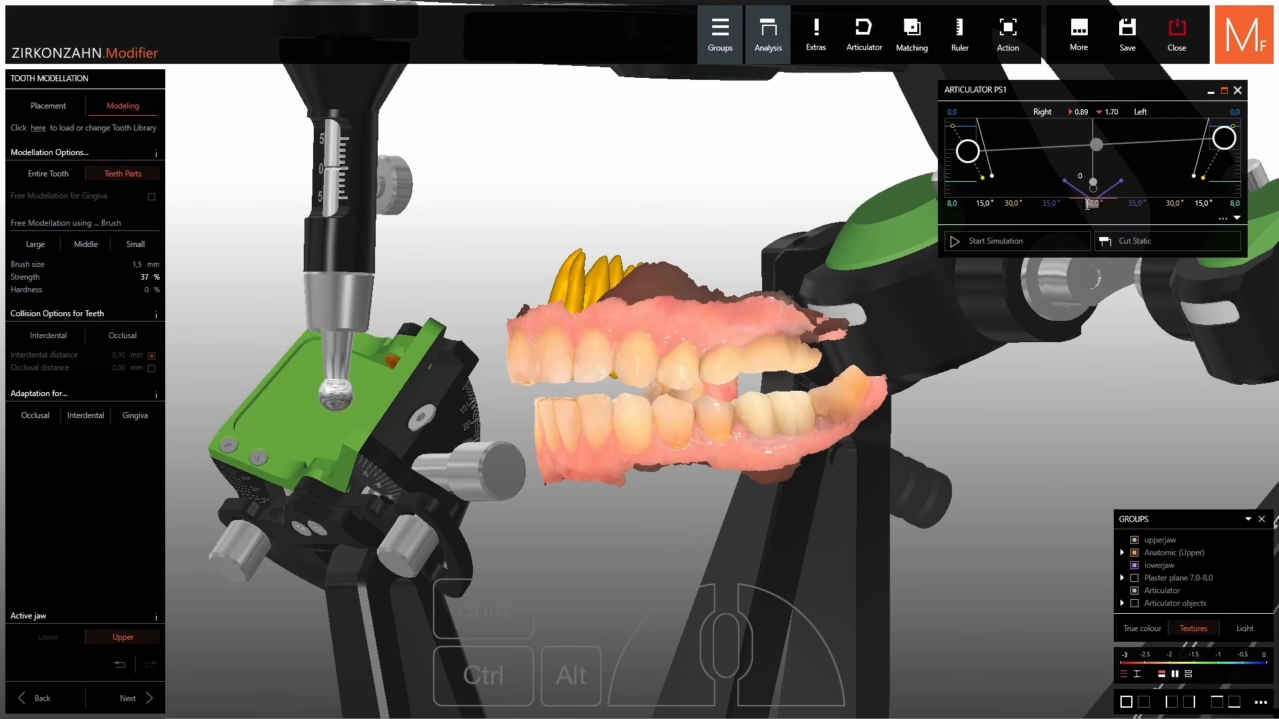
Set the incisal table and both of its side wings to 0°.
text(0)
key(Return)
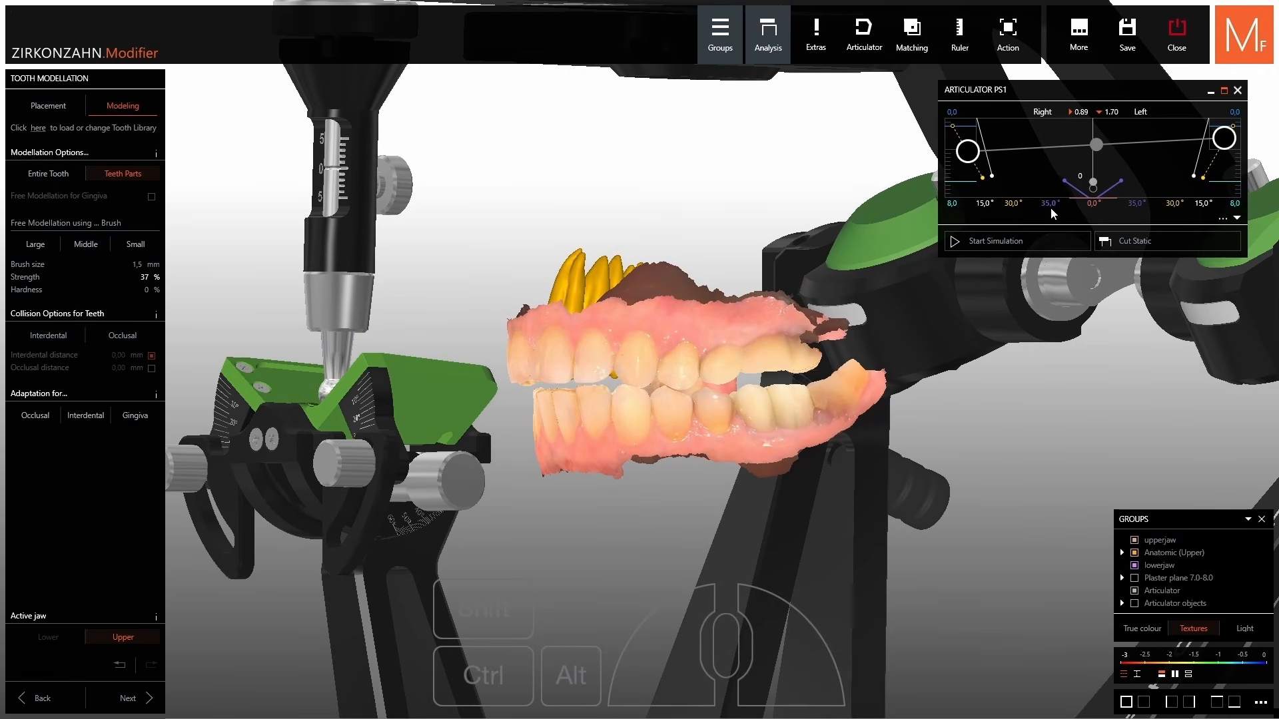
key(Return)
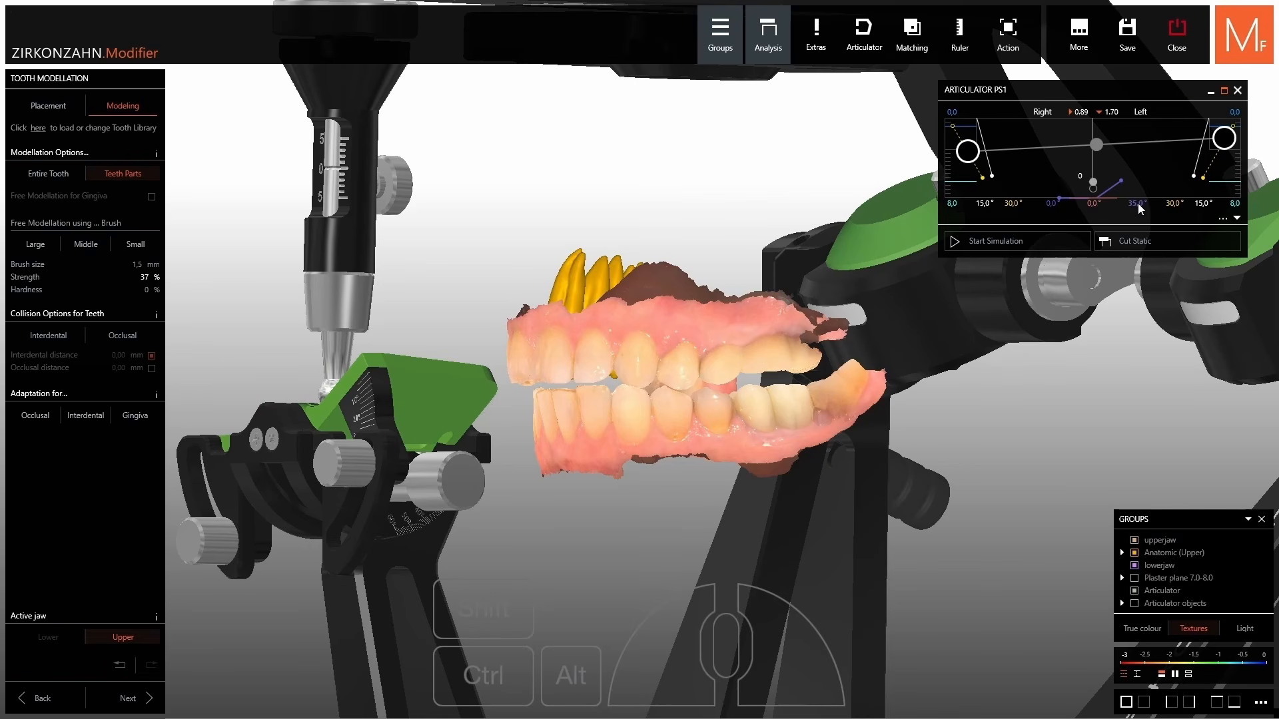
drag(1141, 205, 1129, 204)
key(Return)
Recentre the jaws, examine the right condyle's lateral movement on the flat incisal table, and return it to zero.
scroll(1066, 293, up, 3)
right_drag(1066, 293, 1068, 310)
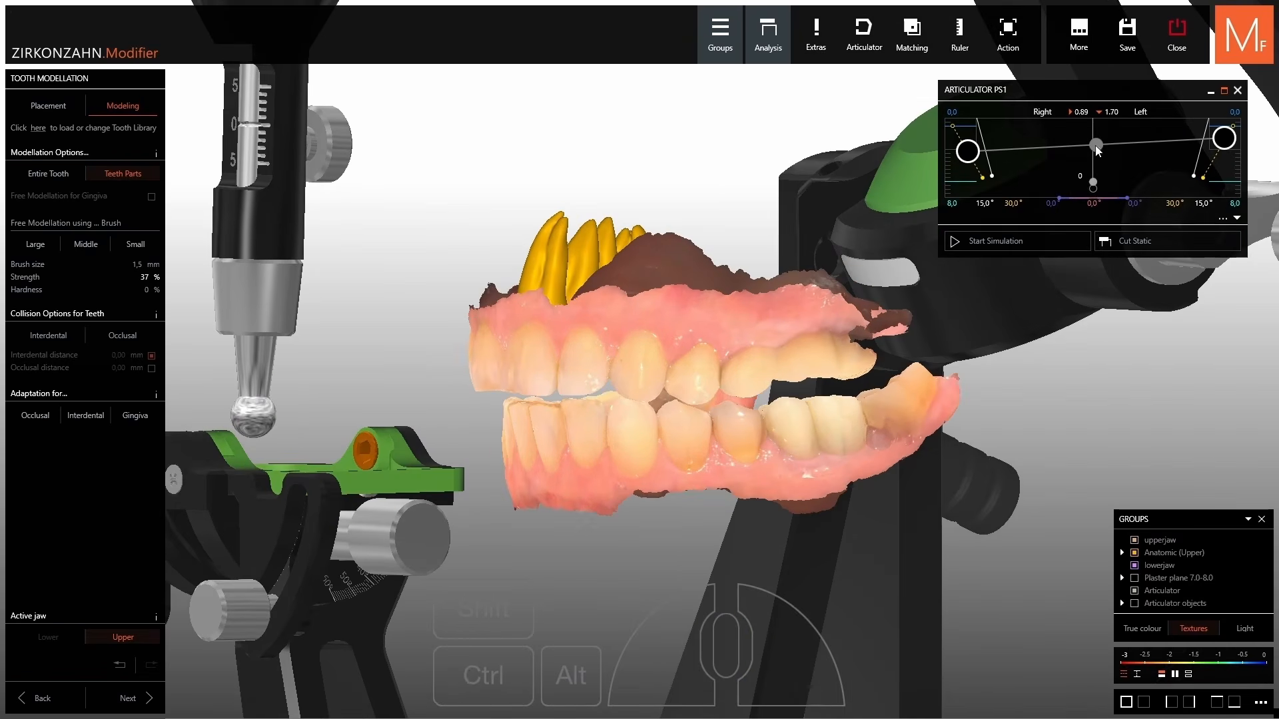
double_click(1095, 146)
drag(964, 138, 976, 157)
scroll(992, 300, up, 3)
right_drag(992, 299, 1022, 302)
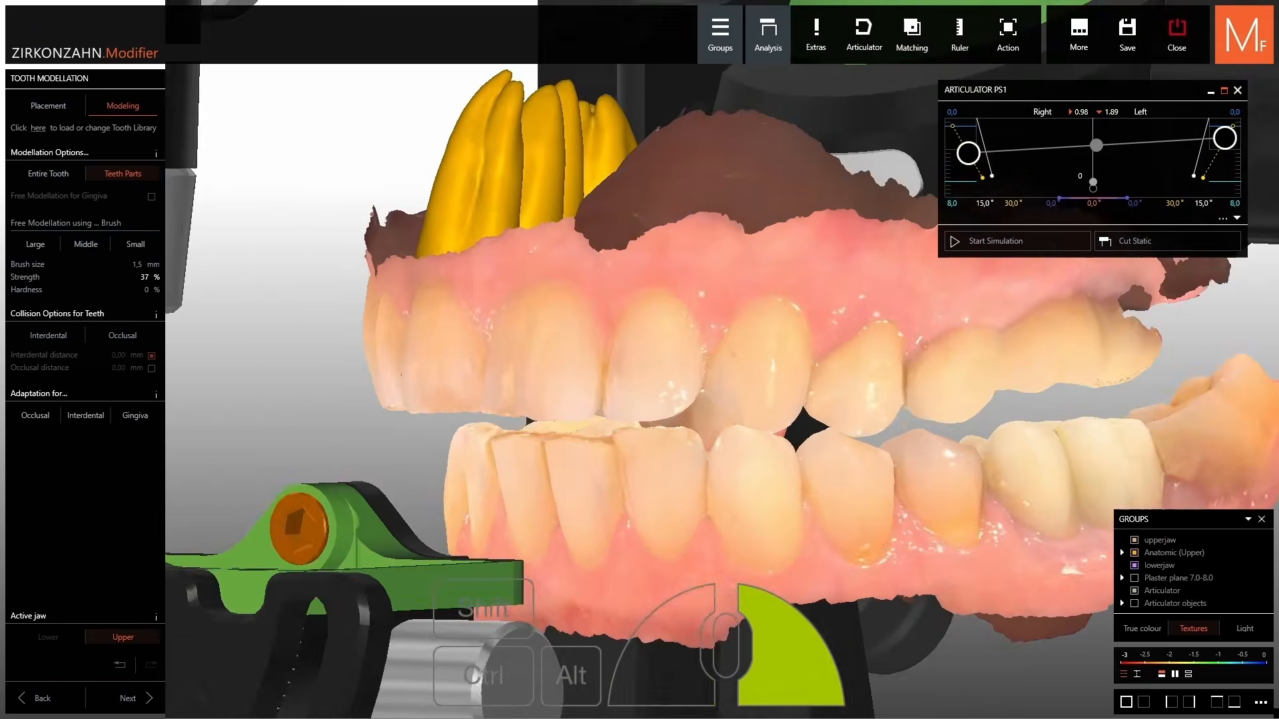
scroll(768, 413, down, 3)
middle_drag(768, 413, 719, 363)
right_drag(719, 363, 736, 363)
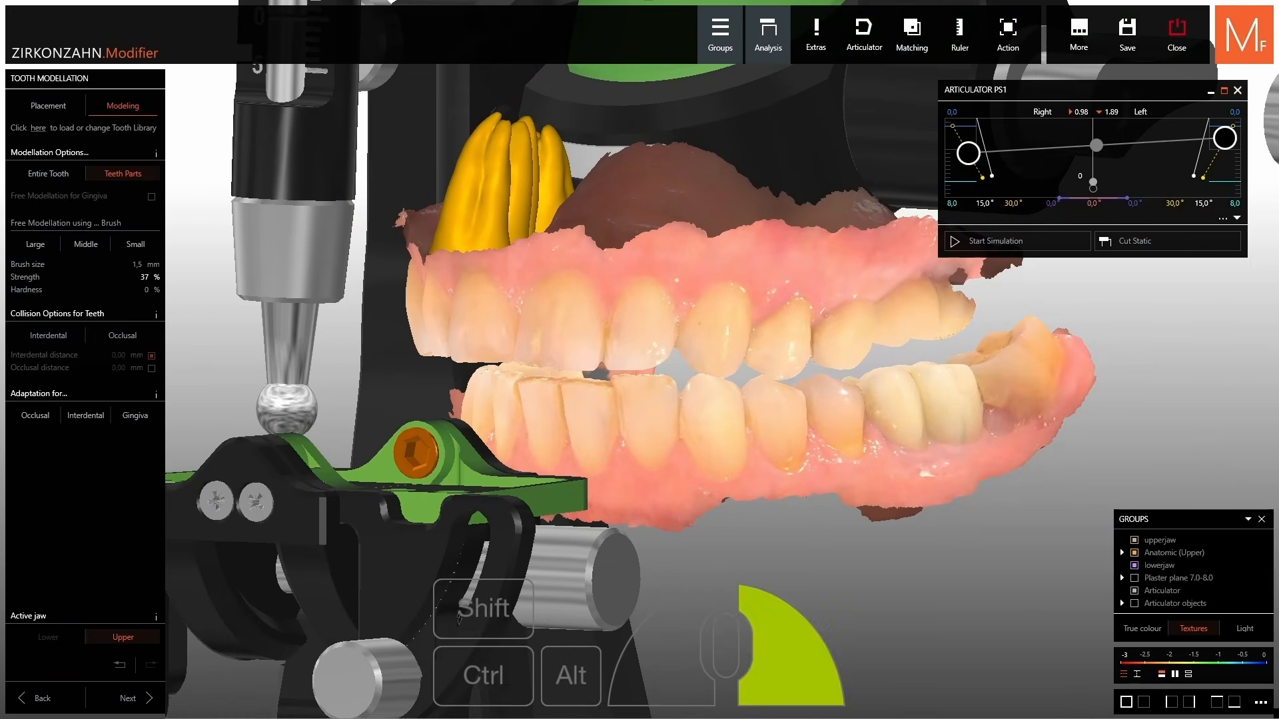
mouse_move(968, 152)
mouse_down()
mouse_move(964, 186)
mouse_move(964, 138)
mouse_up()
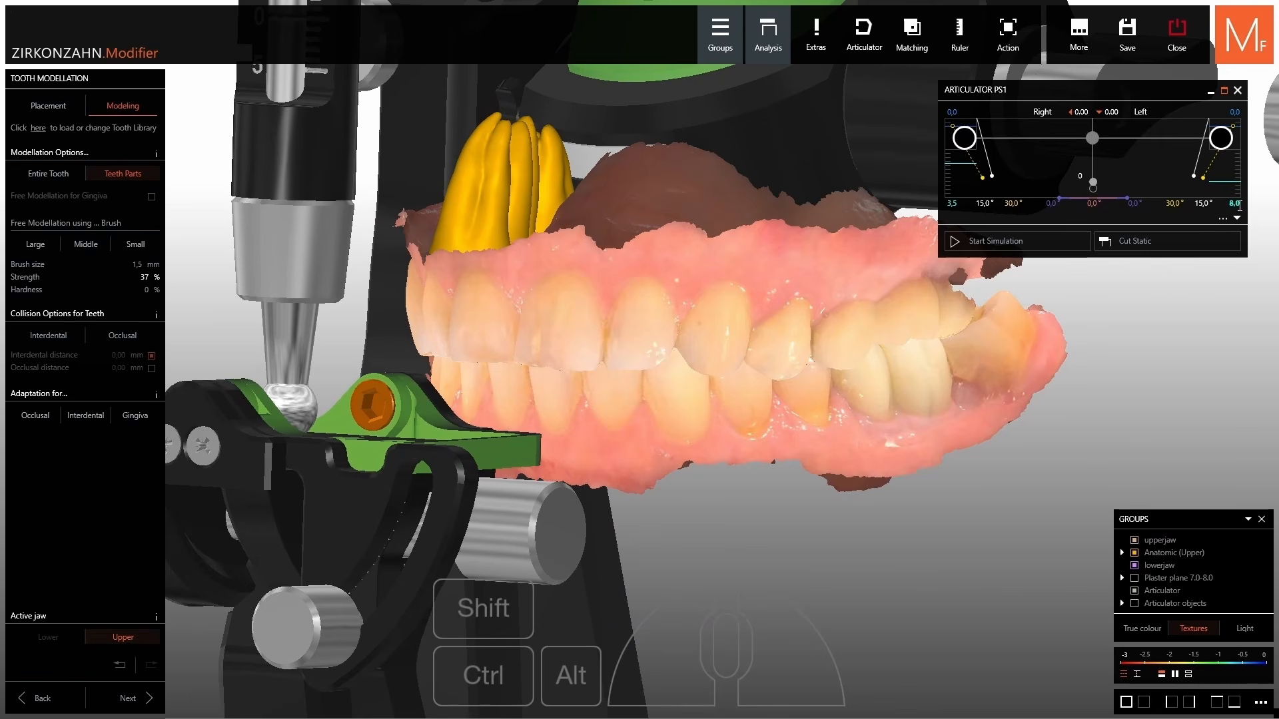
Set the movement range of the left and right joints to 3.5 and test the left condyle's movement.
text(3,5)
key(Return)
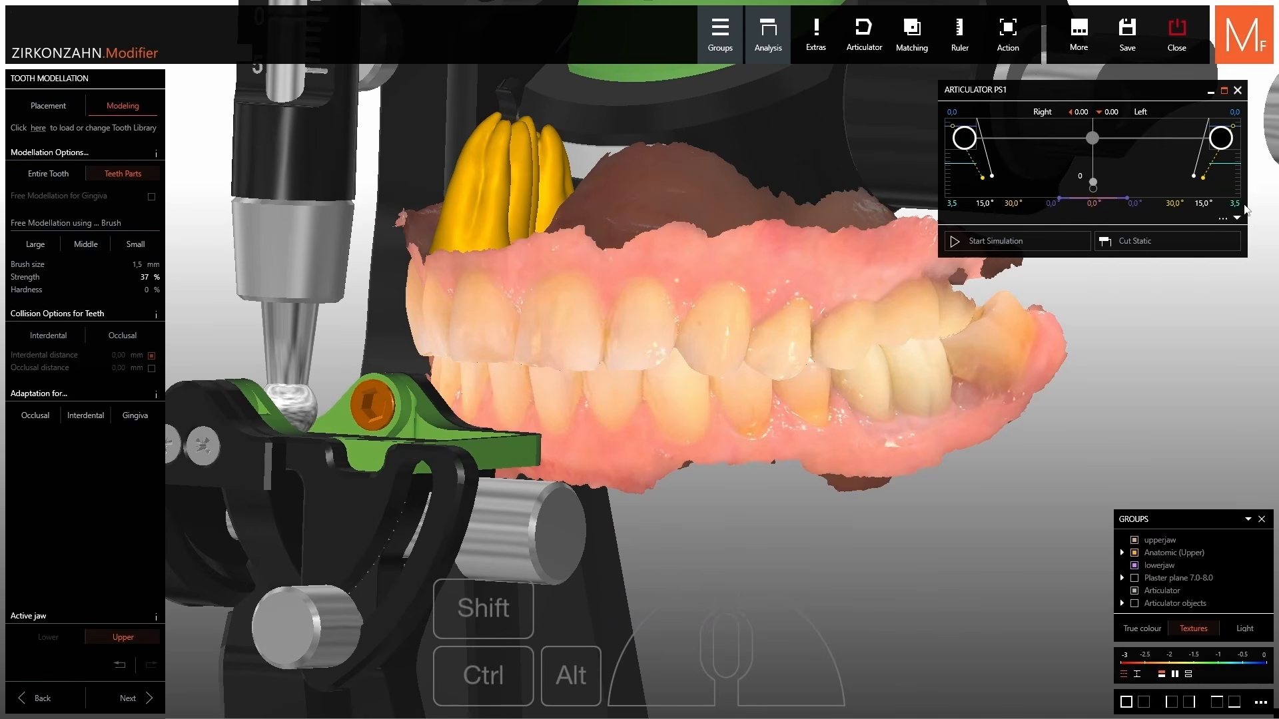
right_drag(960, 373, 1087, 375)
mouse_move(1223, 149)
mouse_down()
mouse_move(1222, 164)
mouse_move(1223, 148)
mouse_up()
scroll(614, 340, down, 1)
right_drag(614, 339, 663, 350)
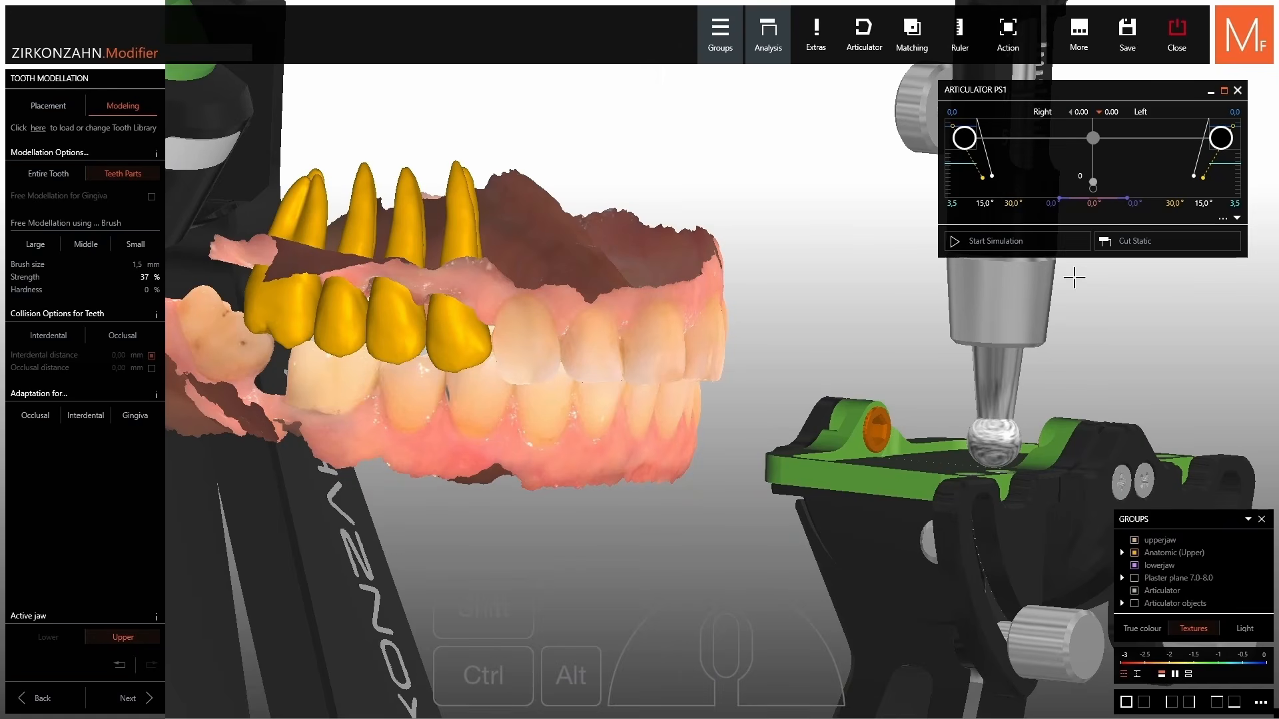
Turn off collision for the lowerjaw scan and move the jaws into protrusion.
right_click(603, 416)
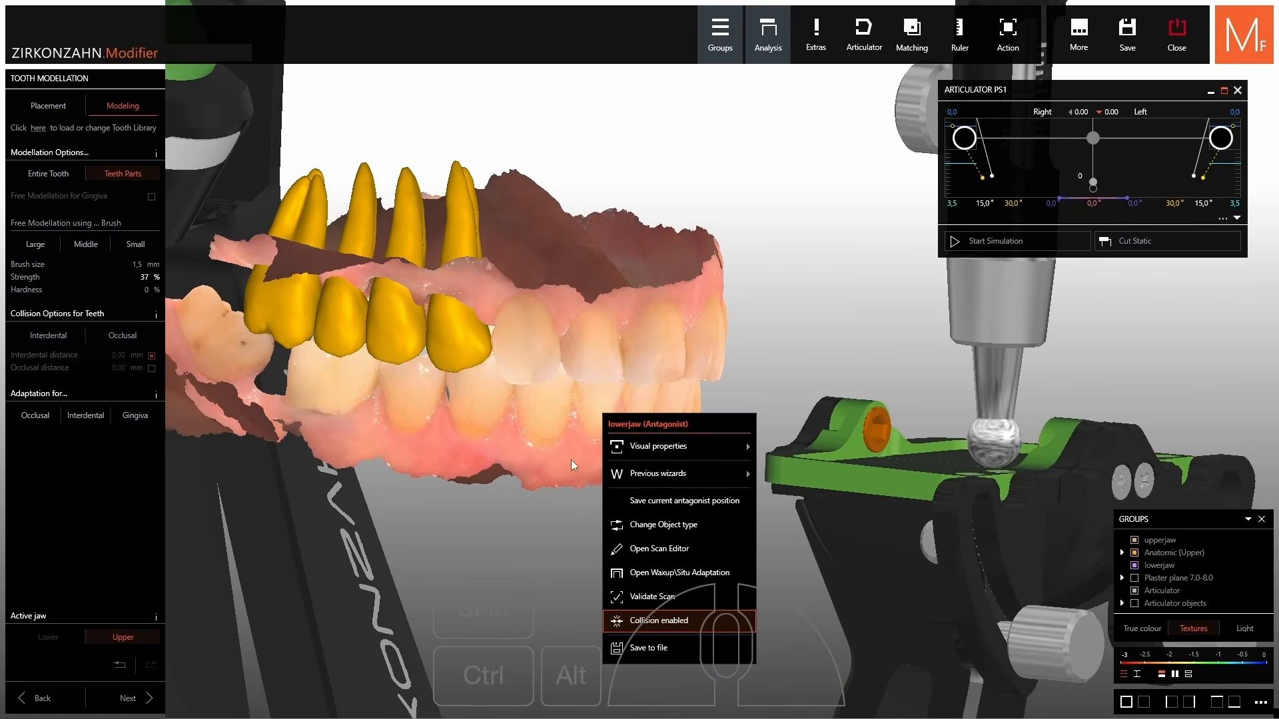
click(666, 625)
mouse_move(965, 142)
mouse_down()
mouse_move(971, 155)
mouse_move(966, 143)
mouse_up()
drag(1091, 143, 1091, 148)
drag(1094, 140, 1094, 160)
Turn collision back on for the lowerjaw scan and return both condyles to the zero position.
right_click(682, 398)
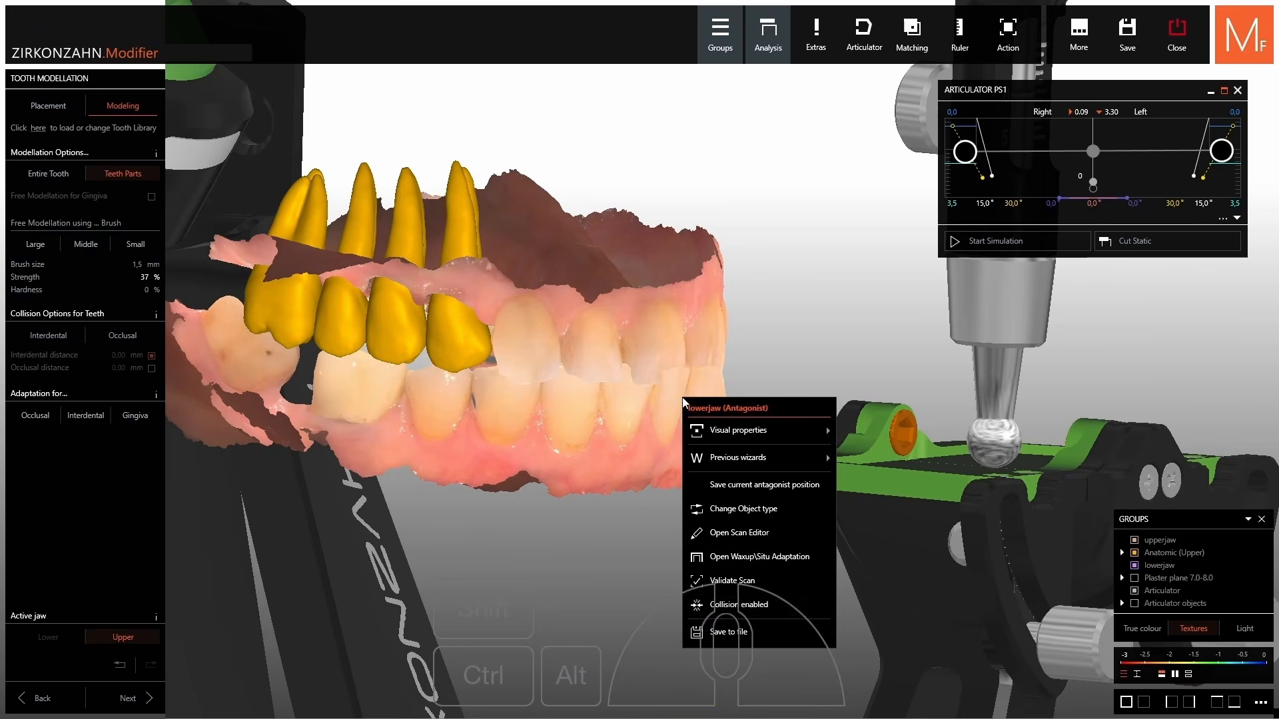
click(708, 602)
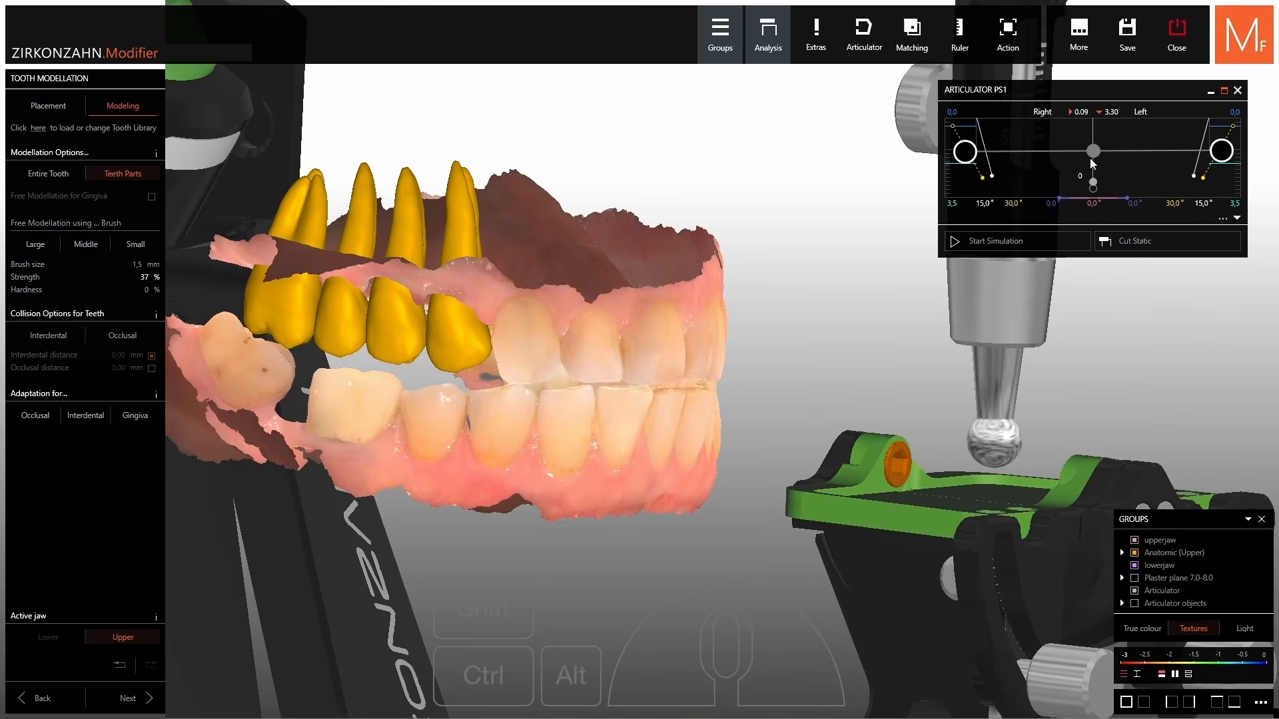
drag(1091, 160, 1095, 137)
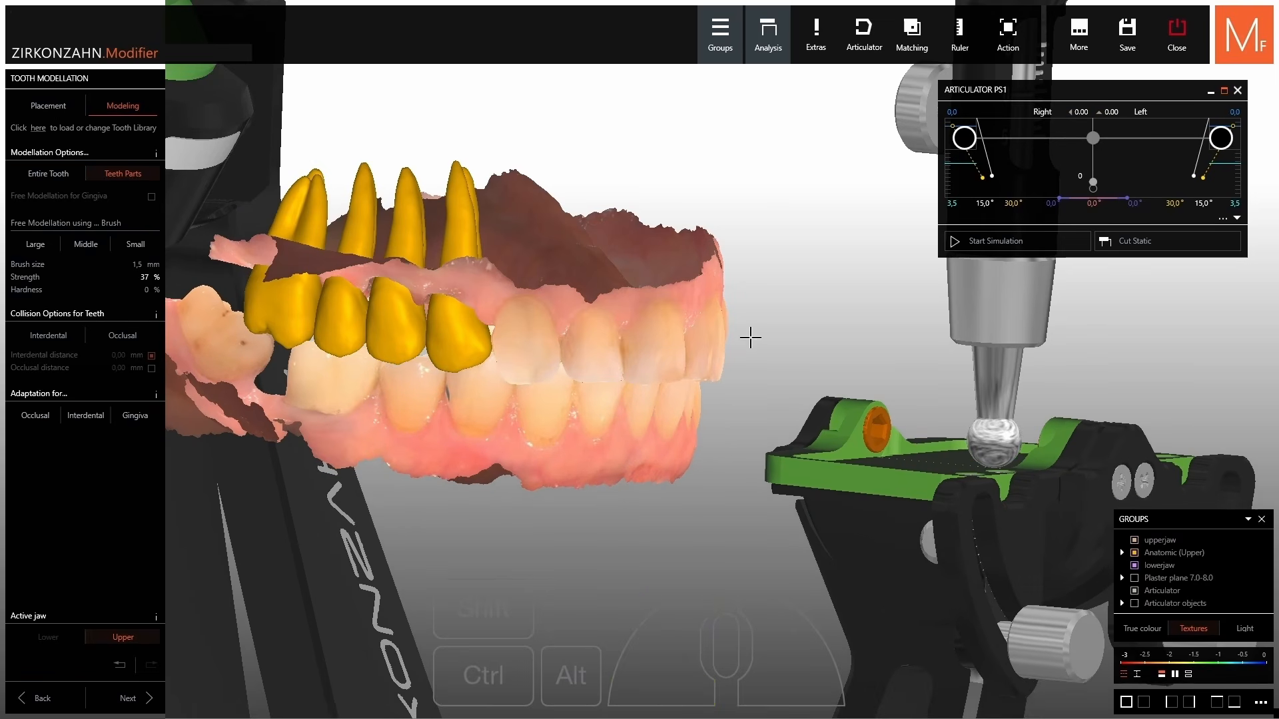
Hide the lowerjaw scan and cut the static contacts off the occlusal surfaces of the crowns.
right_drag(911, 207, 305, 205)
key(ctrl)
right_drag(500, 228, 497, 323)
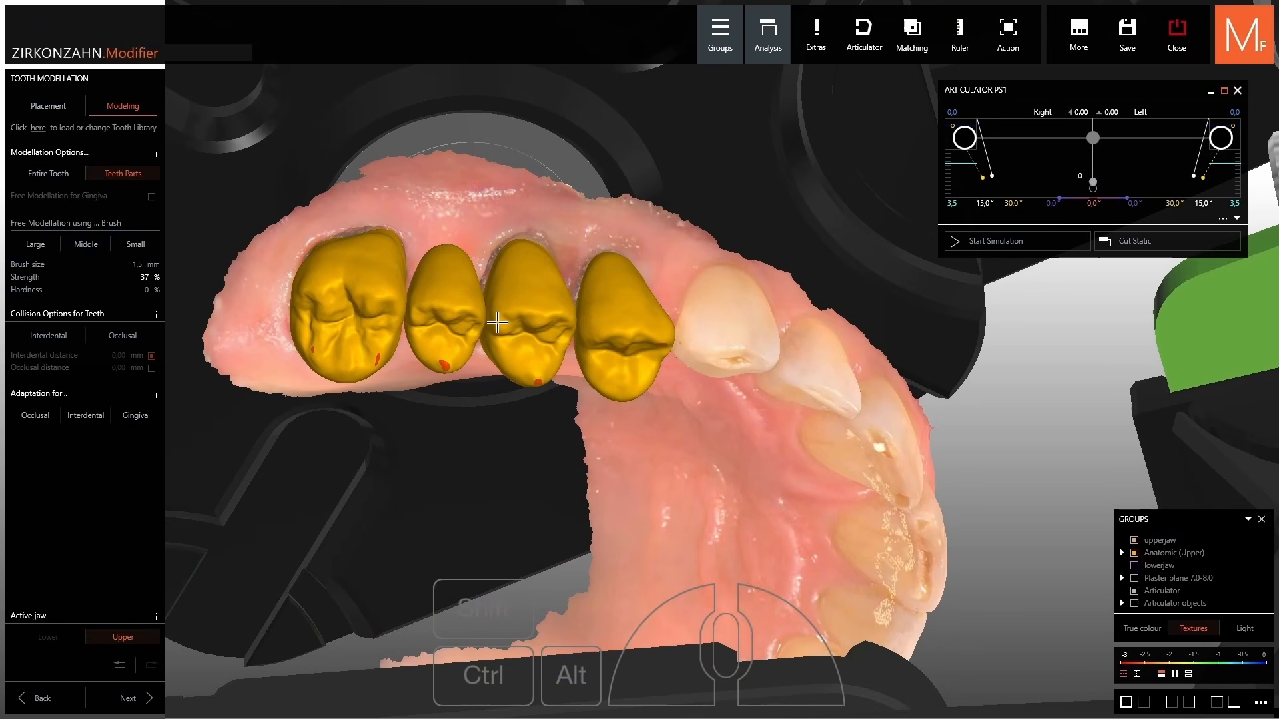
click(1149, 240)
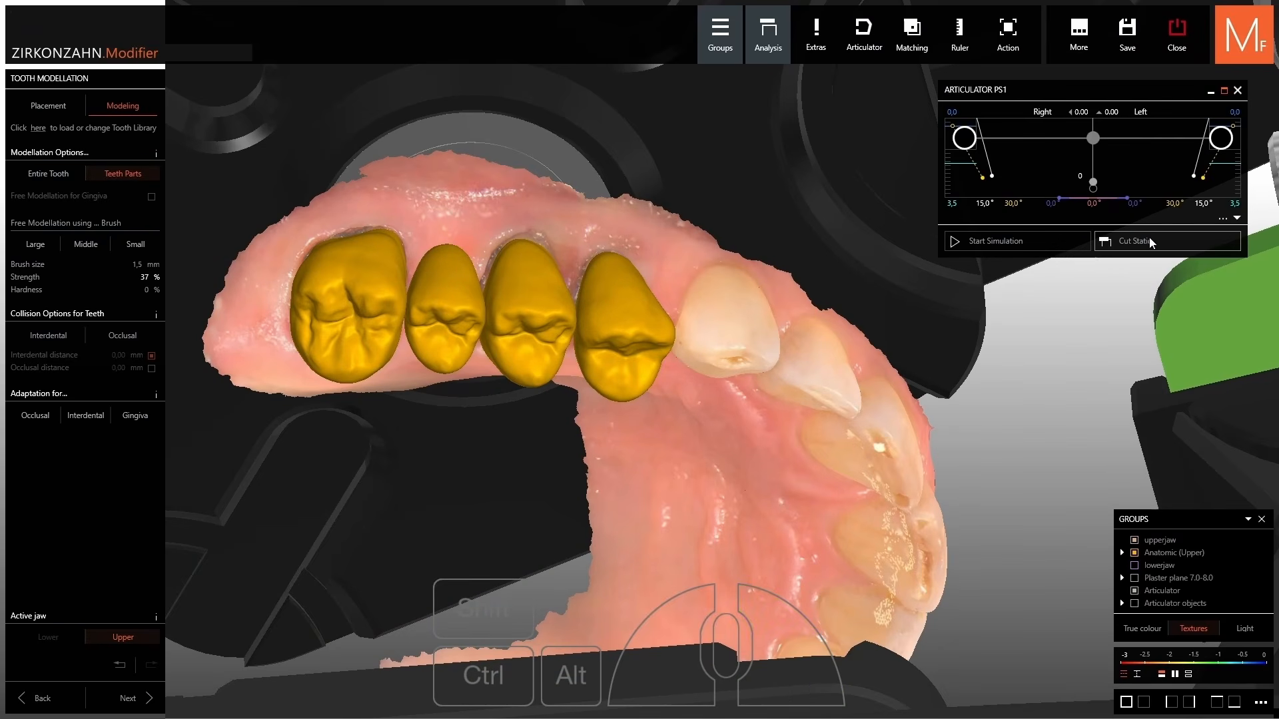
Show the lowerjaw scan again and view the crowns and antagonists from the buccal side.
right_drag(665, 355, 700, 252)
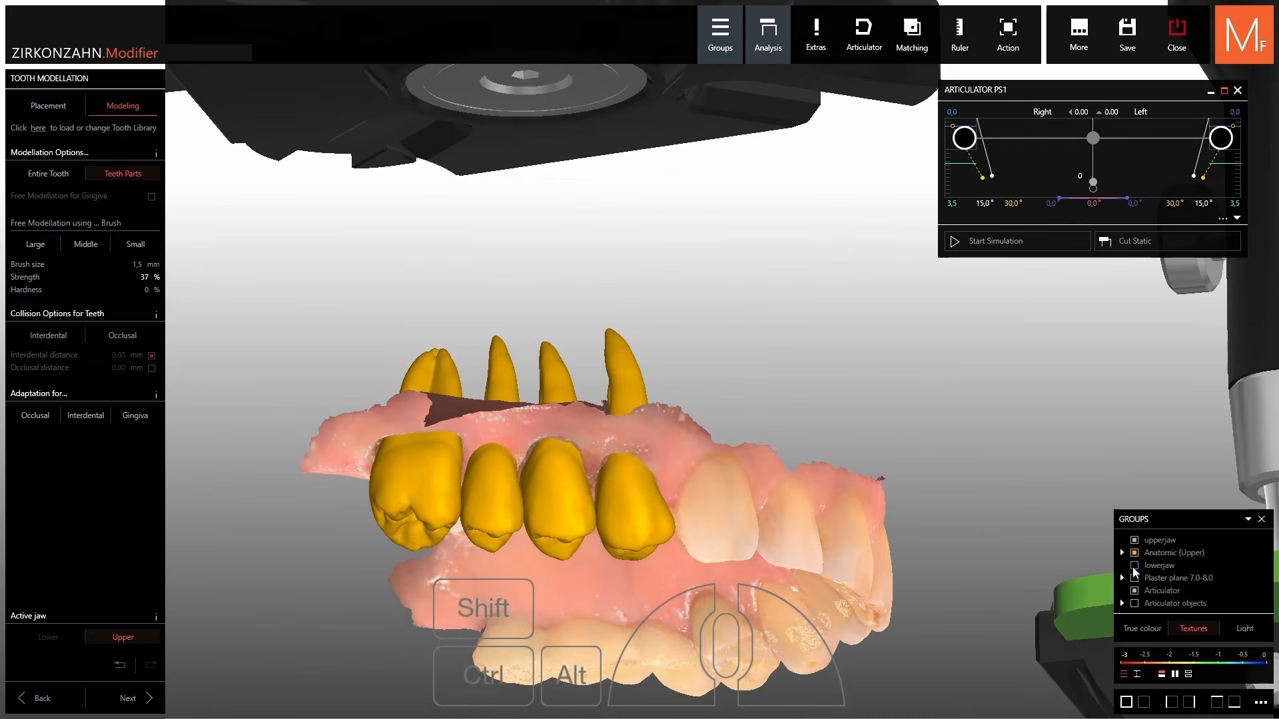
click(1134, 567)
middle_drag(802, 491, 748, 362)
right_drag(748, 362, 752, 350)
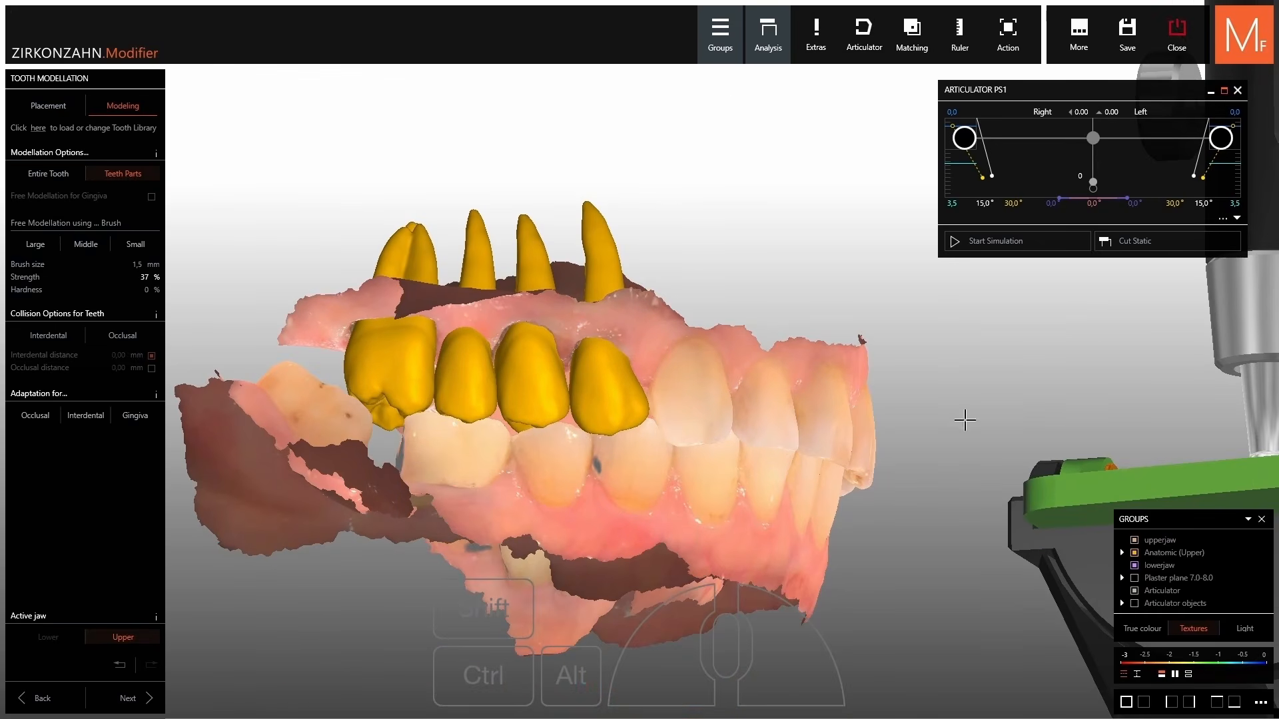
Include crowns 14 to 17 in the articulator's tooth selection under Other Constructions.
click(1237, 220)
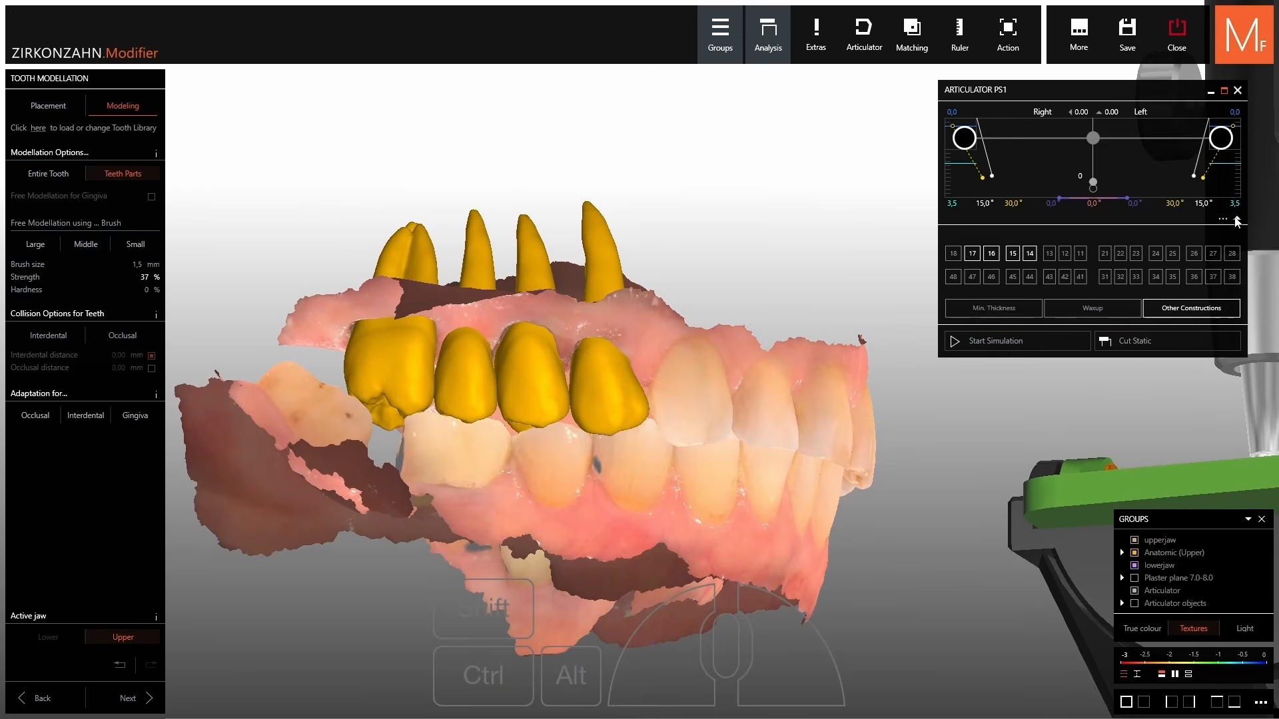
click(1032, 257)
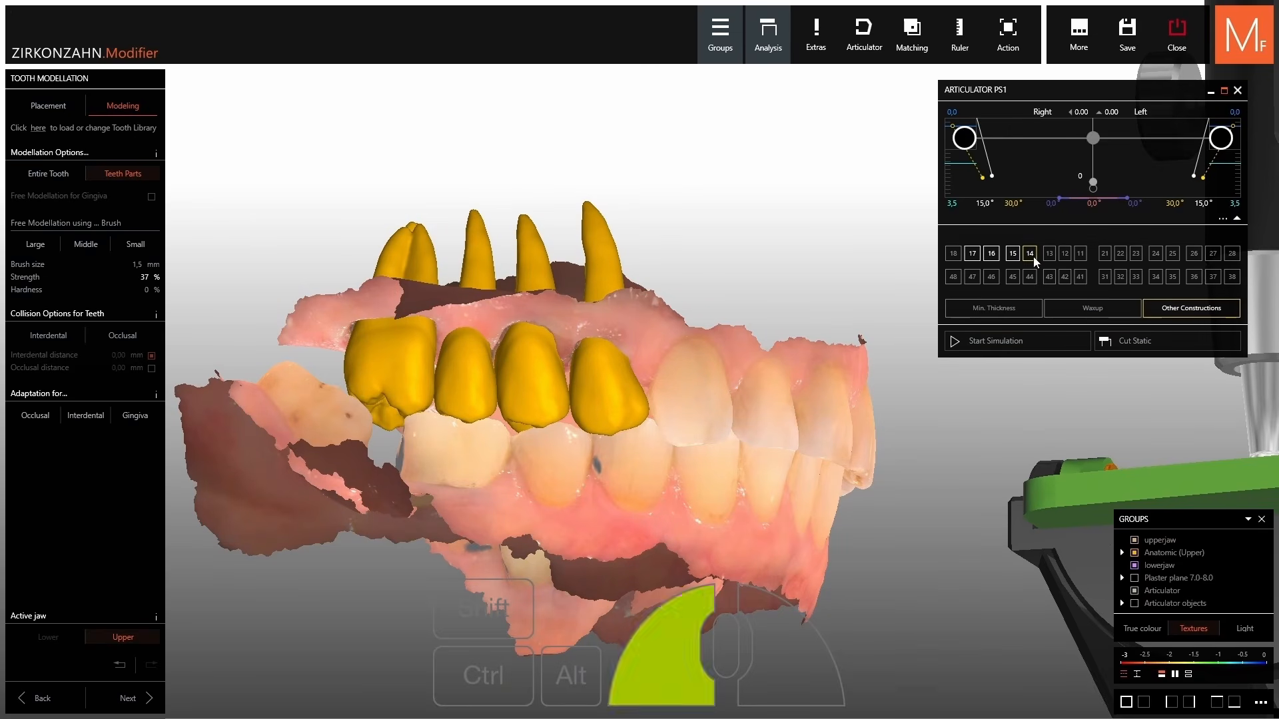
click(1011, 257)
click(992, 259)
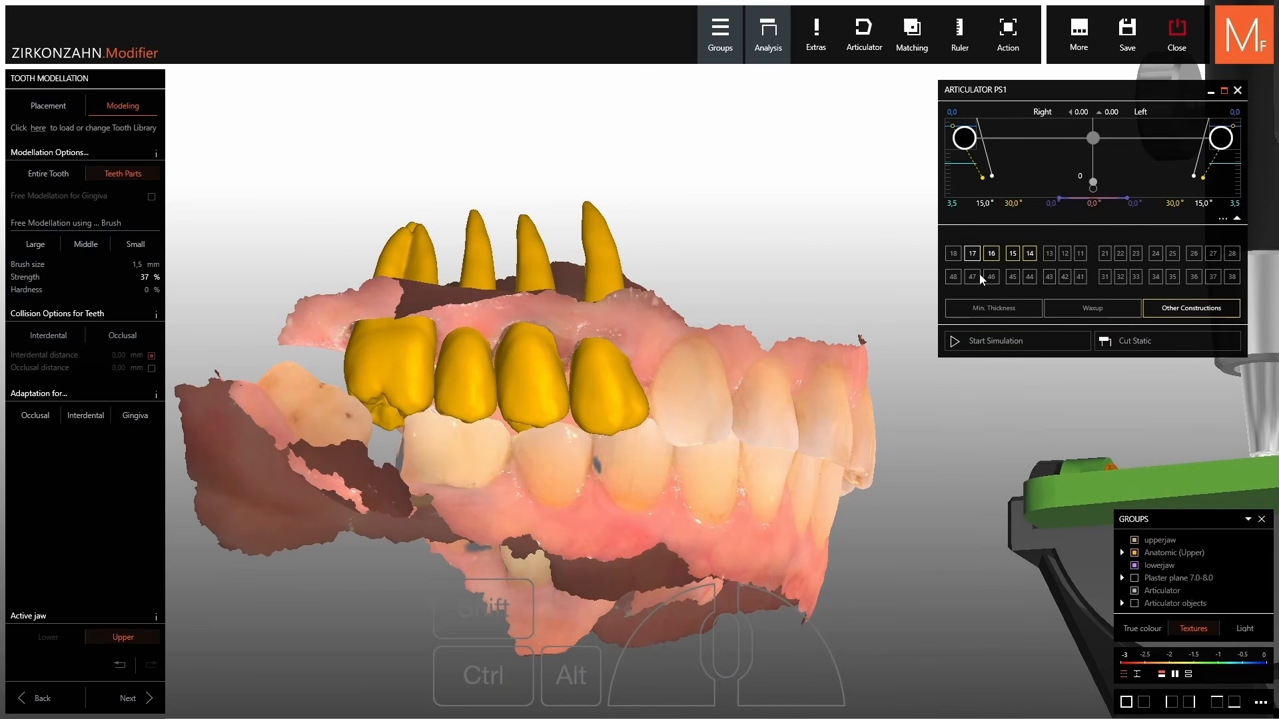
right_drag(613, 444, 611, 462)
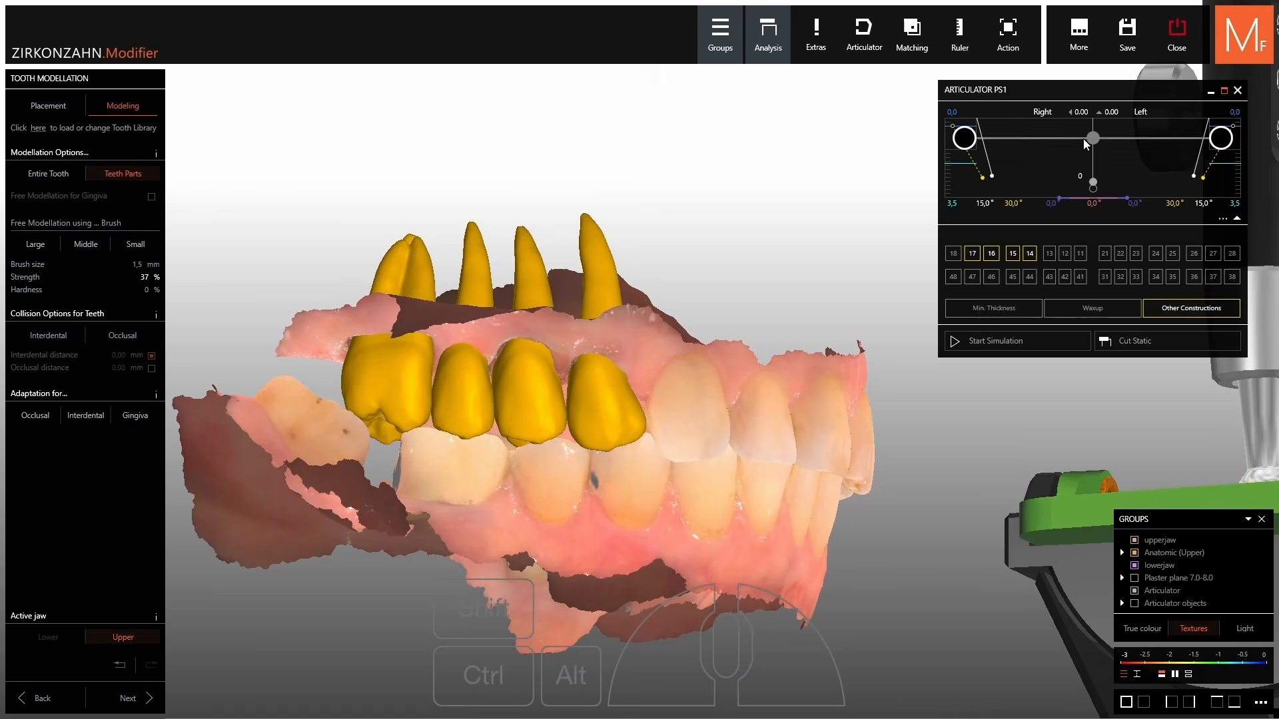
Move the condyles out of the zero position, shifting the left condyle forward into a lateral movement.
drag(1093, 134, 1093, 133)
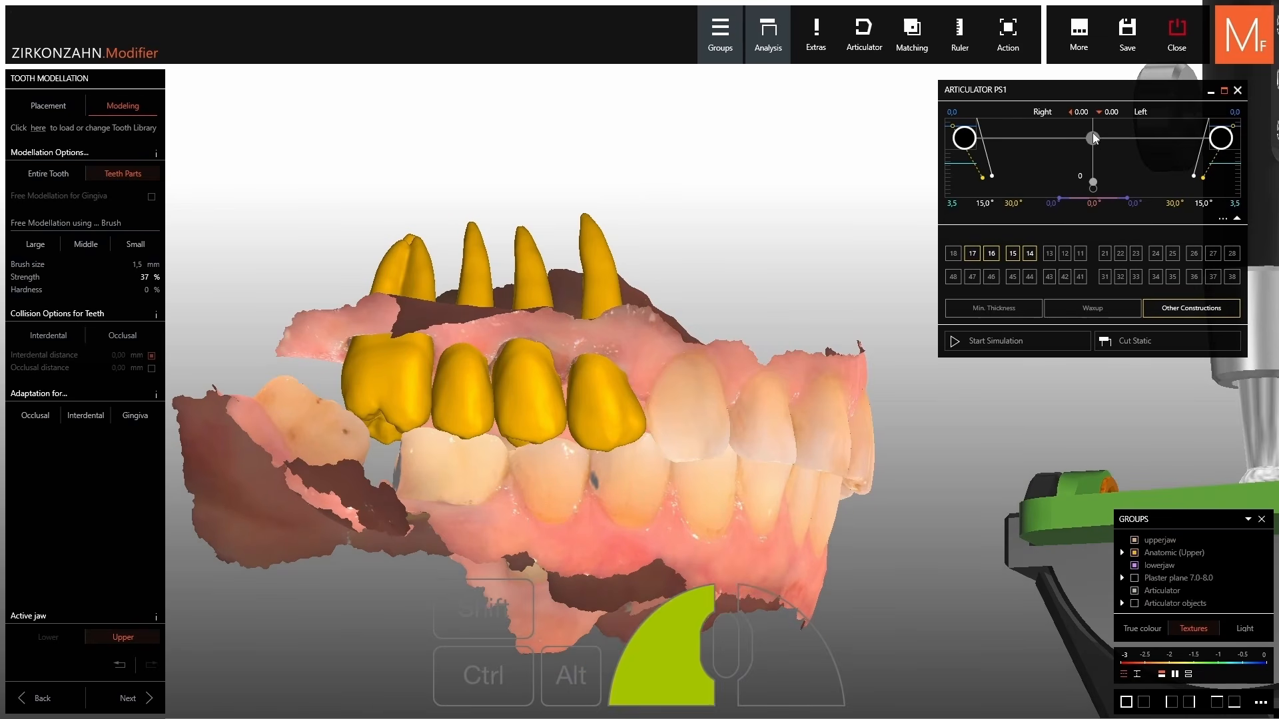
drag(1218, 134, 1218, 134)
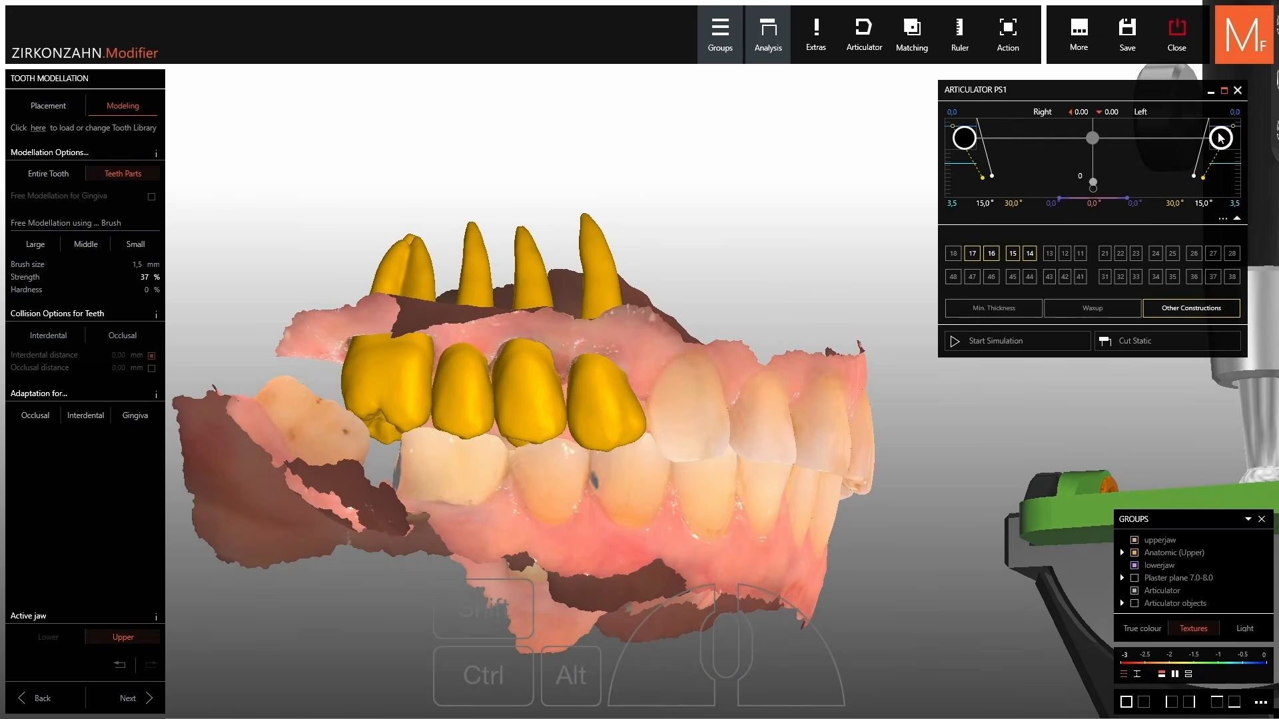
drag(1093, 139, 1093, 138)
right_drag(890, 253, 845, 222)
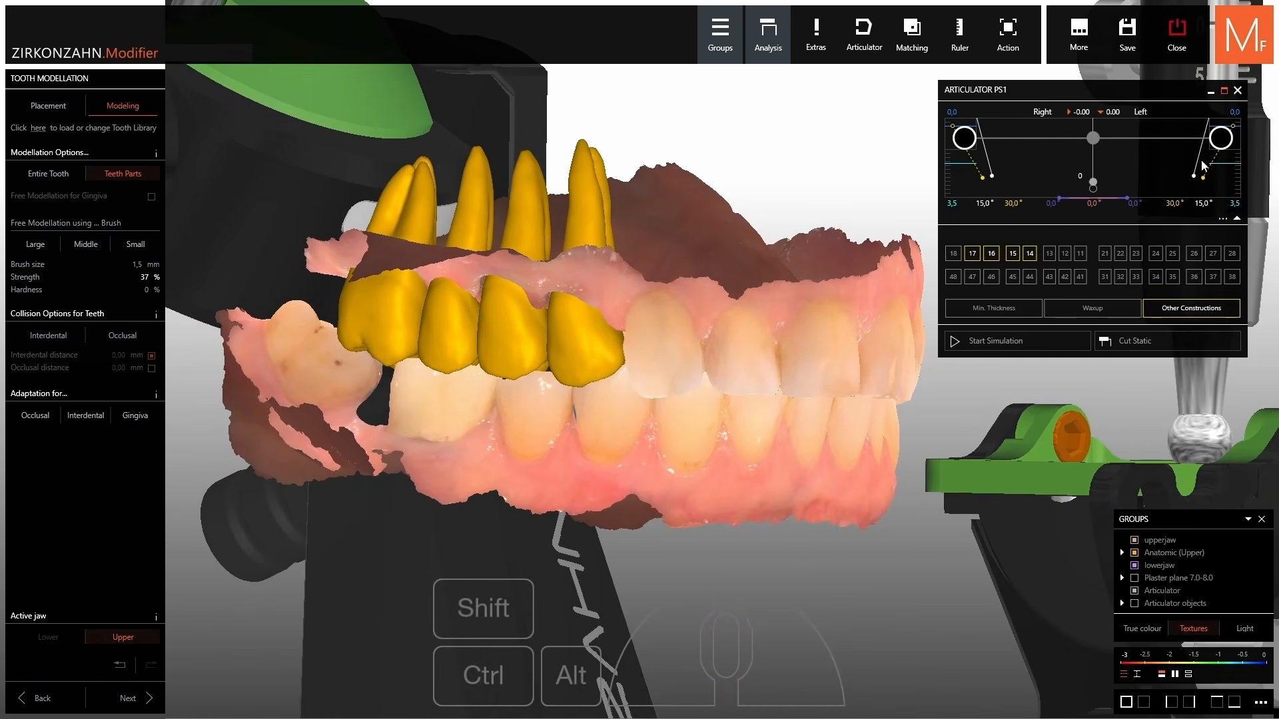
drag(1218, 146, 1215, 155)
Lengthen the buccal cusp tip of crown 14 towards its antagonist in the lateral jaw position.
right_drag(730, 336, 791, 334)
scroll(796, 341, up, 4)
shift+scroll(614, 391, up, 1)
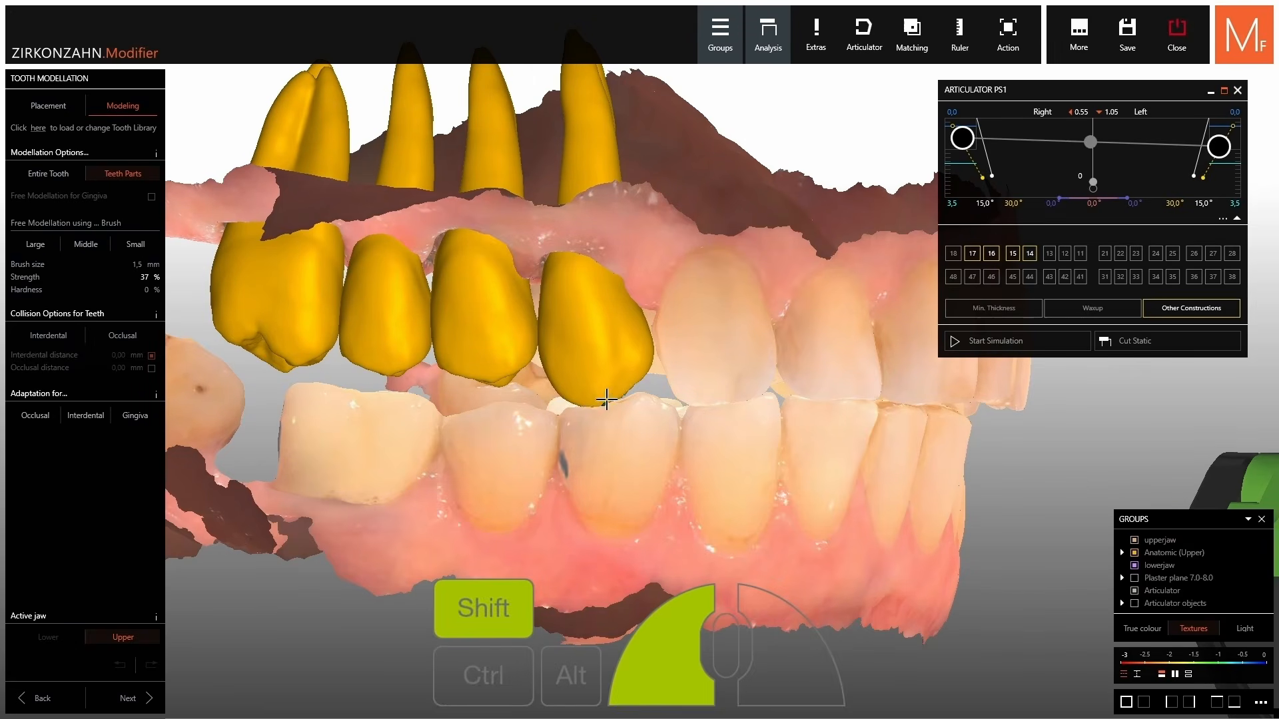
shift+drag(606, 400, 608, 403)
right_drag(711, 337, 710, 337)
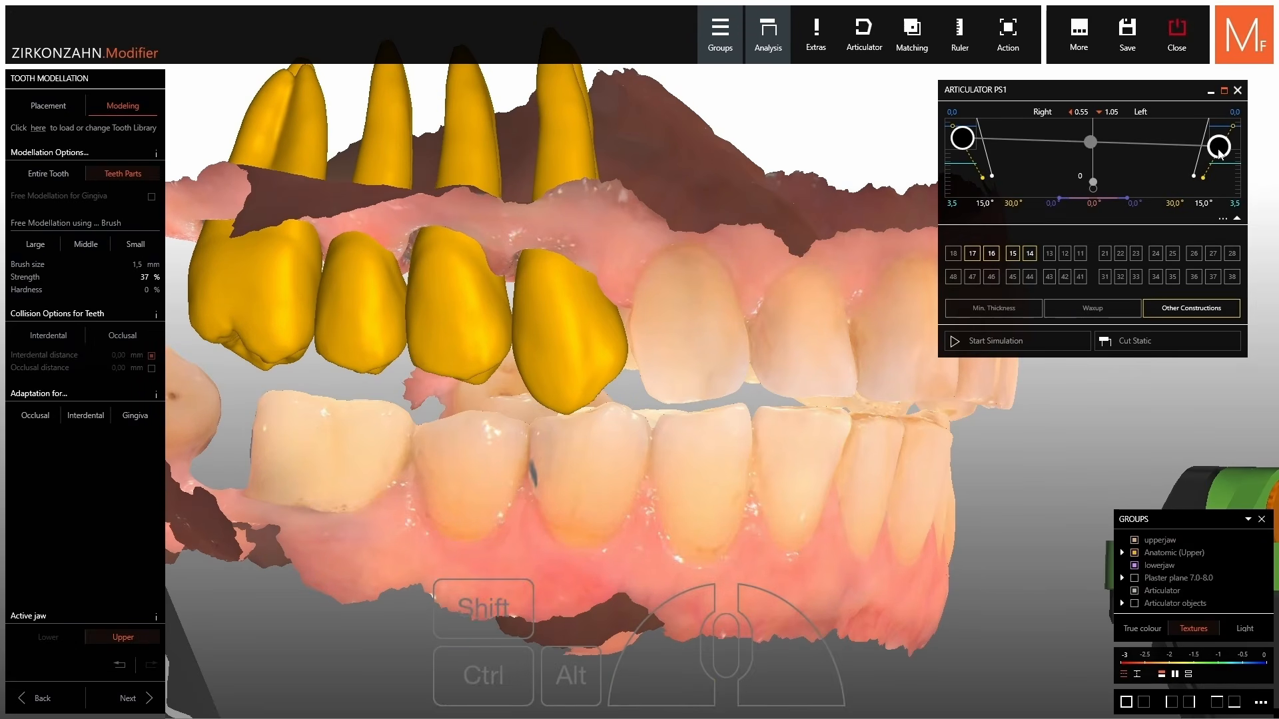
Shift the left condyle further forward and keep reshaping the buccal cusp tip of crown 14 as lateral guidance.
drag(1221, 153, 1223, 162)
right_drag(666, 429, 710, 410)
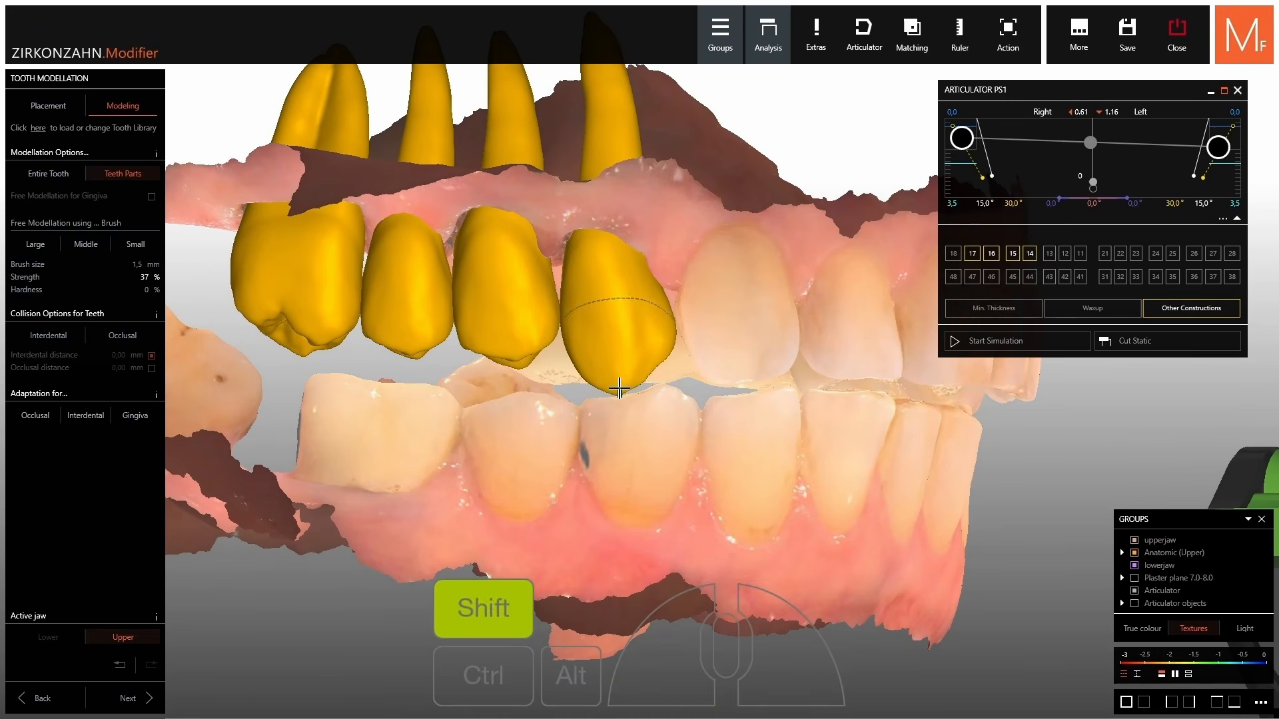
shift+drag(619, 389, 621, 386)
right_drag(620, 390, 563, 400)
shift+drag(562, 400, 563, 402)
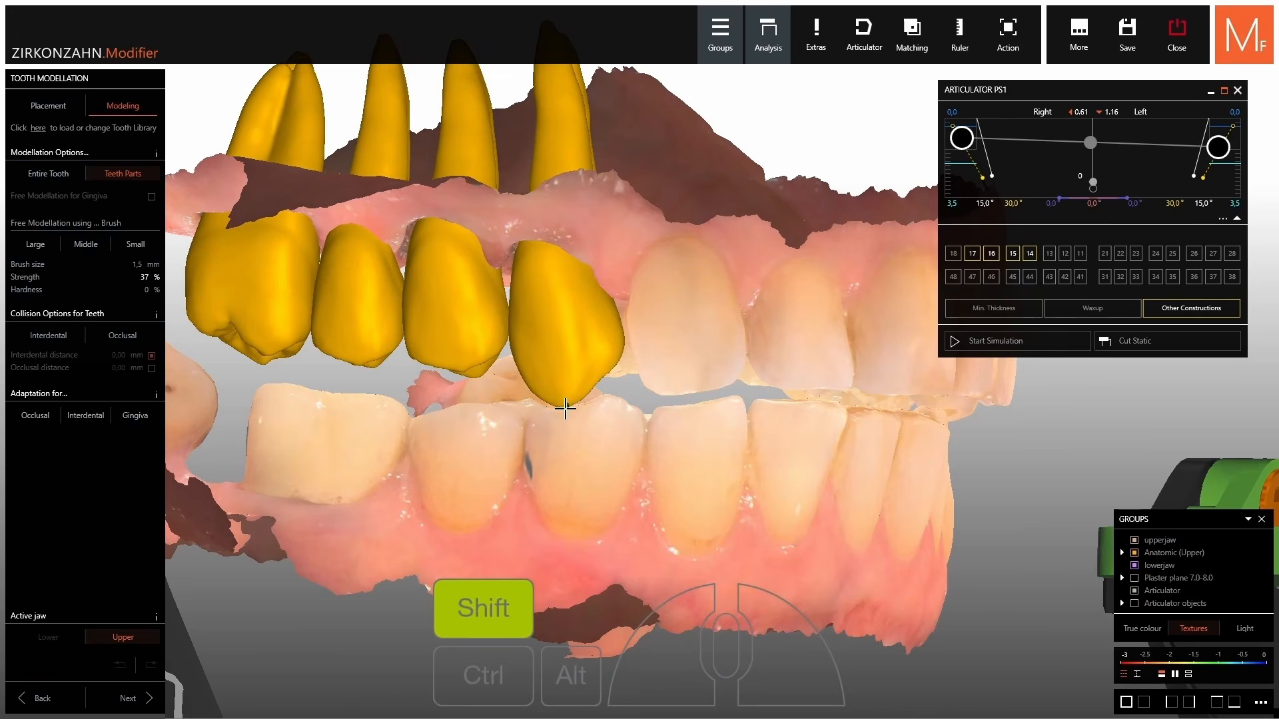
mouse_move(598, 466)
right_down()
mouse_move(563, 446)
mouse_move(583, 434)
right_up()
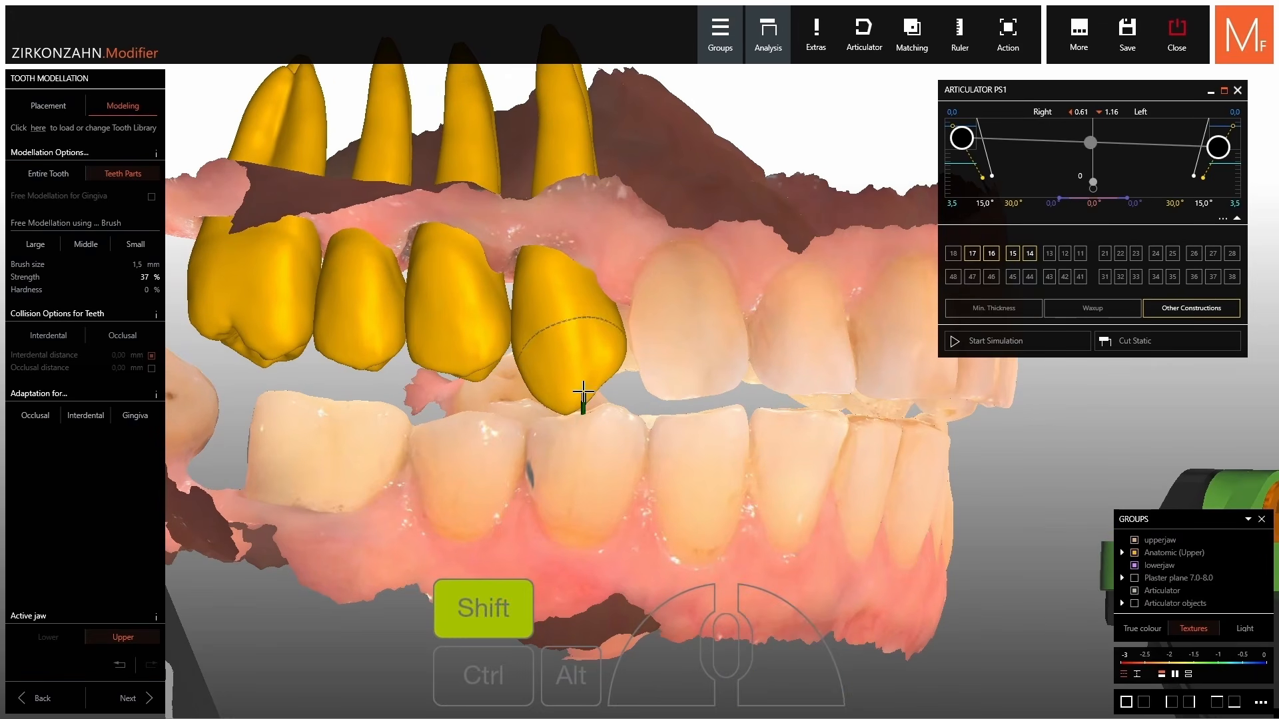
right_drag(591, 479, 609, 443)
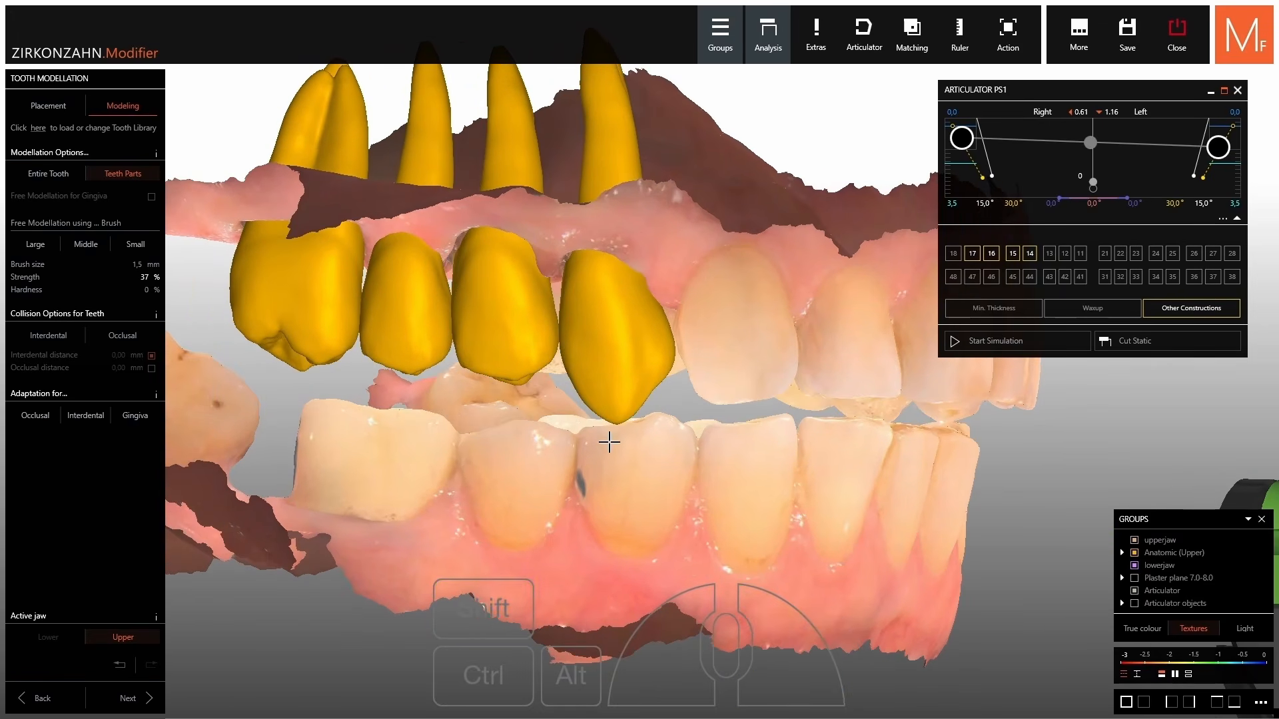
shift+drag(618, 406, 616, 410)
drag(1220, 158, 1221, 156)
right_drag(613, 333, 634, 333)
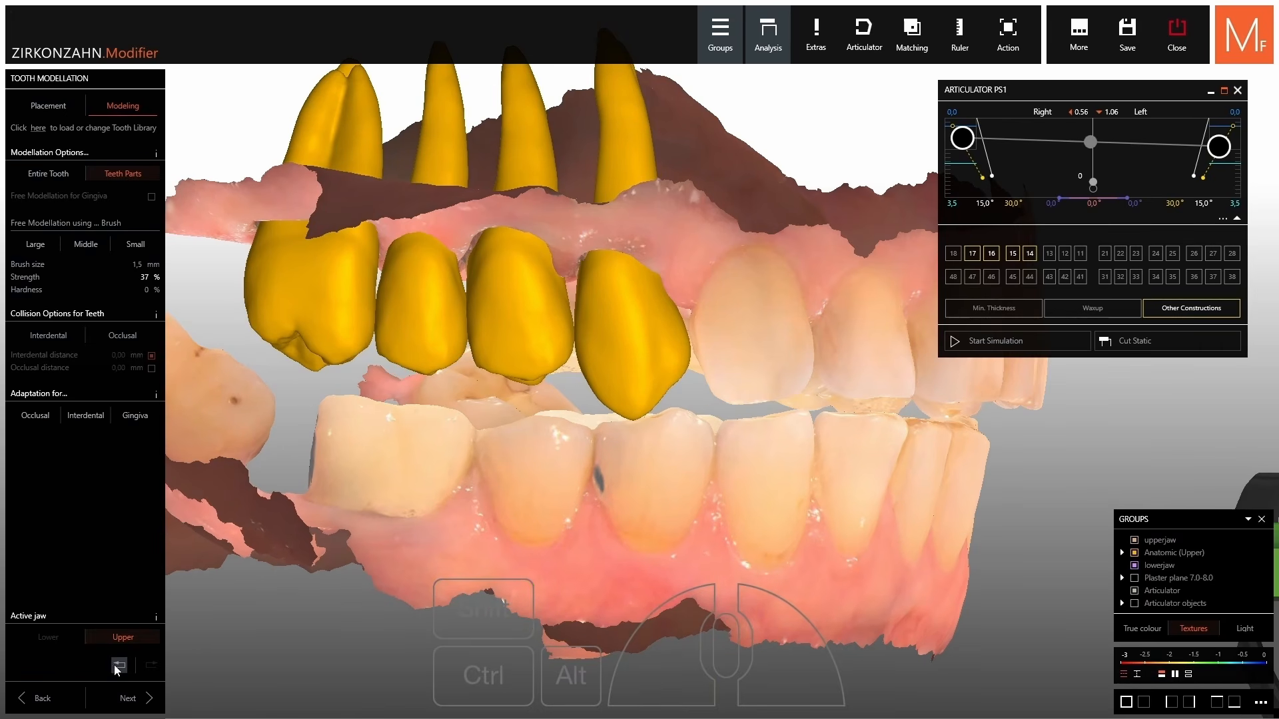
Undo all the cusp tip changes made to crown 14 in the lateral jaw position.
click(113, 665)
click(114, 662)
click(116, 666)
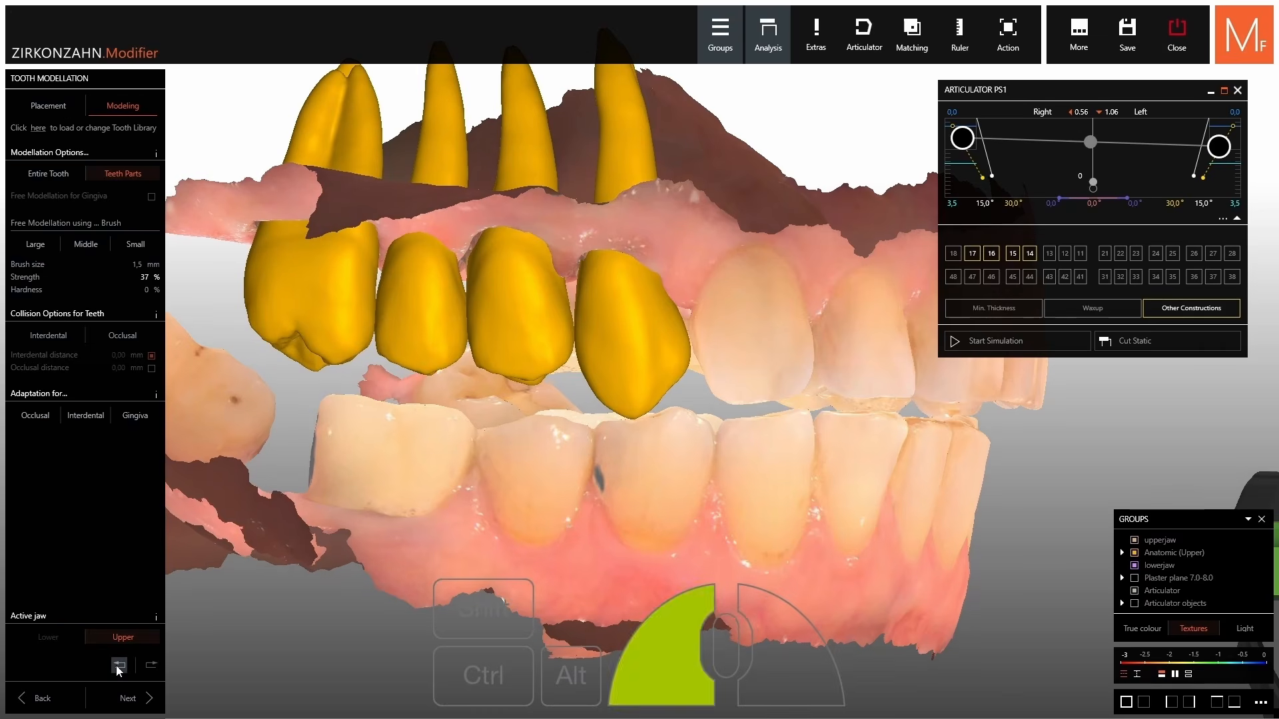
click(117, 666)
click(118, 666)
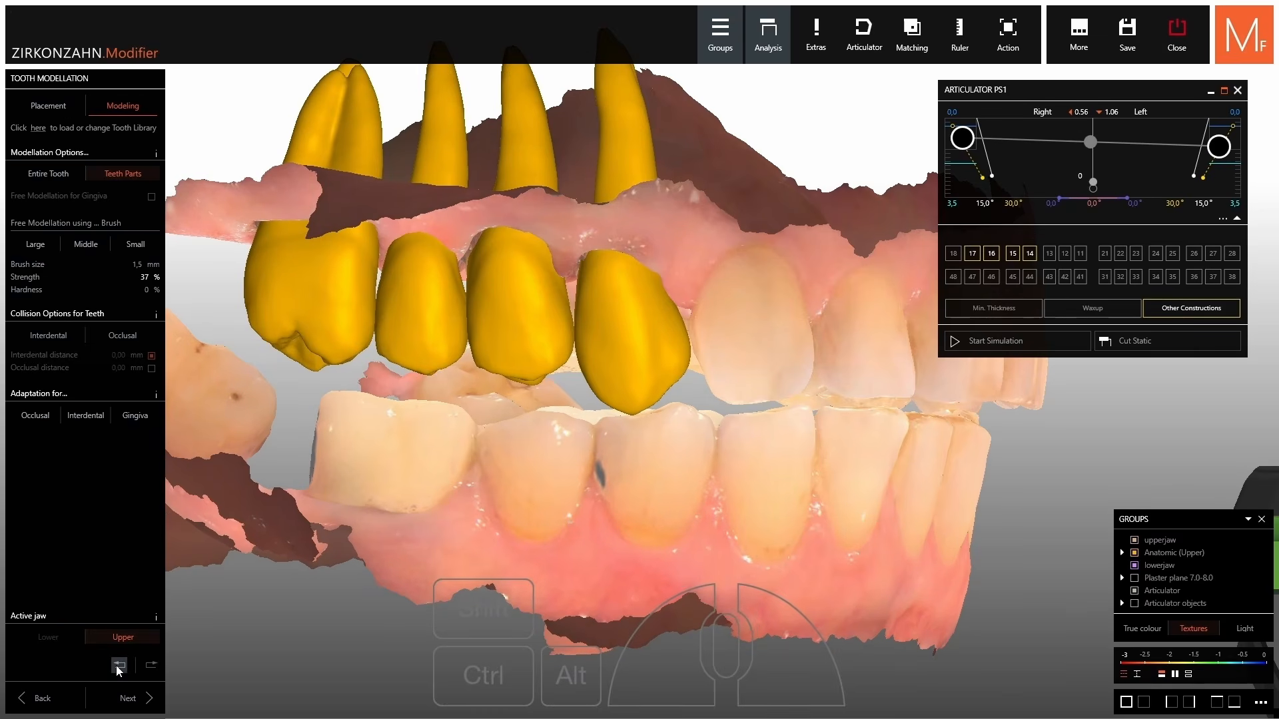
click(117, 667)
click(117, 666)
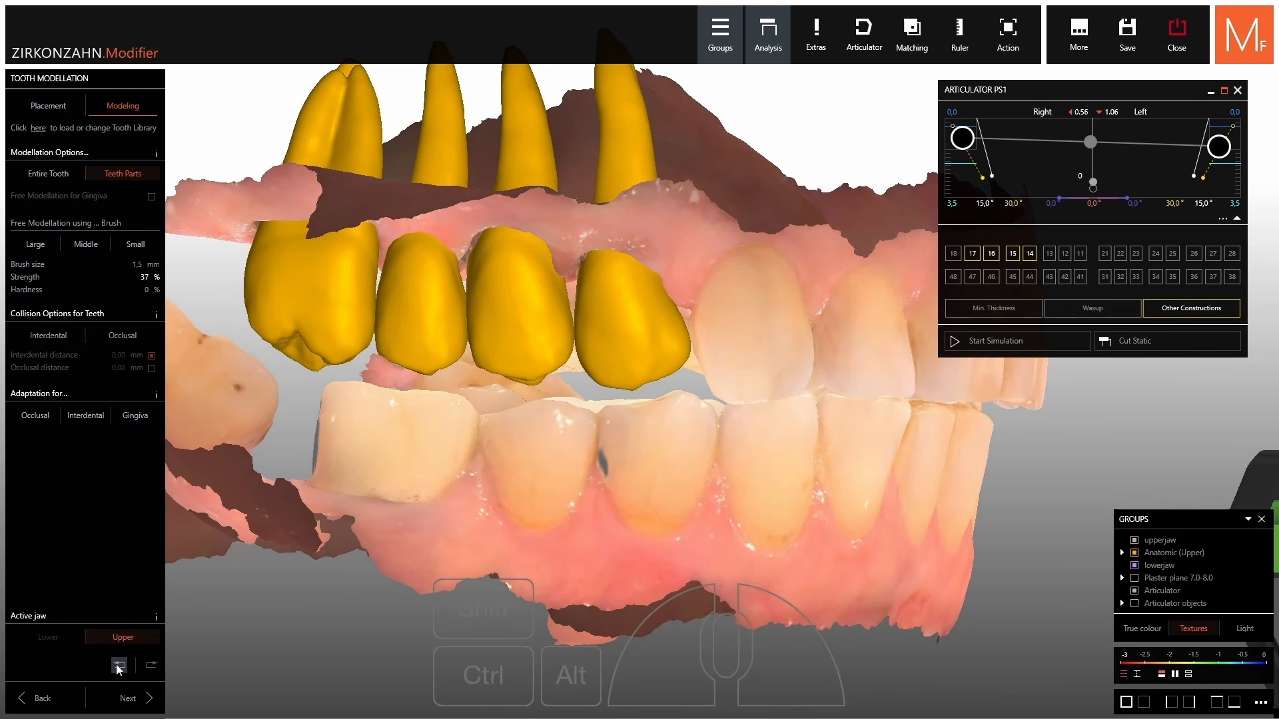
right_drag(733, 457, 726, 491)
drag(628, 418, 633, 426)
scroll(620, 417, down, 3)
mouse_move(619, 417)
right_down()
mouse_move(621, 435)
mouse_move(622, 417)
right_up()
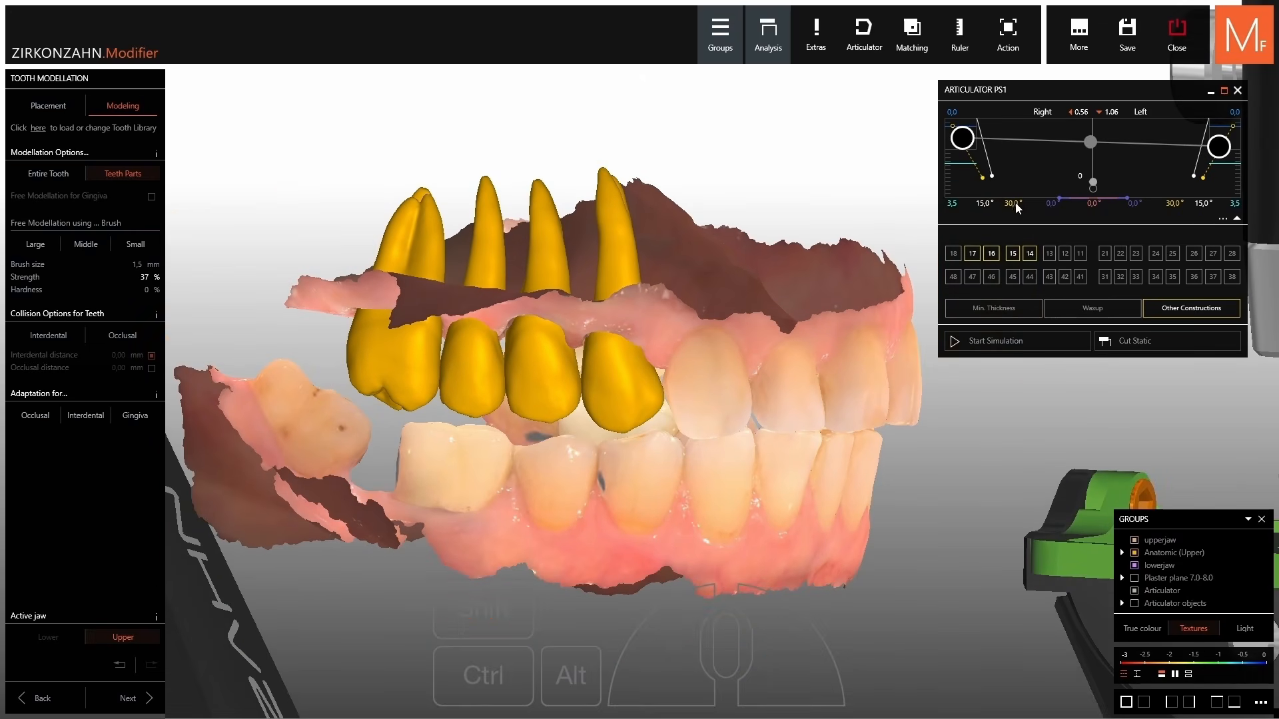
Remove crowns 14 to 17 from the articulator's tooth selection and collapse the selection.
click(1029, 258)
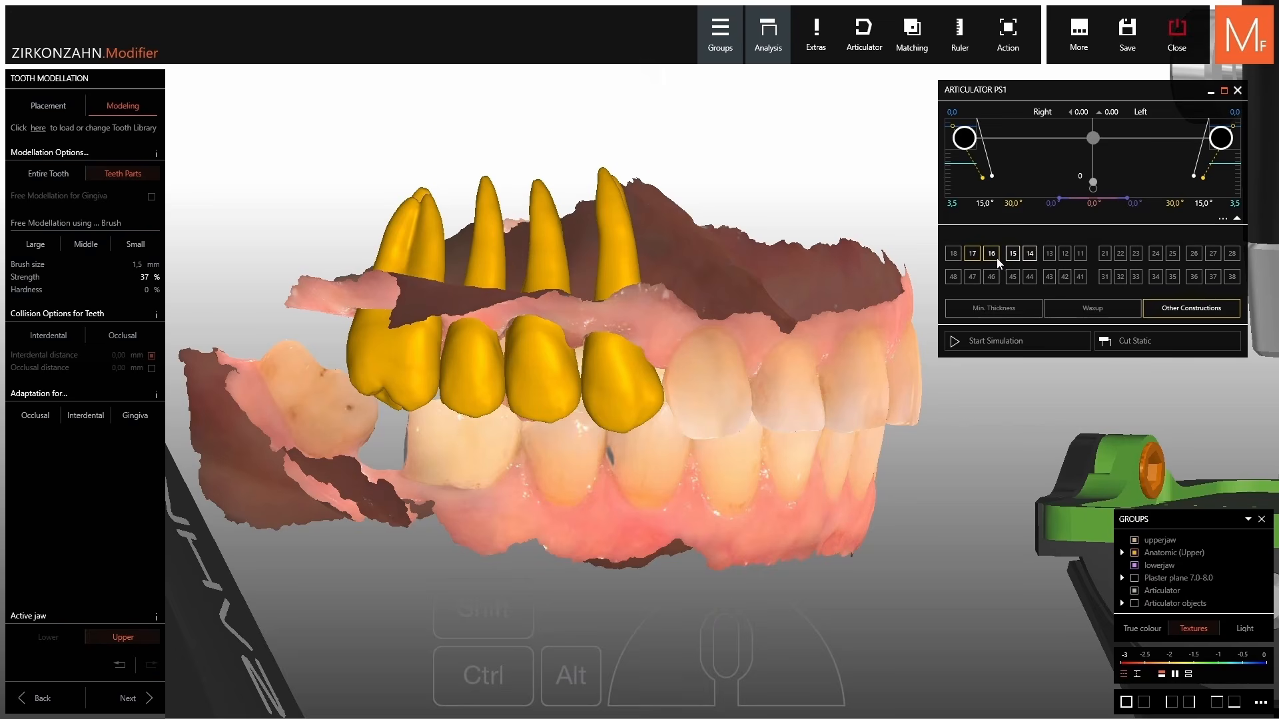
click(989, 258)
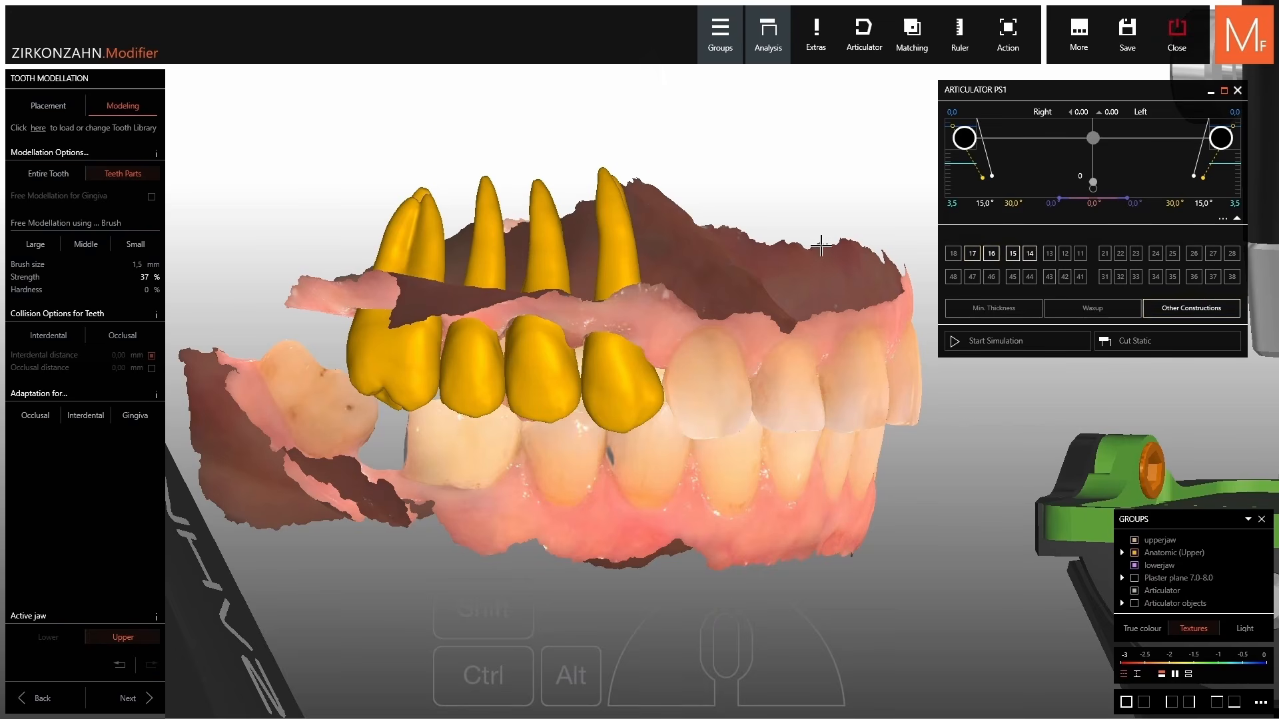
right_drag(822, 246, 805, 248)
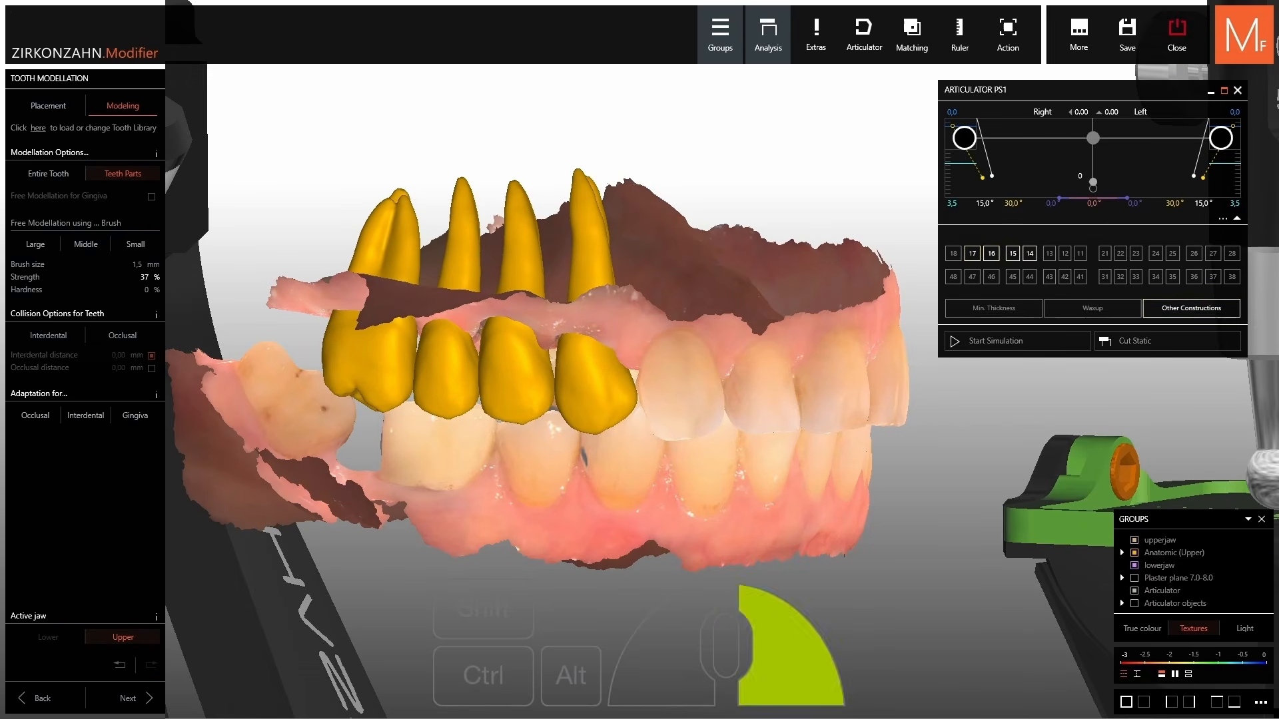
click(1237, 219)
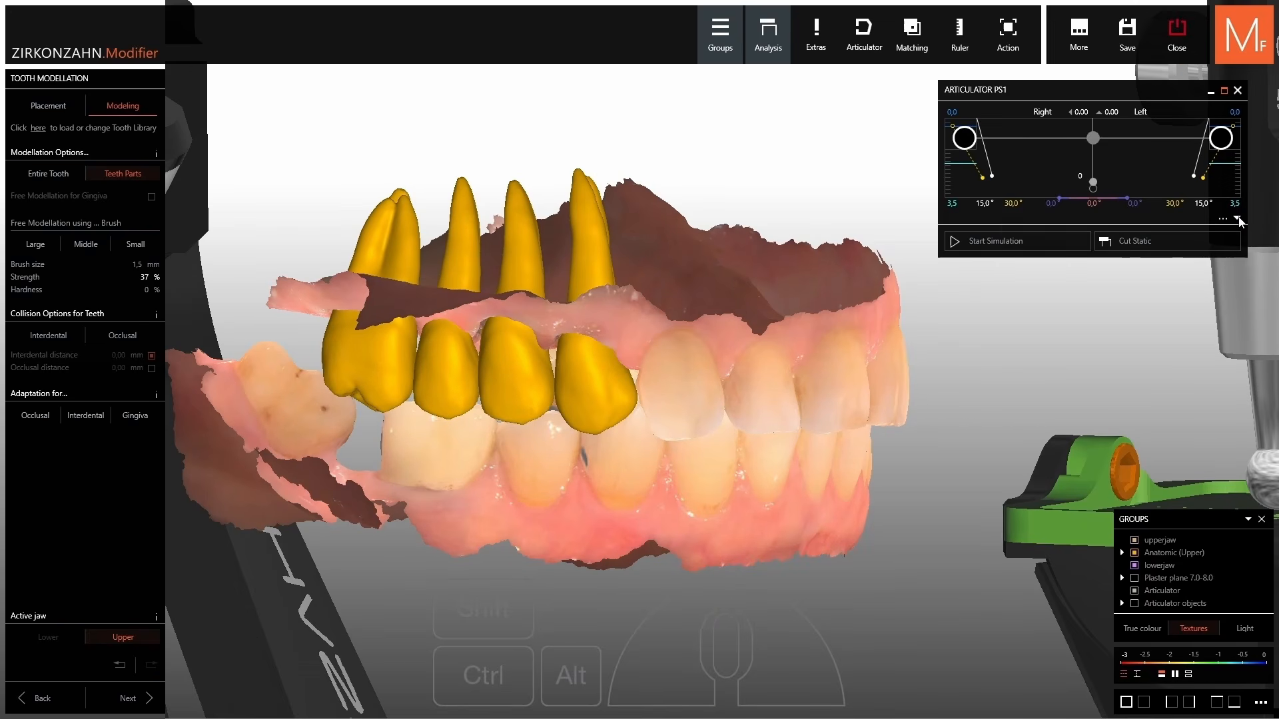
Run the articulator's movement simulation and hide the articulator model.
click(984, 246)
scroll(761, 172, down, 1)
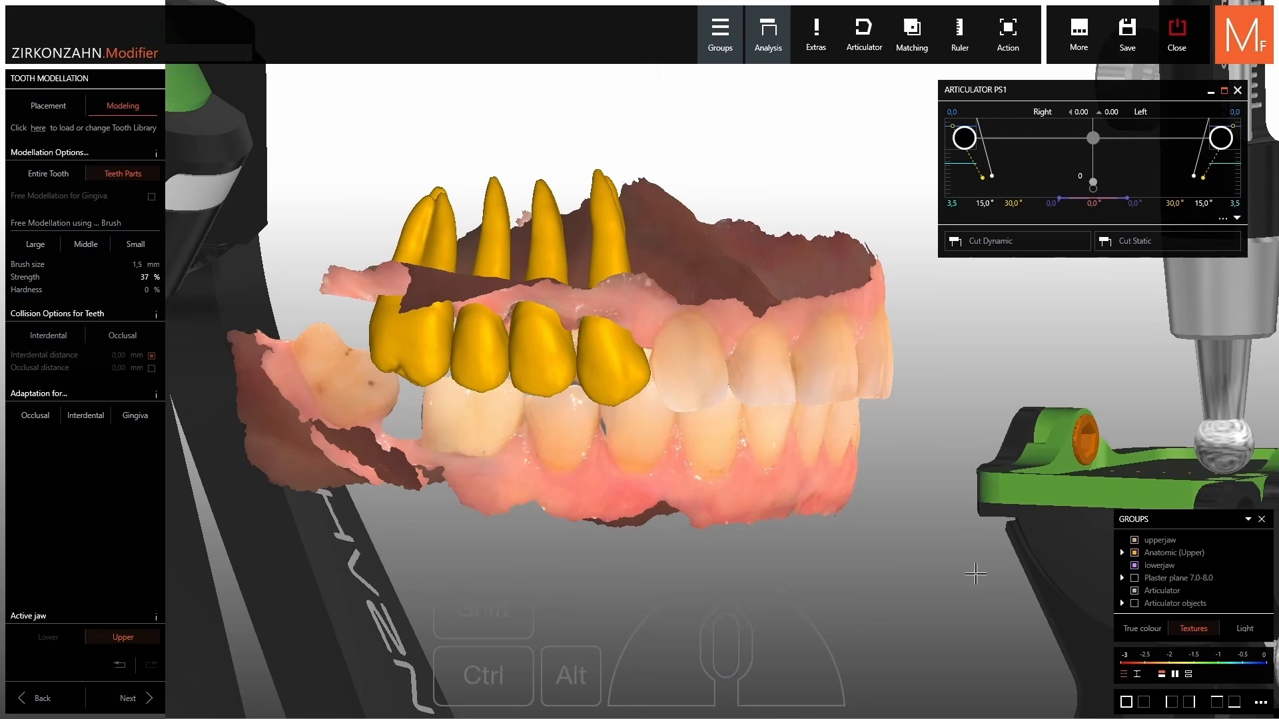
click(1135, 592)
scroll(762, 451, down, 3)
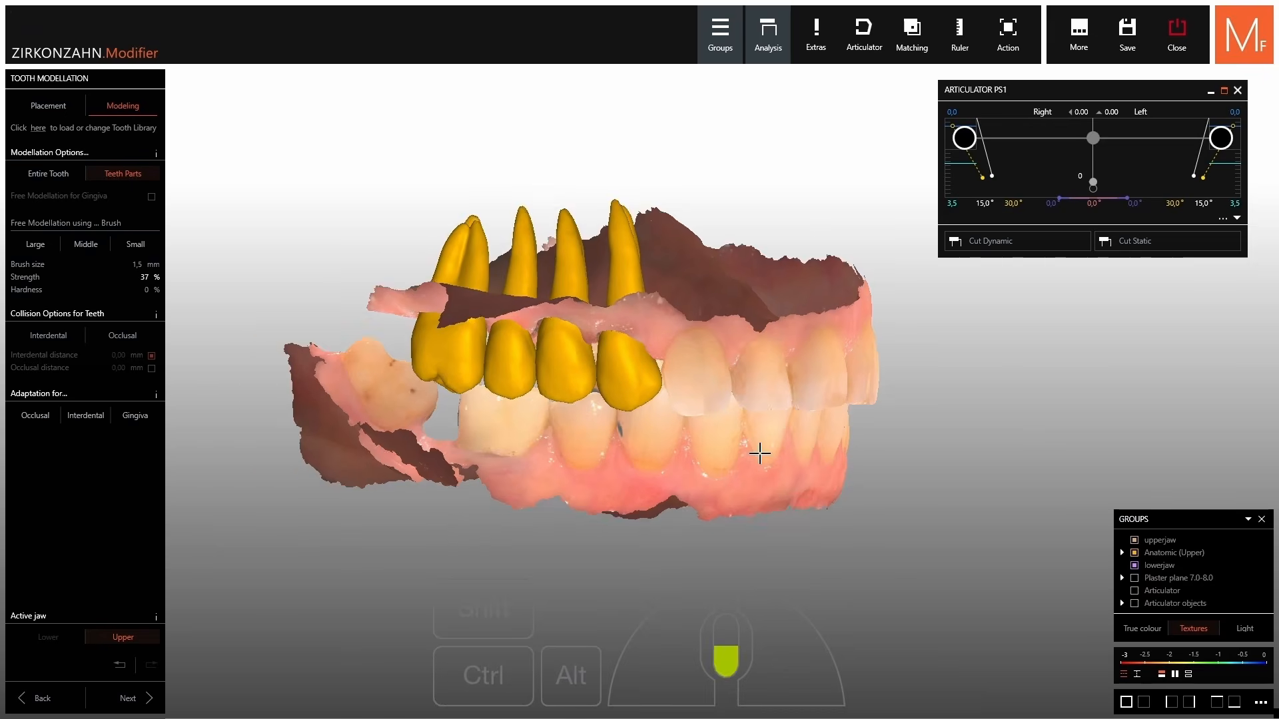
right_drag(762, 451, 836, 519)
right_drag(883, 459, 868, 460)
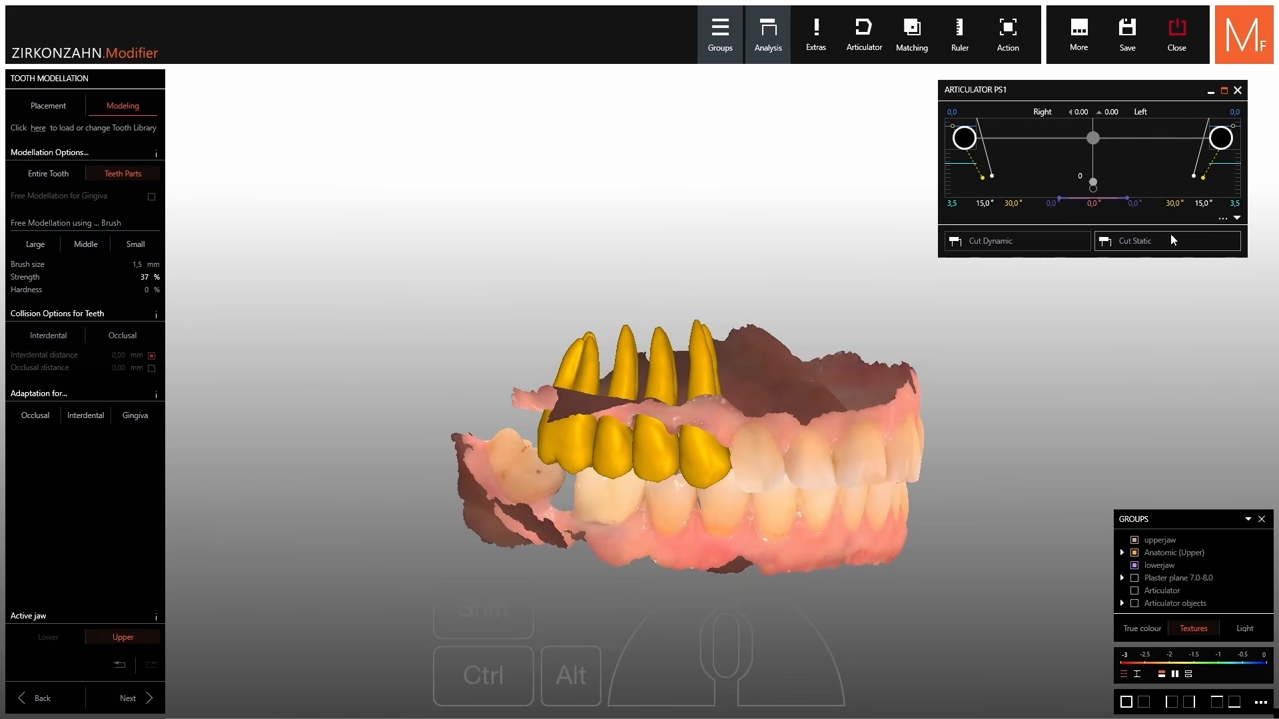
Show the summary antagonist from the simulated movements and make it opaque.
click(1237, 218)
click(1237, 218)
click(1223, 218)
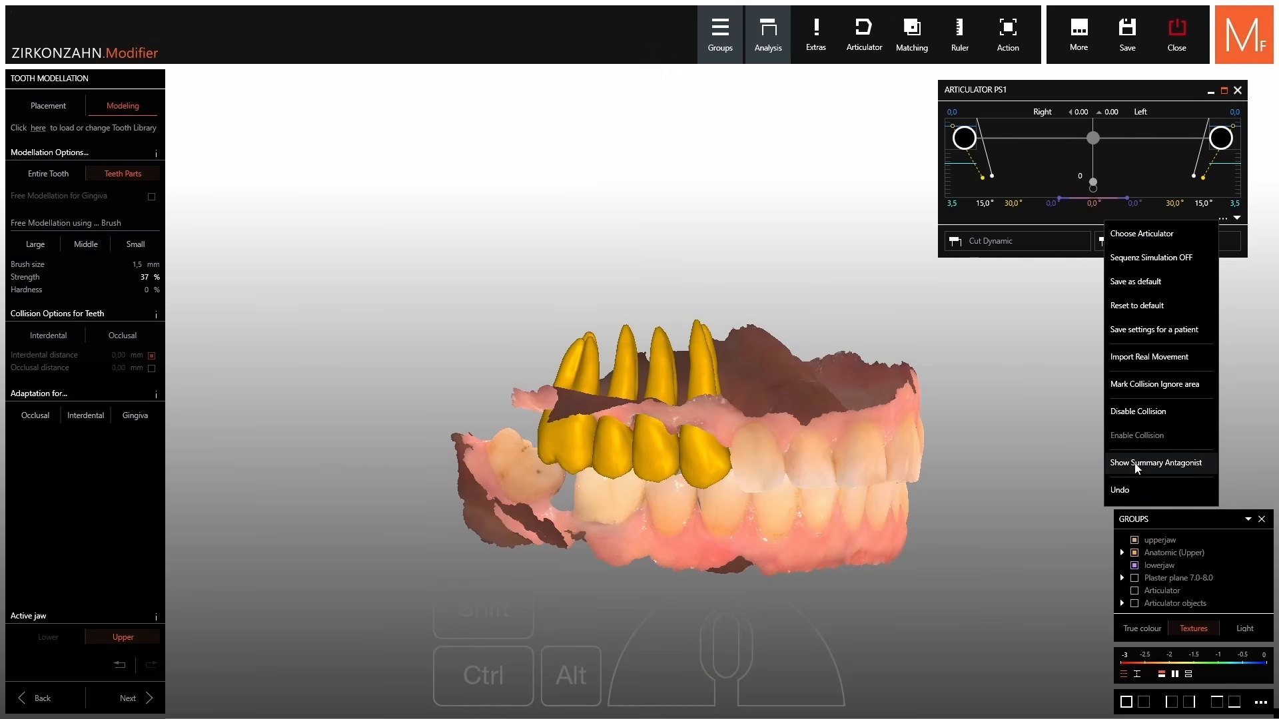
click(1137, 463)
right_drag(760, 423, 755, 398)
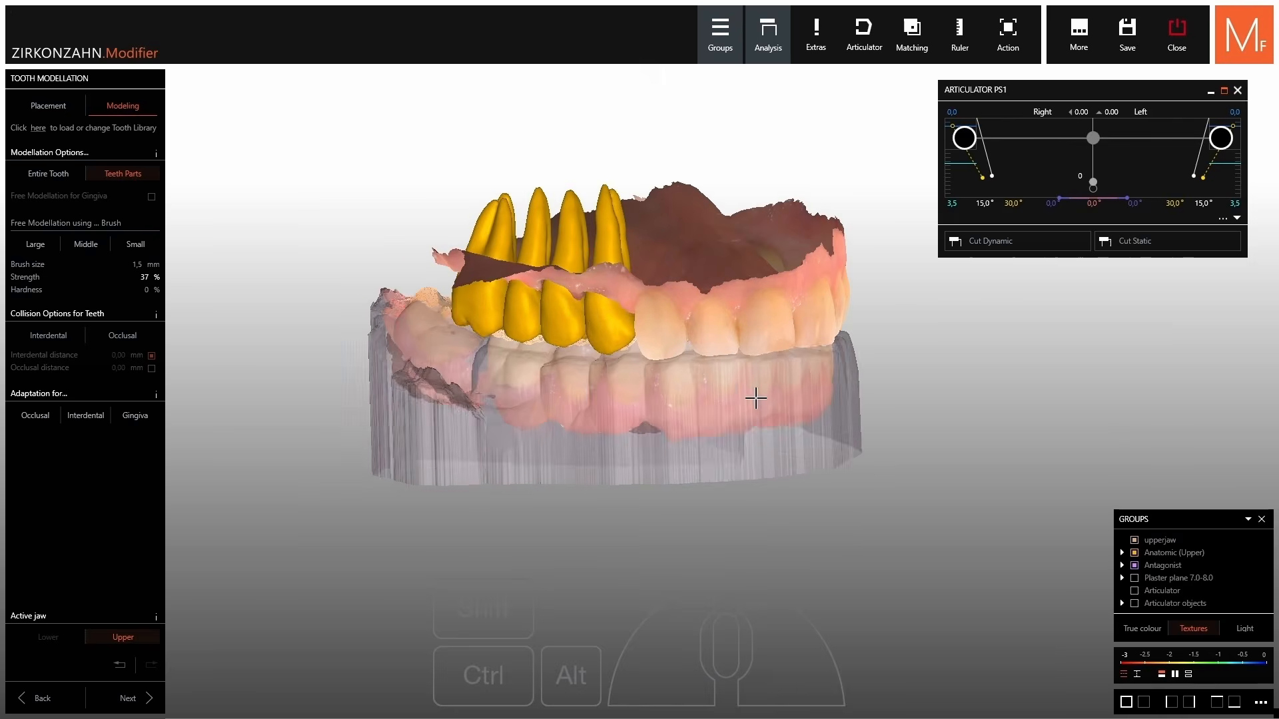
shift+middle_click(756, 398)
scroll(685, 357, up, 4)
Examine the crowns against the summary antagonist with the upperjaw scan temporarily hidden, and hide the summary antagonist.
right_drag(620, 338, 560, 360)
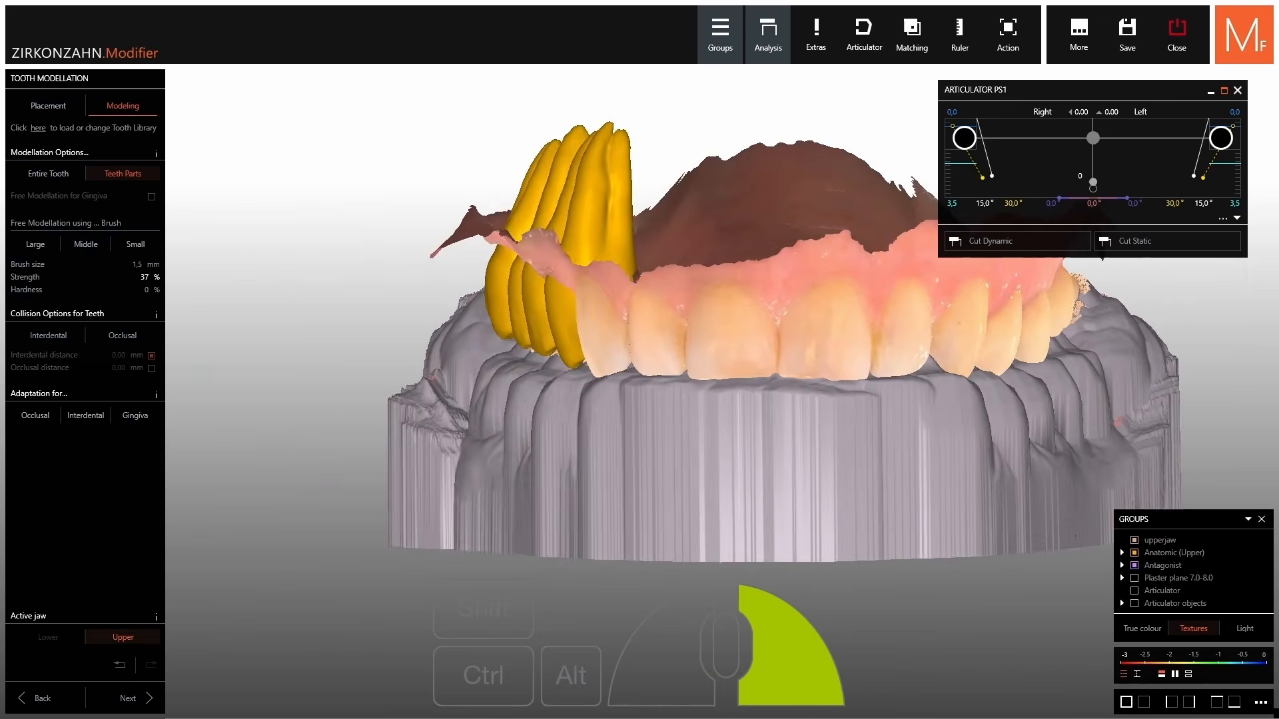
right_drag(500, 268, 577, 262)
ctrl+middle_click(607, 207)
right_drag(608, 206, 606, 261)
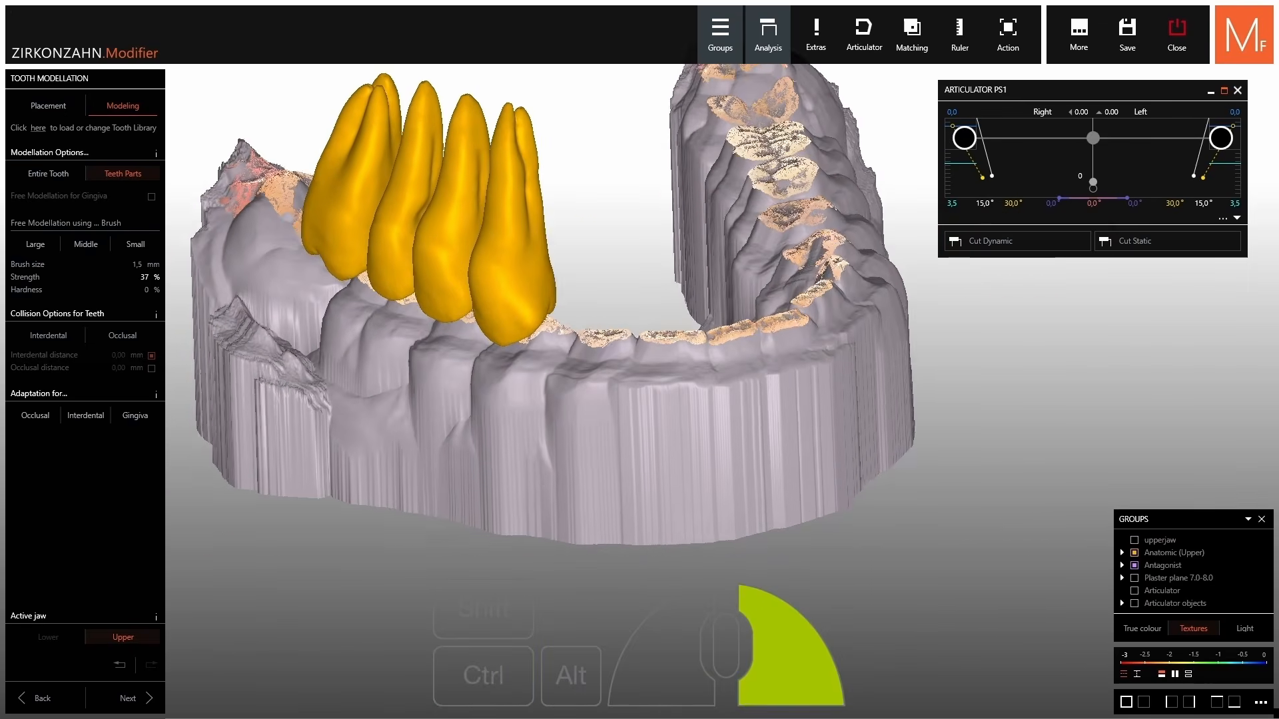
right_drag(647, 179, 656, 176)
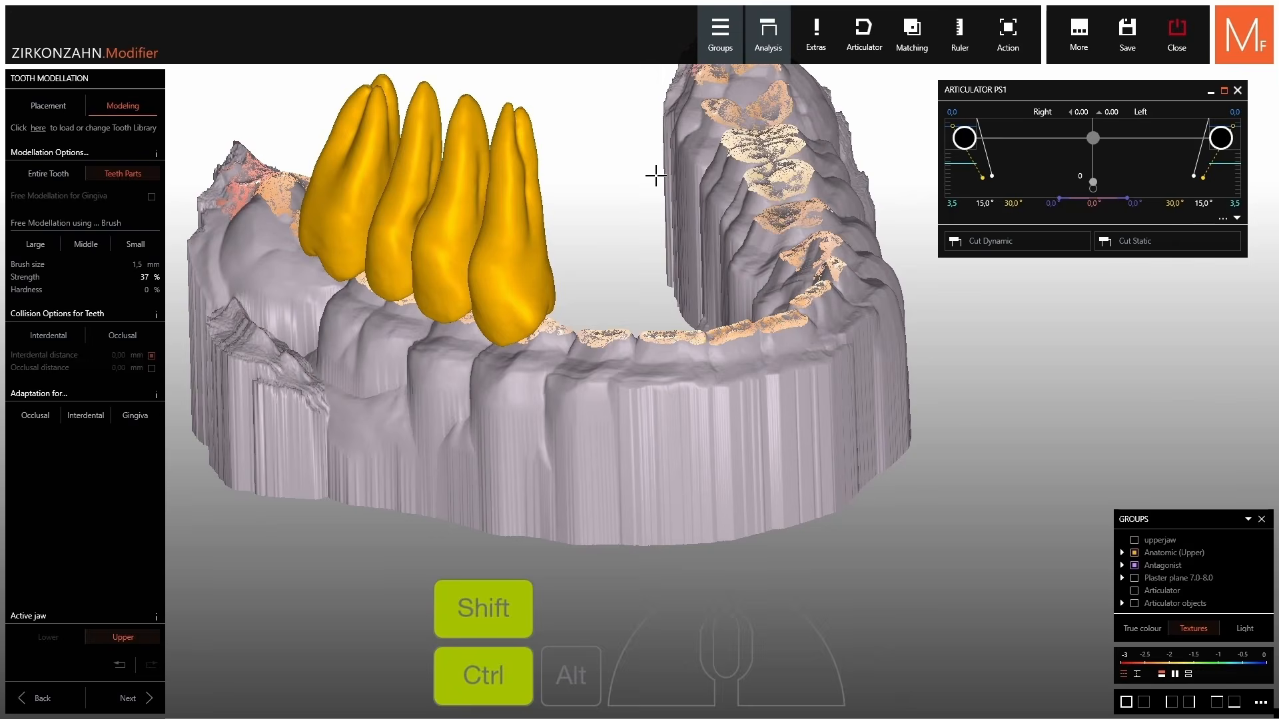
ctrl+shift+middle_click(656, 176)
mouse_move(667, 426)
right_down()
mouse_move(673, 373)
mouse_move(664, 406)
right_up()
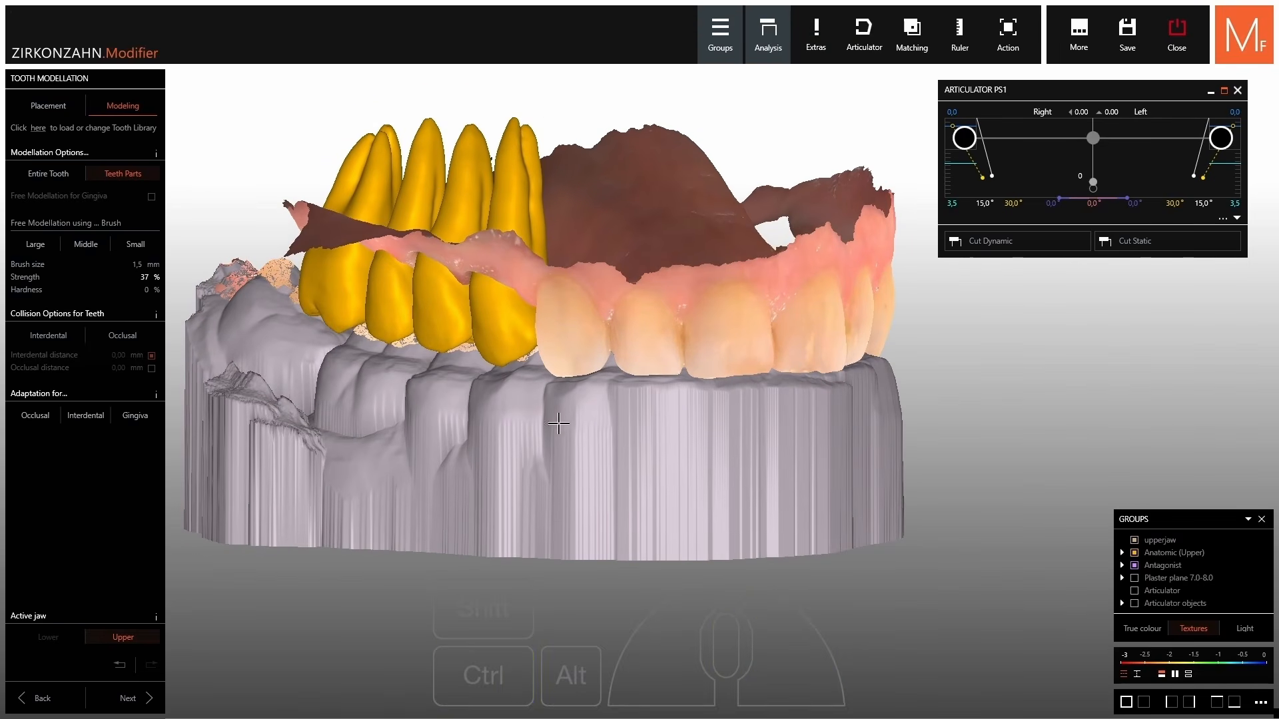
click(1223, 220)
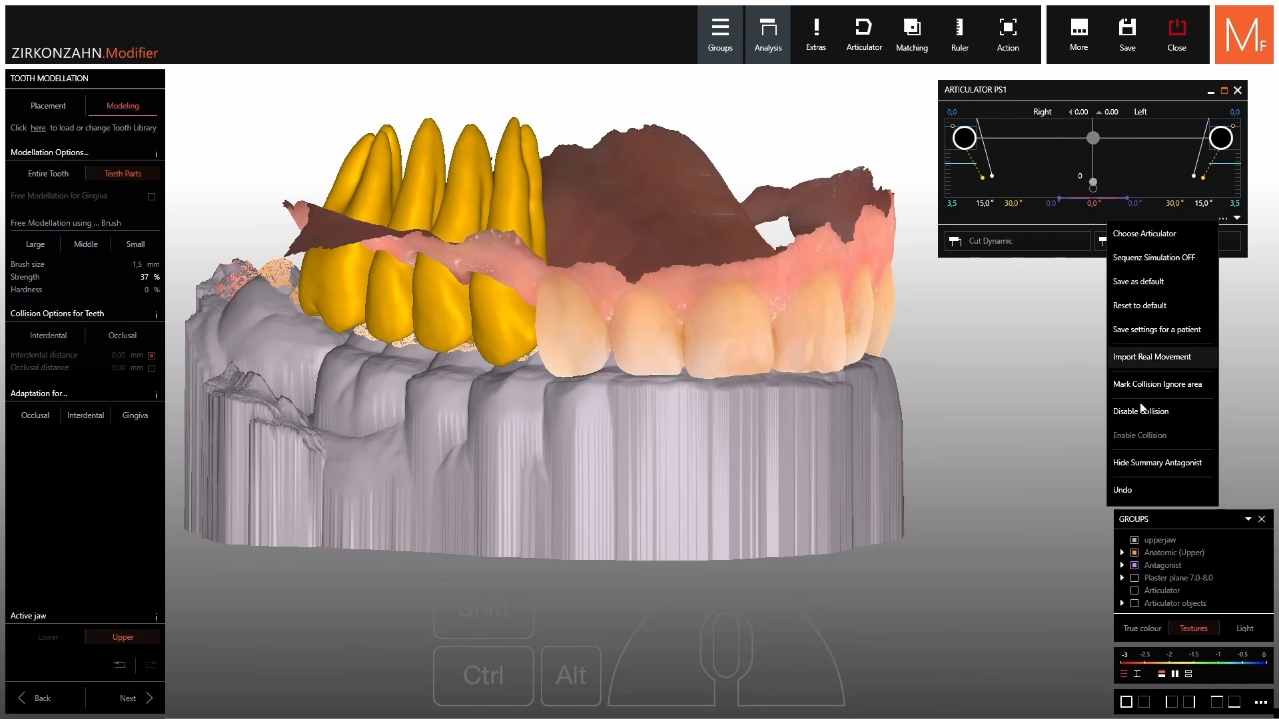
click(1128, 464)
Hide the lowerjaw scan and cut the dynamic contacts off the occlusal surfaces of the crowns.
right_drag(659, 407, 718, 477)
ctrl+middle_click(702, 500)
right_drag(734, 531, 673, 316)
click(995, 249)
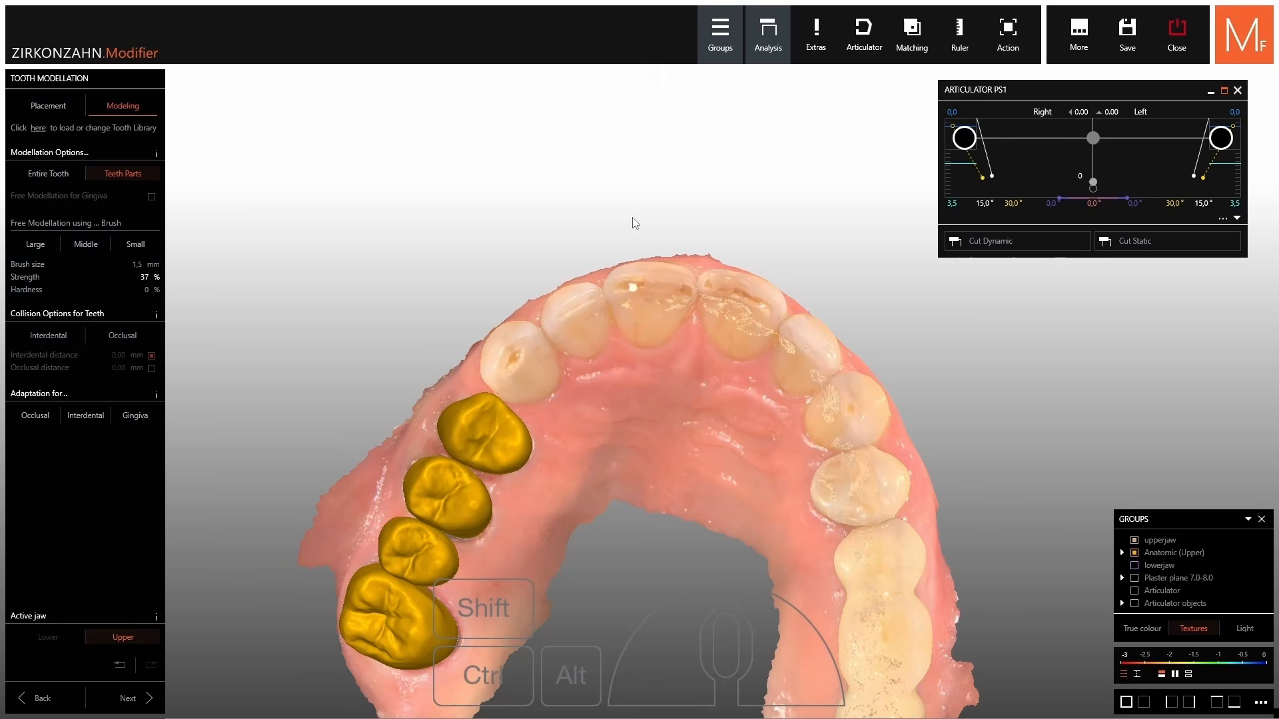
Reshape the buccal cusp of crown 14 on the upper jaw with the 1.5 mm Teeth Parts tool.
right_drag(657, 427, 677, 405)
scroll(520, 354, up, 5)
right_drag(517, 357, 580, 307)
scroll(580, 306, up, 2)
right_drag(580, 307, 582, 305)
right_drag(410, 386, 414, 375)
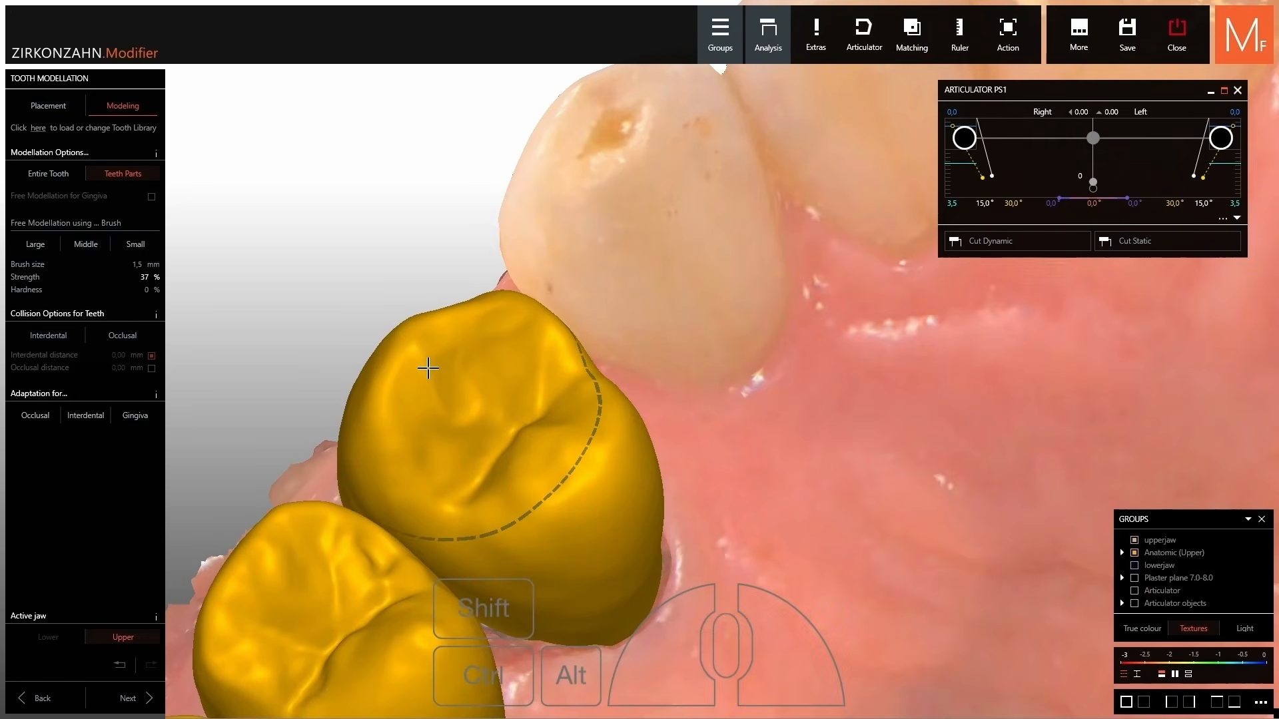
shift+drag(448, 342, 445, 329)
right_drag(491, 360, 480, 357)
shift+drag(454, 336, 451, 329)
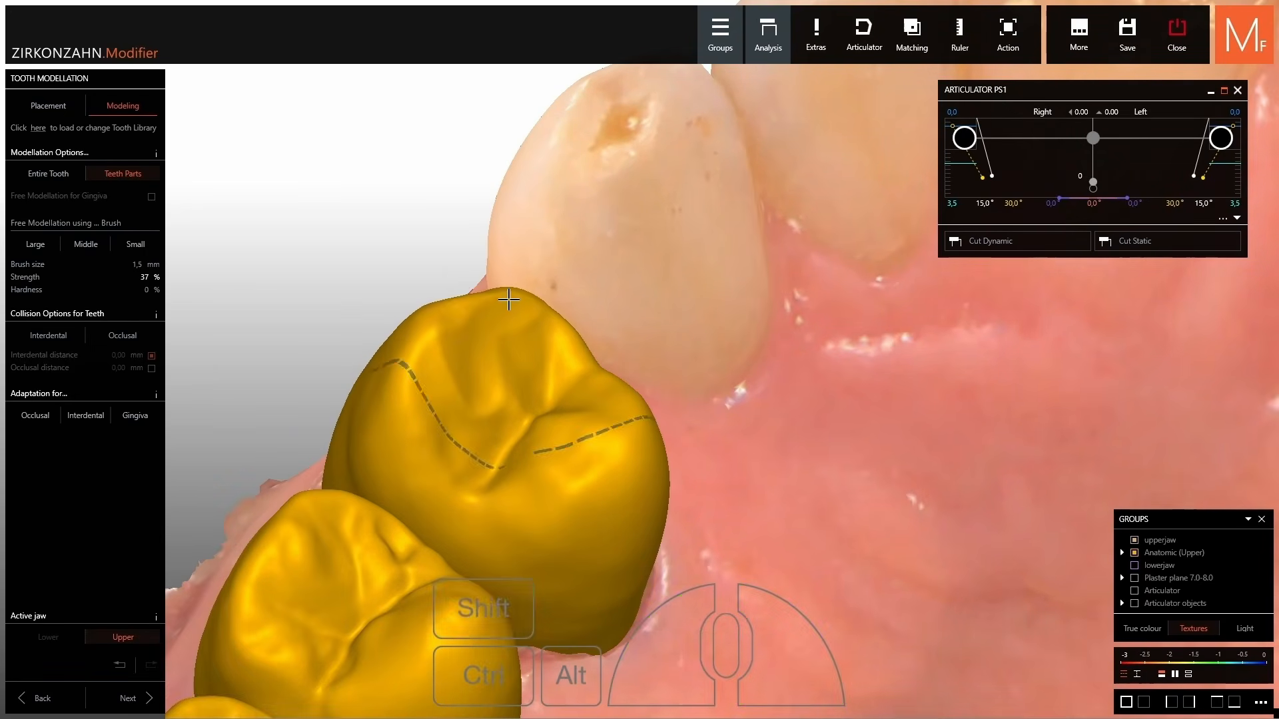
Reshape the palatal cusp of crown 15, working on the cusp tip and its palatal slope.
right_drag(603, 556, 777, 361)
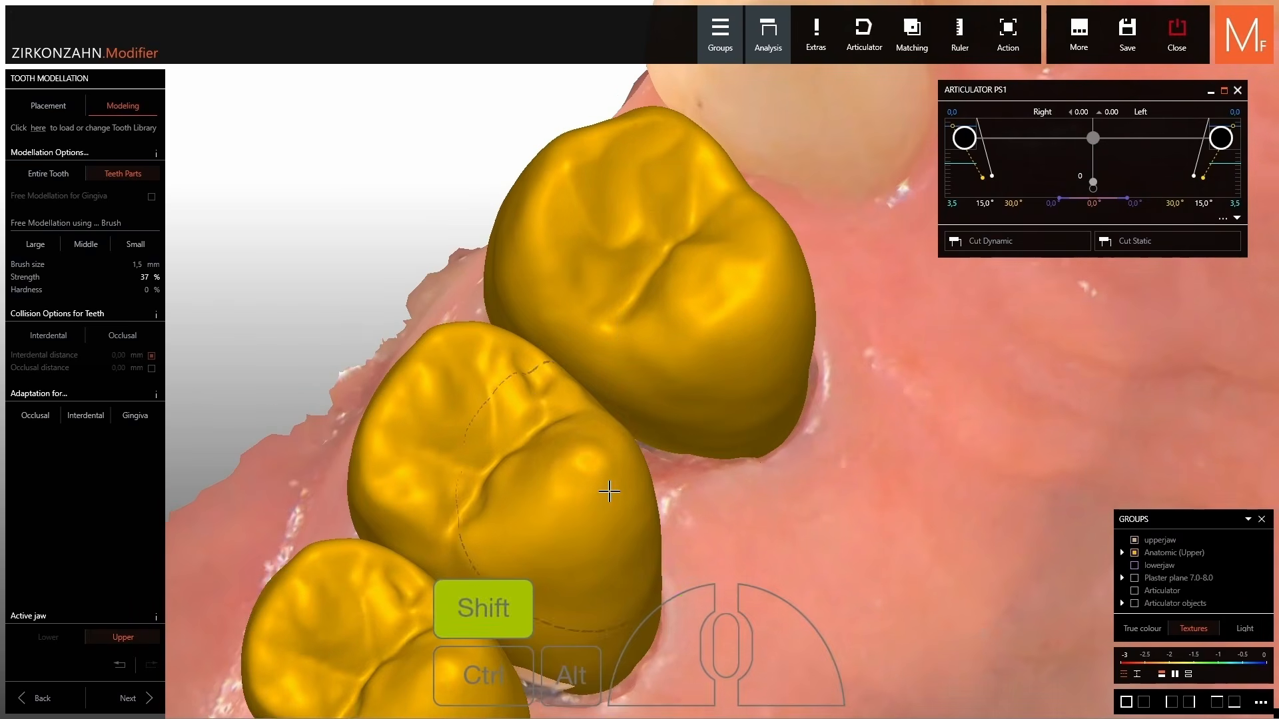
shift+drag(609, 491, 598, 461)
right_drag(600, 465, 648, 496)
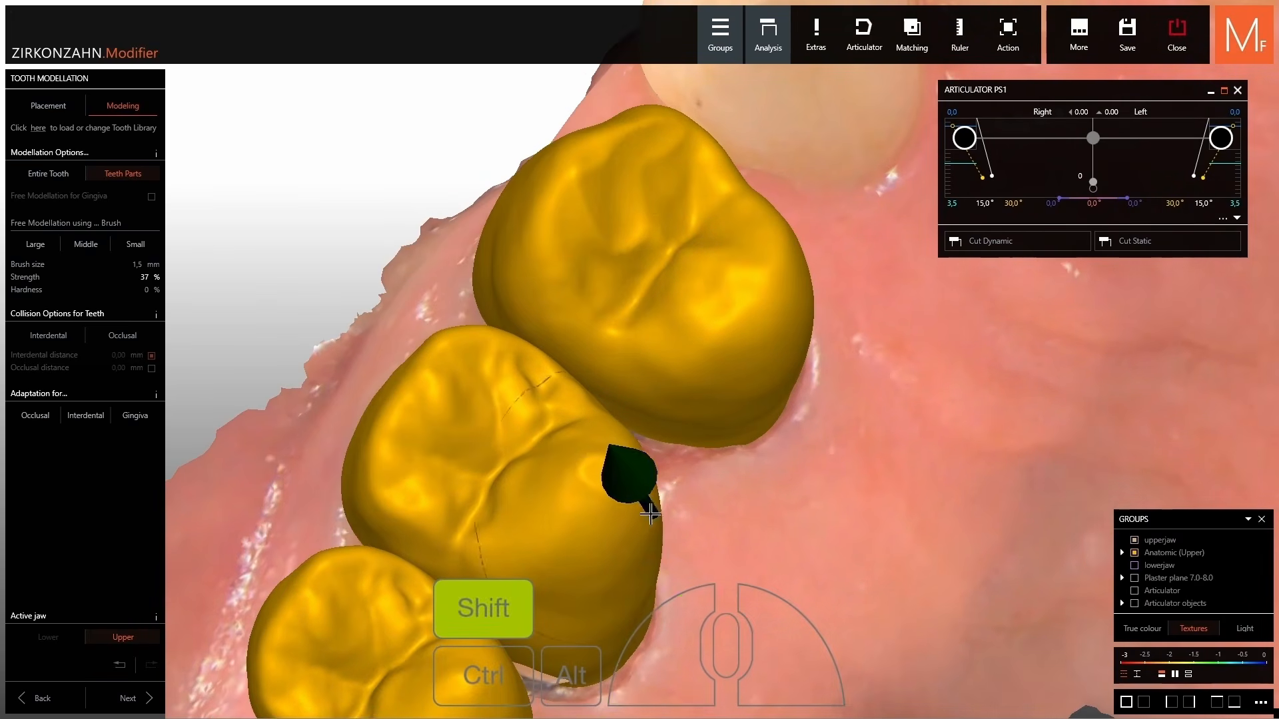
shift+drag(625, 515, 630, 505)
right_drag(664, 497, 625, 483)
Reshape the palatal cusps of crowns 16 and 17 in the same way.
scroll(779, 477, down, 3)
scroll(624, 483, up, 3)
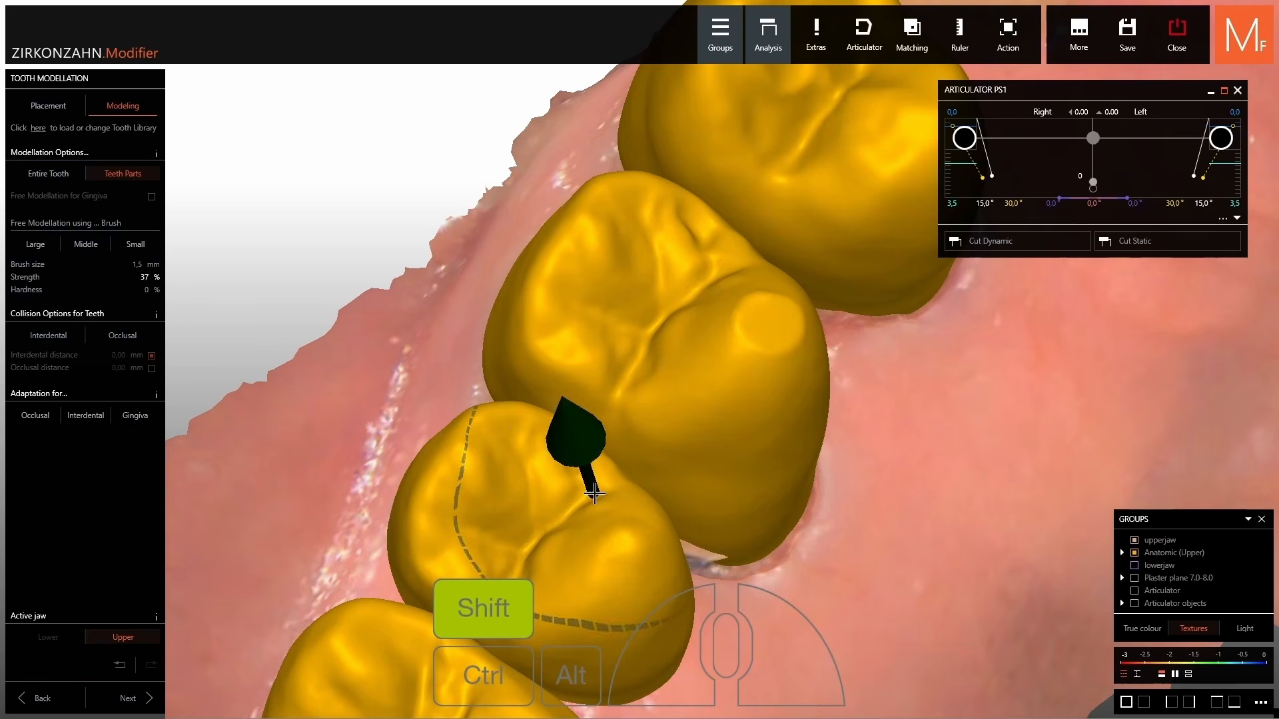
shift+drag(630, 538, 634, 533)
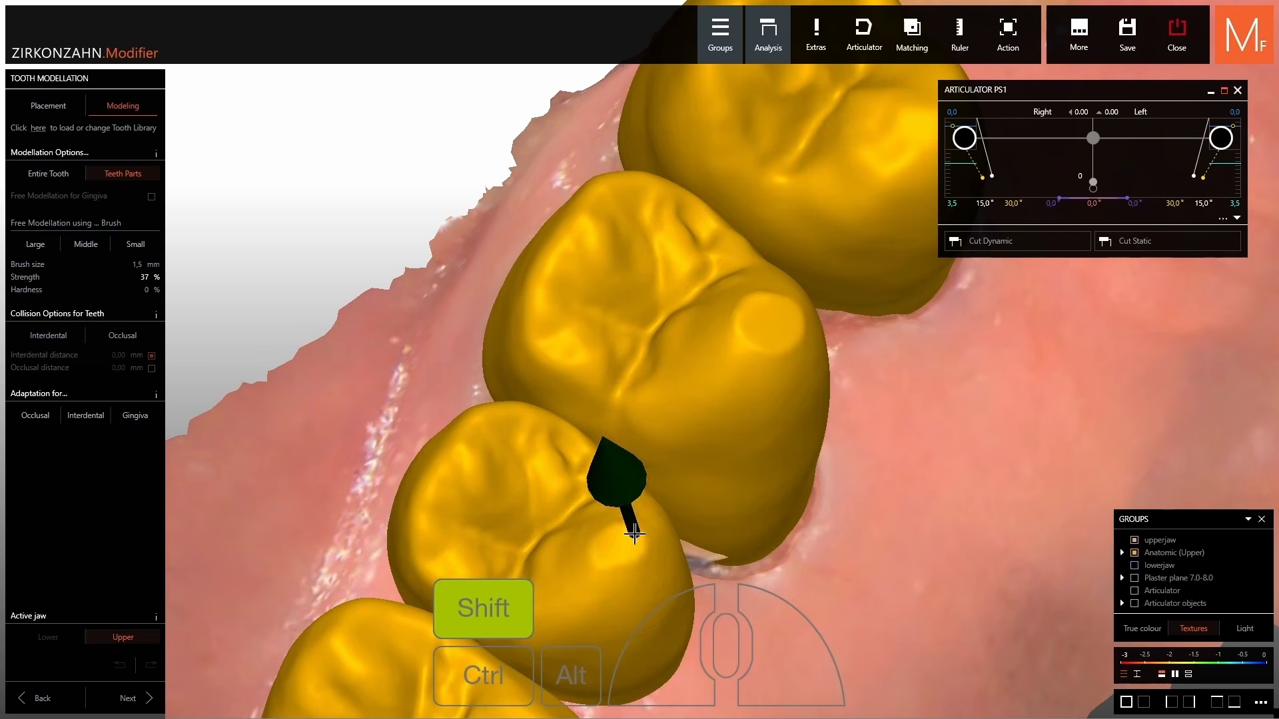
scroll(634, 533, down, 3)
right_drag(634, 534, 706, 313)
right_drag(674, 496, 659, 533)
shift+drag(675, 510, 680, 497)
scroll(680, 497, down, 3)
mouse_move(680, 497)
right_down()
mouse_move(676, 559)
mouse_move(627, 582)
mouse_move(642, 526)
right_up()
scroll(814, 380, down, 5)
right_drag(813, 380, 735, 308)
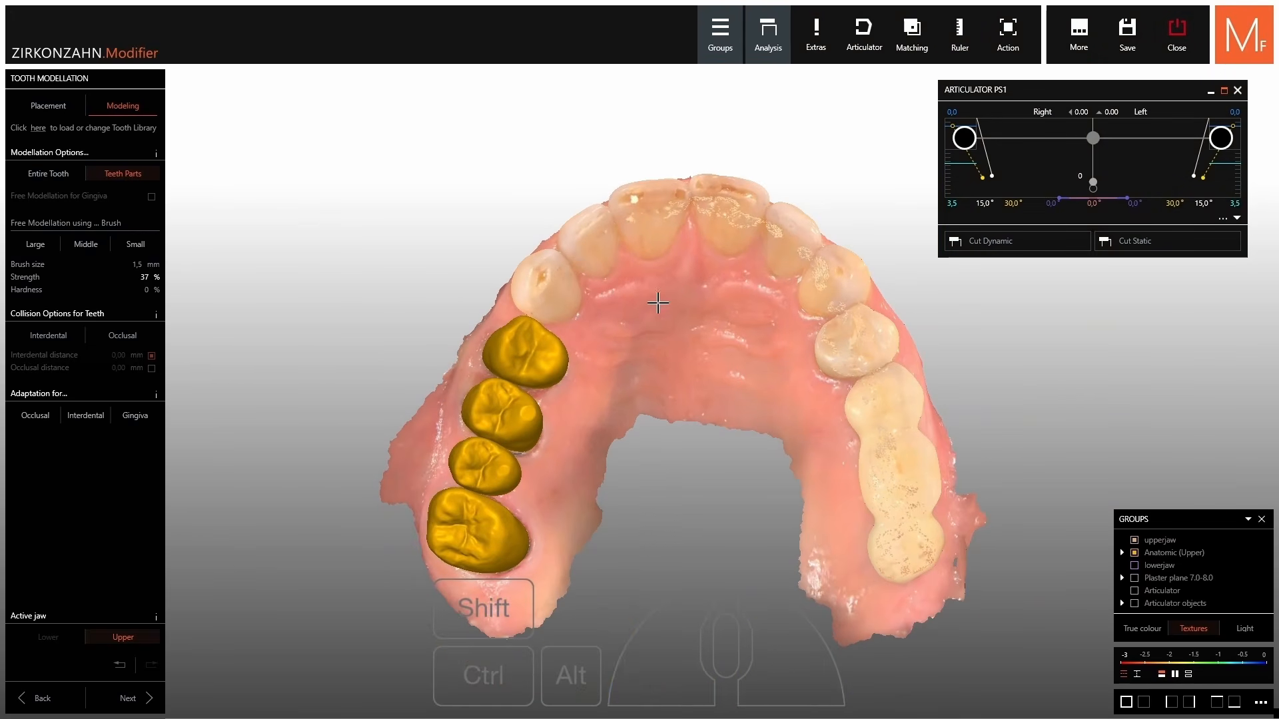
Finish the tooth modelling to store the first teeth setup and show the lowerjaw scan with the crowns.
right_drag(645, 254, 603, 267)
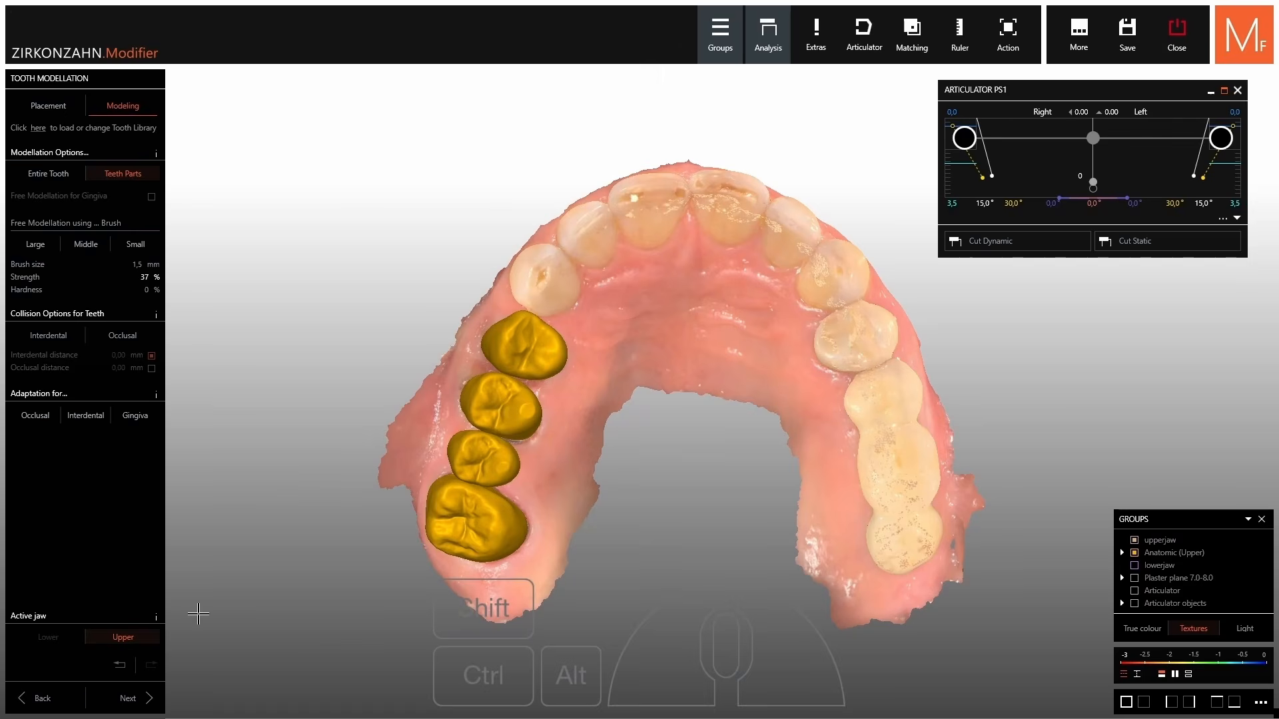
click(128, 698)
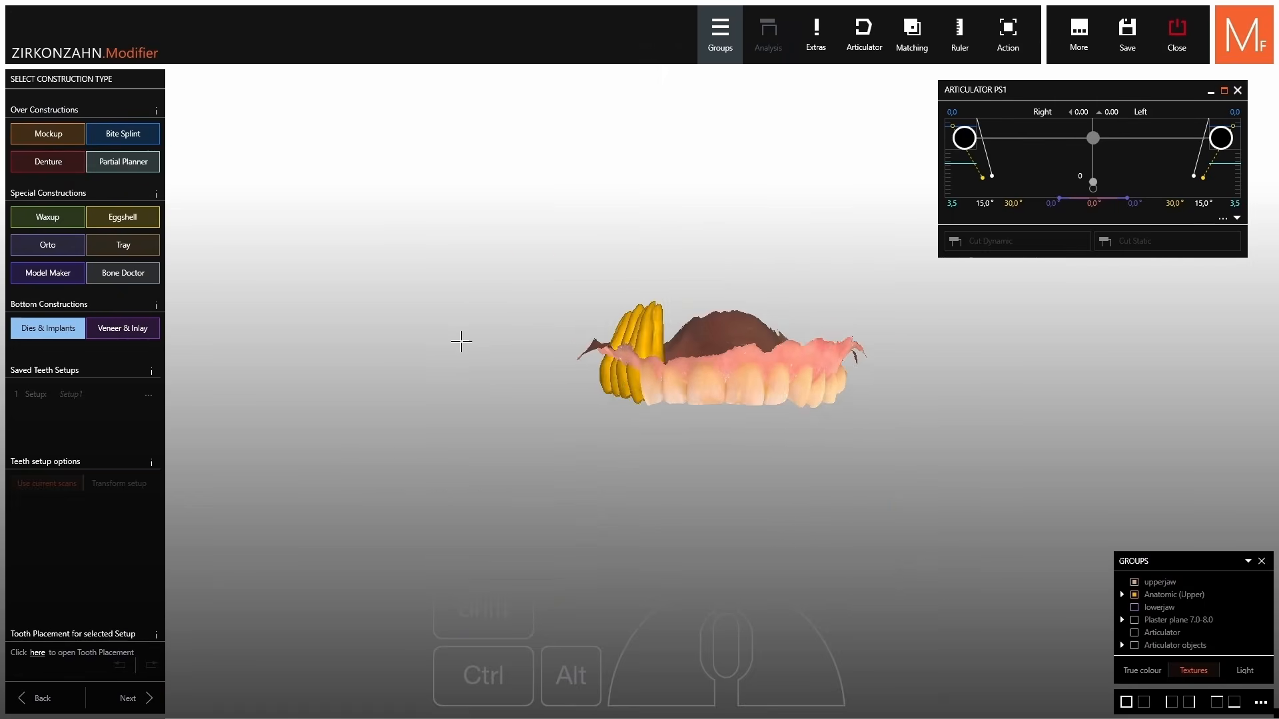
scroll(623, 386, up, 2)
scroll(623, 386, up, 2)
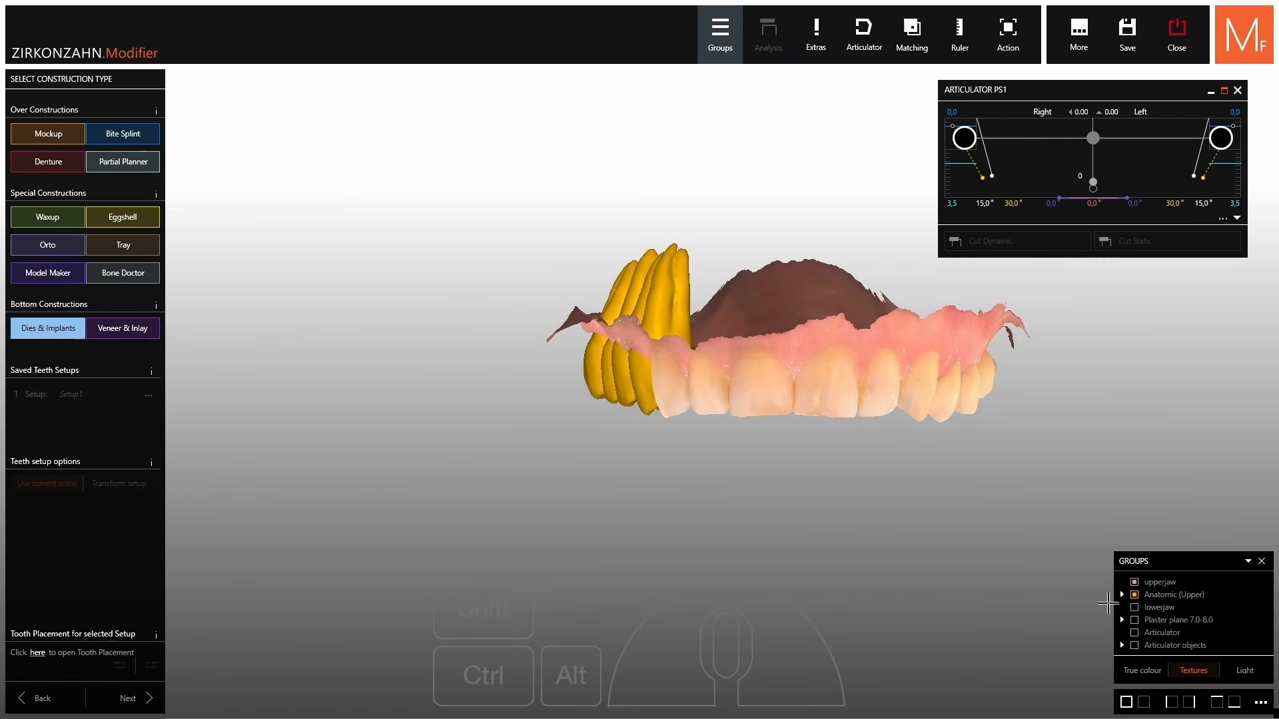
click(1134, 608)
scroll(935, 428, up, 2)
right_drag(934, 428, 907, 462)
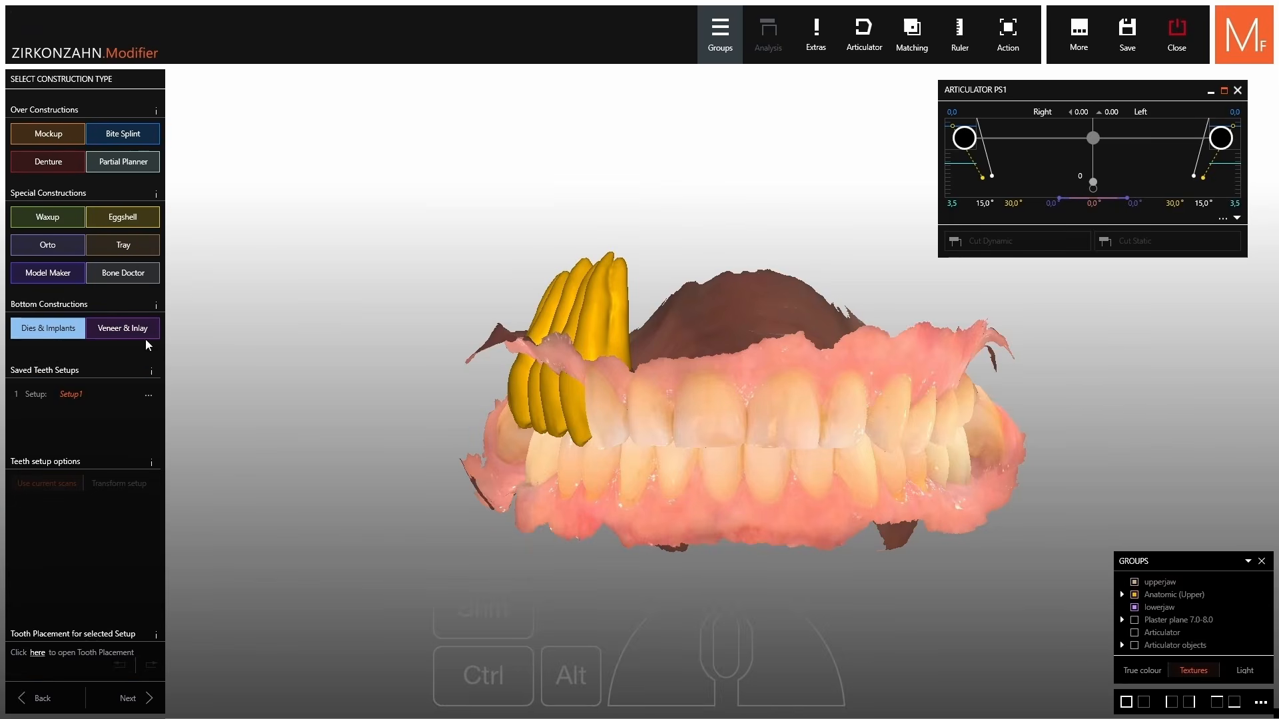
Return to the tooth modelling and reshape the buccal surface of crown 14 with the 4.5 mm Teeth Parts tool.
click(46, 699)
scroll(590, 416, up, 5)
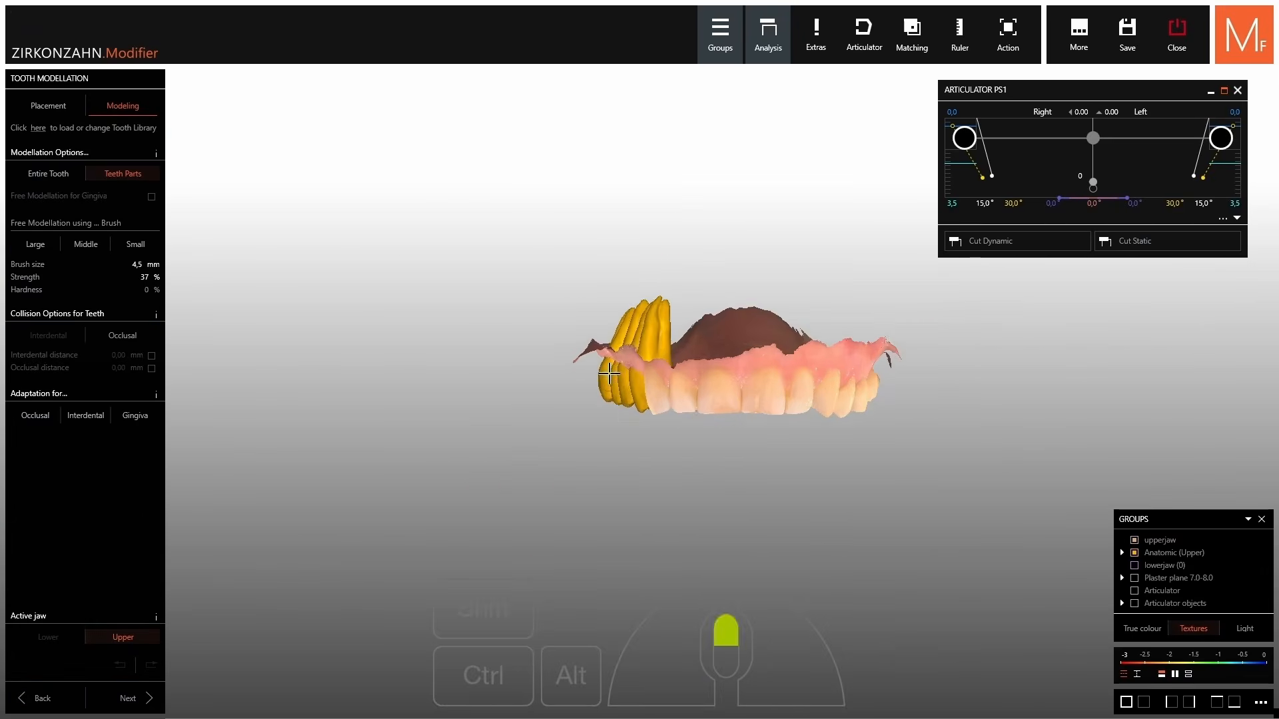
scroll(697, 423, up, 5)
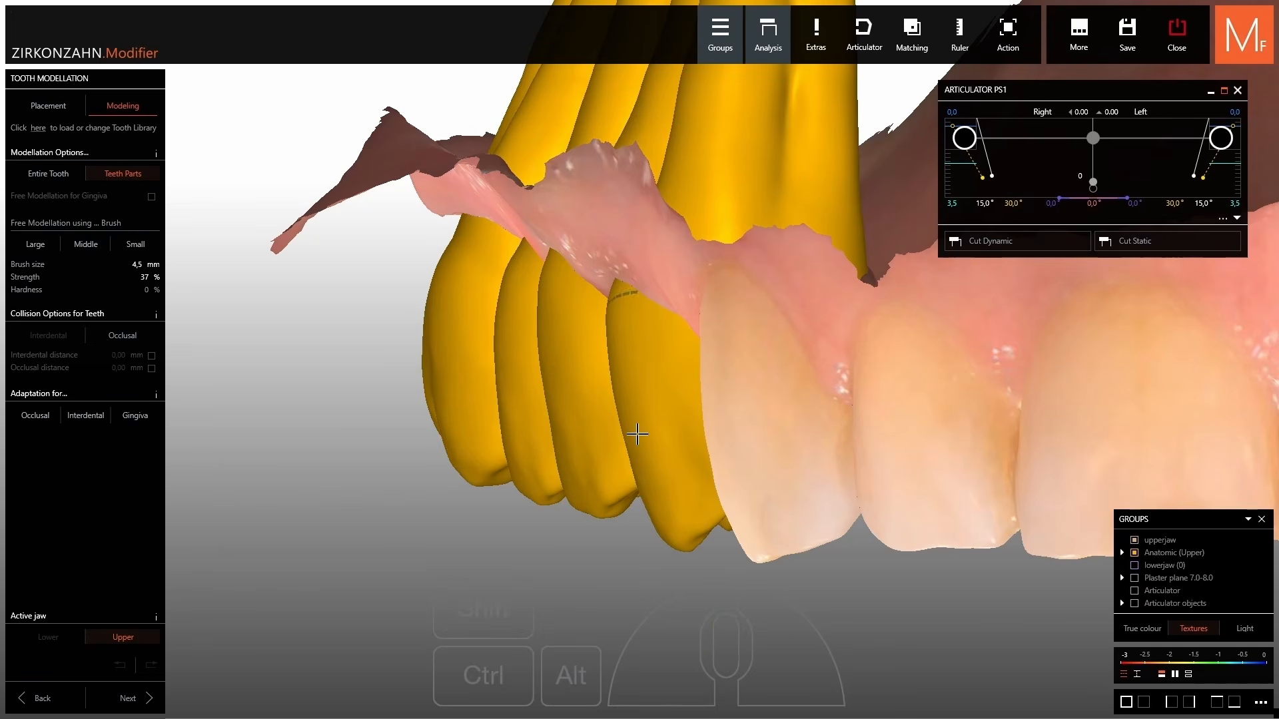
key(shift)
key(ctrl)
ctrl+drag(632, 445, 627, 451)
ctrl+drag(614, 360, 619, 360)
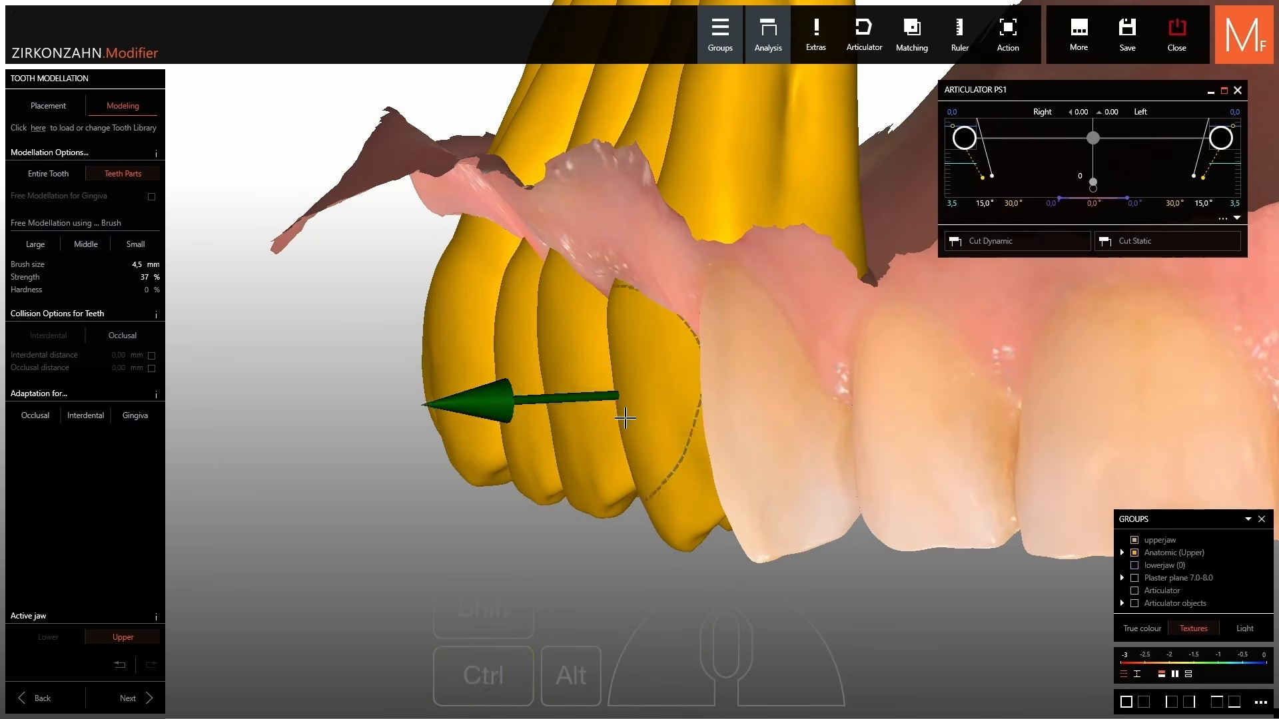
key(shift)
ctrl+drag(622, 434, 626, 437)
key(shift)
ctrl+drag(628, 381, 620, 382)
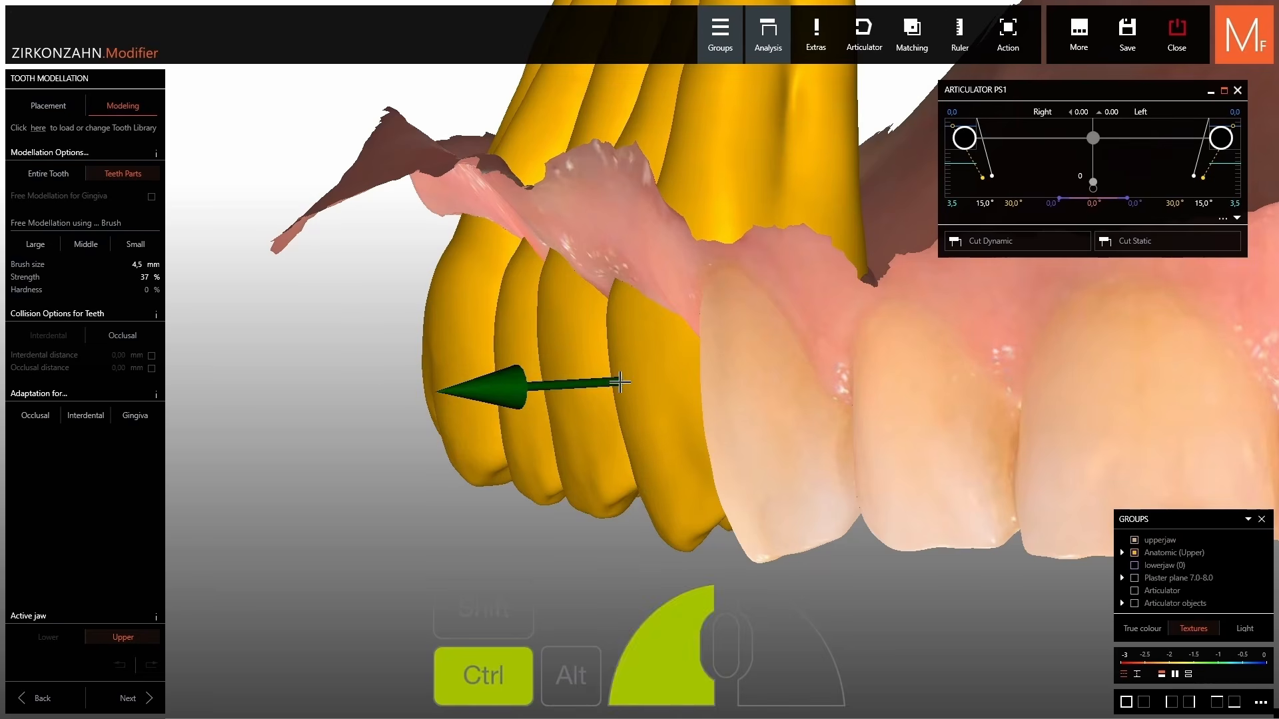
Reshape the buccal surfaces of crowns 15, 16 and 17, and touch up the buccal side of crown 14.
ctrl+drag(544, 300, 541, 335)
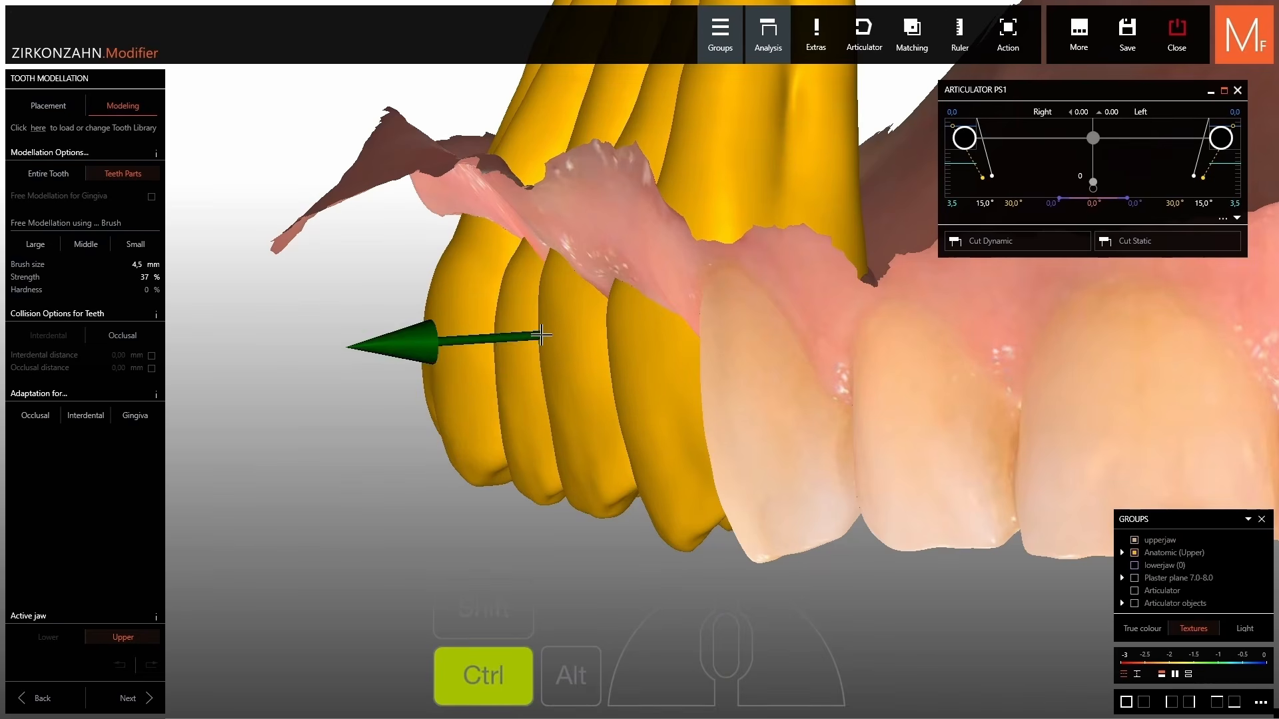
ctrl+drag(543, 418, 512, 425)
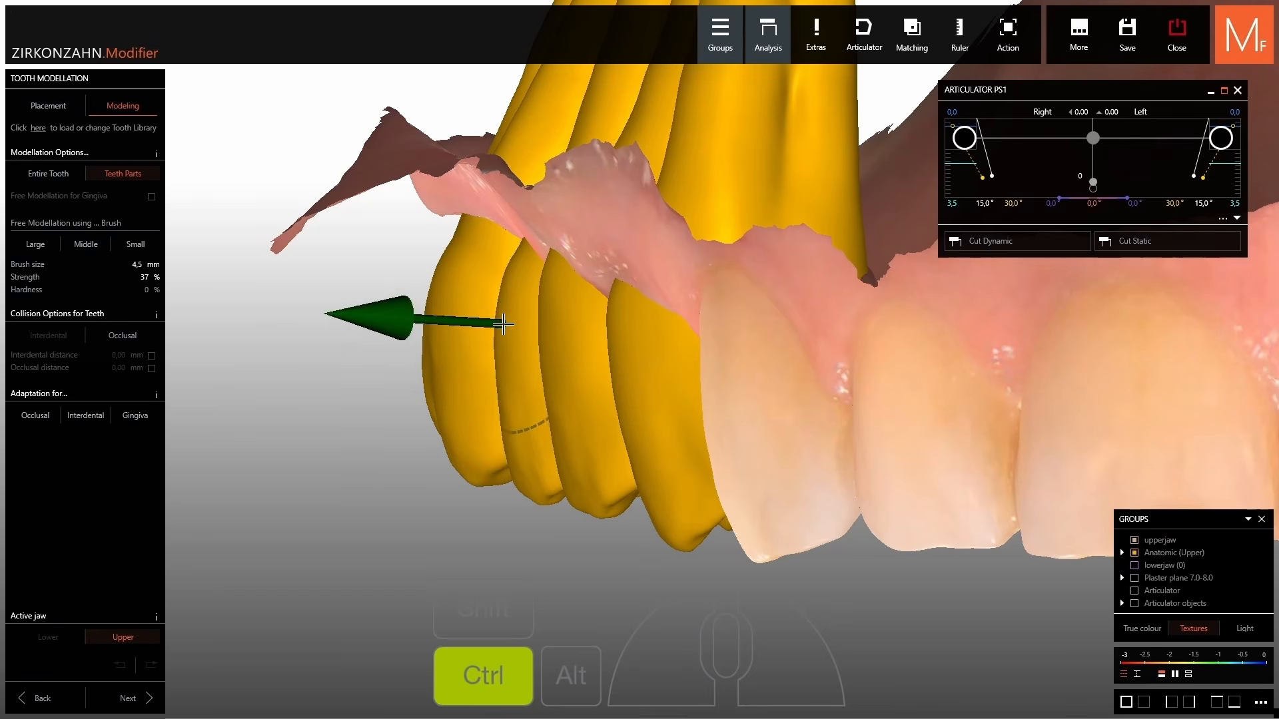
ctrl+click(440, 327)
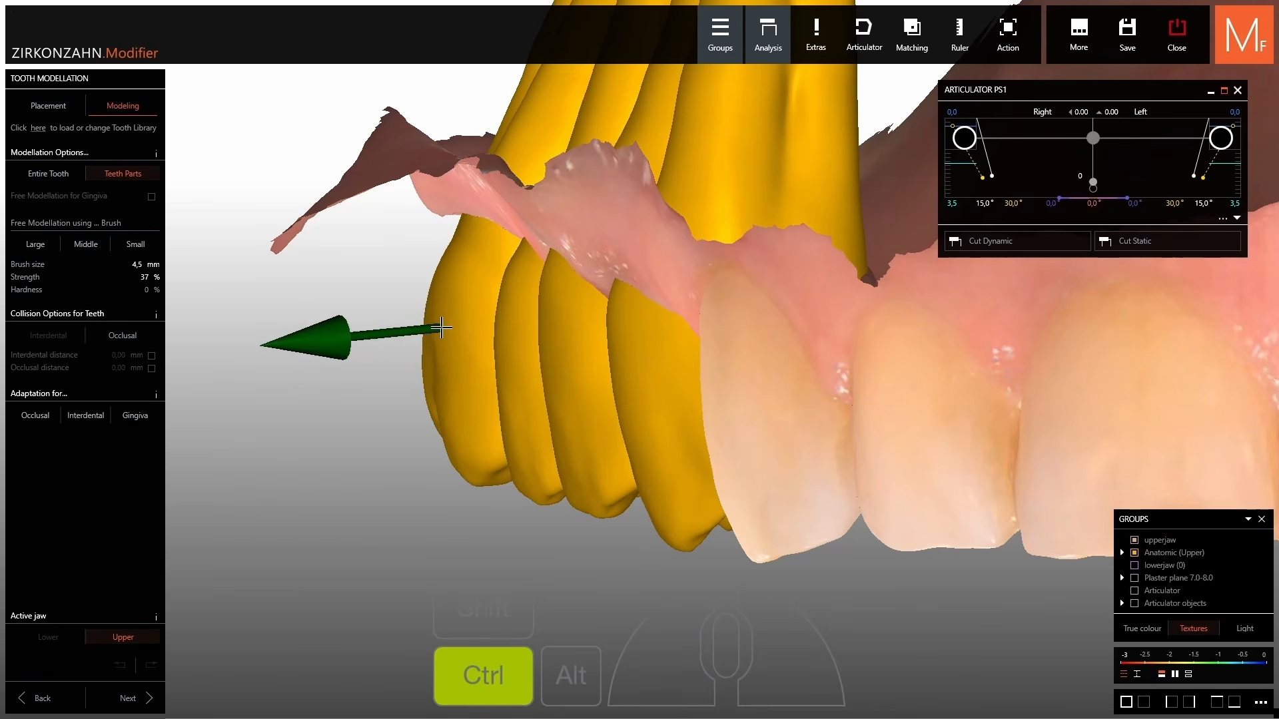
ctrl+click(452, 365)
shift+scroll(491, 333, down, 1)
ctrl+click(543, 339)
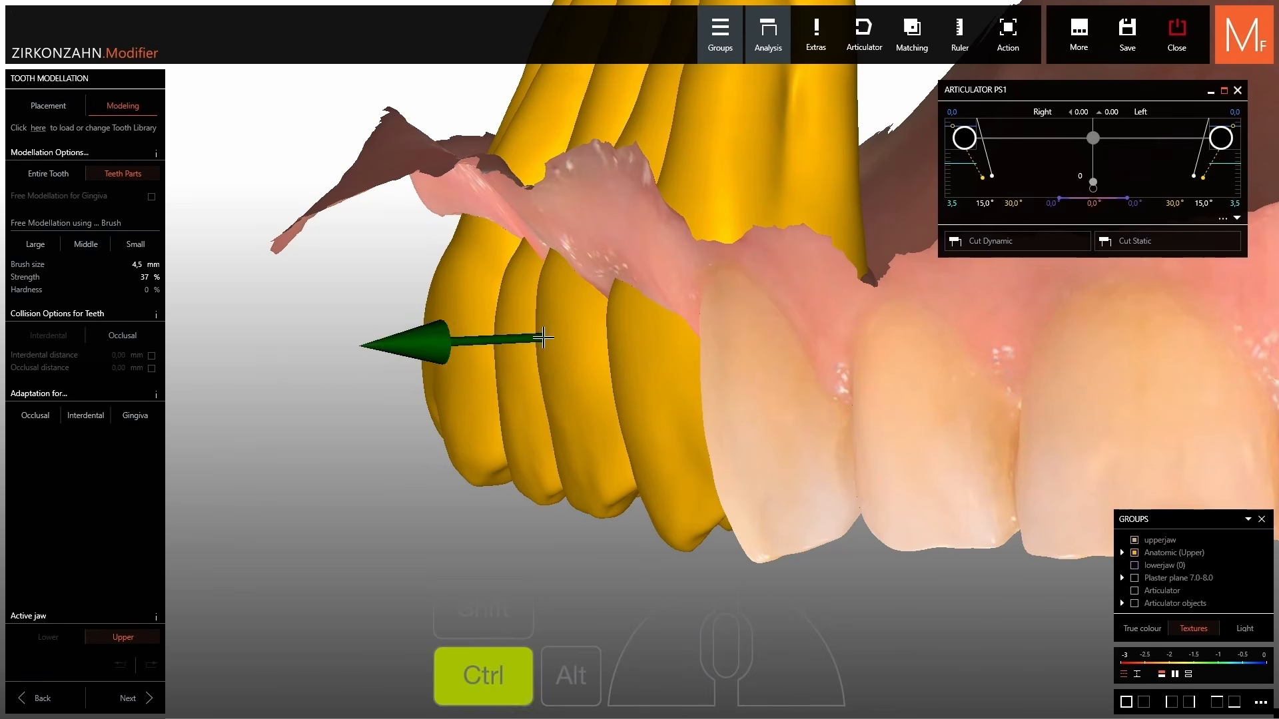
ctrl+click(617, 387)
Finish the tooth modelling and save the changed crowns as a new setup instead of overwriting the existing one.
scroll(515, 344, down, 3)
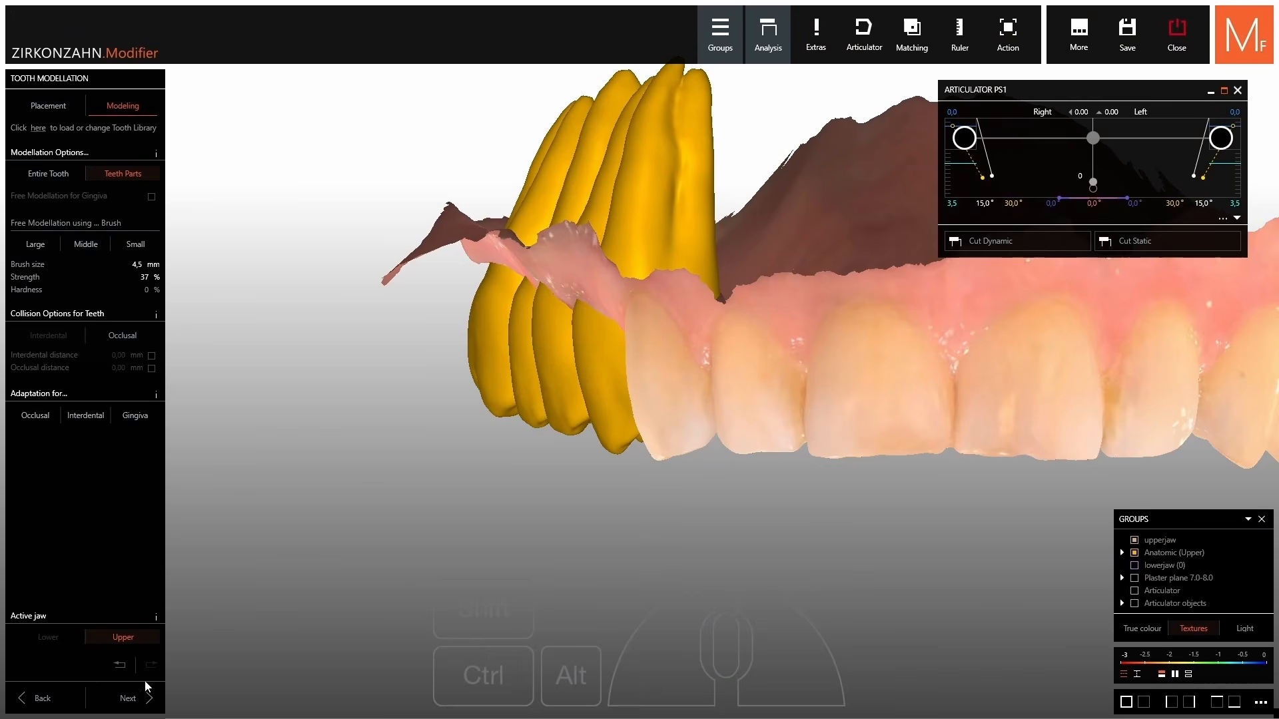
click(127, 697)
click(768, 387)
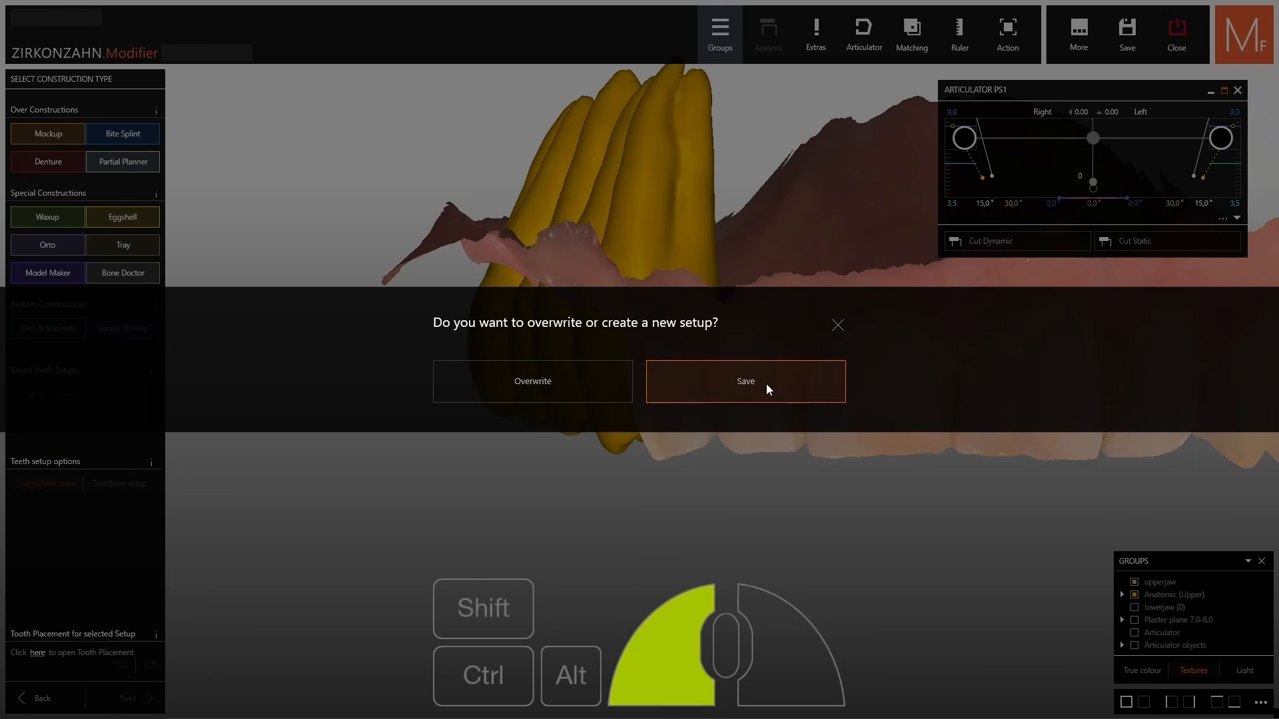
scroll(530, 377, up, 3)
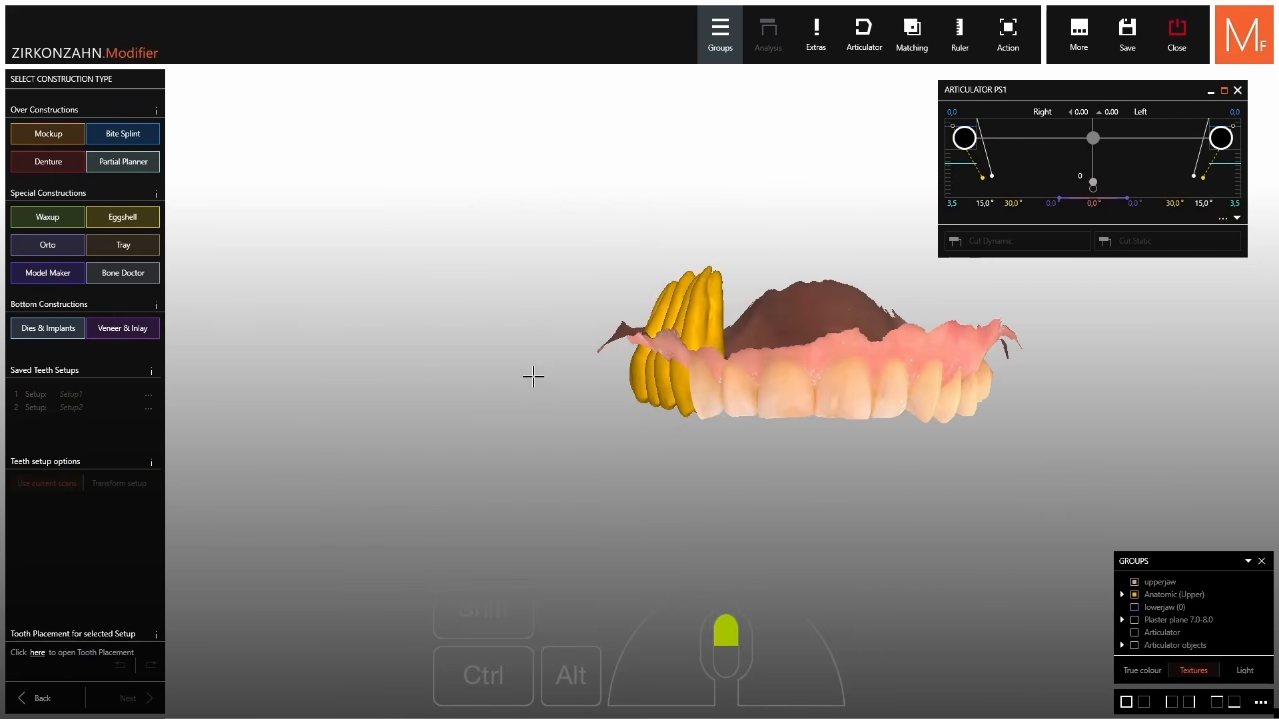
Load the saved teeth setup Setup1 and switch to Setup2.
drag(596, 308, 429, 317)
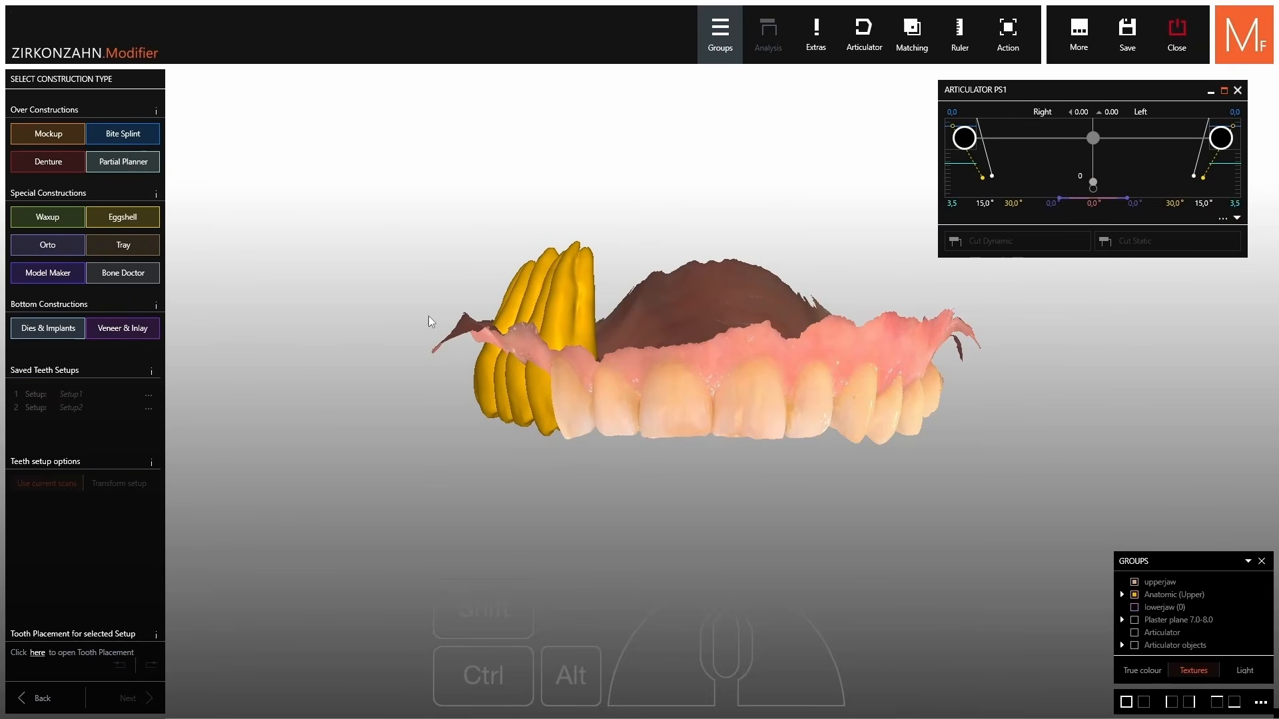
click(71, 395)
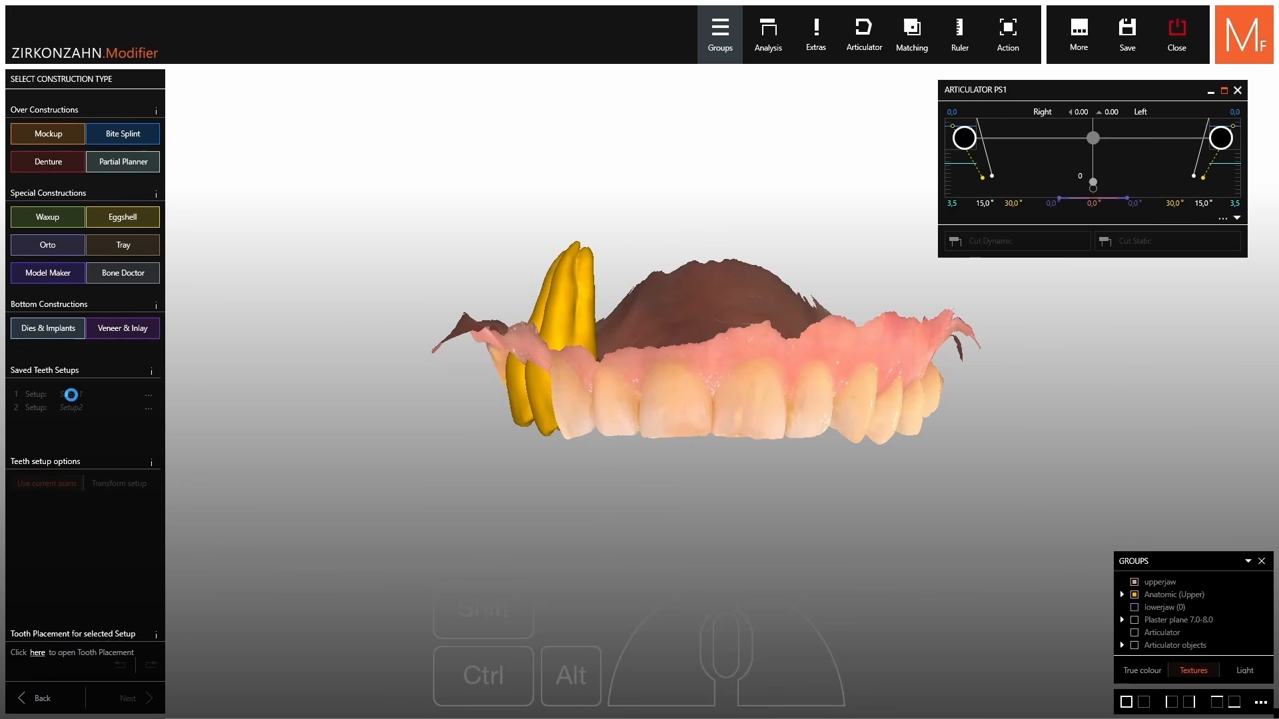
click(73, 404)
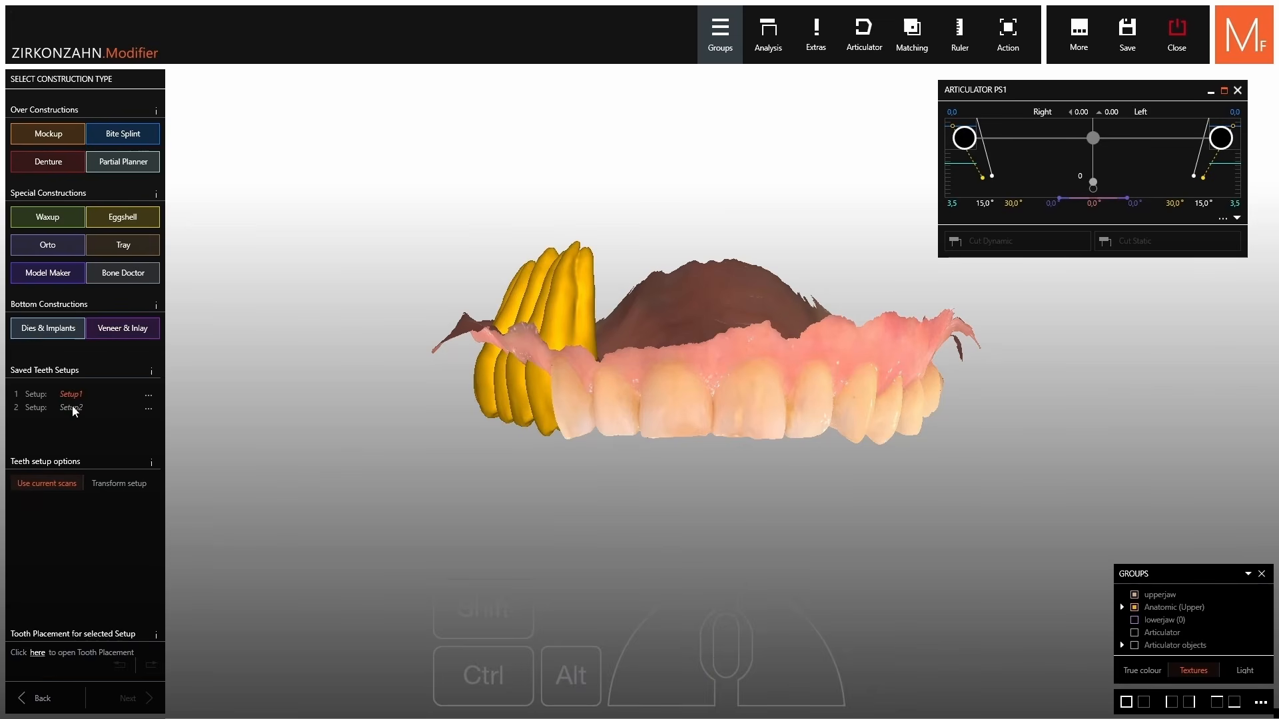
click(73, 408)
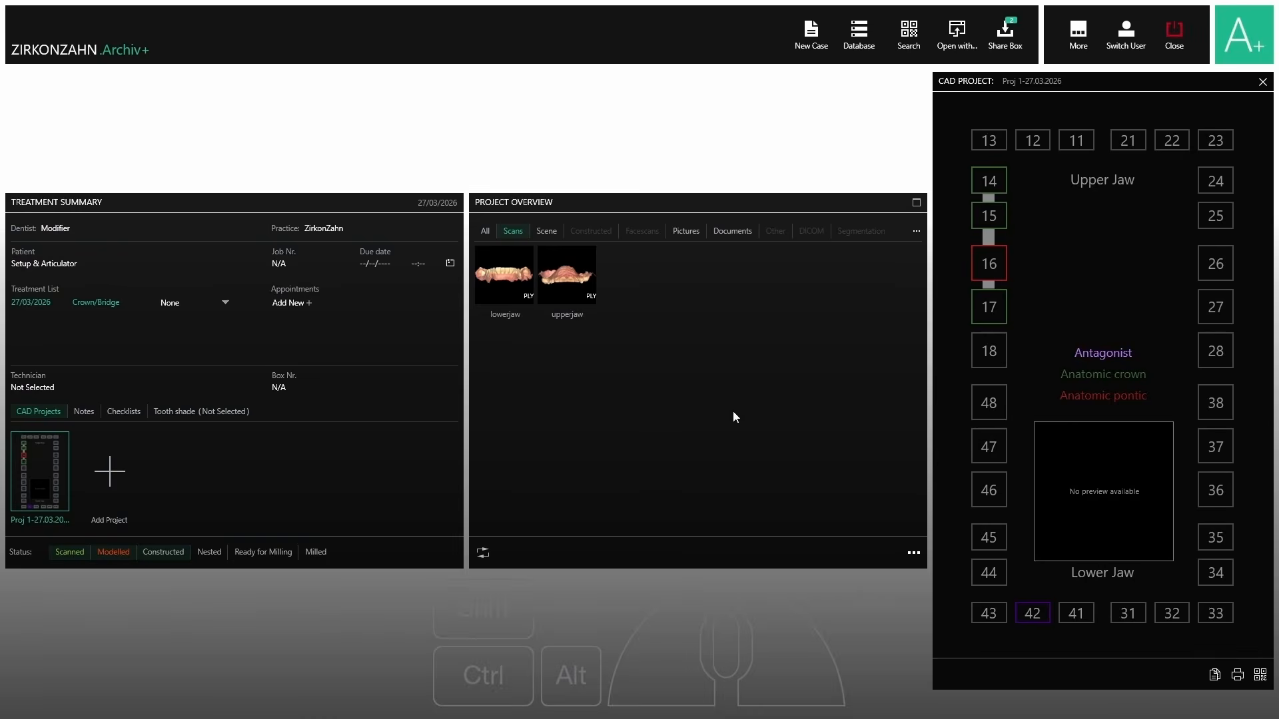
In Zirkonzahn.Archiv+, include the scene files in the project overview and preview the Setup2 and Setup1 teeth setups.
click(547, 231)
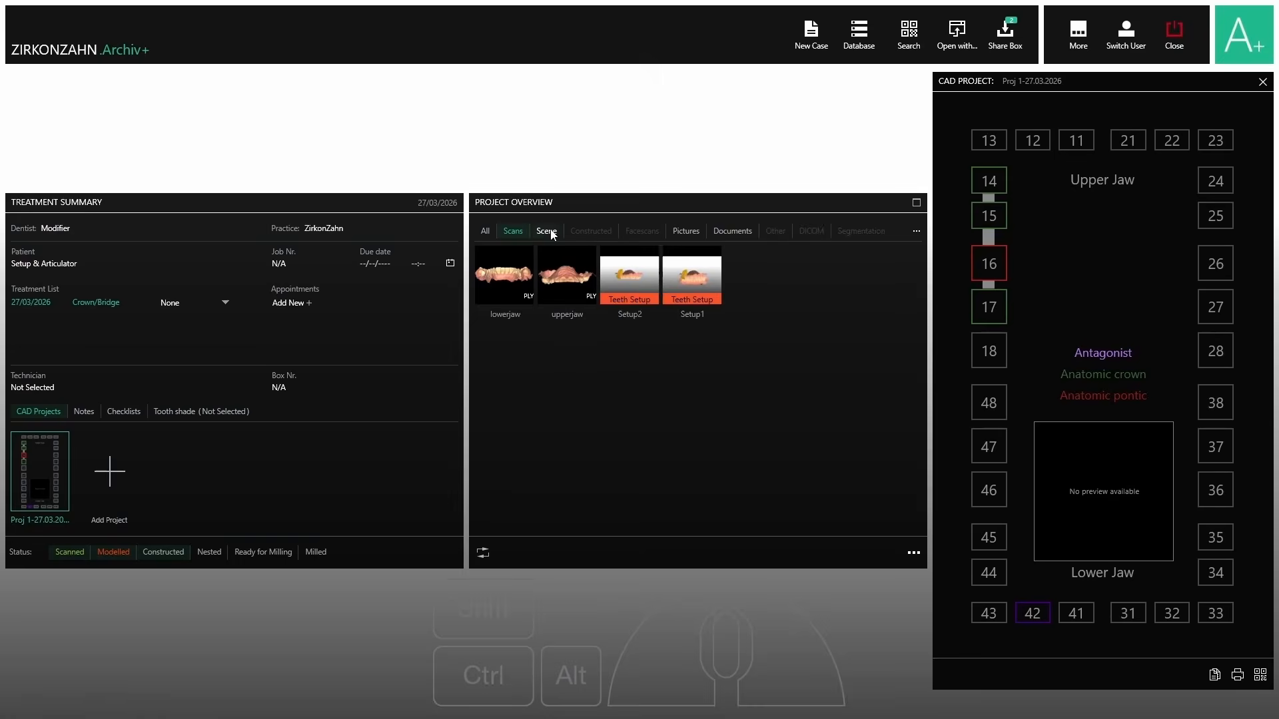
click(634, 281)
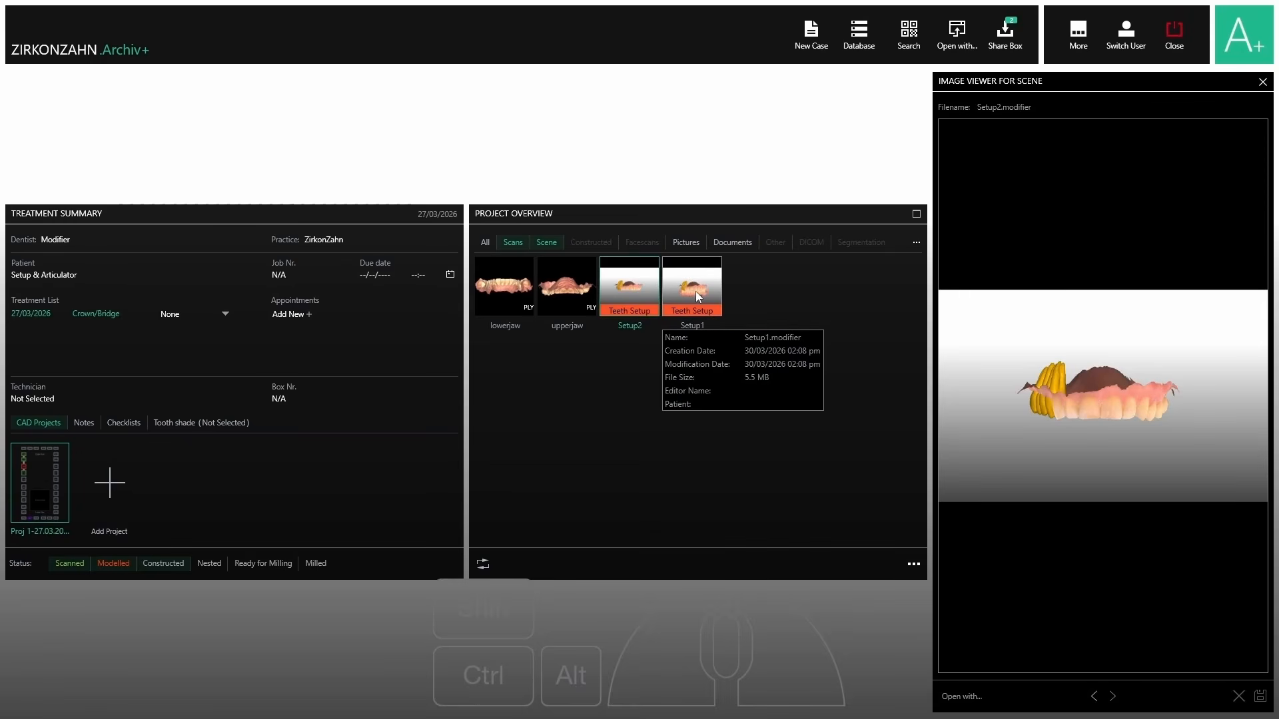
click(697, 286)
click(649, 289)
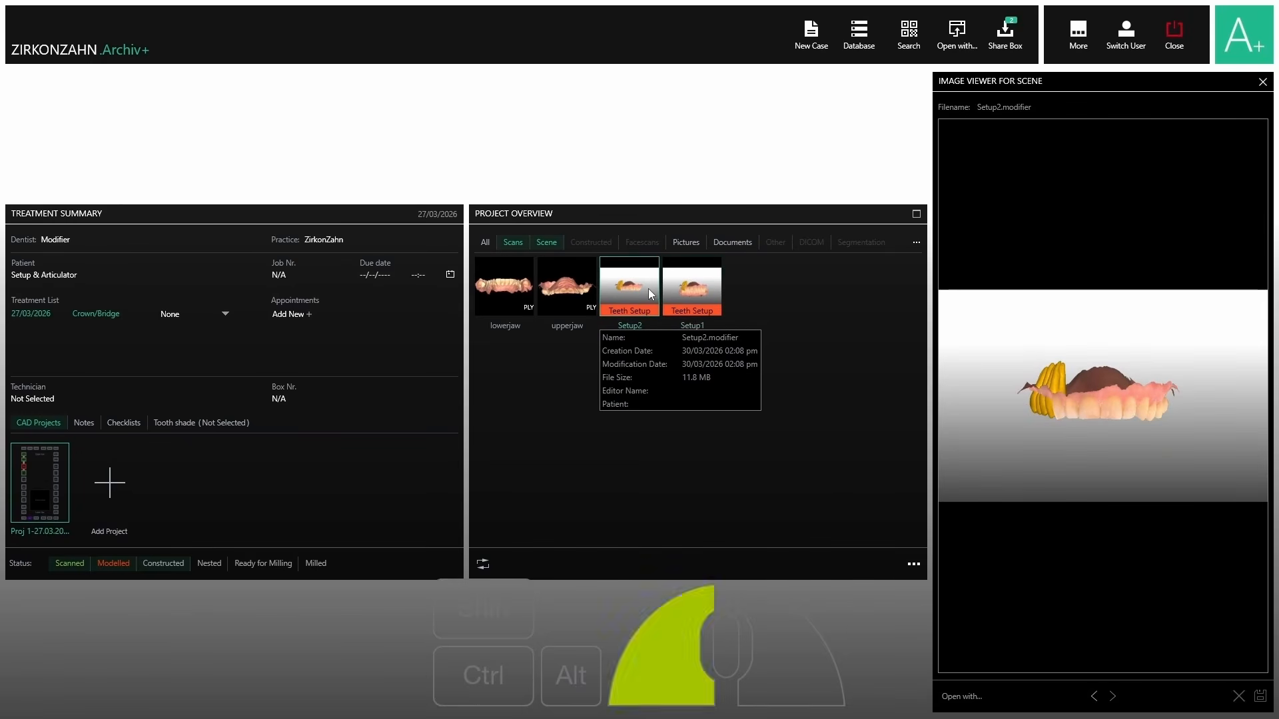
click(710, 282)
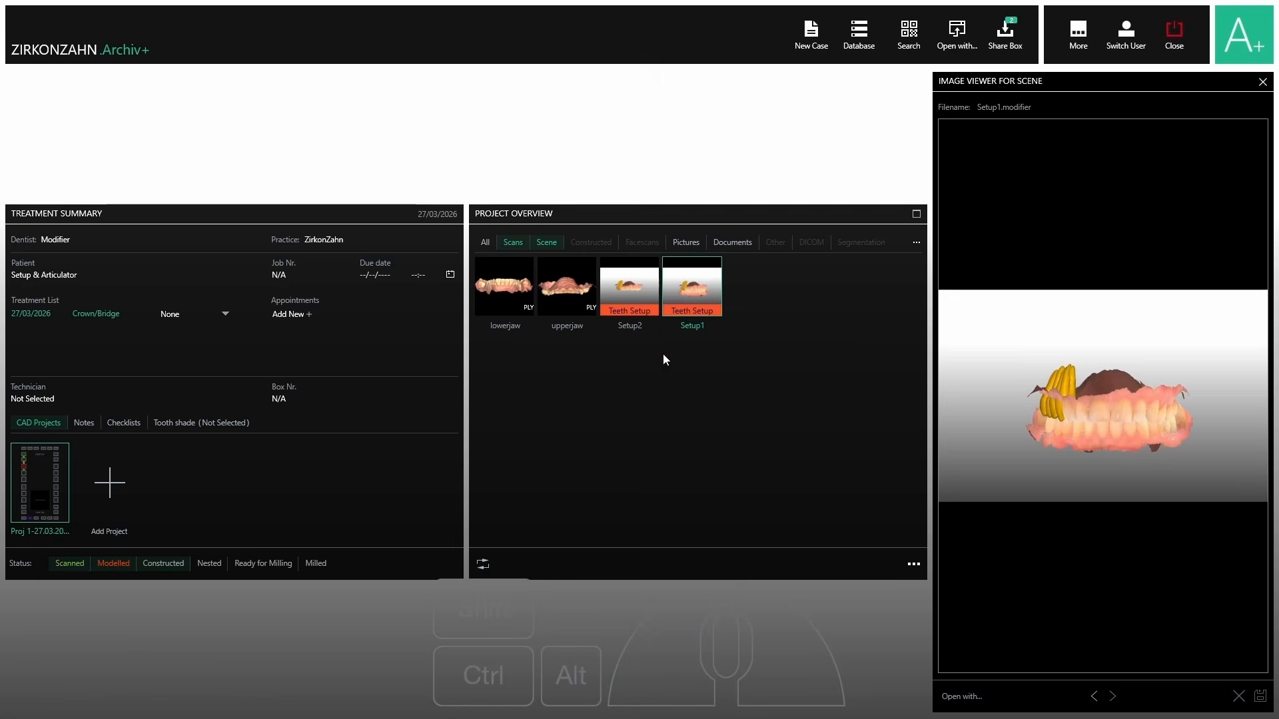